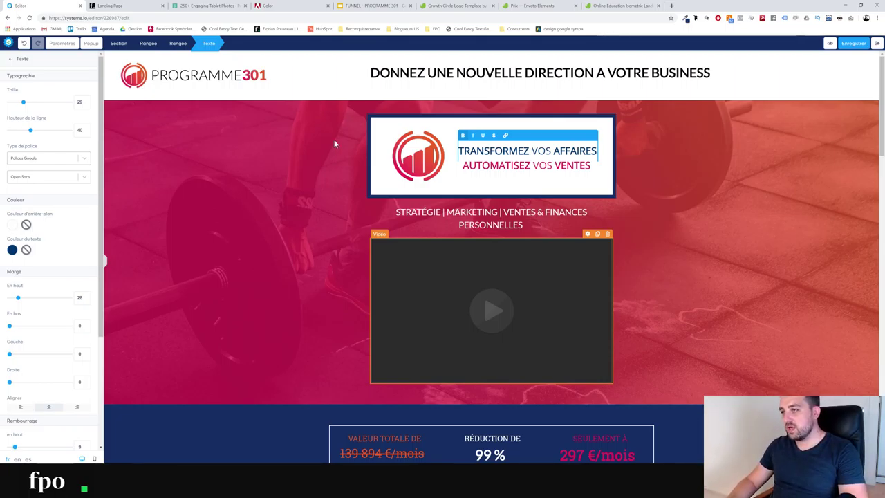
# Finish editing the text block and scroll down through the order page
pyautogui.click(275, 179)
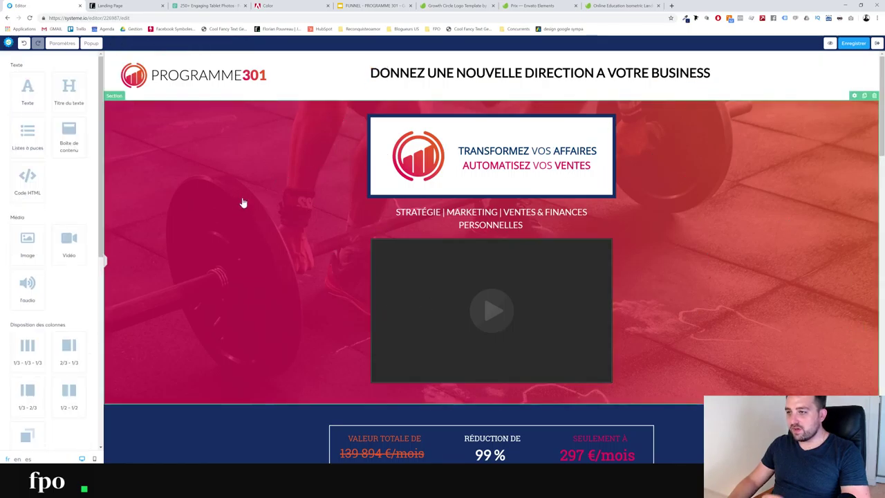
pyautogui.scroll(-3, 298, 207)
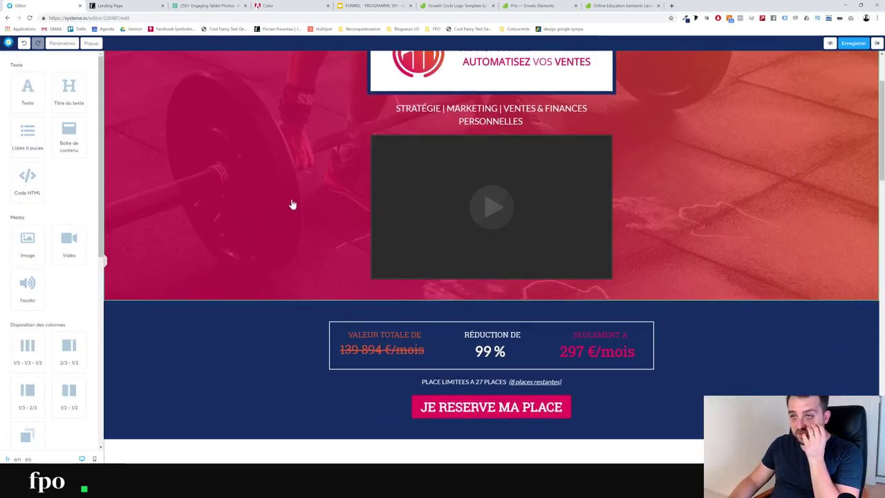
pyautogui.scroll(3, 293, 203)
pyautogui.scroll(-8, 276, 231)
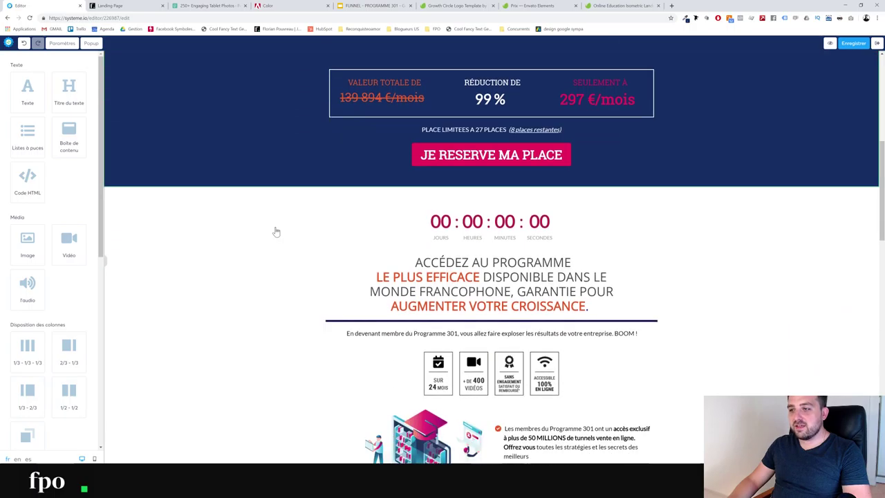
pyautogui.scroll(-2, 266, 222)
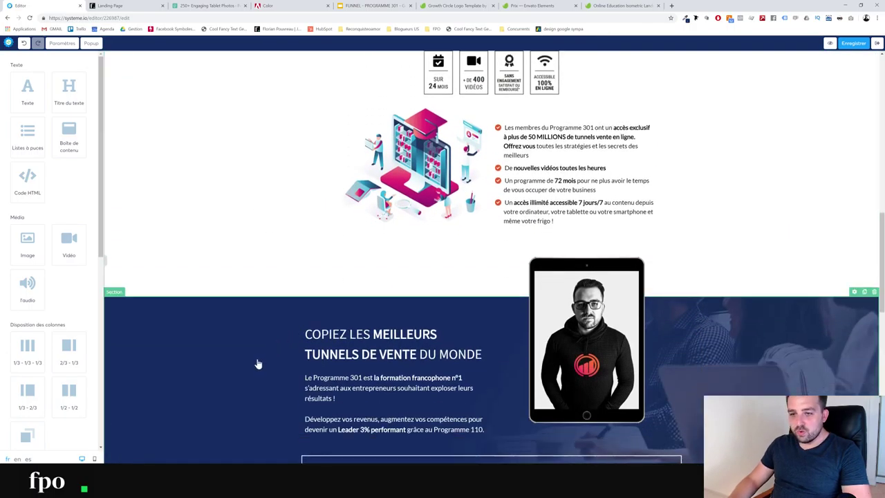
pyautogui.scroll(-3, 253, 353)
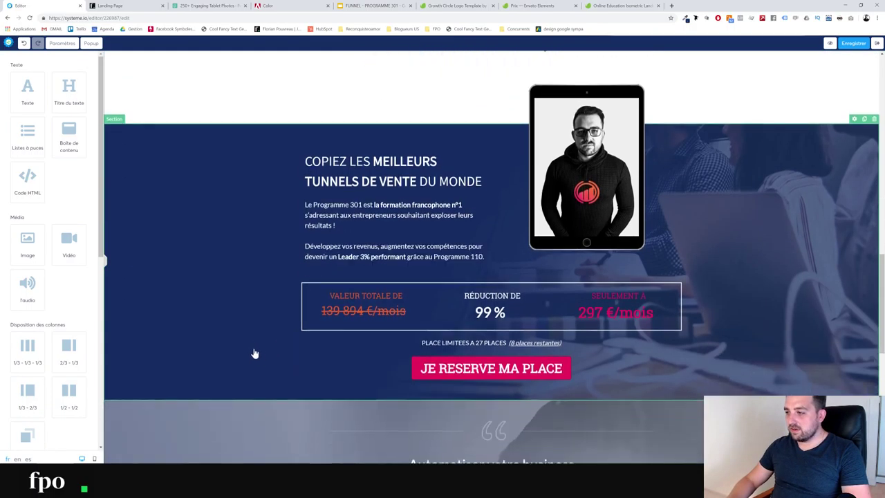
# Scroll back to the top, then switch to the Pexels tablet photos tab
pyautogui.scroll(-2, 801, 325)
pyautogui.scroll(-5, 444, 310)
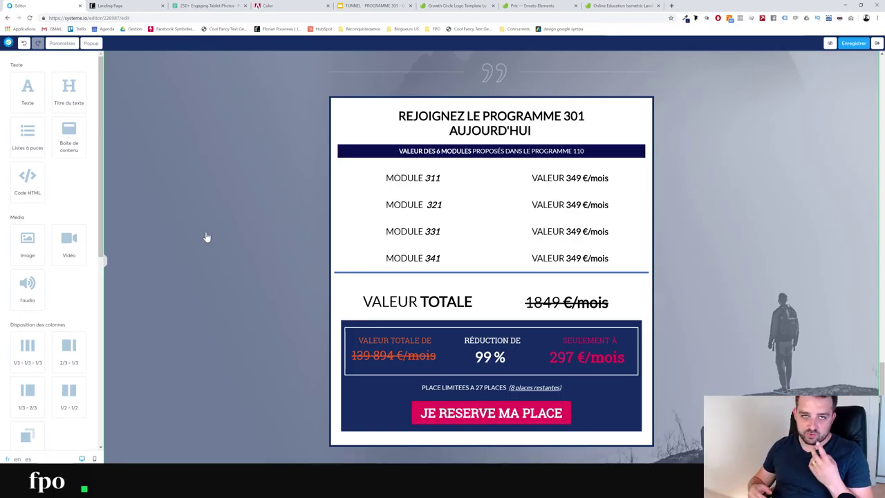
pyautogui.scroll(3, 256, 206)
pyautogui.scroll(7, 256, 206)
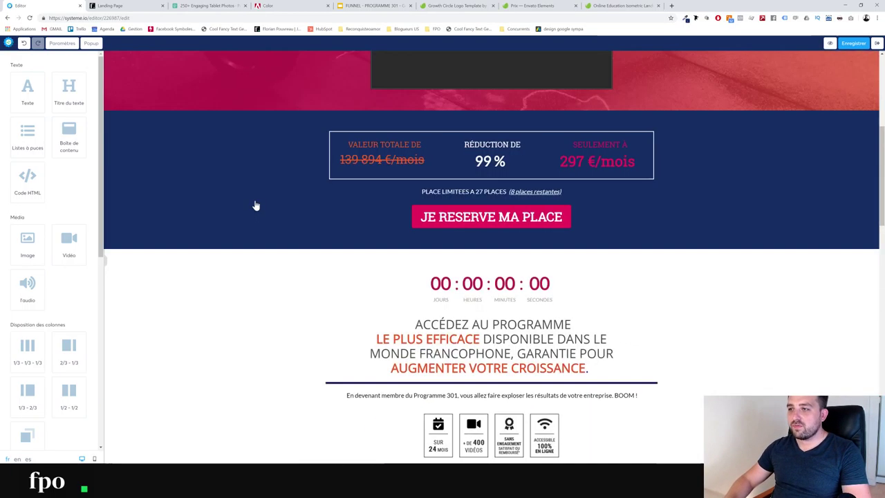
pyautogui.click(206, 6)
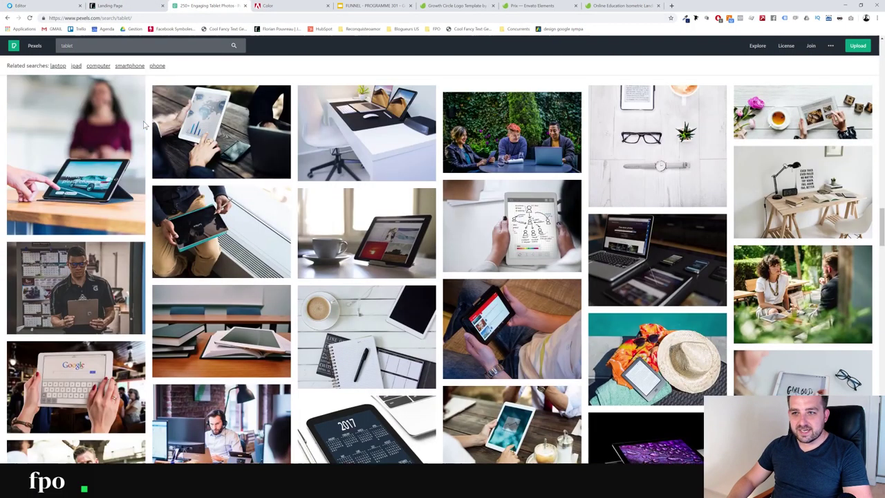
# Check the Landing Page preview, then return to the Pexels tab
pyautogui.scroll(-3, 144, 125)
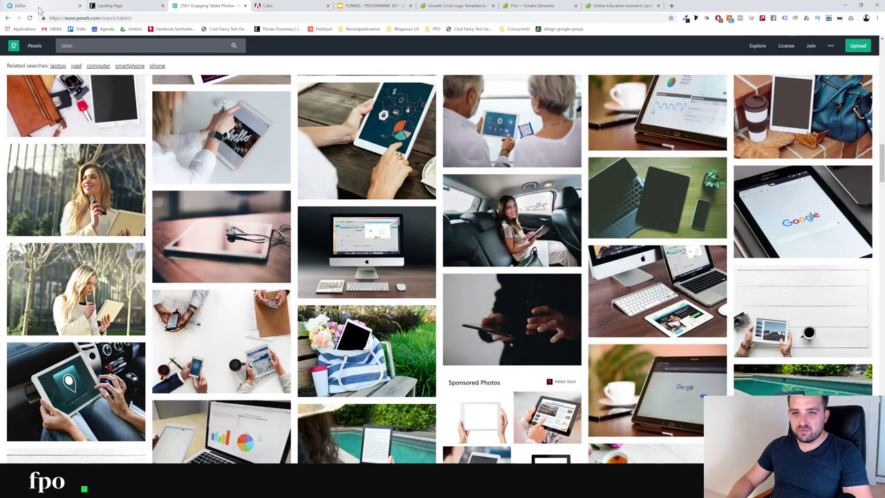
pyautogui.click(115, 7)
pyautogui.scroll(-15, 263, 291)
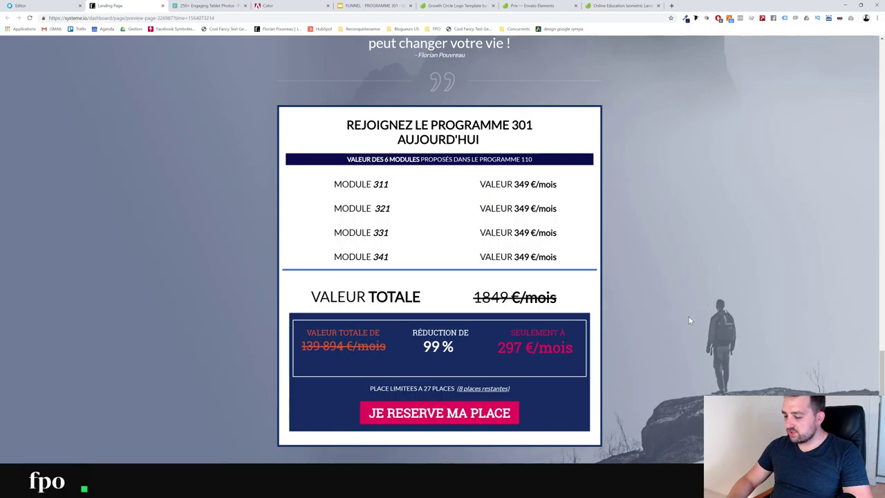
pyautogui.click(206, 6)
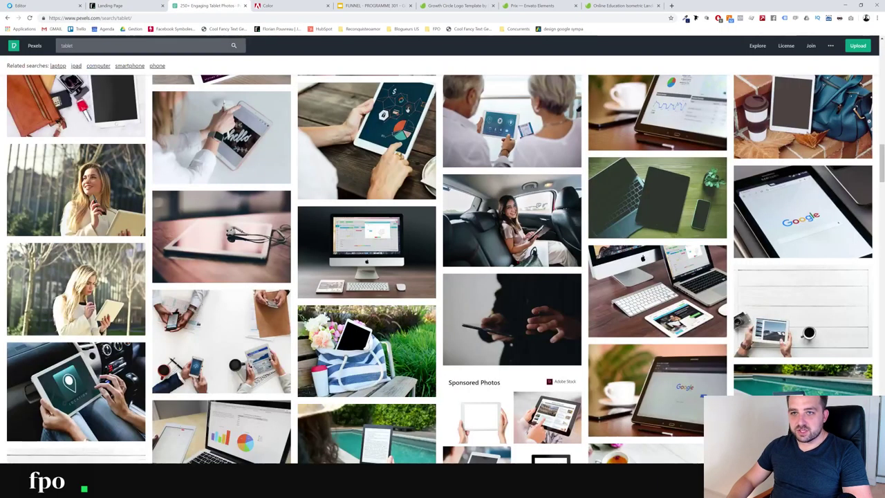
# Replace the Pexels search term with 'travel'
pyautogui.scroll(1, 439, 270)
pyautogui.tripleClick(66, 46)
pyautogui.write('travel')
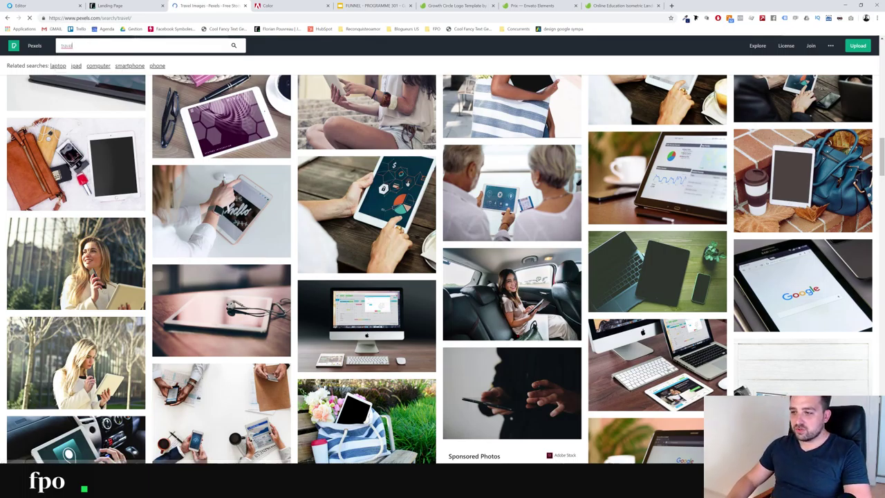
# Browse the travel results and open the photo of a lone man before a misty peak
pyautogui.scroll(-10, 476, 192)
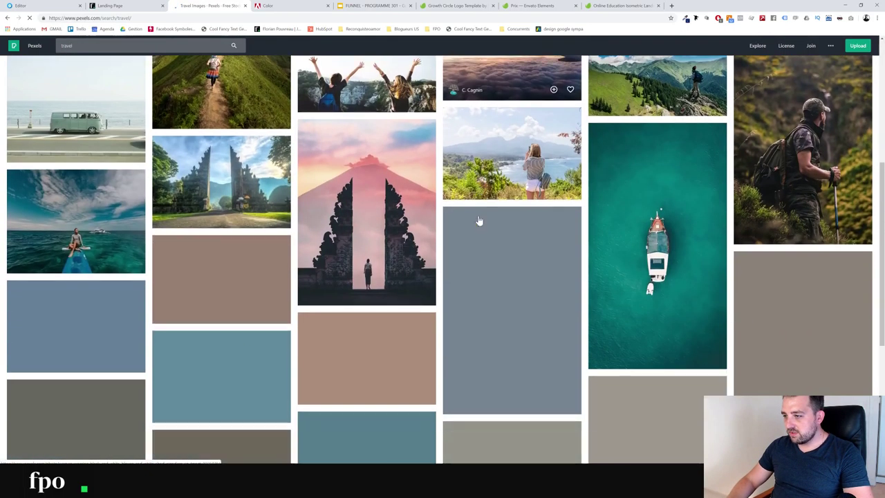
pyautogui.scroll(3, 471, 236)
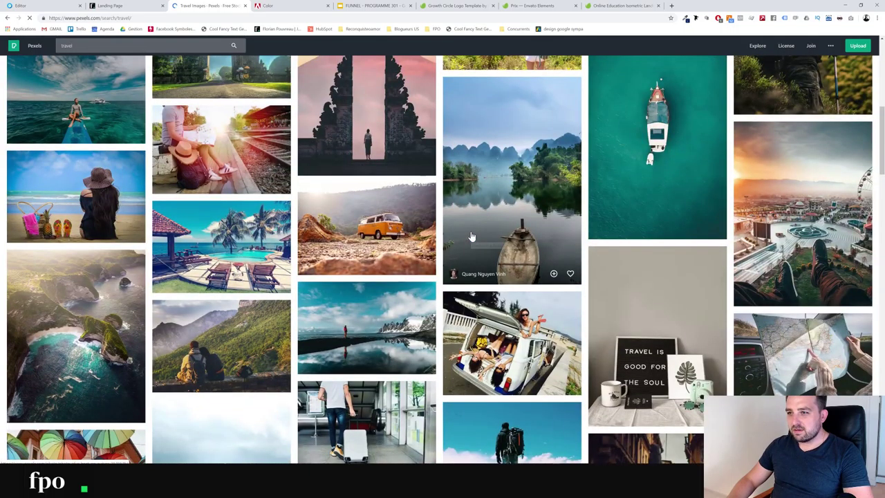
pyautogui.scroll(2, 364, 188)
pyautogui.scroll(-8, 374, 186)
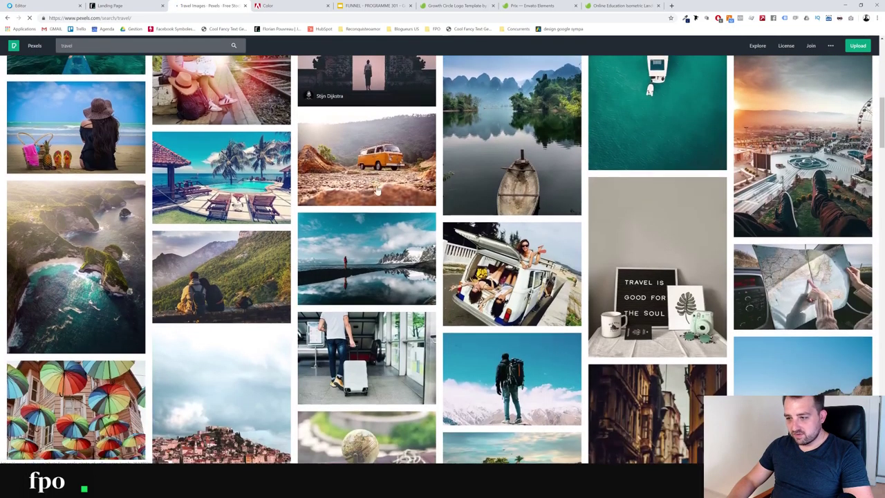
pyautogui.scroll(-10, 384, 186)
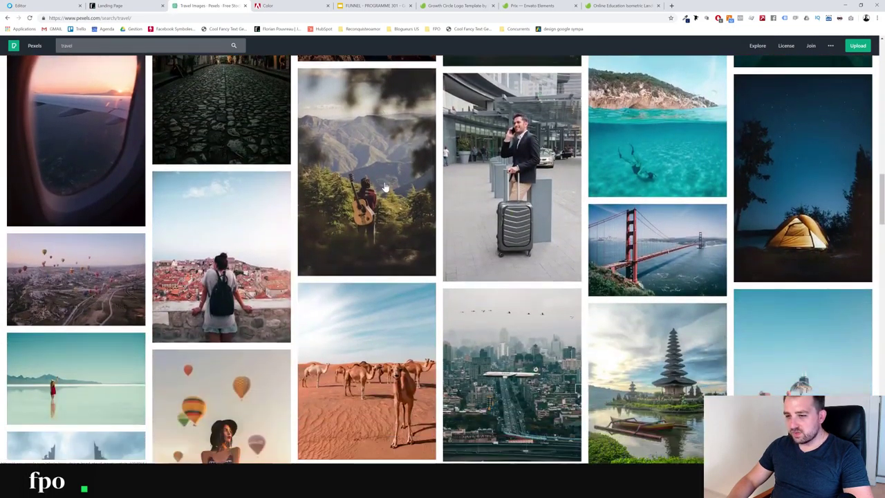
pyautogui.scroll(-10, 385, 187)
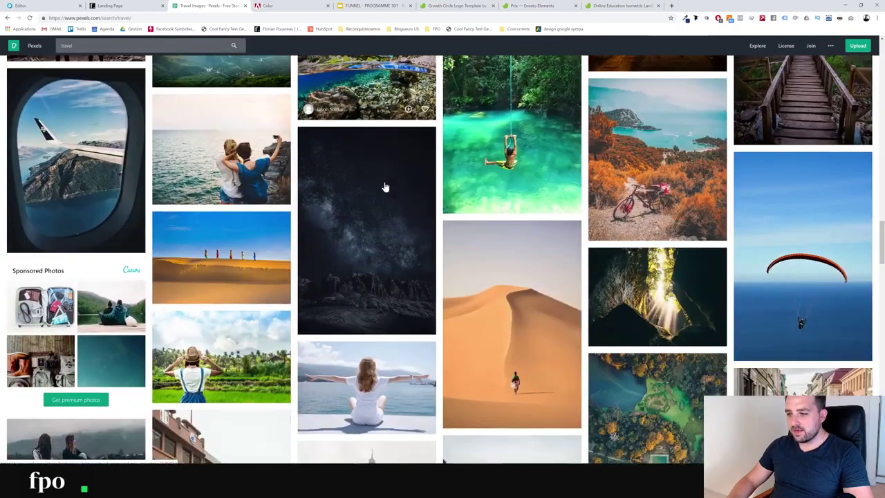
pyautogui.scroll(-10, 385, 187)
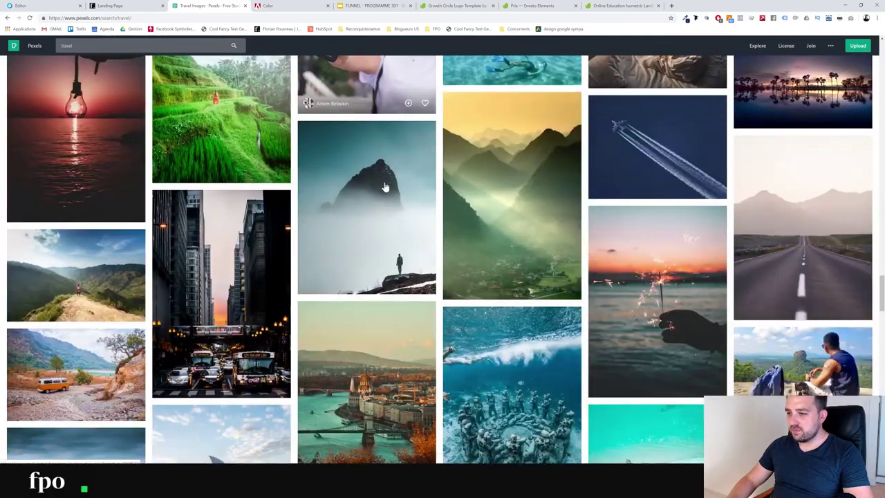
pyautogui.click(358, 237)
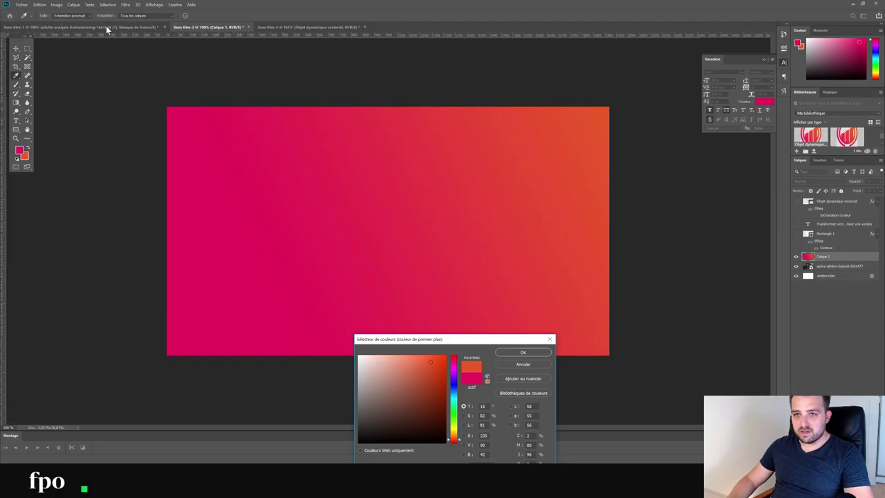
# Cancel the colour picker and look through the open documents, ending on the blue composite
pyautogui.click(517, 367)
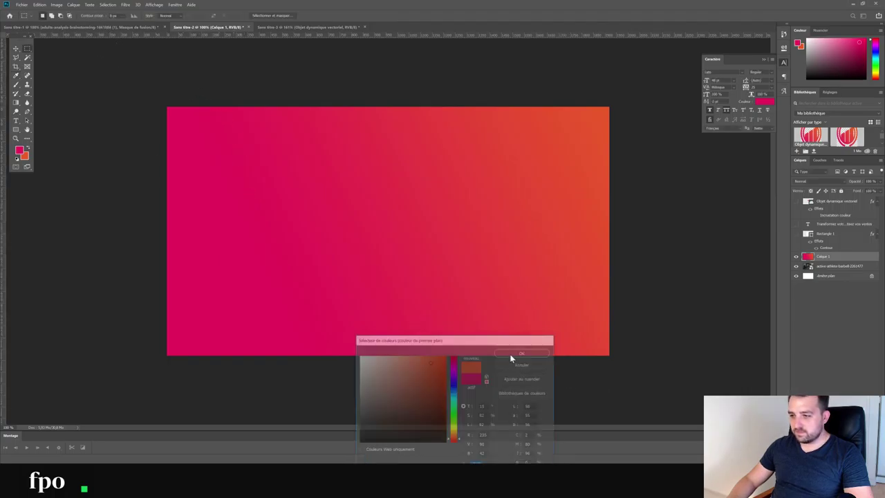
pyautogui.click(123, 26)
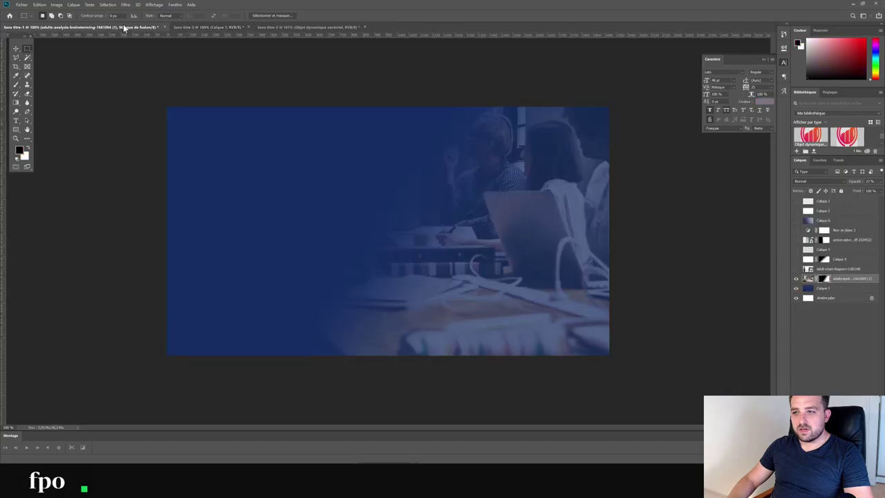
pyautogui.click(308, 26)
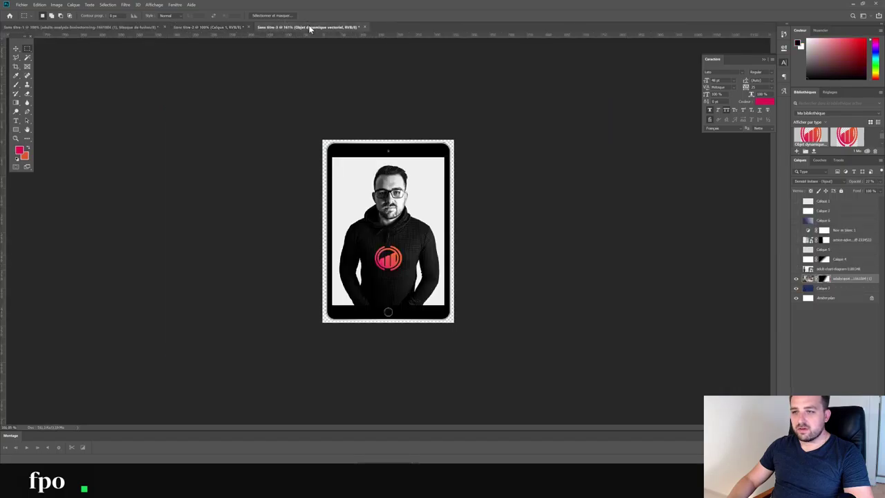
pyautogui.click(197, 27)
pyautogui.click(127, 27)
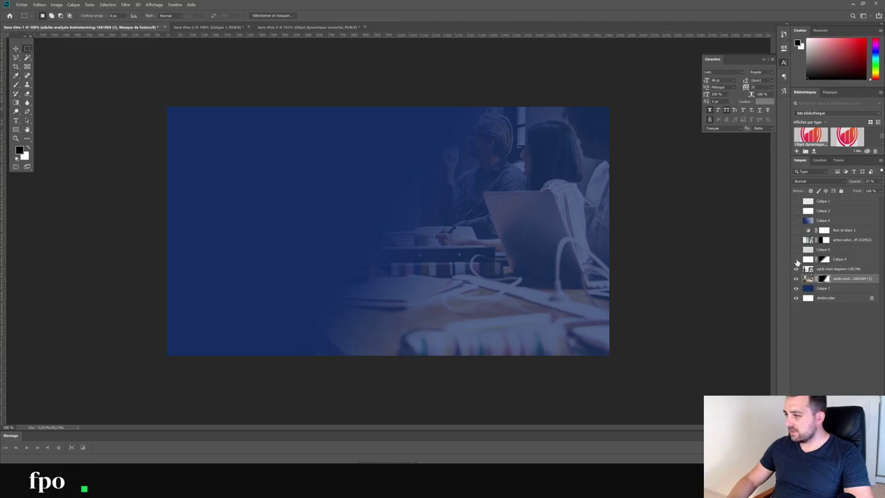
# Show hidden composite layers and Noir et blanc 1, hide the whiteboard man, and tint blue with Calque 6
pyautogui.click(796, 269)
pyautogui.click(796, 259)
pyautogui.click(795, 249)
pyautogui.click(796, 239)
pyautogui.click(796, 231)
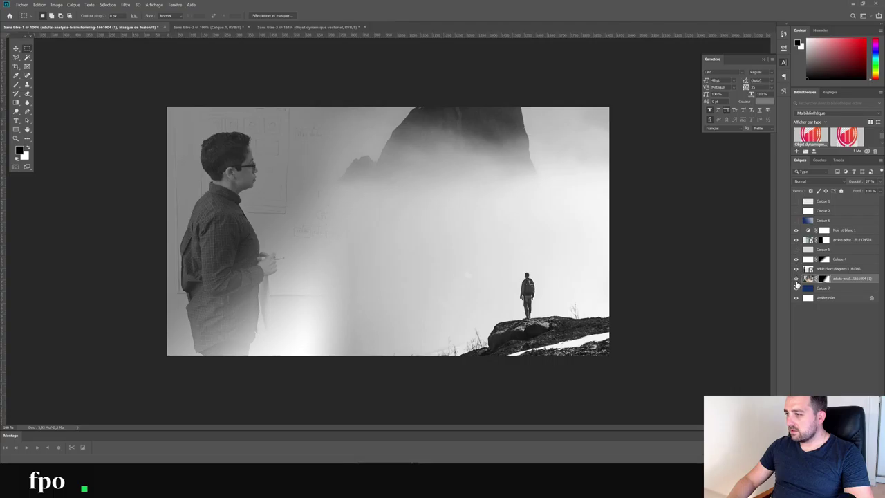
pyautogui.click(797, 272)
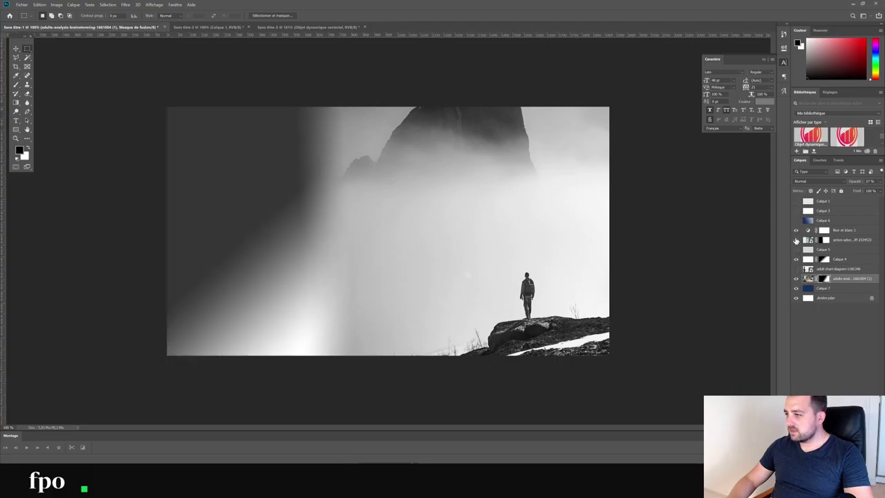
pyautogui.click(796, 254)
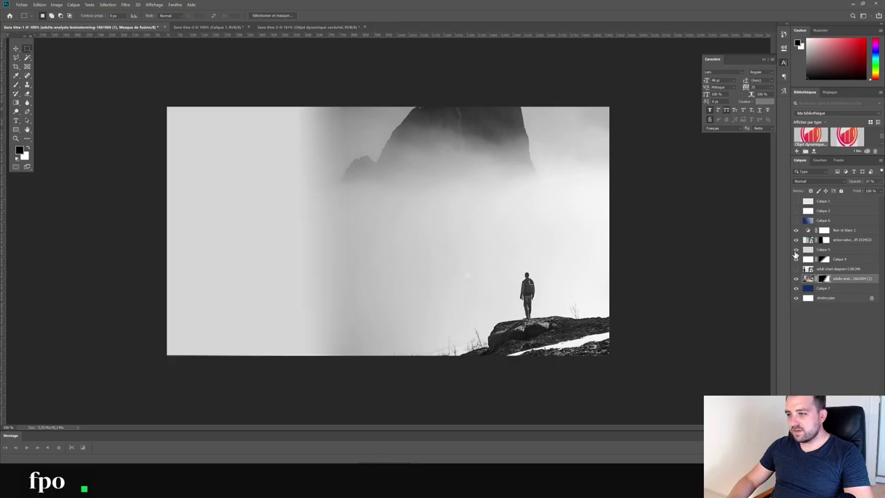
pyautogui.click(796, 221)
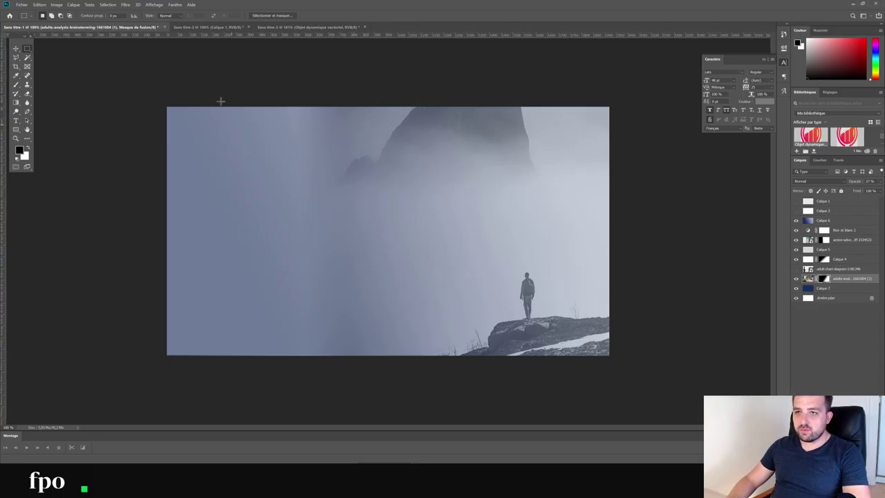
pyautogui.click(194, 28)
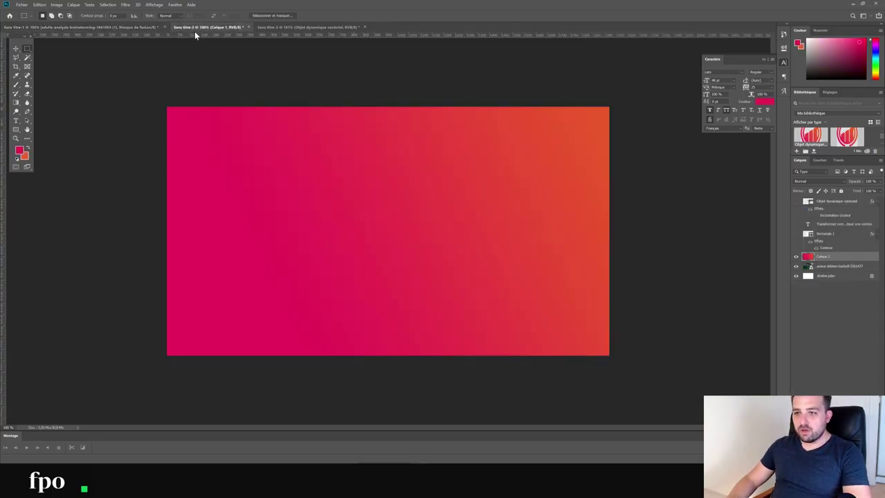
# Review the pricing section on the Landing Page preview in the browser
pyautogui.hotkey('alt', 'Tab')
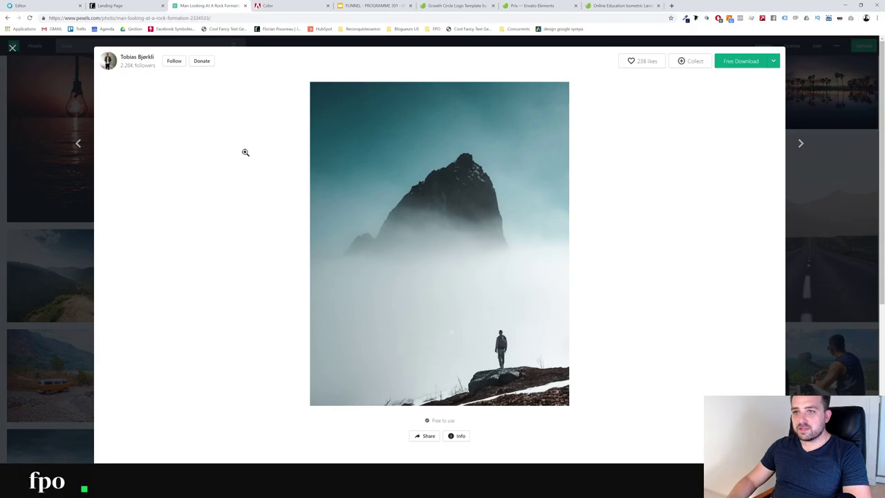
pyautogui.click(125, 5)
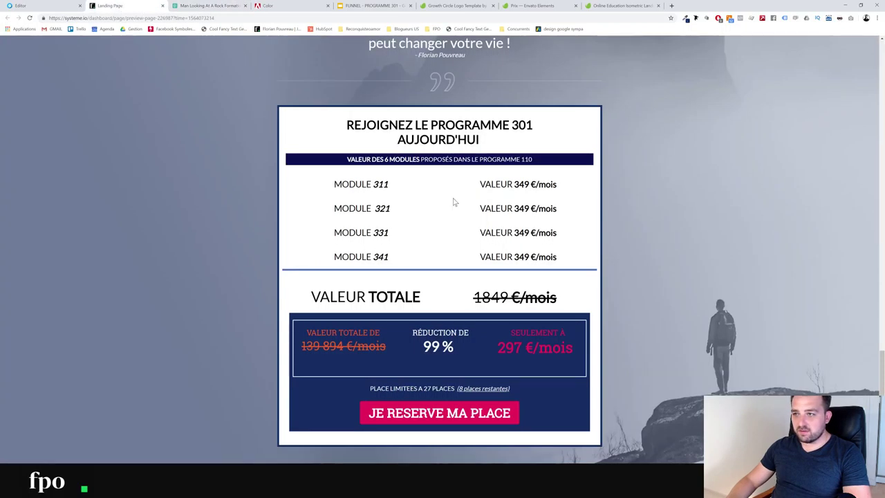
pyautogui.scroll(10, 452, 200)
pyautogui.scroll(-1, 177, 155)
pyautogui.scroll(1, 160, 171)
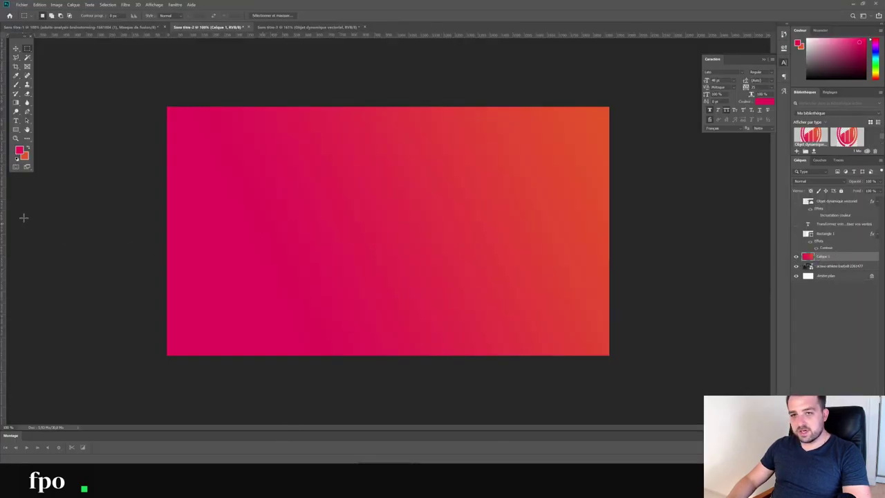
# Redraw the pink-to-orange gradient across the canvas and lower its layer opacity
pyautogui.click(16, 102)
pyautogui.moveTo(194, 320); pyautogui.dragTo(612, 127)
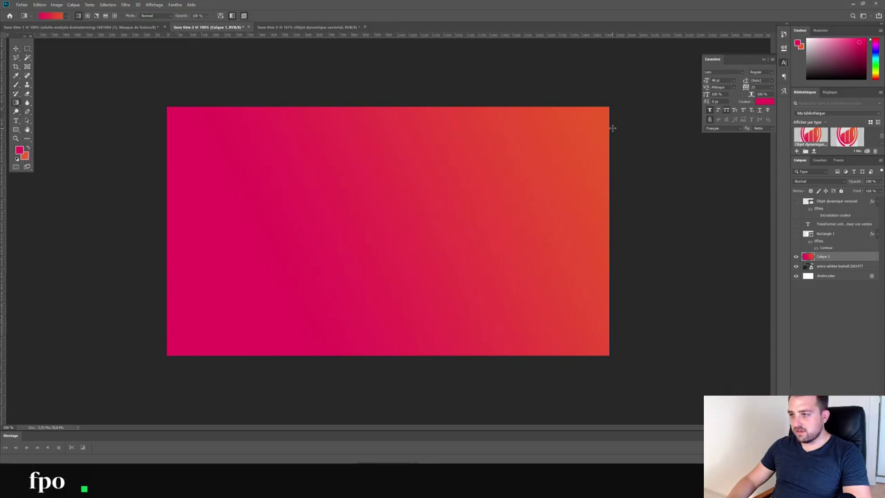
pyautogui.click(881, 181)
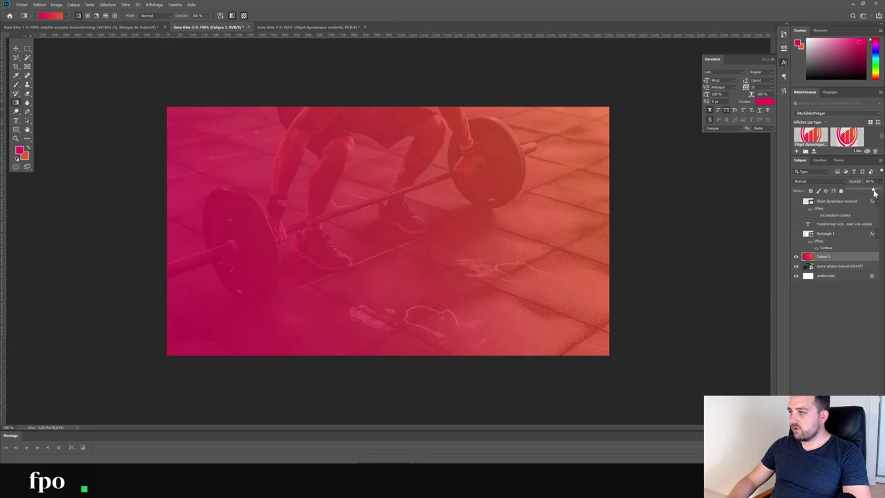
# In the tablet mockup, hide and re-show the portrait and logo layers, then return to Chrome
pyautogui.click(284, 27)
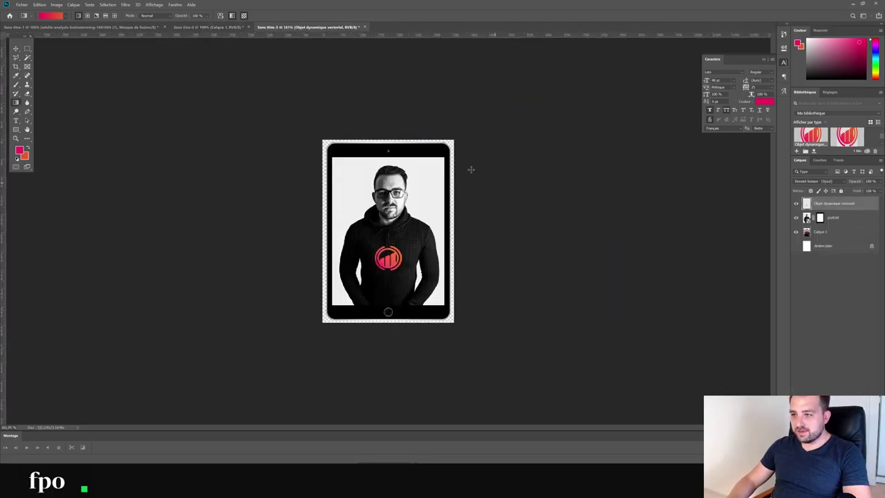
pyautogui.click(796, 217)
pyautogui.click(797, 204)
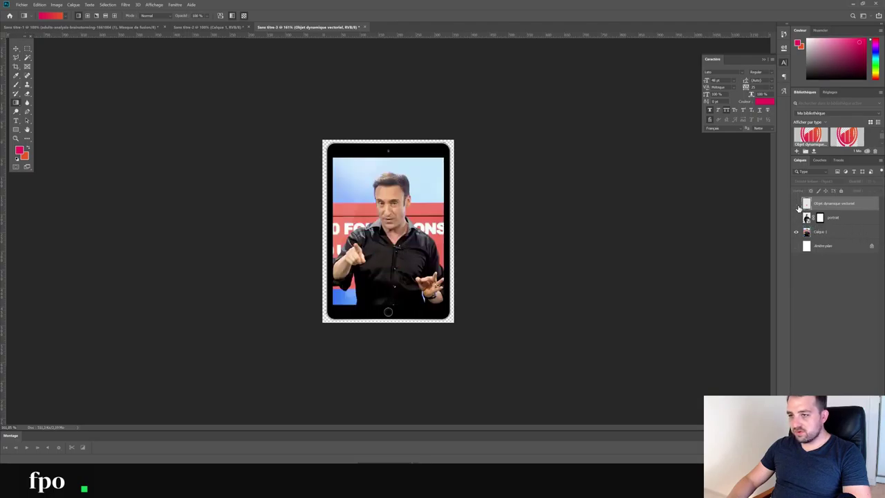
pyautogui.click(796, 217)
pyautogui.click(797, 203)
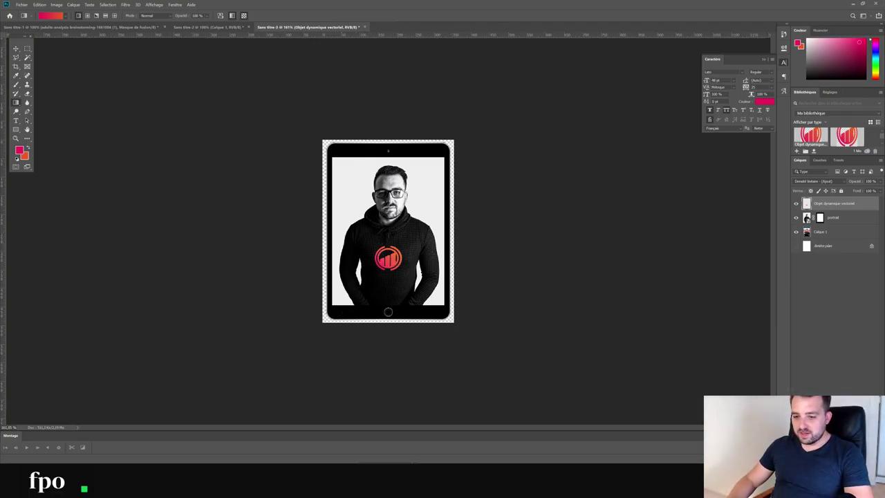
pyautogui.hotkey('alt', 'Tab')
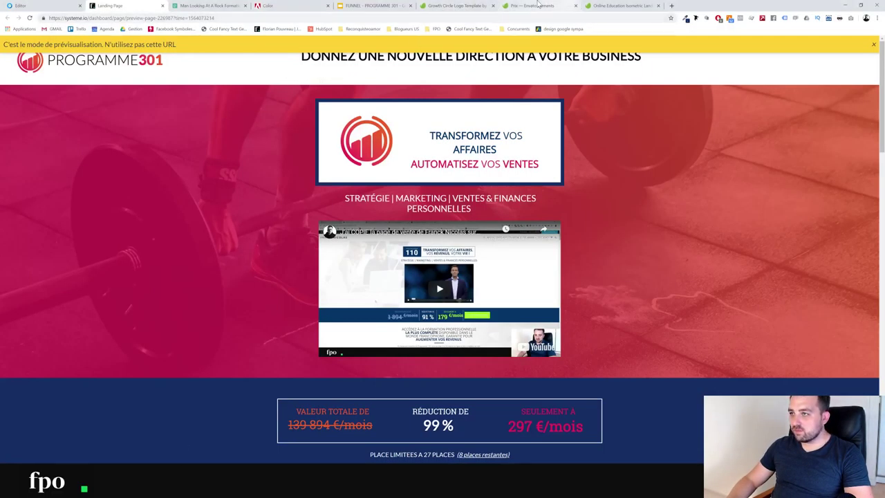
# View the Envato Elements pricing page, then the Growth Circle Logo Template page
pyautogui.click(532, 6)
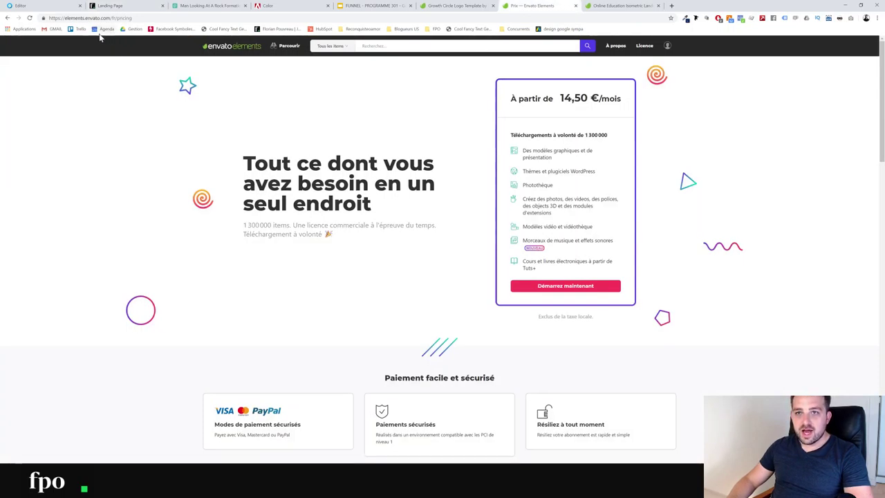
pyautogui.moveTo(67, 18); pyautogui.dragTo(126, 18)
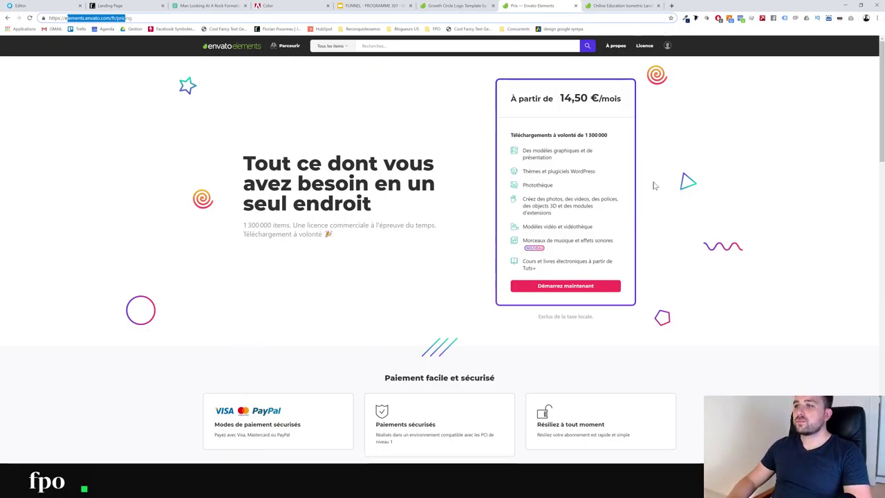
pyautogui.click(429, 6)
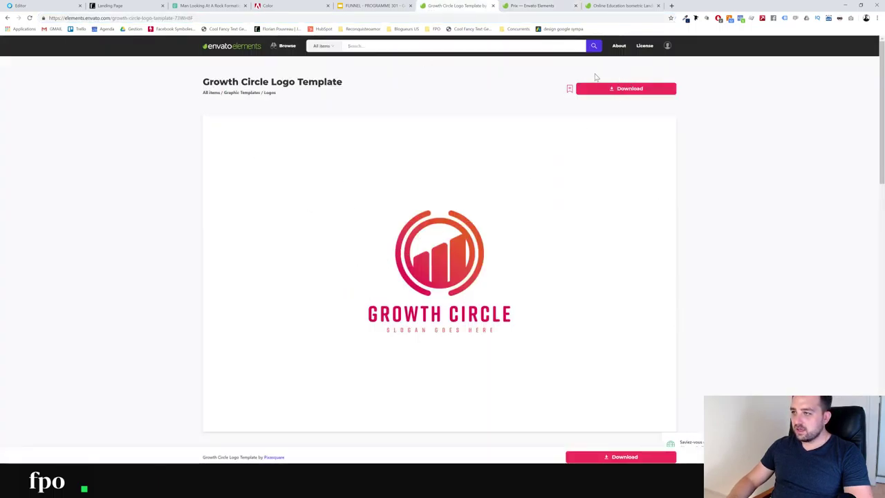
pyautogui.hotkey('alt', 'Tab')
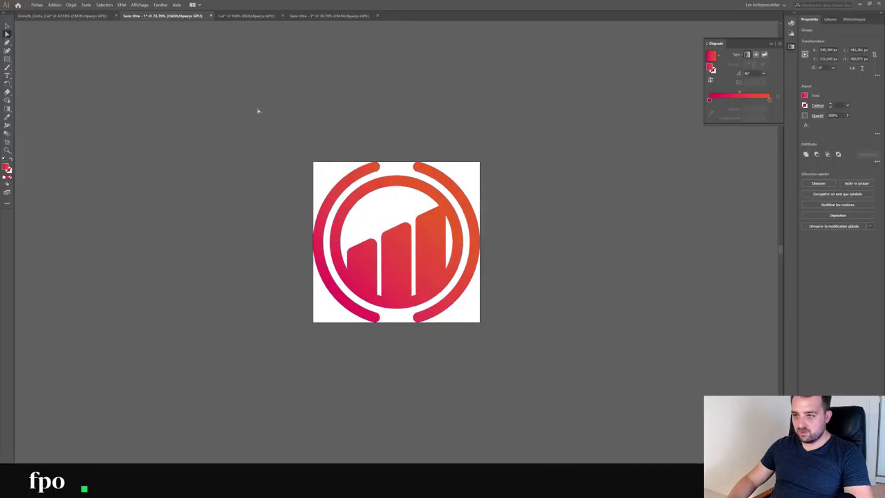
# In the PROGRAMME301 logo, copy the circle icon's red gradient onto the 301 text with the Eyedropper
pyautogui.click(66, 16)
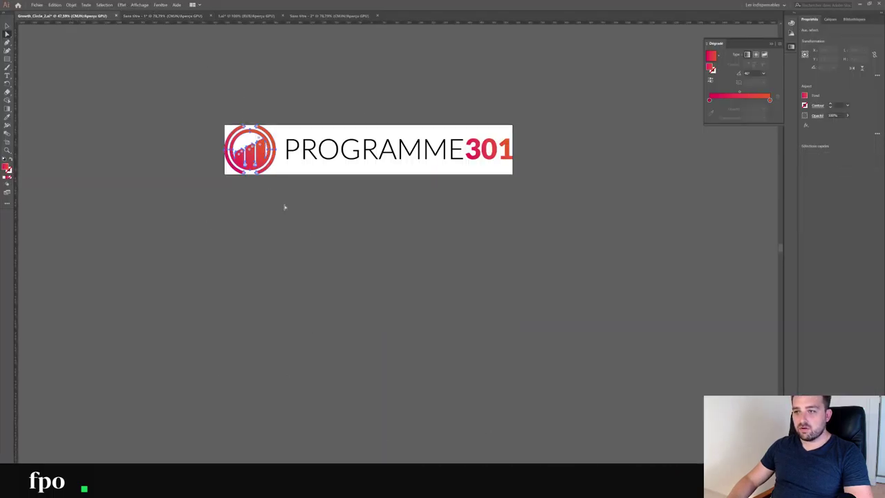
pyautogui.click(270, 99)
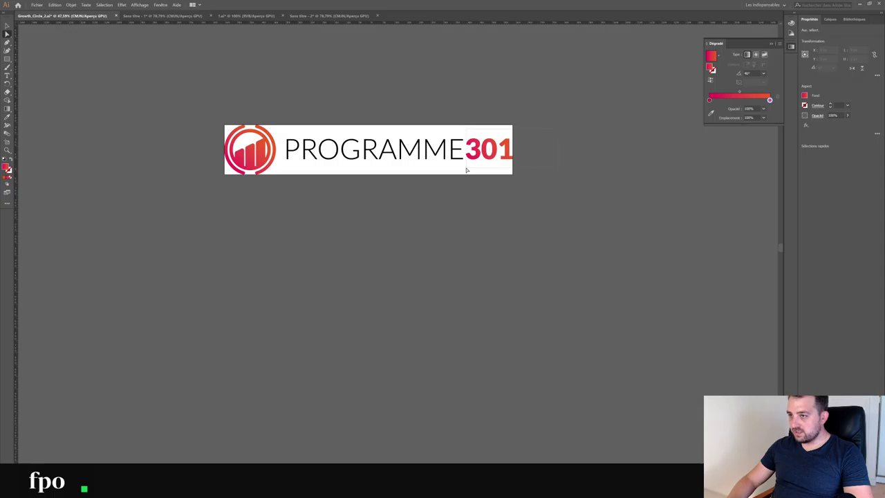
pyautogui.click(471, 162)
pyautogui.click(7, 118)
pyautogui.click(263, 144)
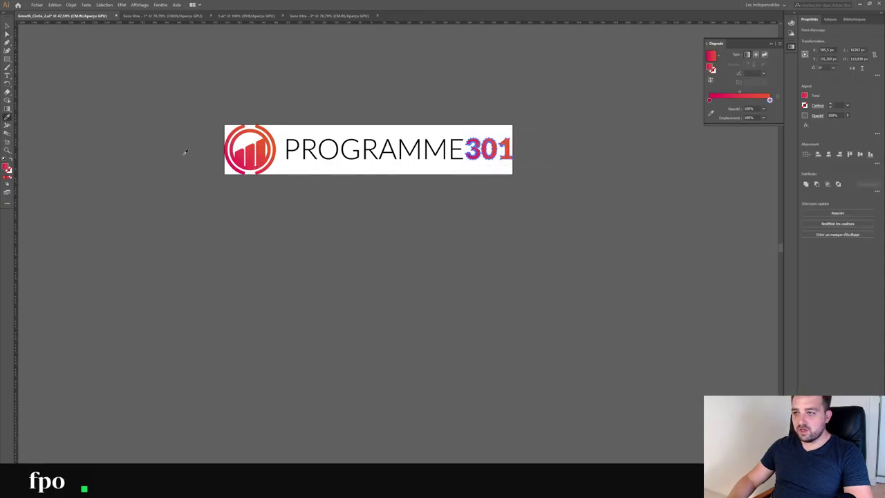
# Redraw the gradient diagonally across the 301 digits with the Gradient tool
pyautogui.click(8, 109)
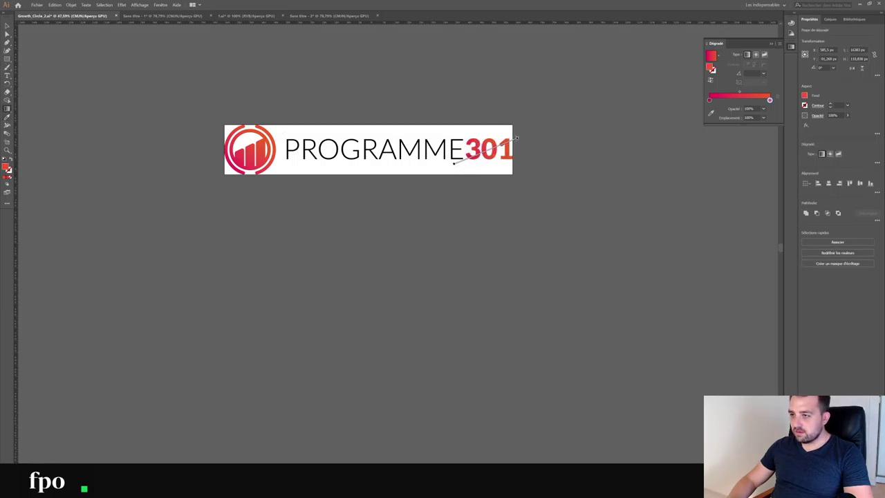
pyautogui.moveTo(454, 163); pyautogui.dragTo(519, 139)
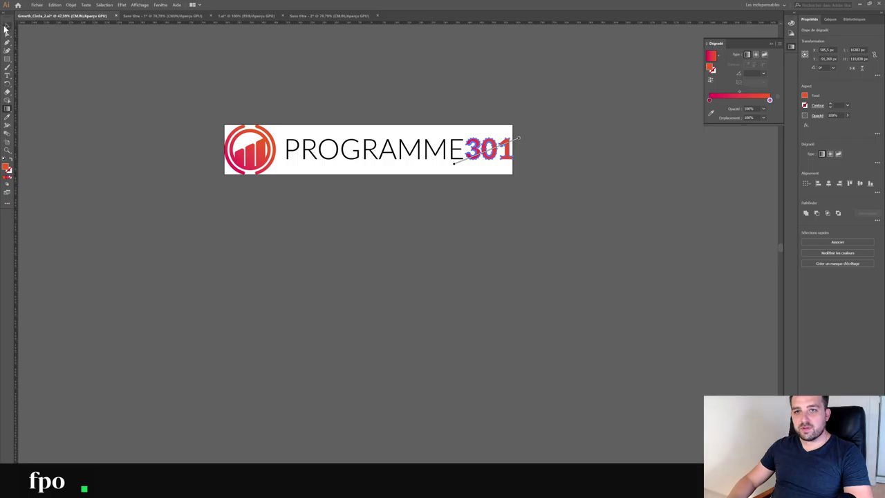
pyautogui.click(130, 84)
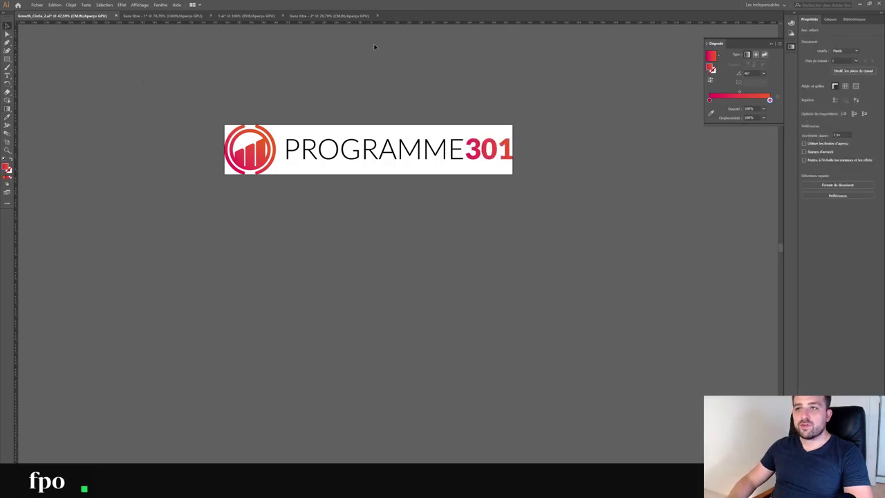
pyautogui.click(329, 15)
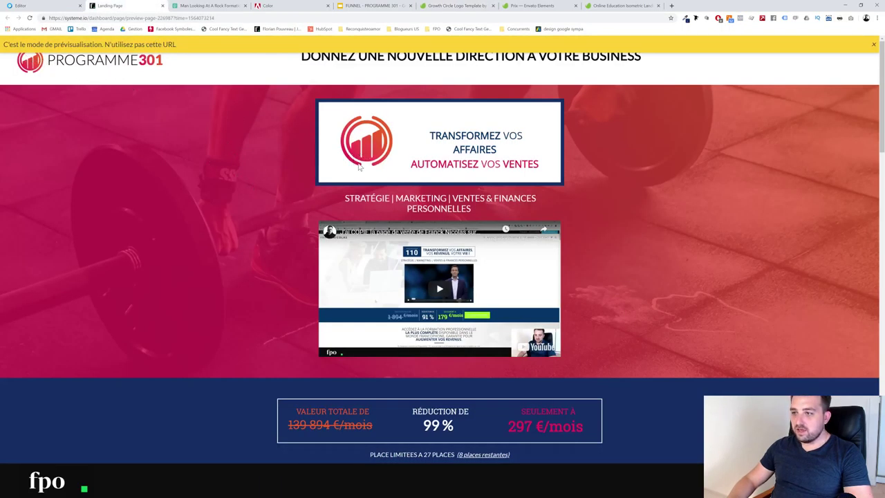
pyautogui.scroll(-20, 445, 317)
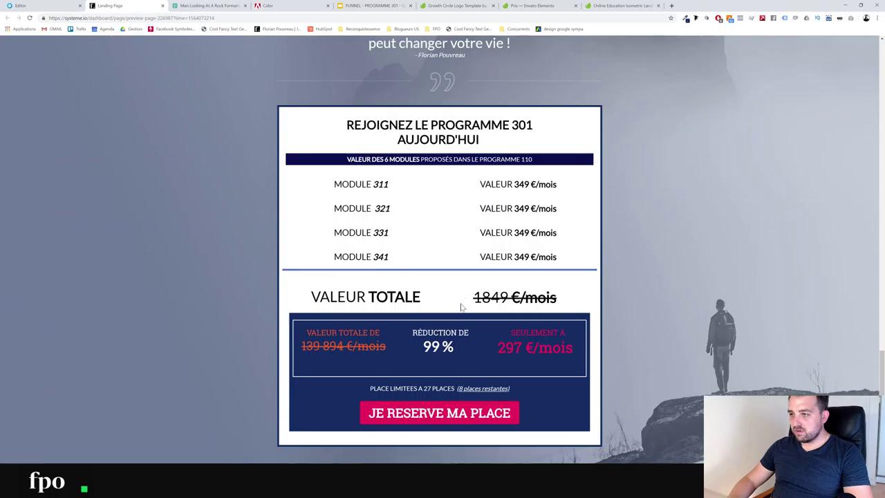
pyautogui.scroll(6, 461, 307)
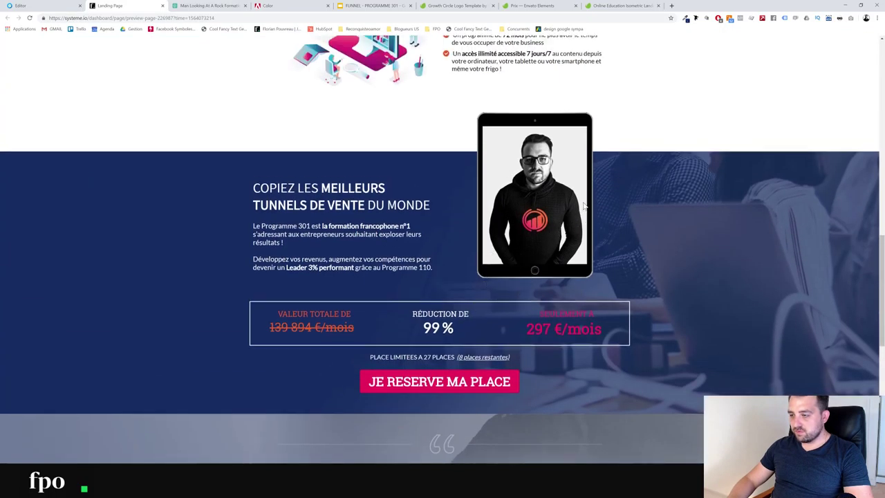
pyautogui.scroll(4, 529, 227)
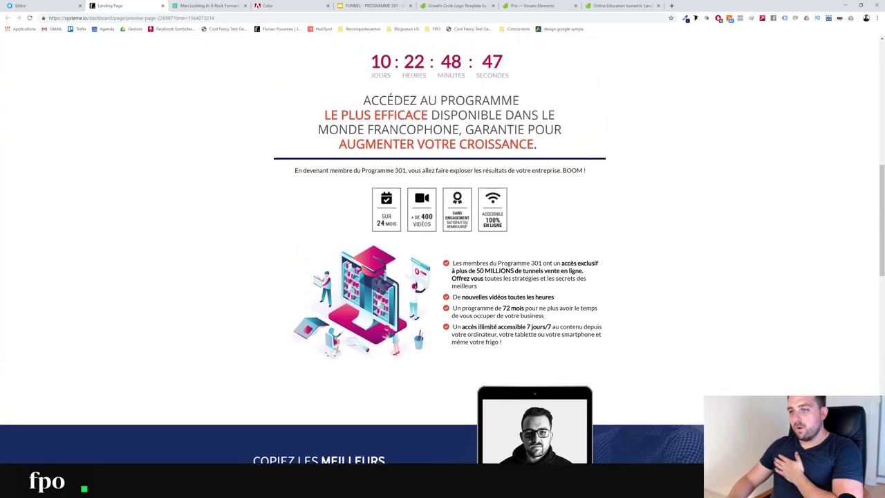
pyautogui.scroll(-1, 536, 299)
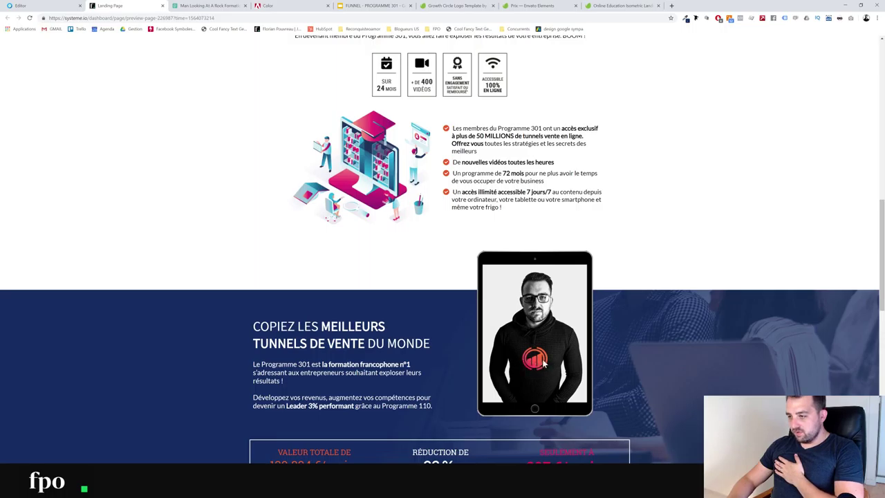
pyautogui.scroll(2, 536, 363)
pyautogui.scroll(8, 498, 247)
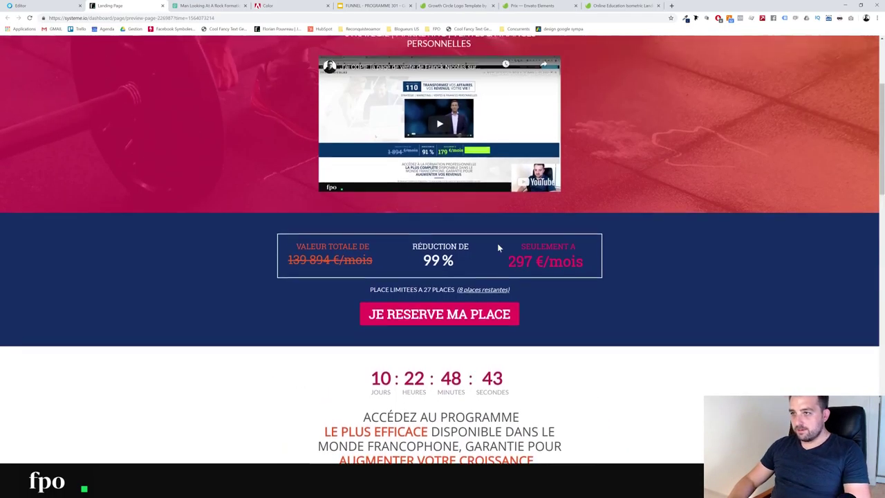
pyautogui.scroll(1, 494, 245)
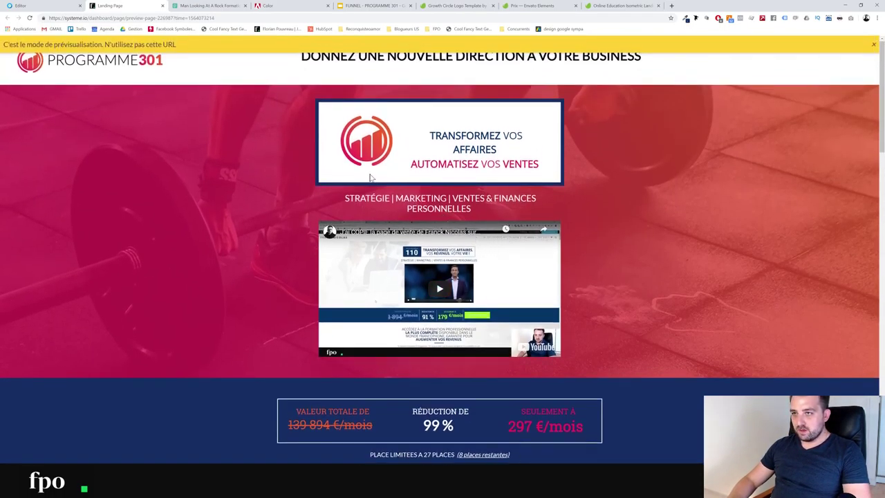
pyautogui.scroll(-8, 251, 238)
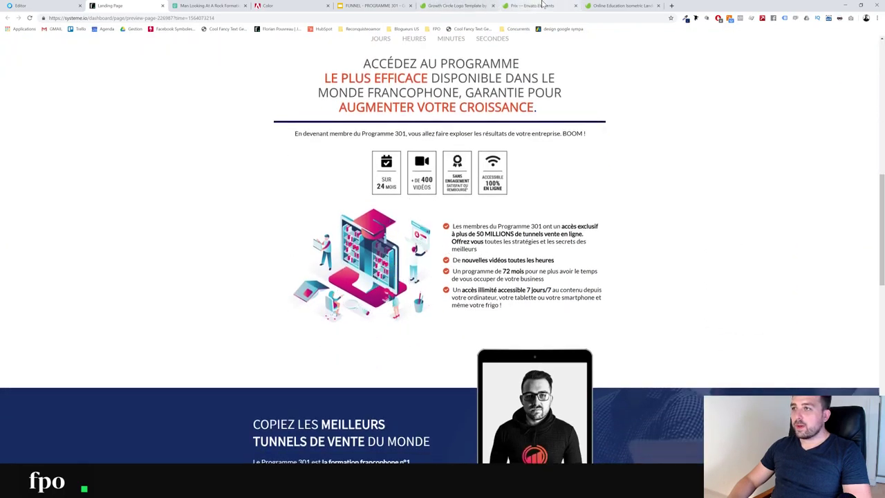
pyautogui.moveTo(636, 7); pyautogui.dragTo(550, 8)
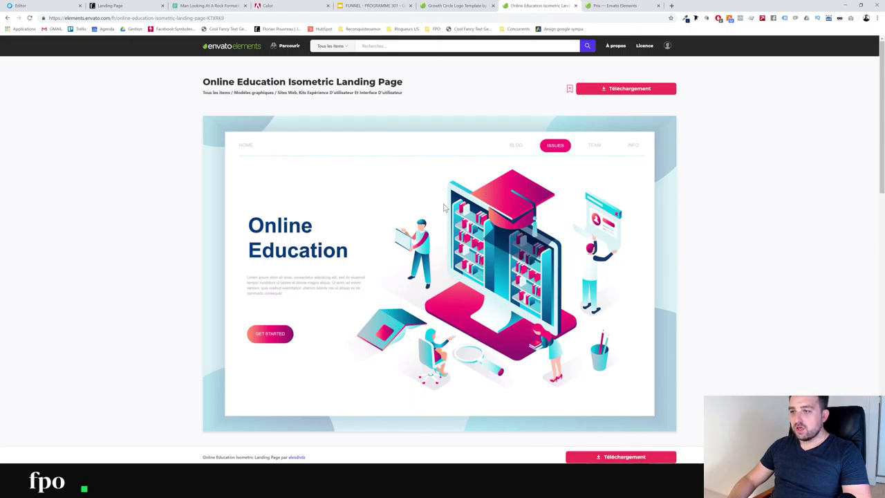
# Return to the Programme301 page editor in systeme.io
pyautogui.click(78, 6)
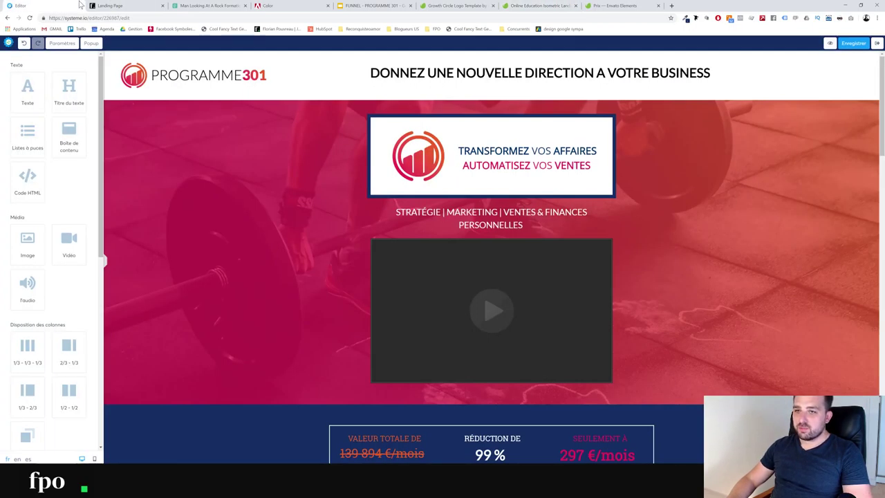
# Save the order page with Enregistrer and scroll to review the header and pricing block
pyautogui.scroll(-10, 302, 330)
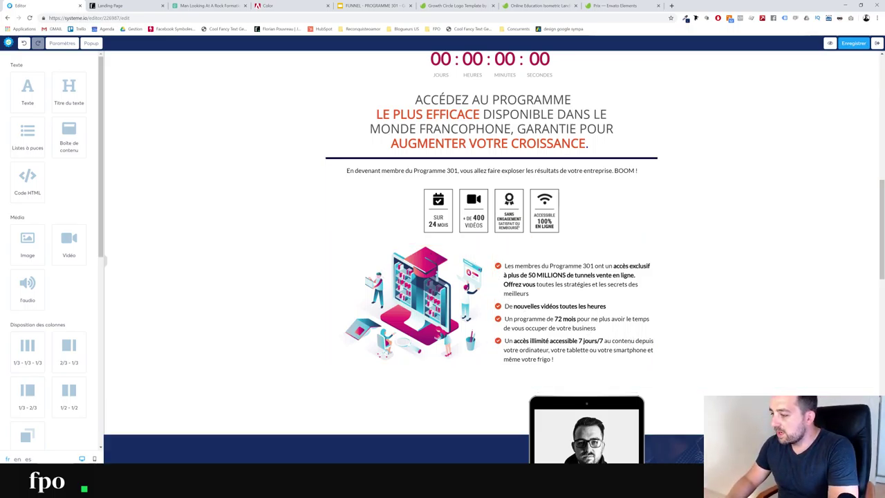
pyautogui.scroll(-1, 590, 335)
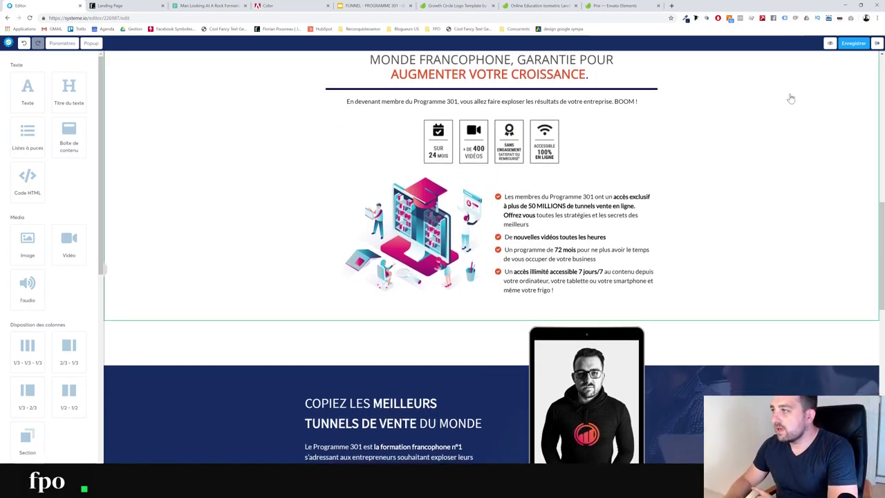
pyautogui.click(849, 43)
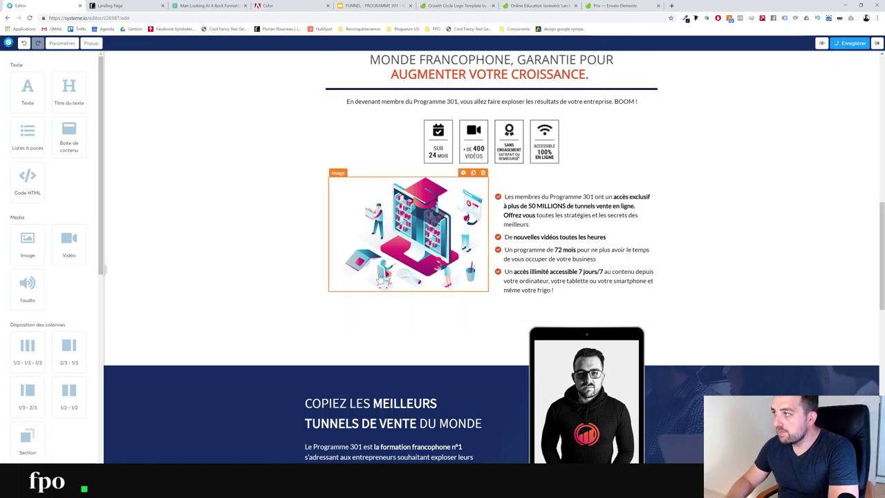
pyautogui.scroll(2, 379, 278)
pyautogui.scroll(10, 379, 278)
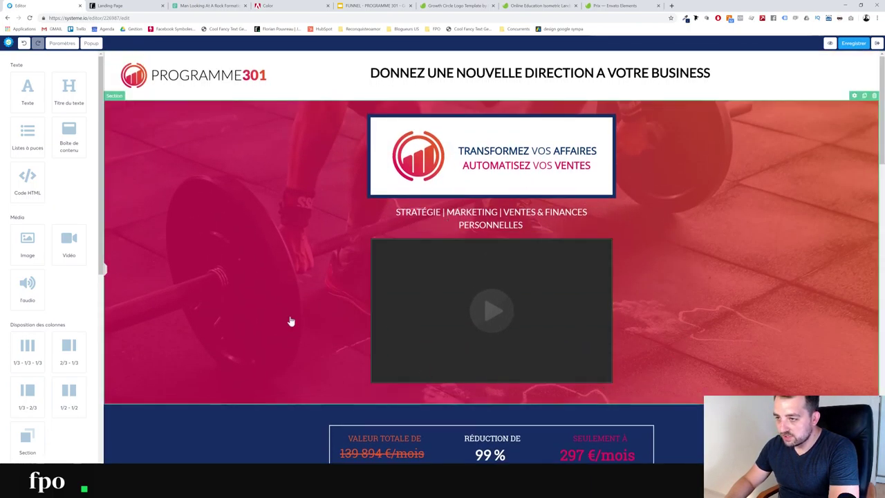
pyautogui.scroll(-5, 231, 269)
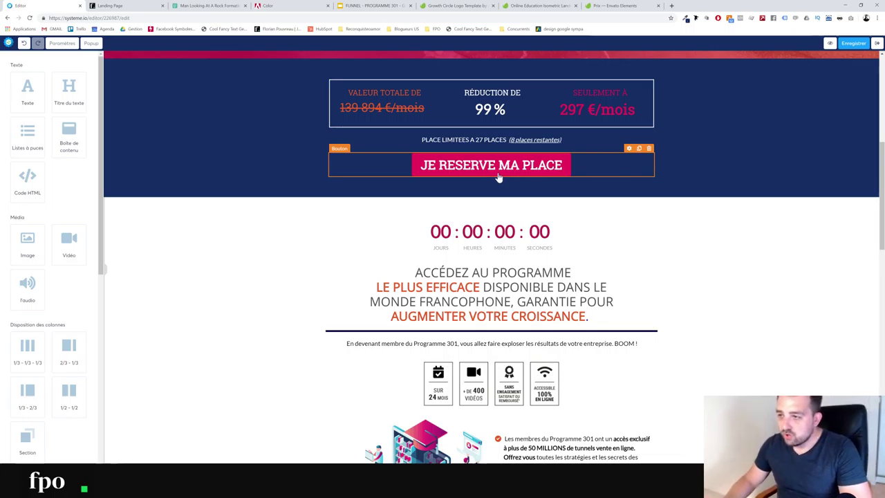
# Set the JE RESERVE MA PLACE button's action to Ouvrir un popup and view the Popup list
pyautogui.click(496, 175)
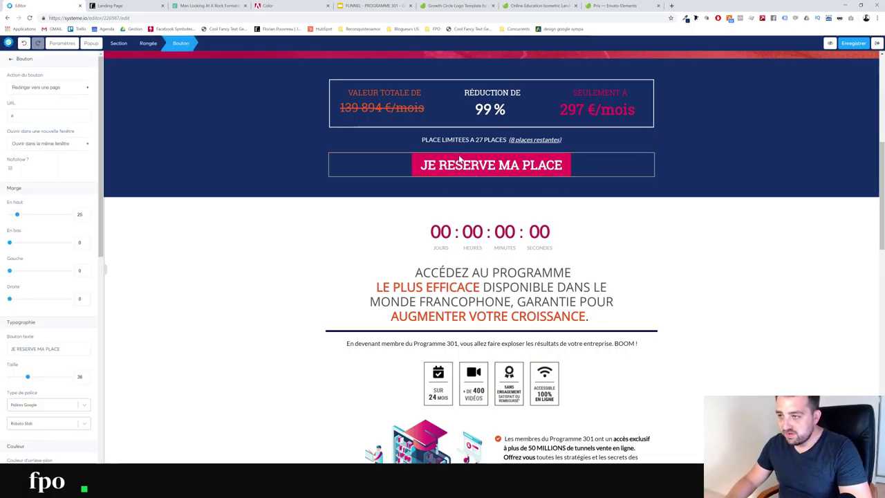
pyautogui.click(55, 89)
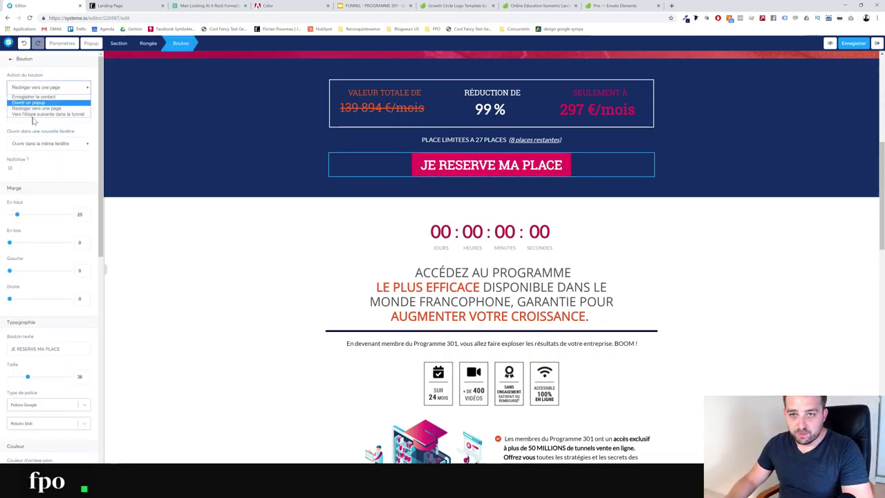
pyautogui.click(31, 102)
pyautogui.click(48, 116)
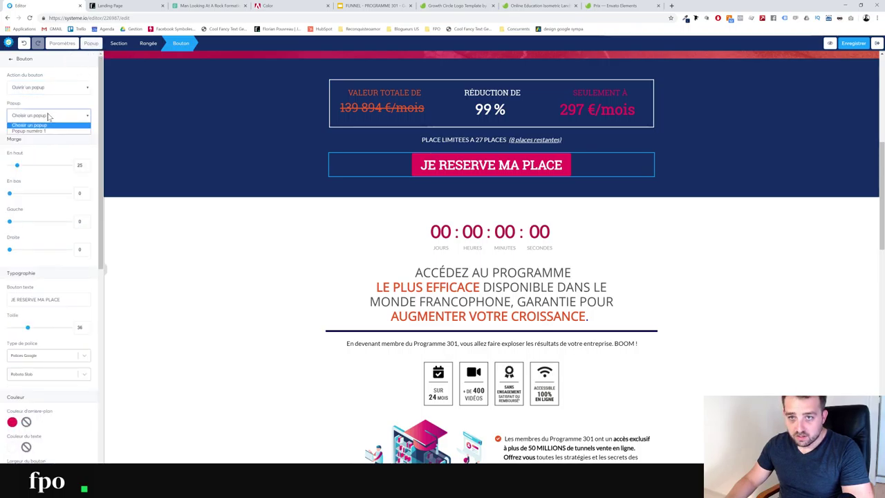
pyautogui.click(48, 116)
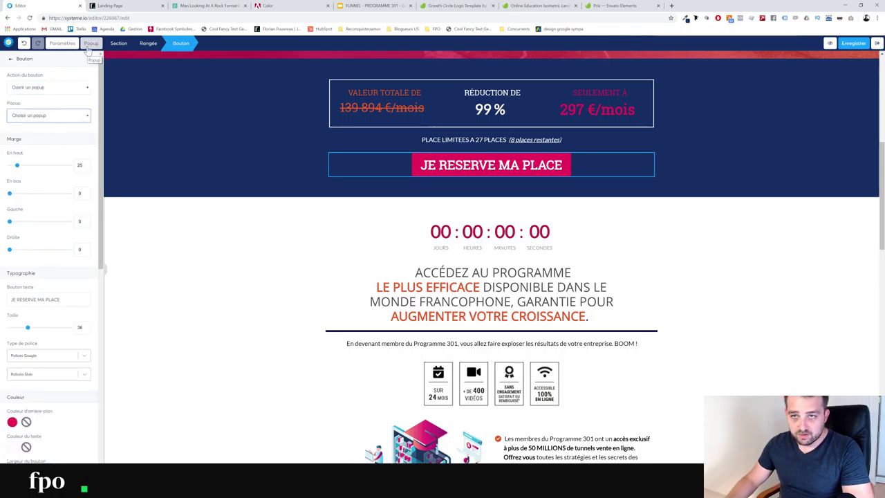
pyautogui.click(89, 45)
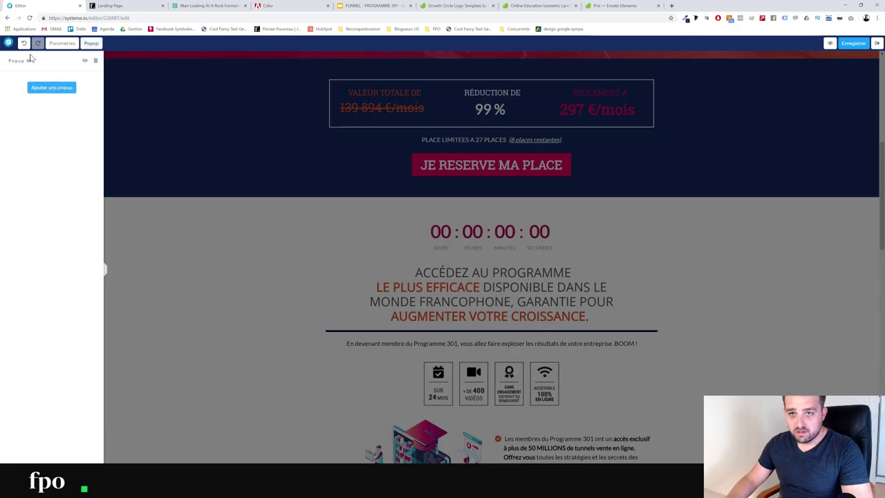
# Open Popup Nº1 for editing and check its row background colour settings
pyautogui.click(86, 62)
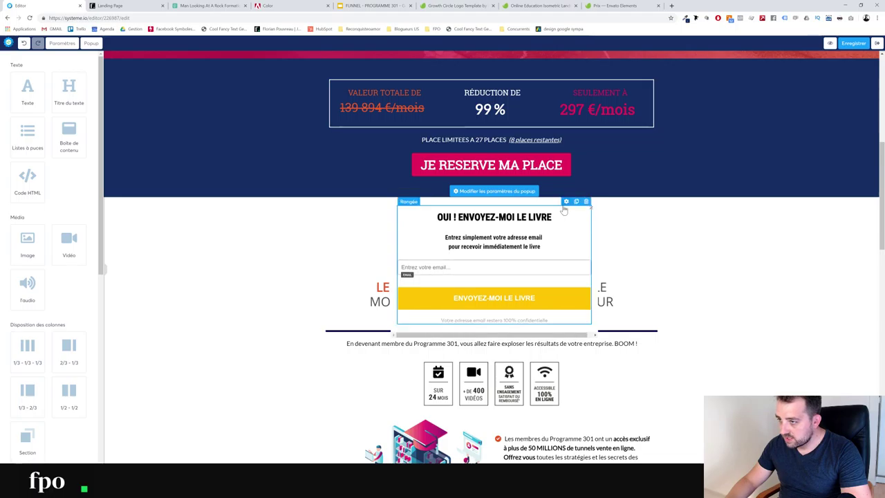
pyautogui.click(565, 202)
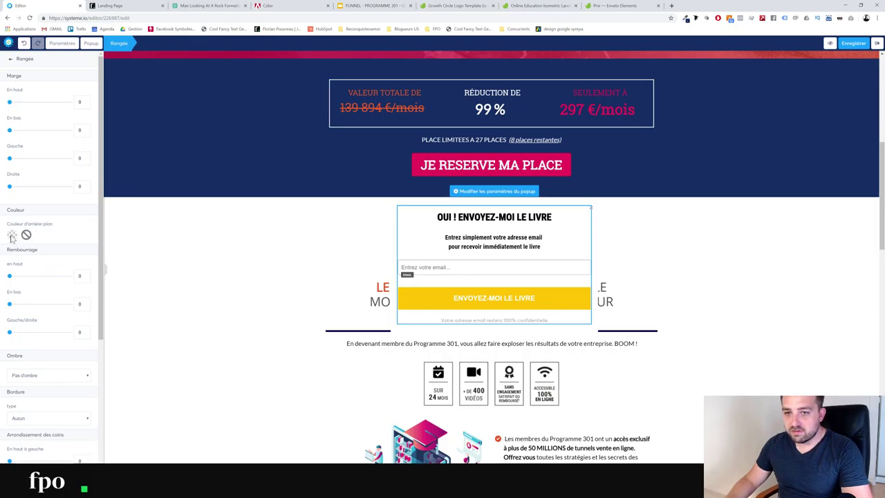
pyautogui.click(11, 236)
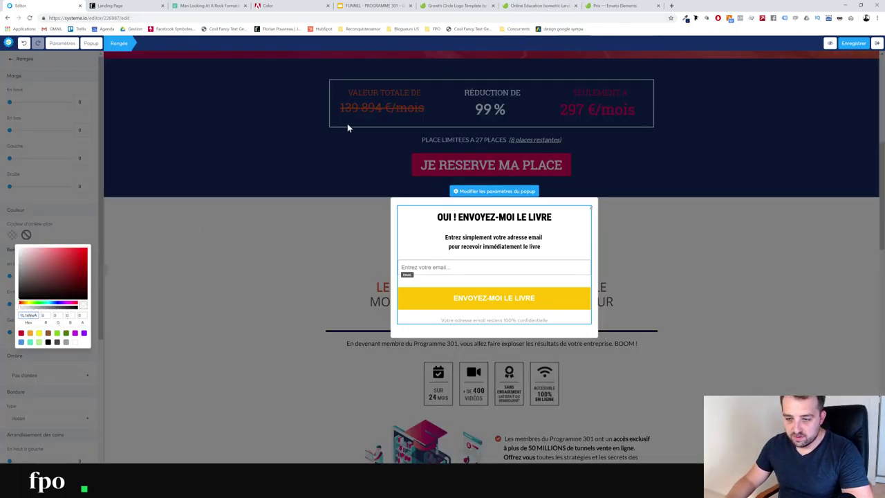
pyautogui.click(233, 136)
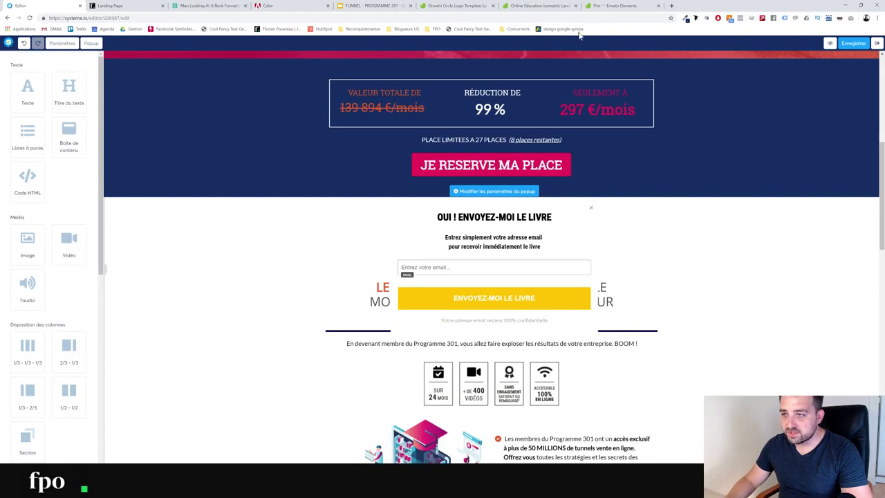
# Copy the page's dark blue #142D63 with the ColorZilla picker
pyautogui.click(686, 18)
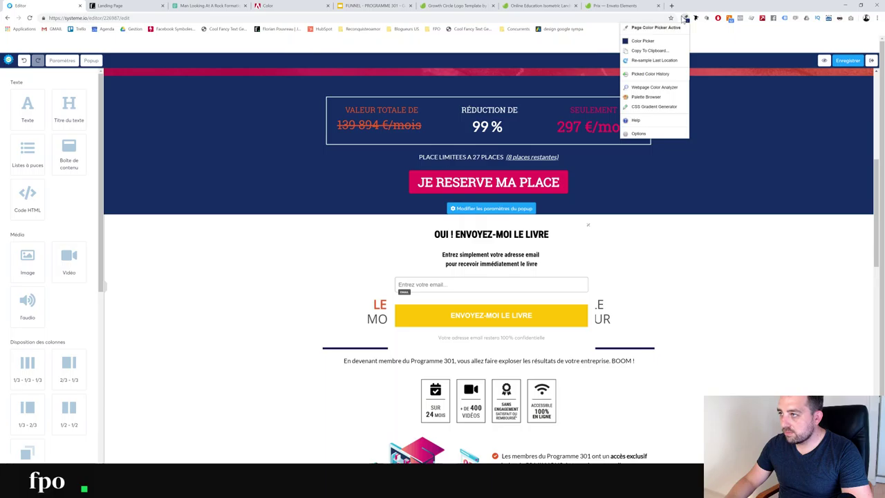
pyautogui.click(127, 149)
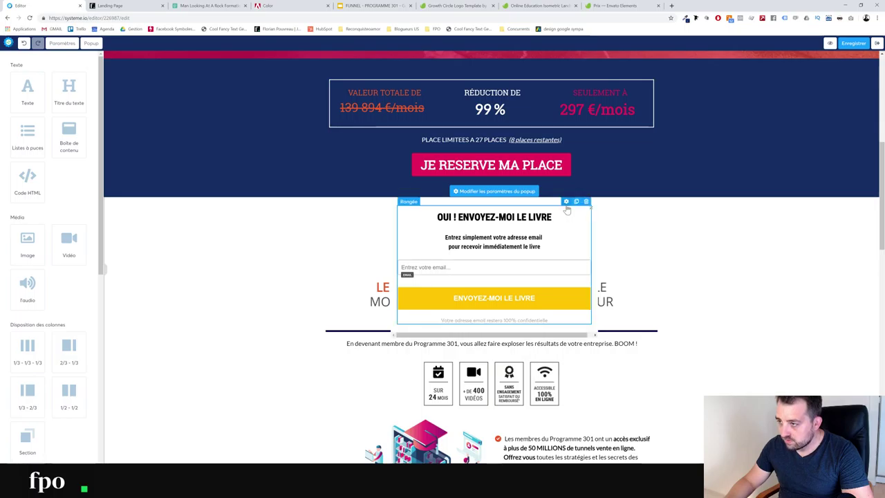
pyautogui.click(566, 201)
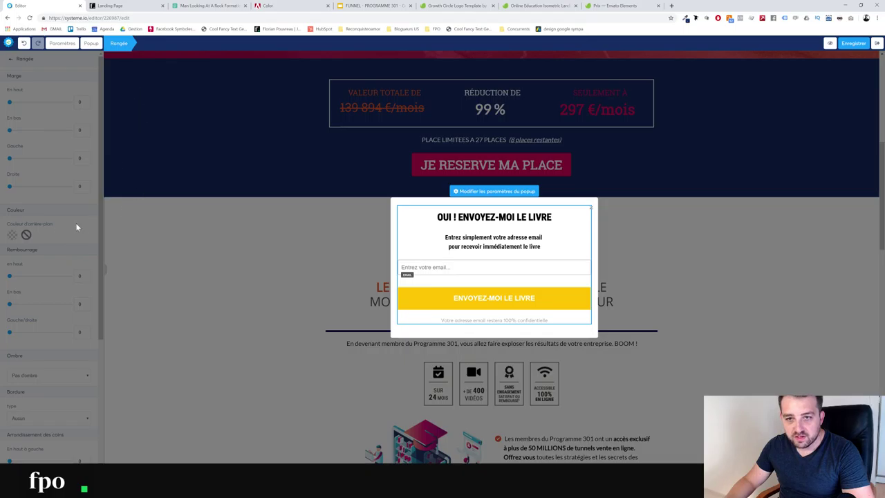
pyautogui.click(230, 252)
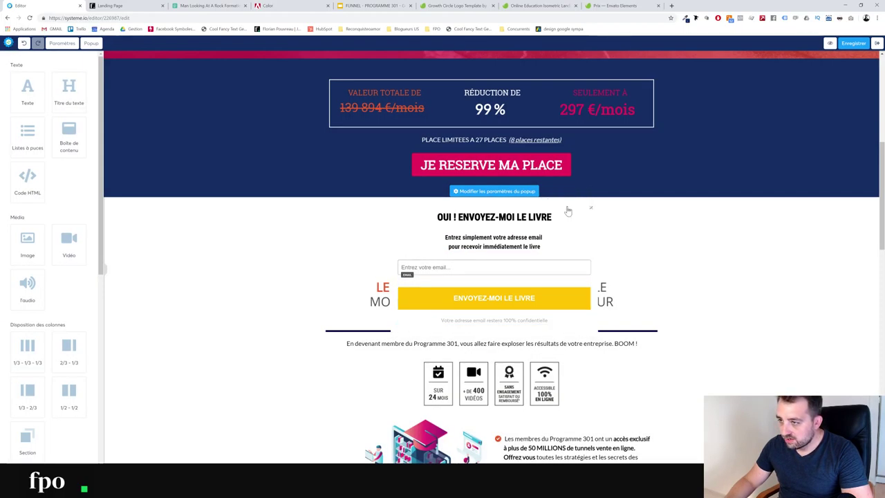
# Set the popup background colour to the copied dark blue #142D63
pyautogui.click(566, 202)
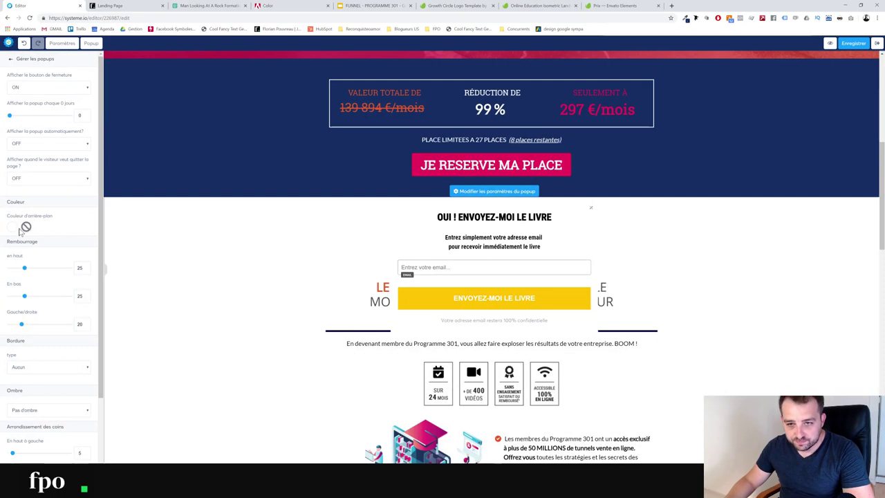
pyautogui.click(26, 226)
pyautogui.click(28, 306)
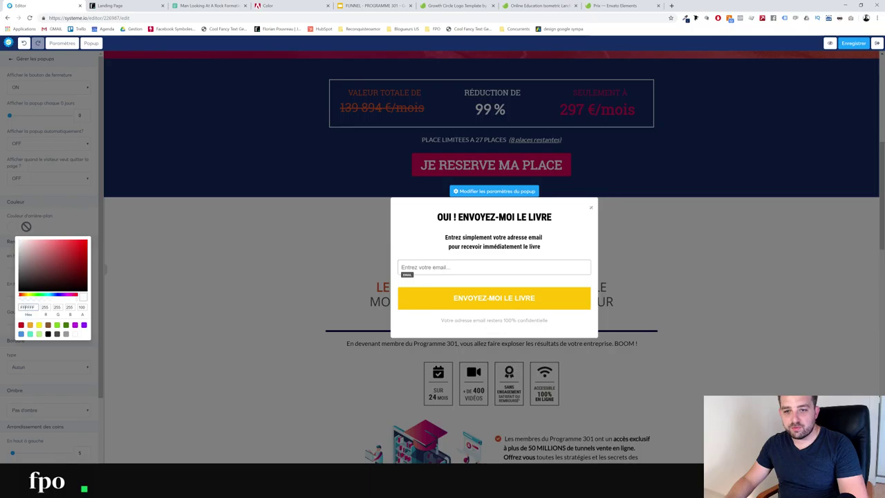
pyautogui.hotkey('ctrl', 'v')
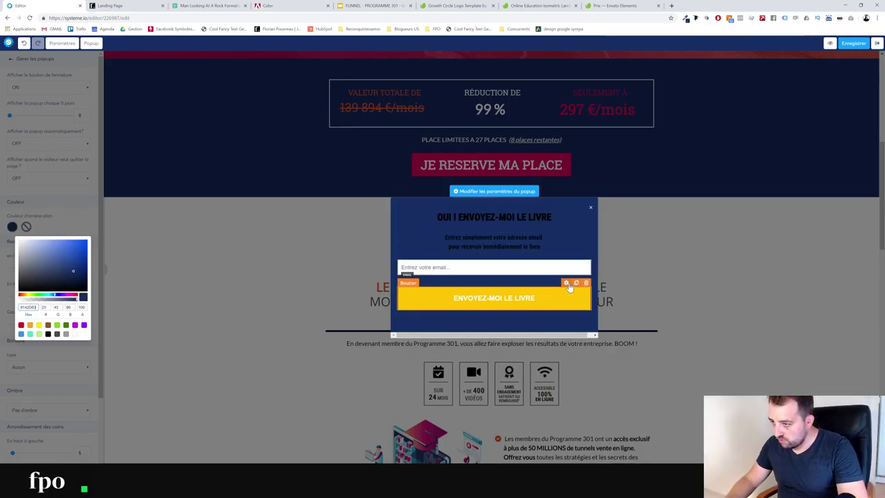
pyautogui.click(250, 264)
pyautogui.click(250, 264)
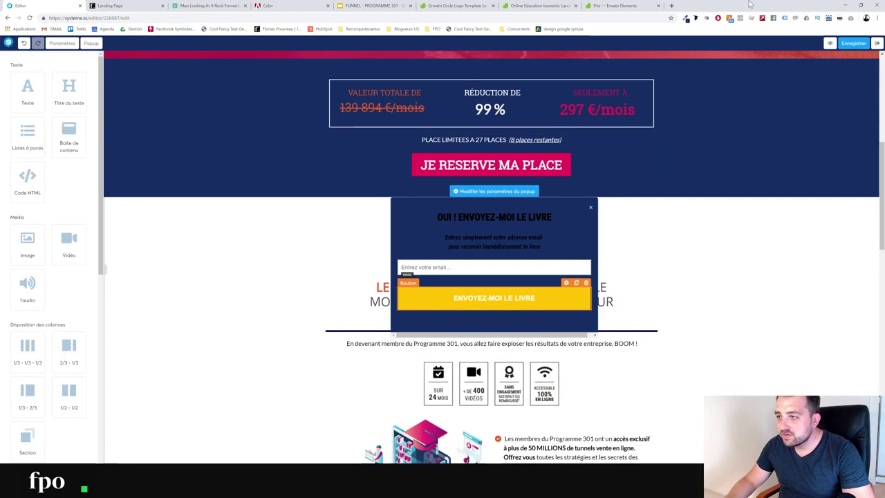
# Copy the booking button's pink #E61A5A and select the ENVOYEZ-MOI LE LIVRE button
pyautogui.click(686, 19)
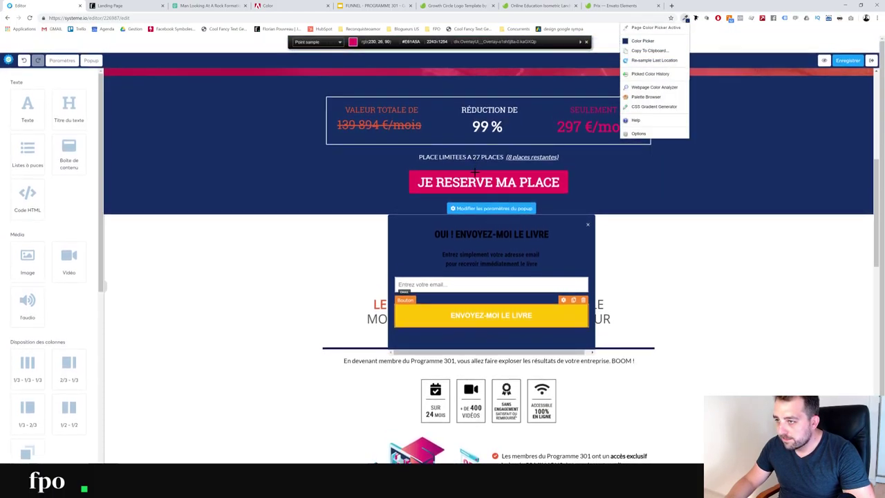
pyautogui.click(475, 173)
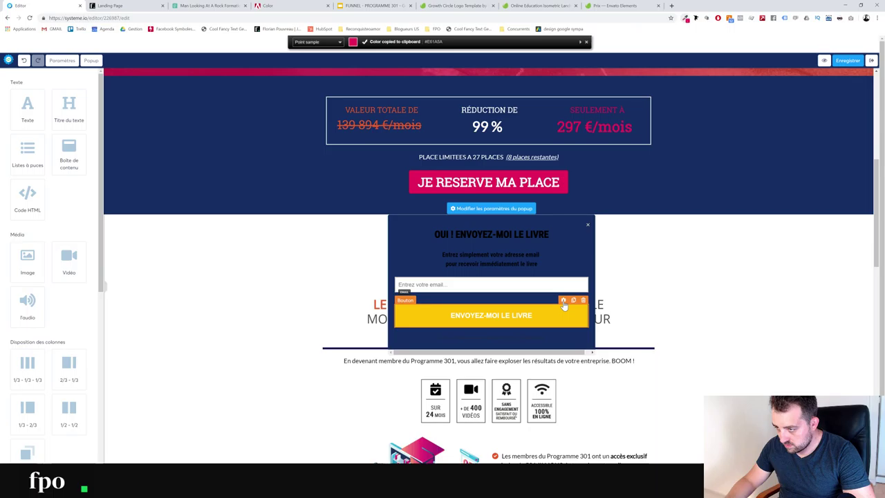
pyautogui.click(393, 309)
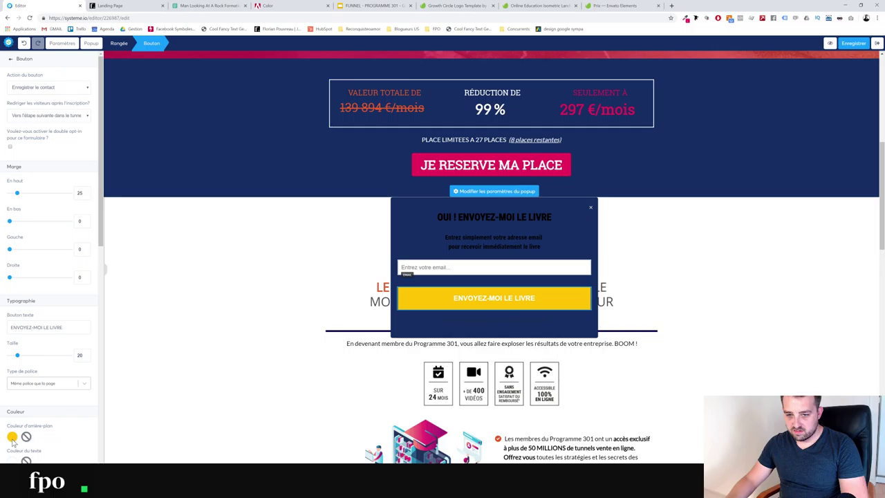
# Make the popup's send button background the copied pink #E61A5A
pyautogui.click(13, 436)
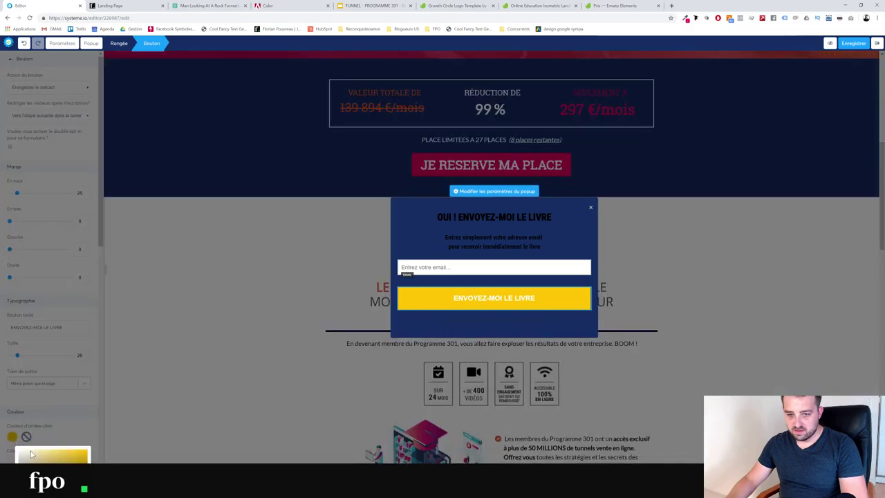
pyautogui.click(76, 392)
pyautogui.scroll(-2, 76, 392)
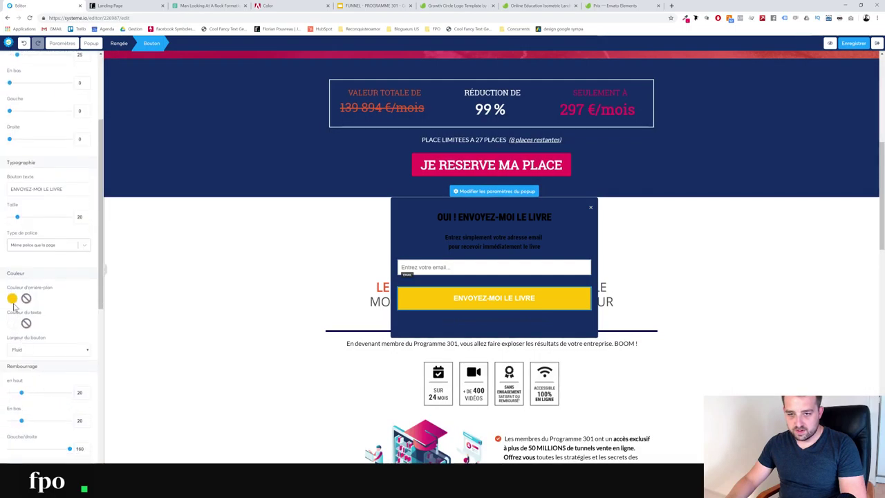
pyautogui.click(12, 298)
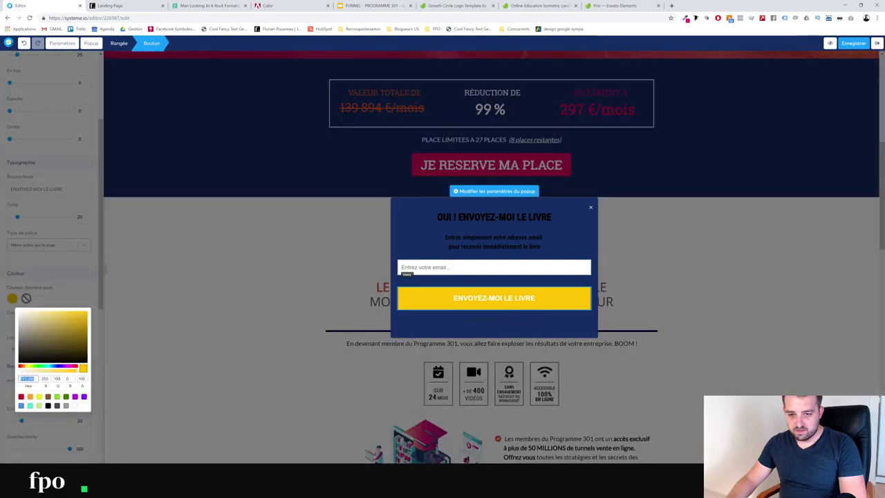
pyautogui.hotkey('ctrl', 'v')
pyautogui.click(61, 292)
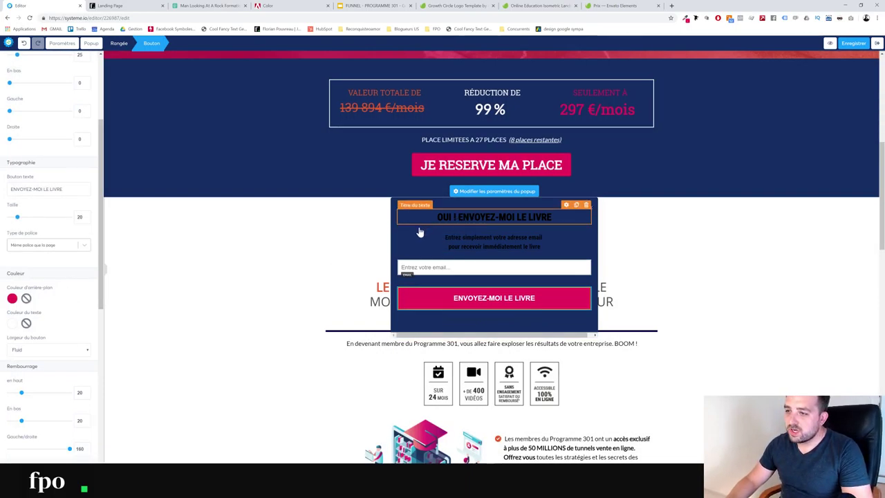
# Turn the 'OUI ! ENVOYEZ-MOI LE LIVRE' heading text white (FFFFFF)
pyautogui.click(523, 217)
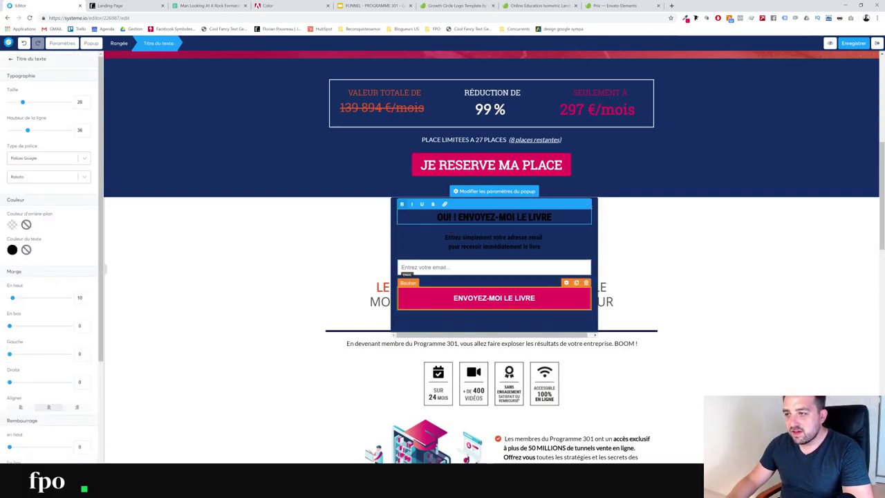
pyautogui.moveTo(546, 217); pyautogui.dragTo(432, 218)
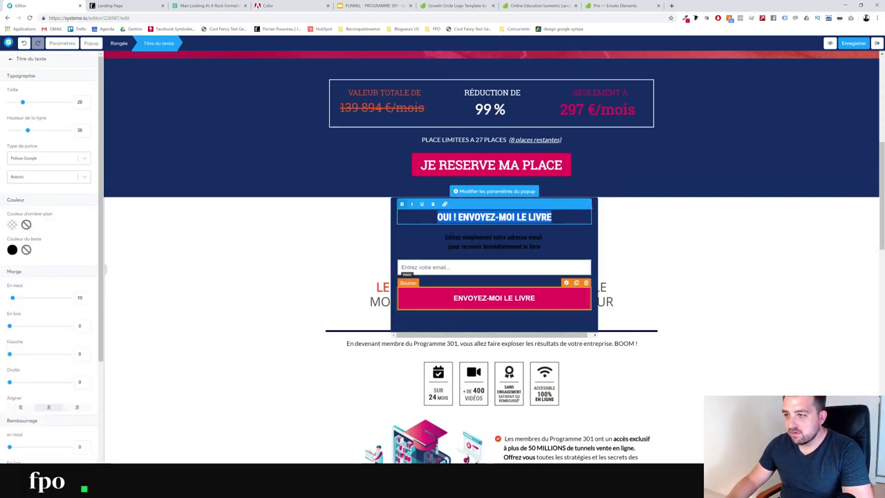
pyautogui.click(12, 249)
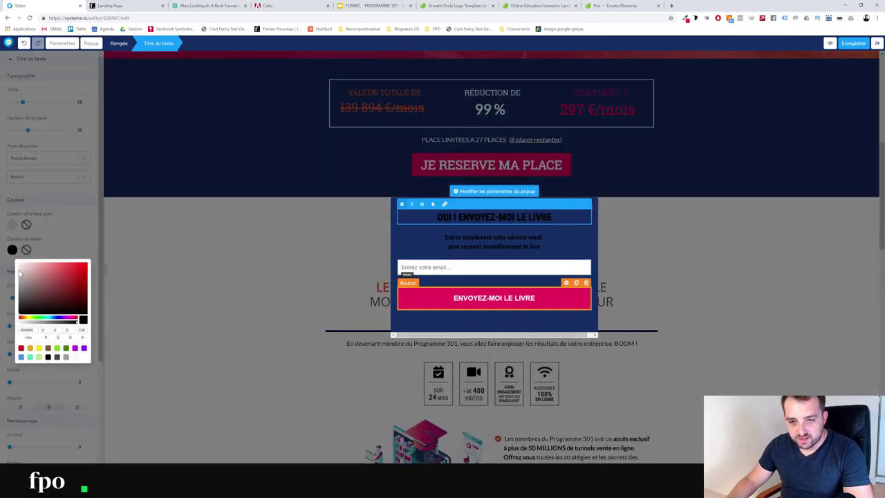
pyautogui.moveTo(19, 269); pyautogui.dragTo(17, 264)
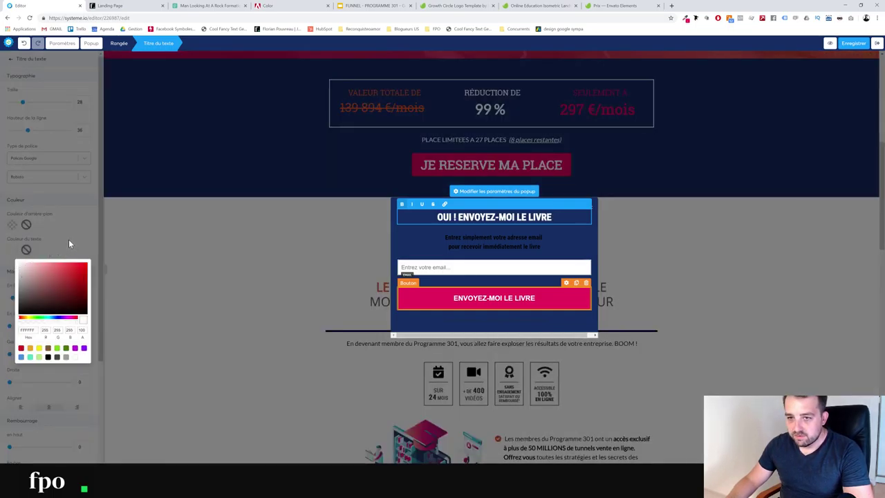
pyautogui.click(480, 243)
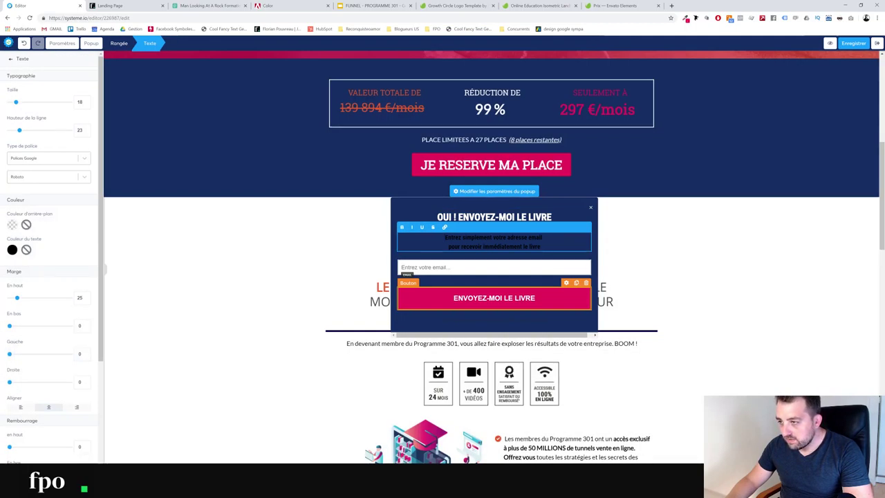
pyautogui.hotkey('ctrl', 'a')
pyautogui.click(339, 233)
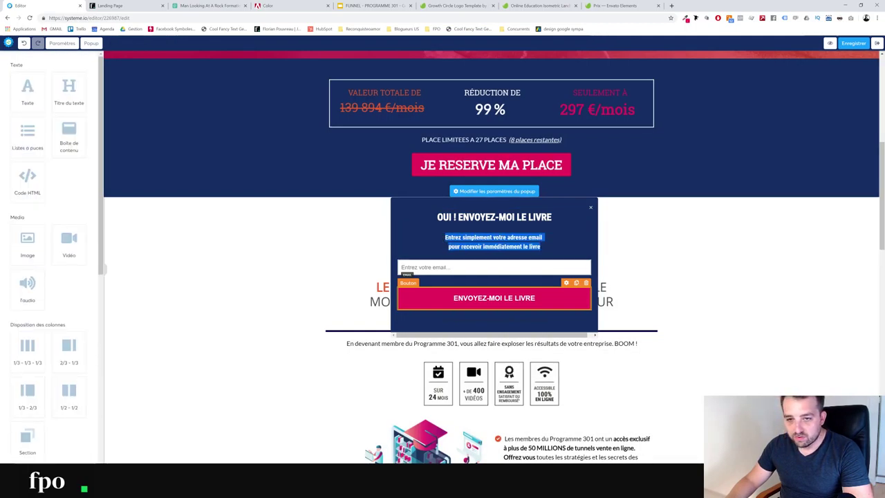
pyautogui.click(518, 217)
pyautogui.hotkey('ctrl', 'a')
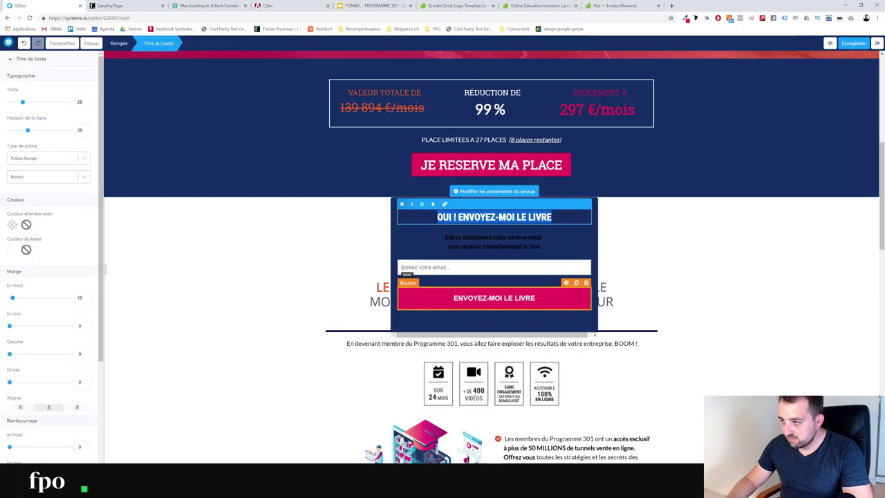
# Retitle the heading 'Souhaitez-vous réserver votre place ?' and reword the subtitle to 'réserver votre place dans'
pyautogui.write('S')
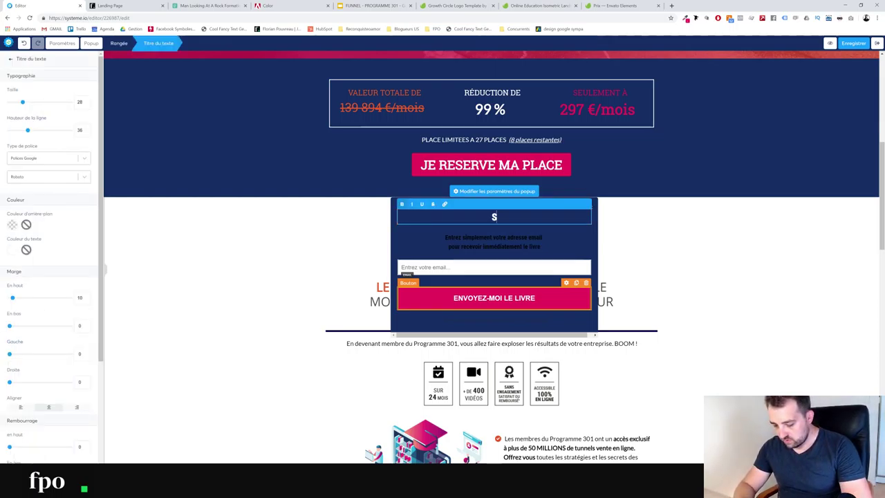
pyautogui.write('ouhaitez-vous')
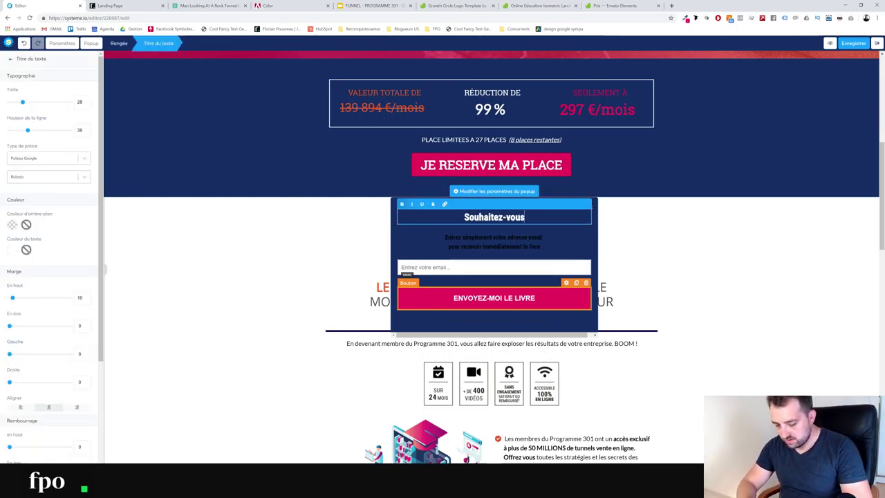
pyautogui.write(' réserver votre place ?')
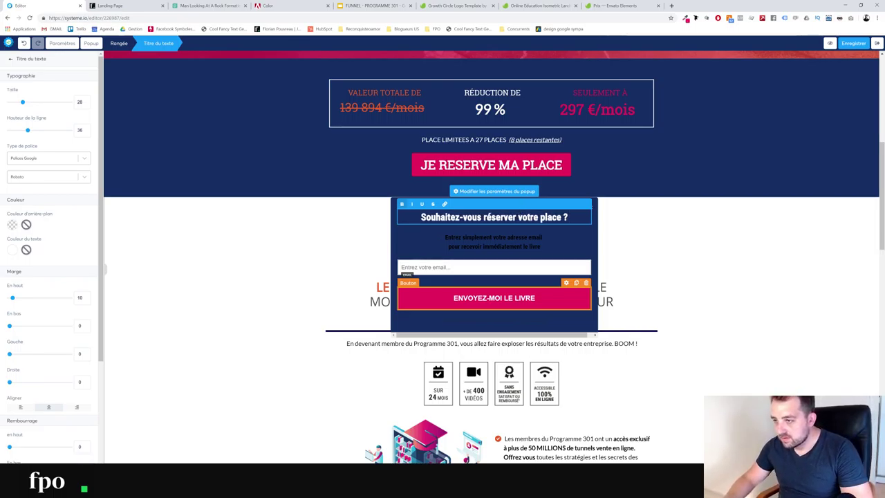
pyautogui.click(538, 250)
pyautogui.moveTo(541, 246); pyautogui.dragTo(468, 247)
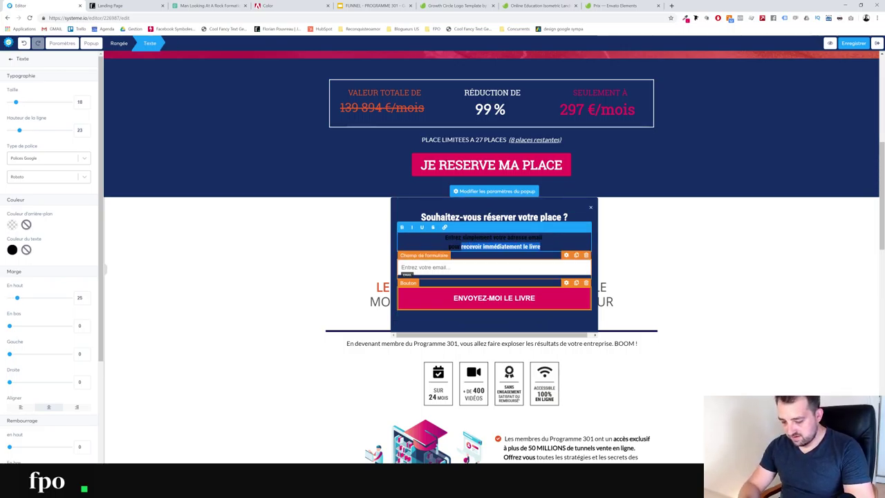
pyautogui.press('BackSpace')
pyautogui.write('réserver votre')
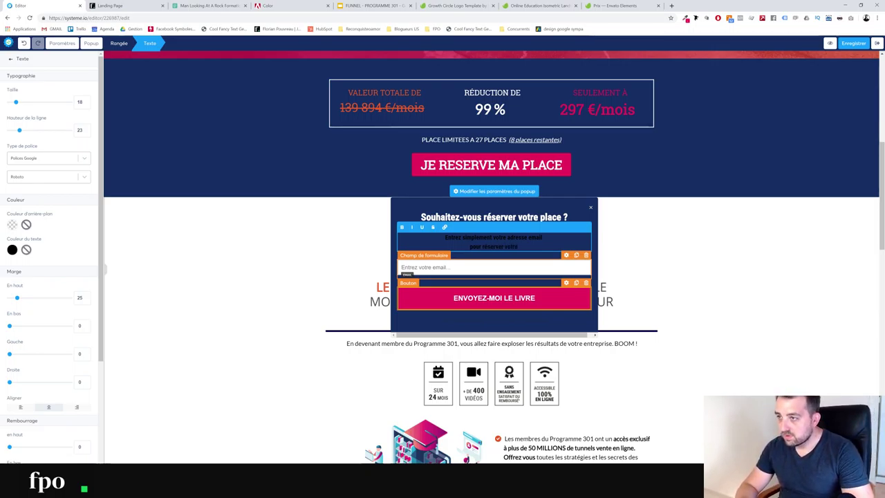
pyautogui.write(' place')
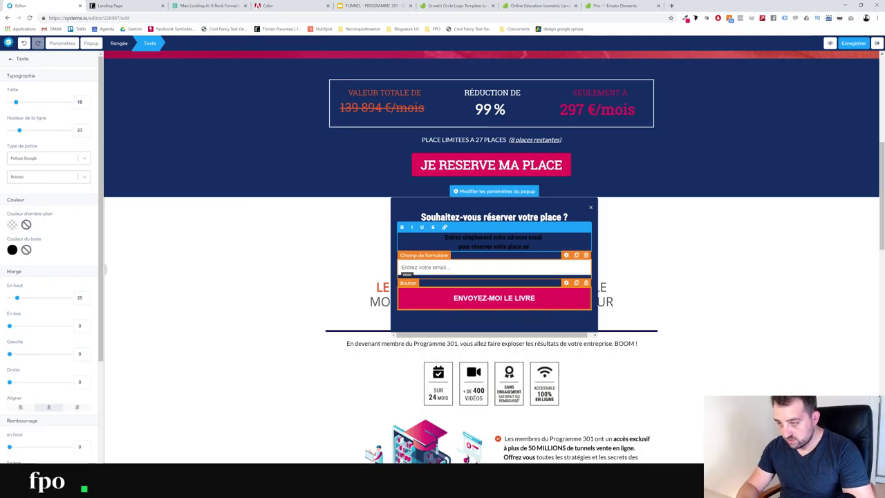
pyautogui.write(' dans le programme 301')
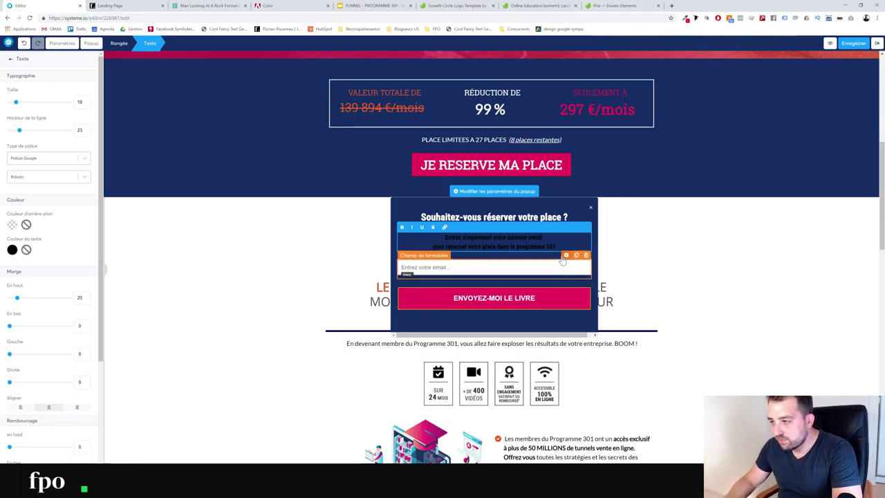
# Make the subtitle text white and add 'votre prénom' to it
pyautogui.moveTo(556, 247); pyautogui.dragTo(391, 247)
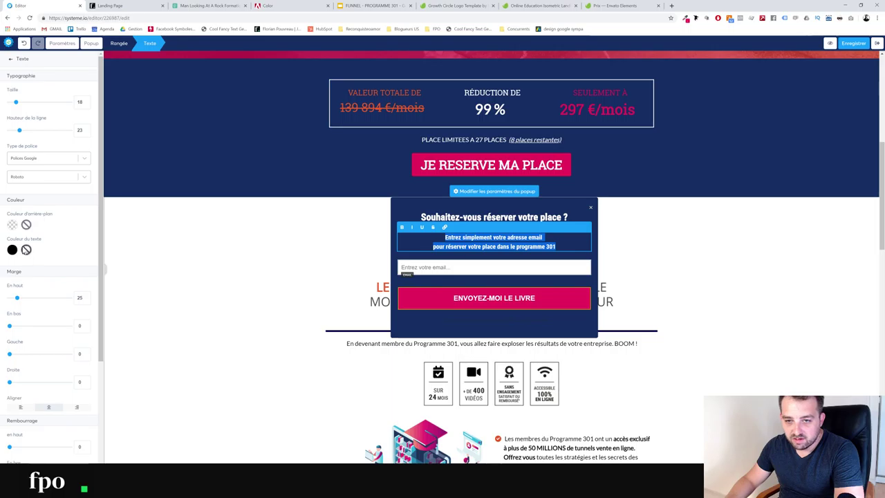
pyautogui.click(13, 250)
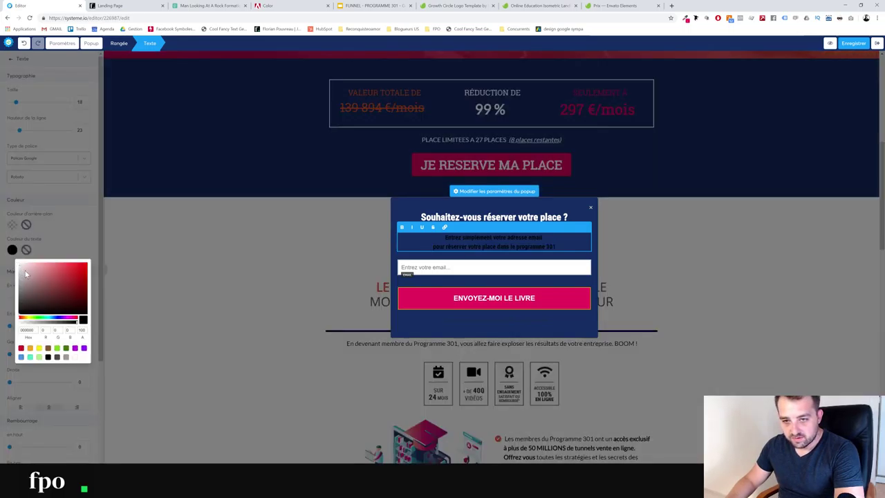
pyautogui.click(75, 357)
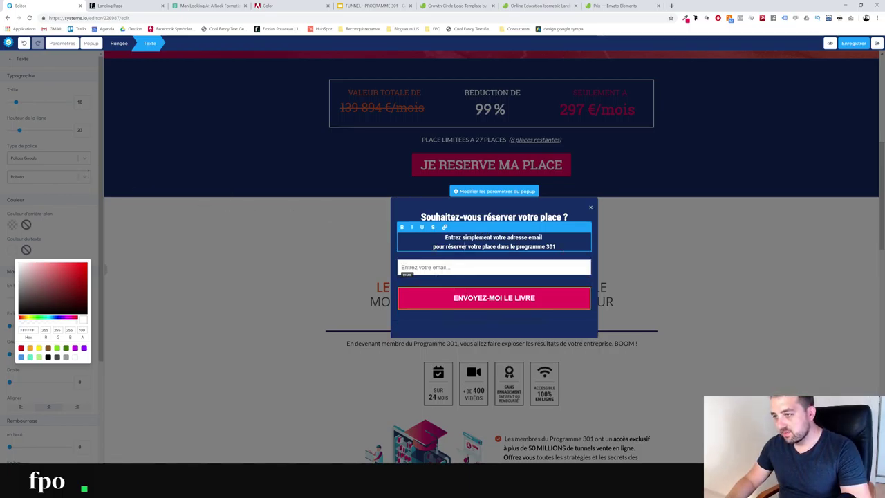
pyautogui.write('votre prénom')
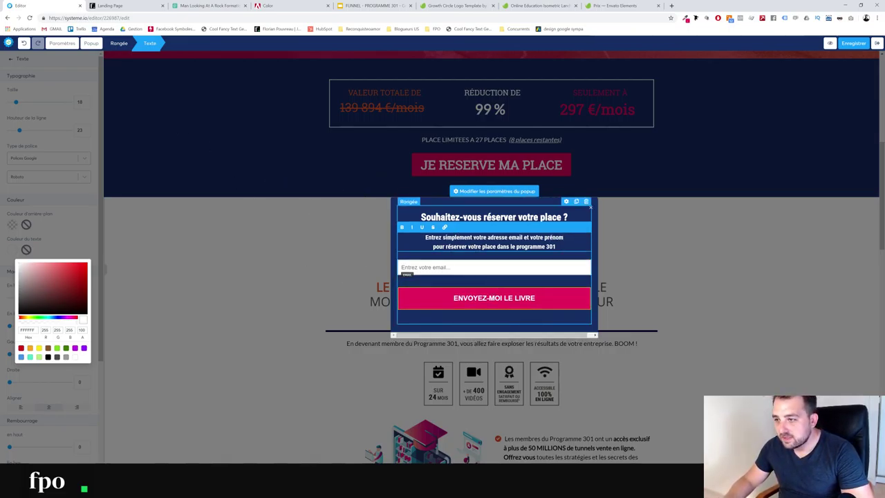
# Add a Prénom field below the email with placeholder 'Entrez votre prénom'
pyautogui.click(576, 256)
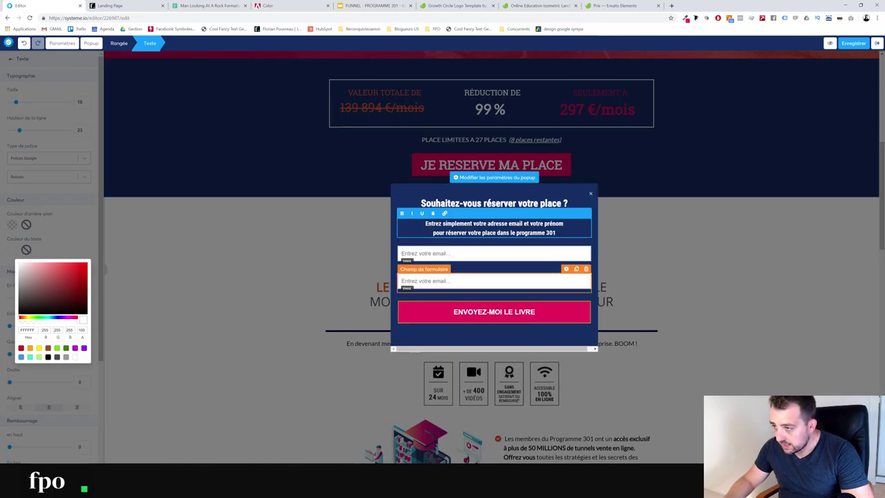
pyautogui.click(569, 275)
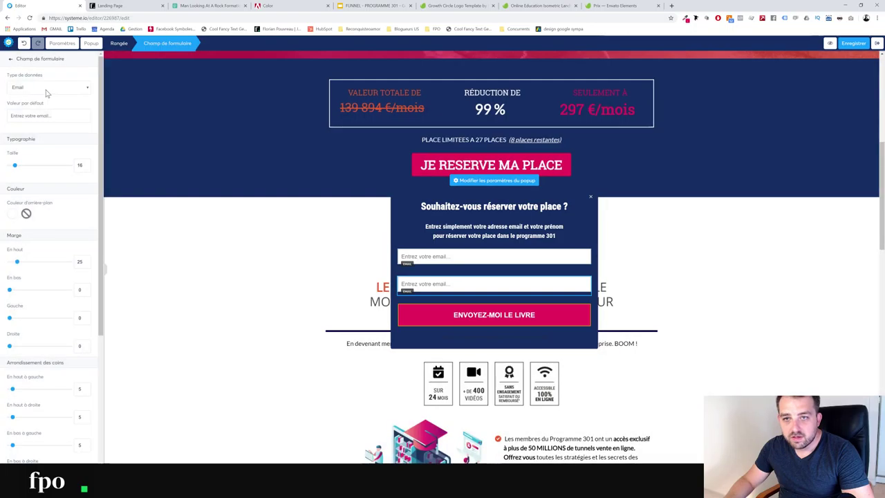
pyautogui.click(46, 90)
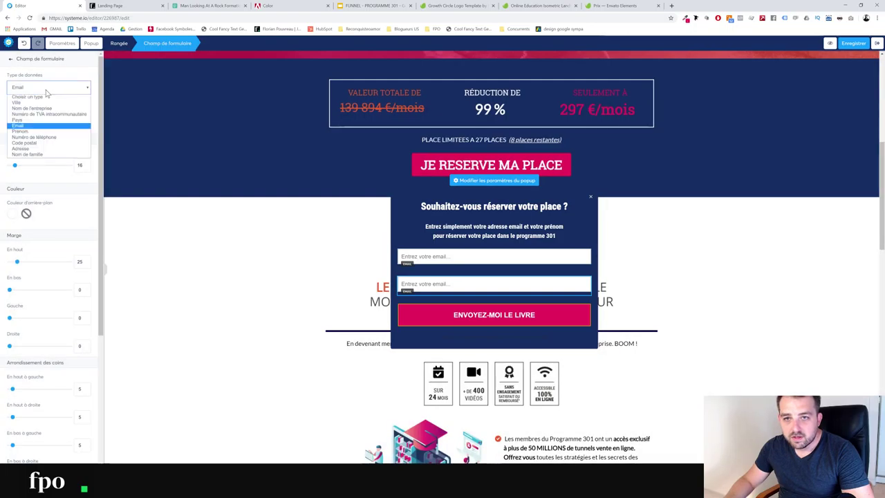
pyautogui.click(43, 131)
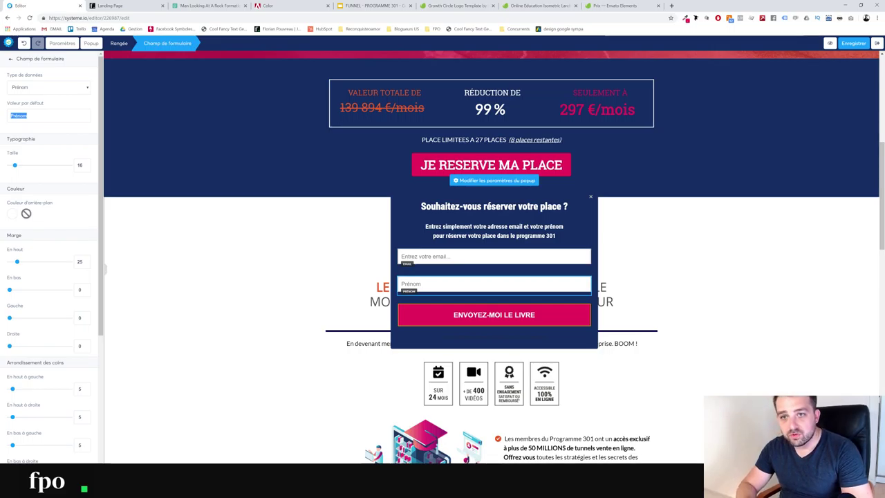
pyautogui.write('Entrez votre')
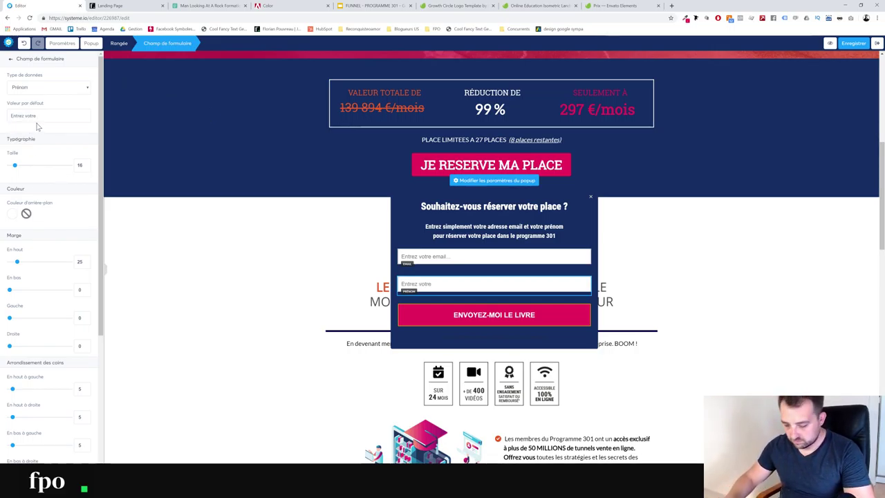
pyautogui.write('prénom')
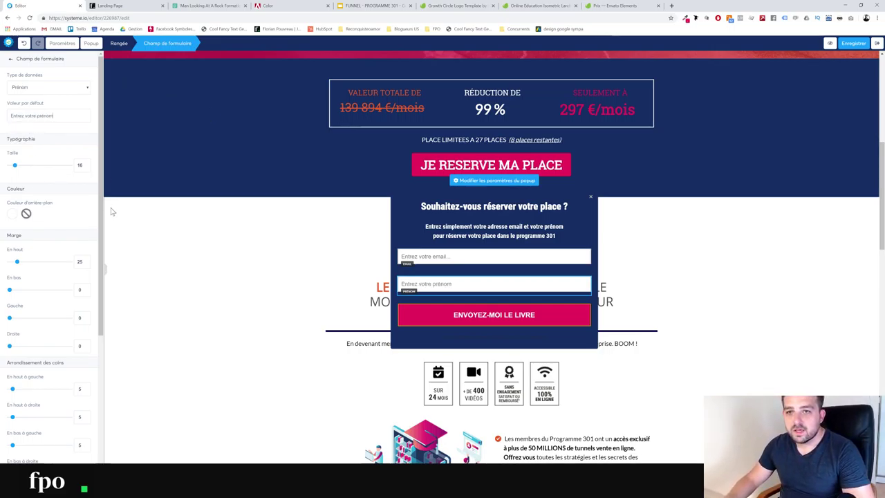
# Keep the send button saving the contact and redirecting to the next funnel step
pyautogui.click(478, 317)
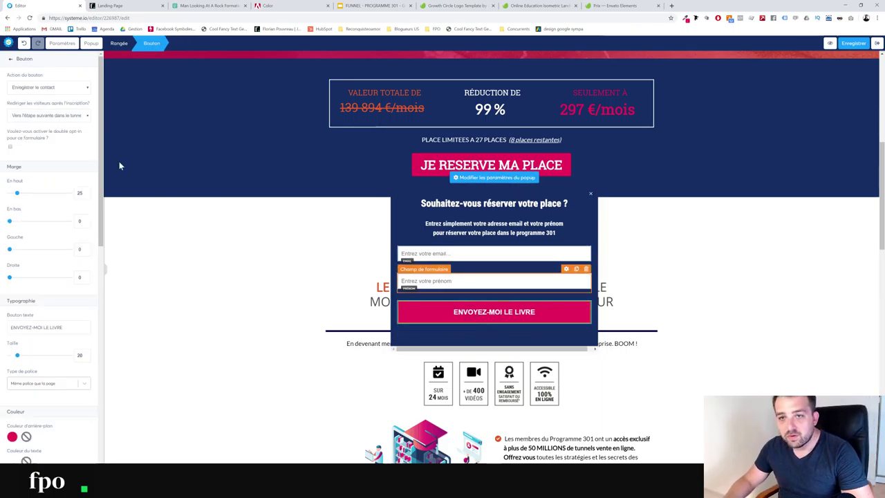
pyautogui.click(53, 90)
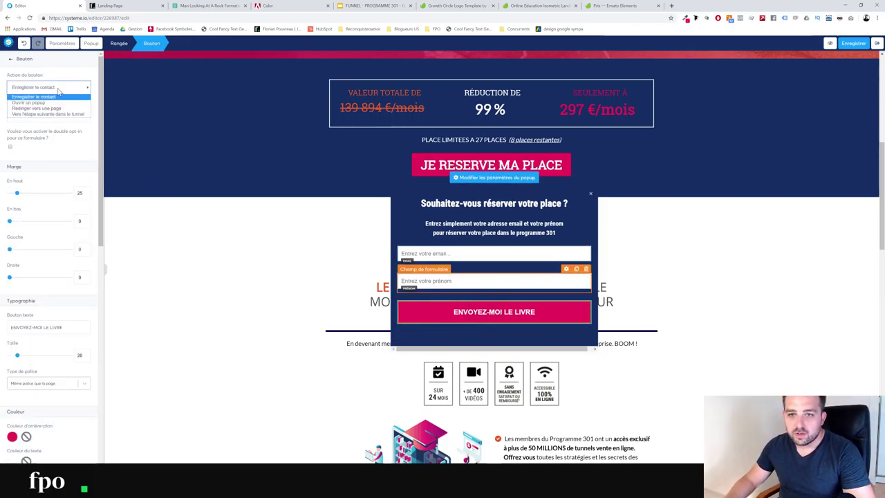
pyautogui.click(58, 88)
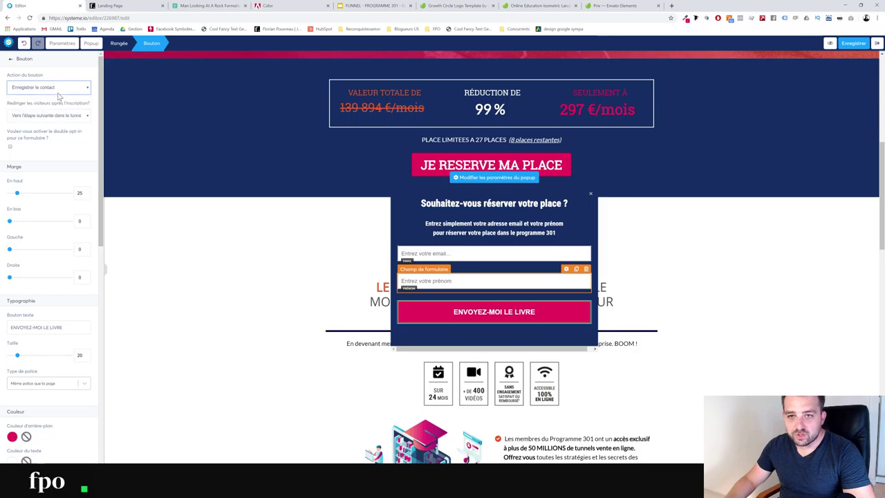
pyautogui.click(56, 115)
pyautogui.click(56, 118)
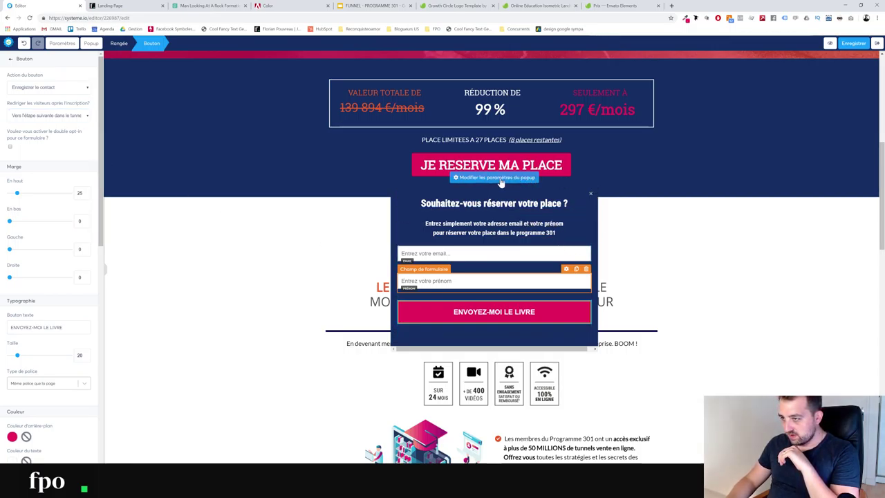
pyautogui.click(581, 208)
# Give the popup a solid border in the pasted red colour
pyautogui.scroll(-2, 56, 329)
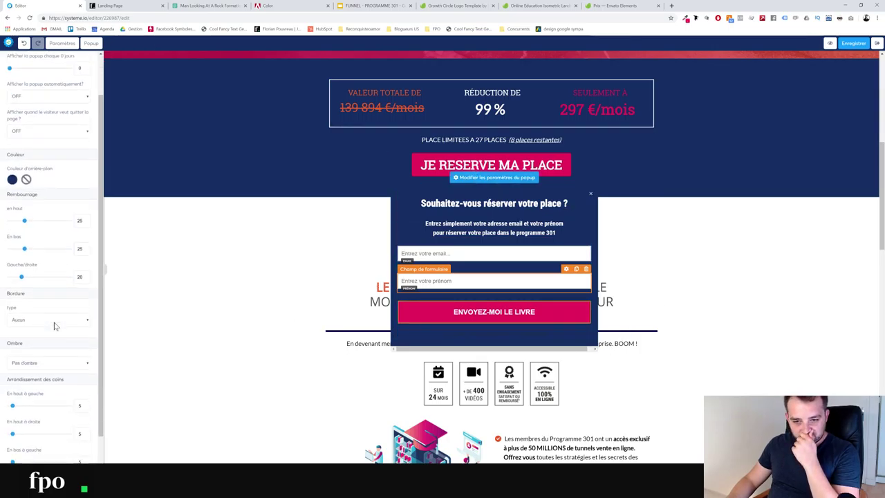
pyautogui.click(38, 293)
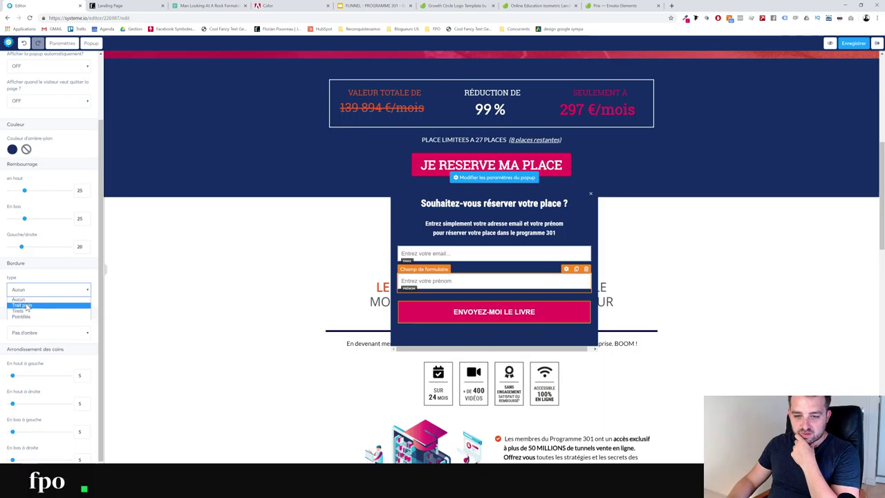
pyautogui.click(22, 305)
pyautogui.click(12, 317)
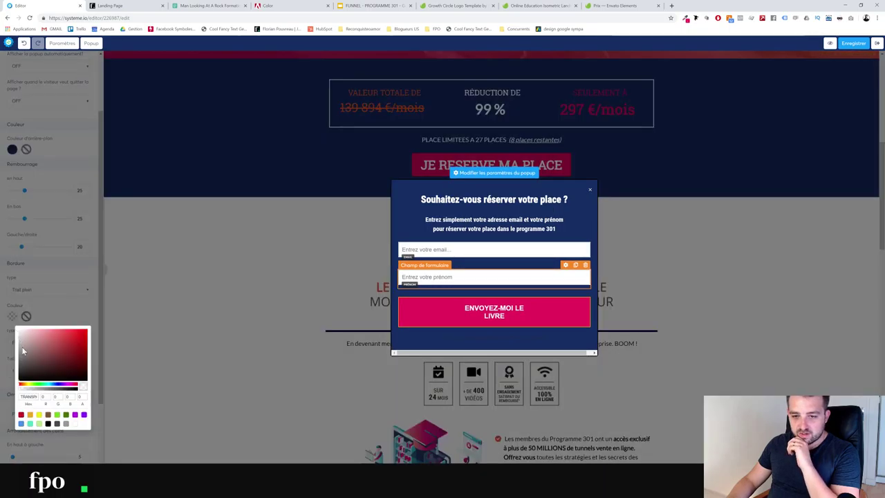
pyautogui.write('#E61A5A')
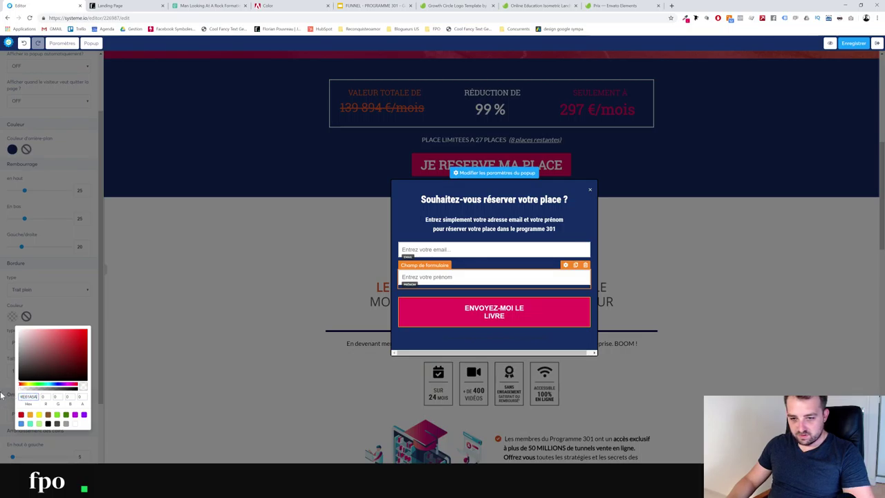
pyautogui.click(49, 316)
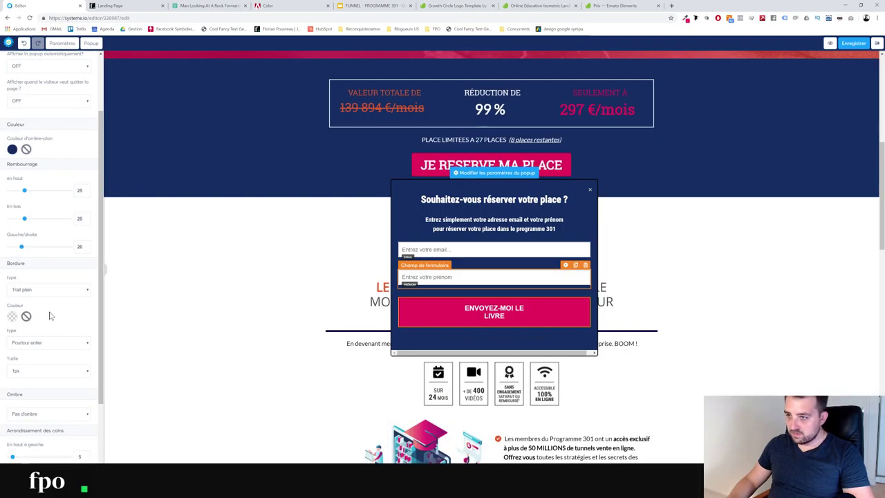
pyautogui.click(12, 317)
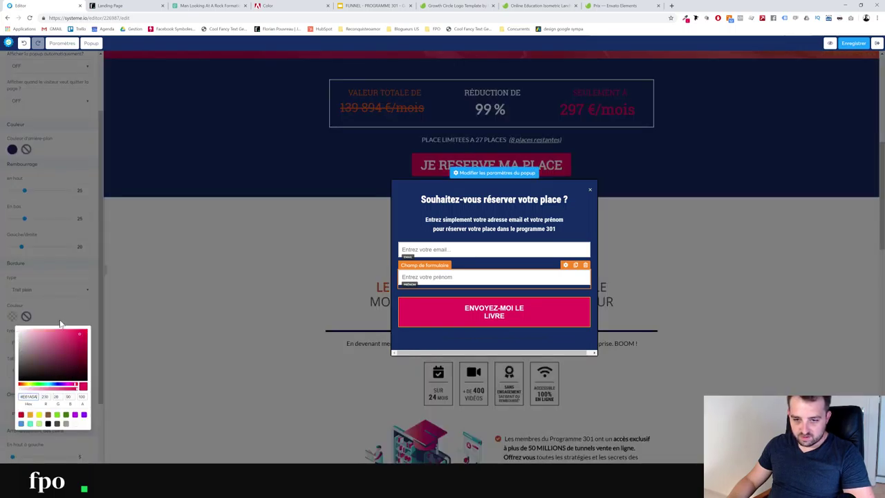
pyautogui.write('#E61A5A')
pyautogui.click(58, 312)
# Make the popup border 10px thick and save the page
pyautogui.click(23, 372)
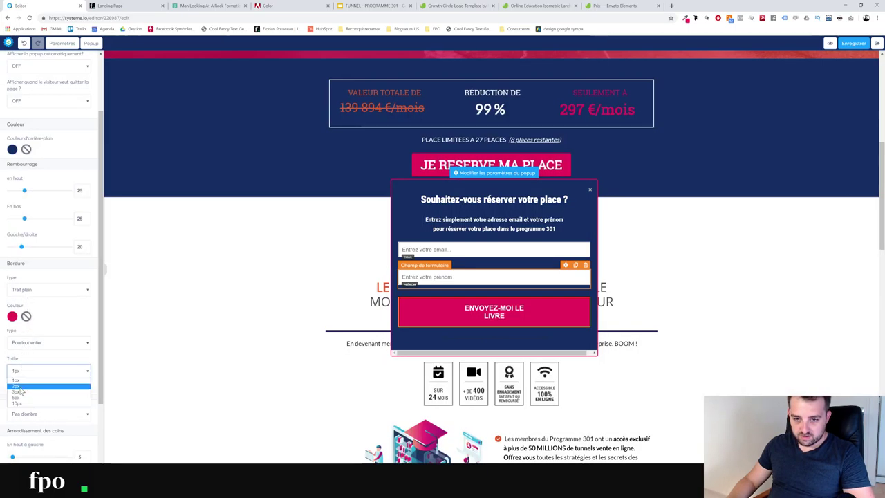
pyautogui.click(20, 402)
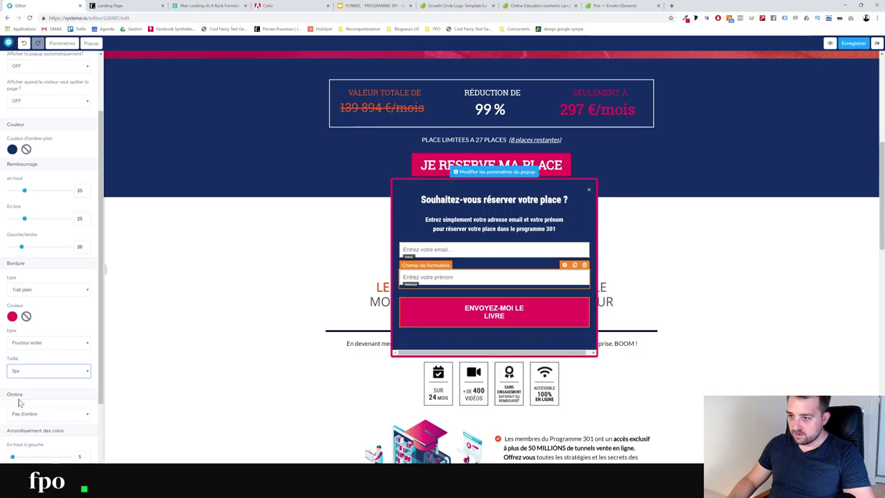
pyautogui.click(23, 374)
pyautogui.click(40, 401)
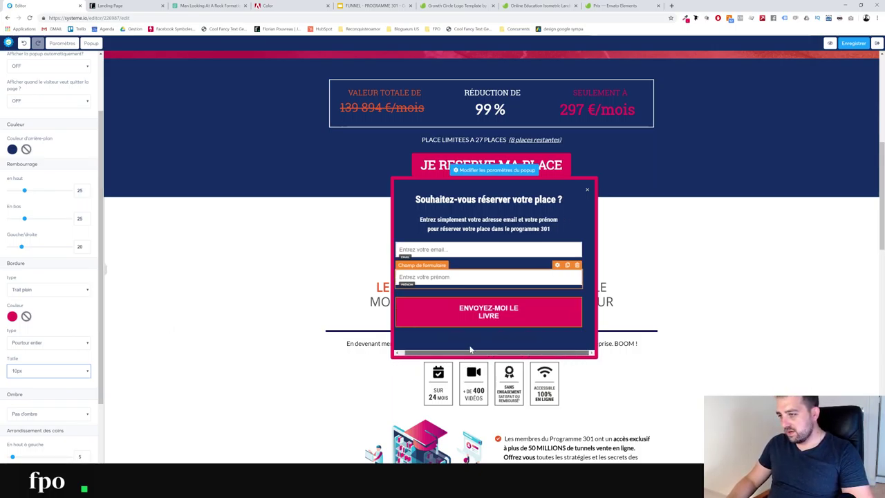
pyautogui.moveTo(577, 354); pyautogui.dragTo(544, 356)
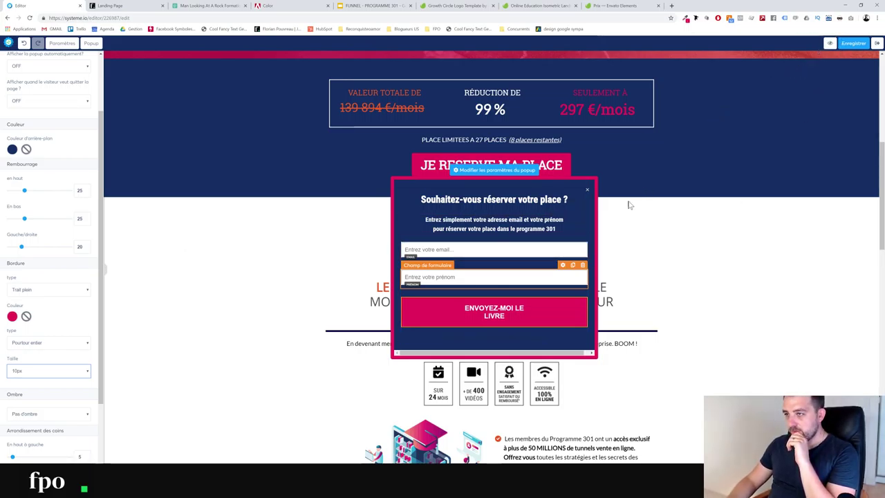
pyautogui.click(858, 44)
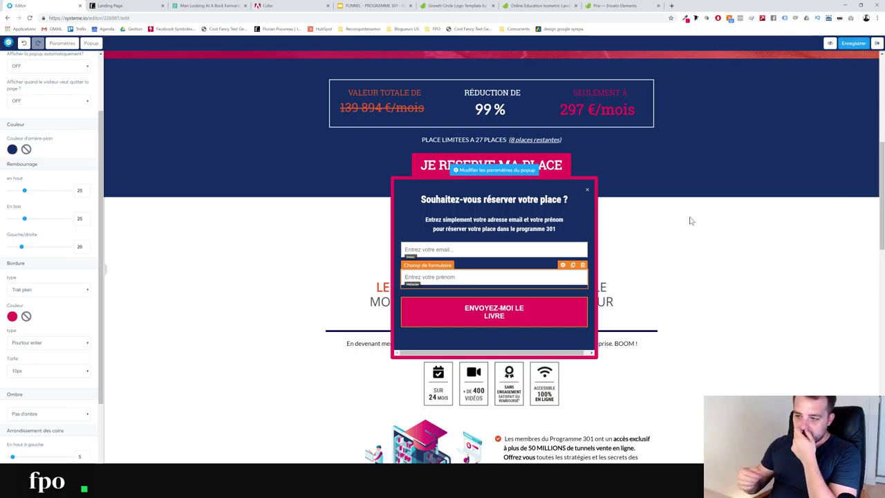
pyautogui.click(628, 233)
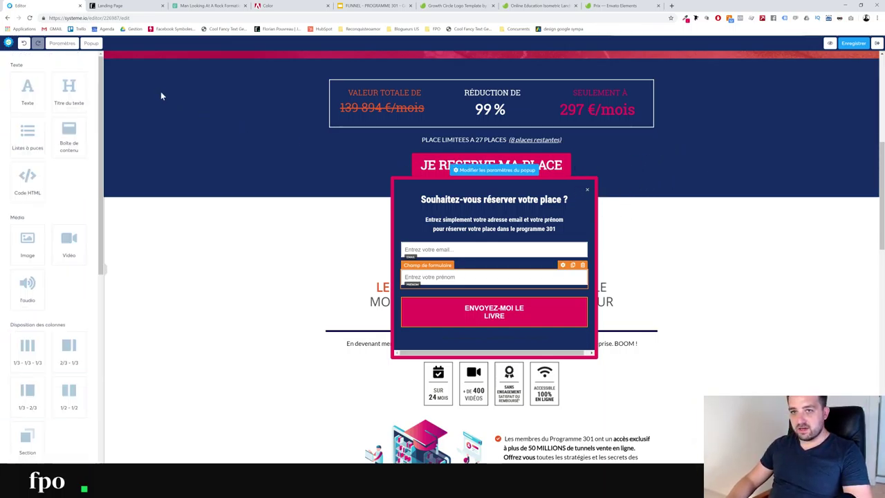
# Make the tunnels-section JE RESERVE MA PLACE button open Popup numéro 1
pyautogui.click(84, 44)
pyautogui.click(271, 315)
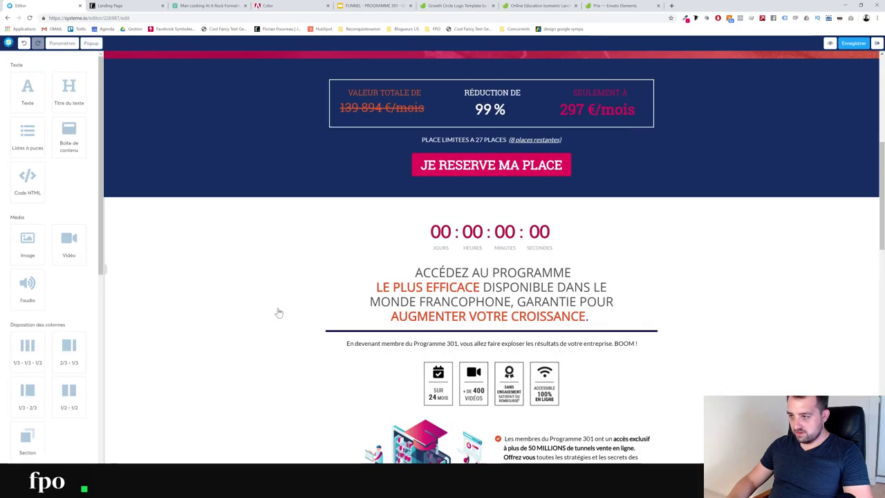
pyautogui.scroll(-7, 501, 316)
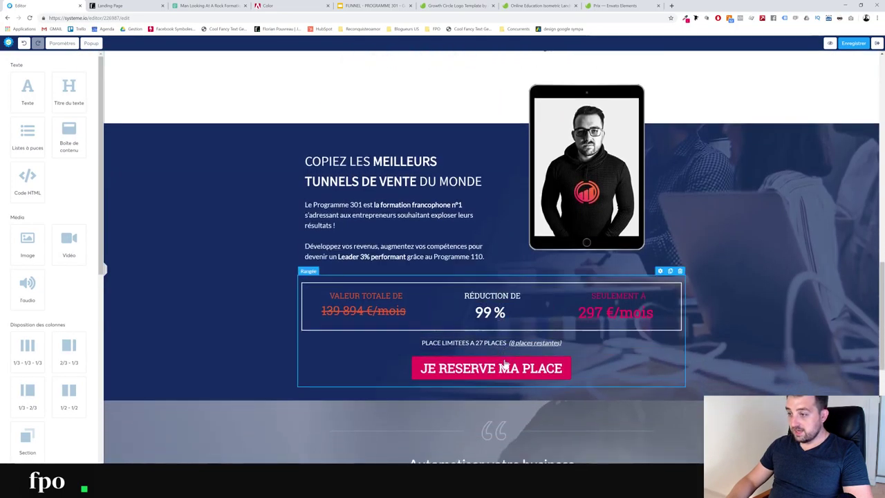
pyautogui.click(500, 368)
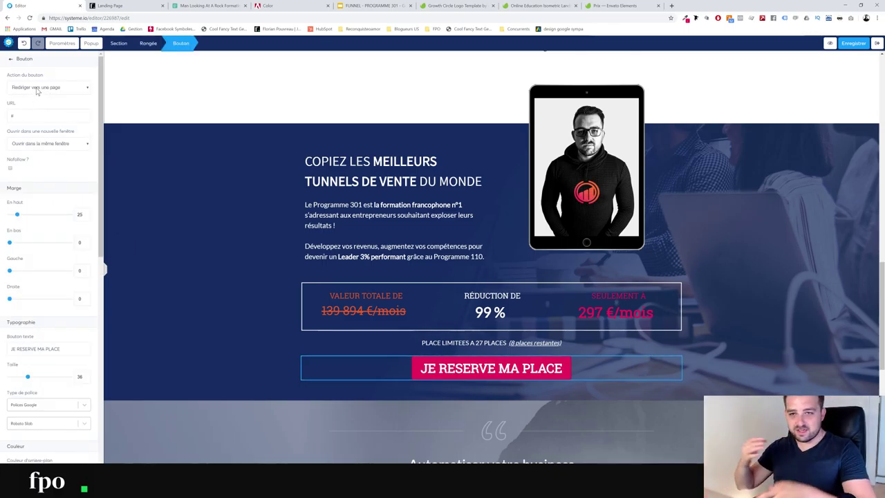
pyautogui.click(37, 90)
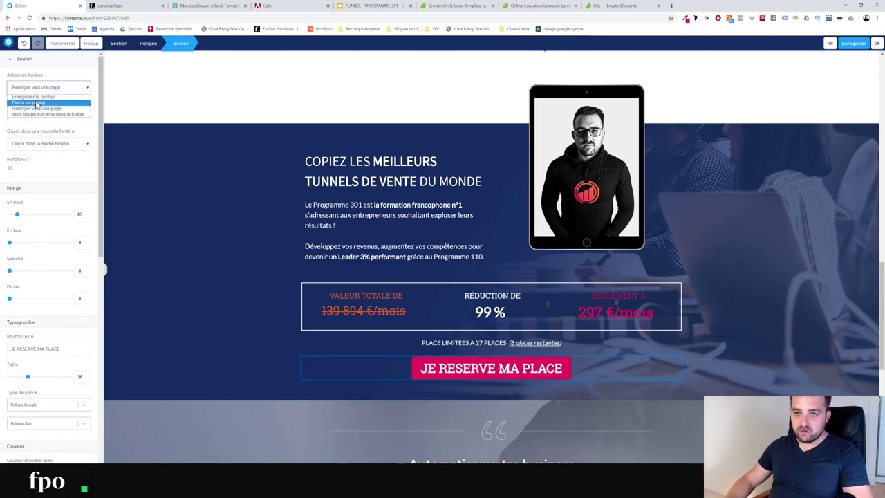
pyautogui.click(35, 103)
pyautogui.click(31, 116)
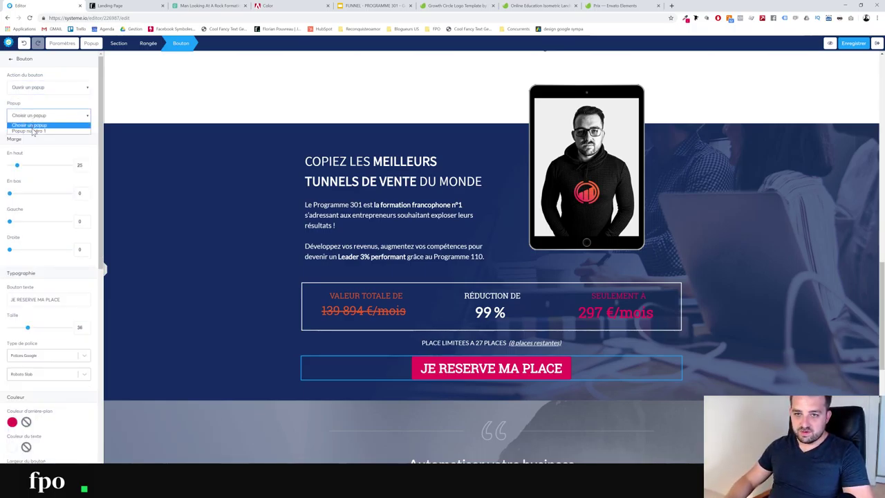
pyautogui.click(33, 131)
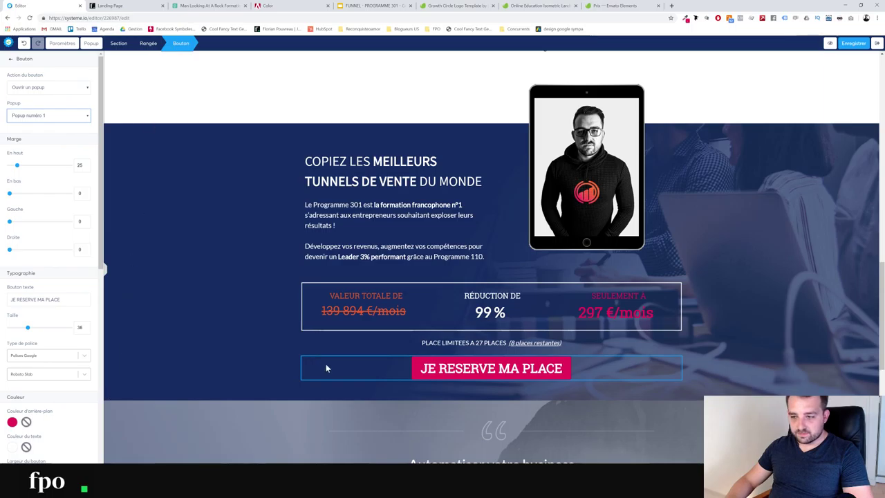
pyautogui.click(280, 421)
# Link the pricing-card JE RESERVE MA PLACE button to Popup numéro 1 and save
pyautogui.scroll(-6, 280, 414)
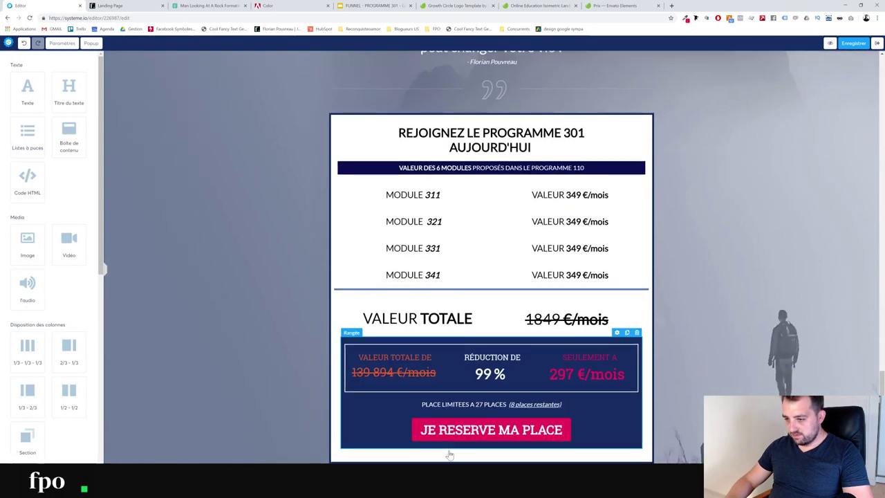
pyautogui.click(450, 425)
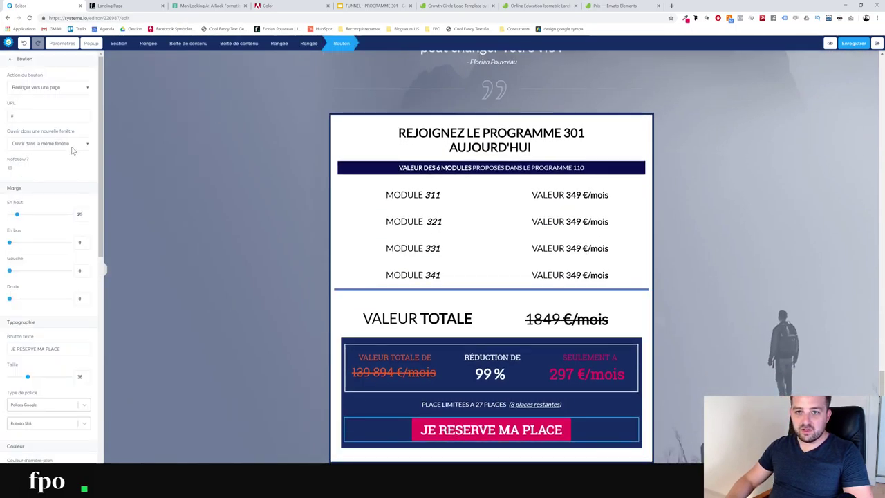
pyautogui.click(31, 88)
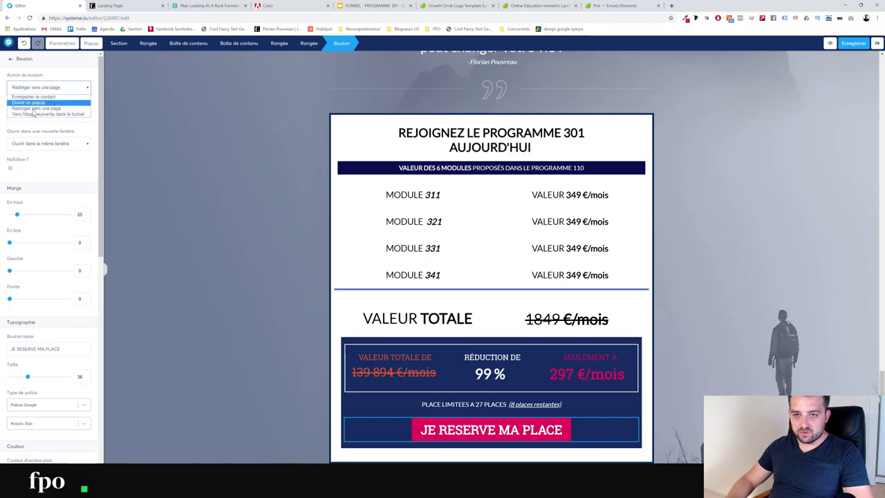
pyautogui.click(31, 104)
pyautogui.click(32, 115)
pyautogui.click(30, 127)
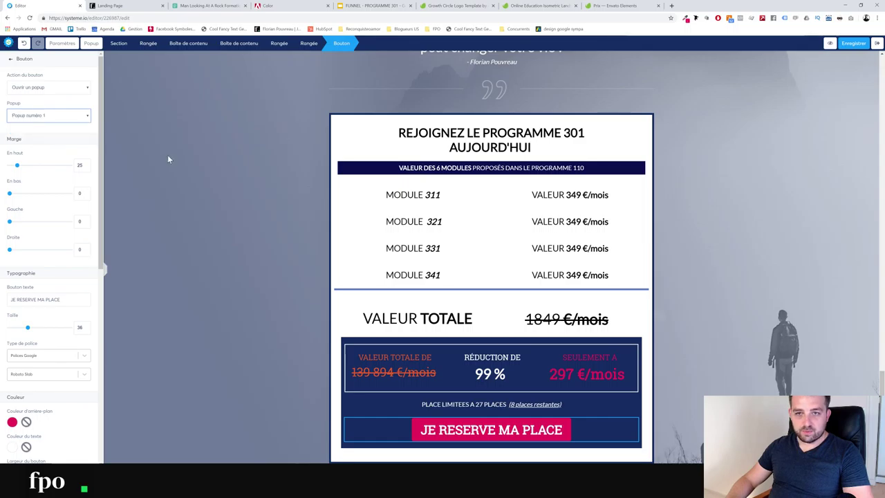
pyautogui.click(179, 155)
pyautogui.click(850, 43)
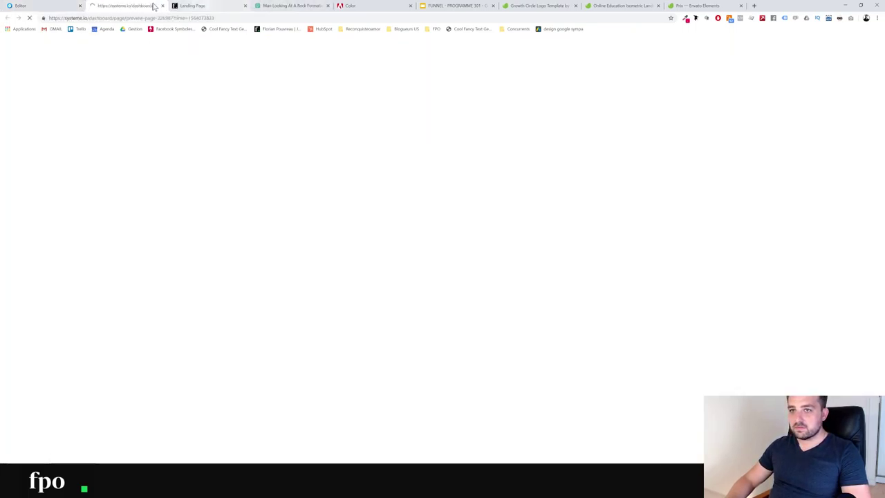
# Close the duplicate Landing Page tab, review the preview's header and buttons, then return to the editor
pyautogui.click(245, 6)
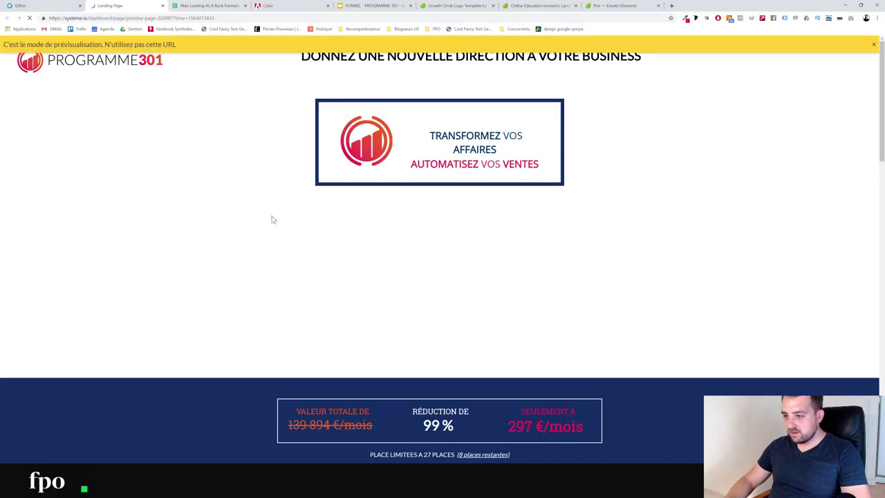
pyautogui.scroll(-3, 270, 208)
pyautogui.scroll(3, 595, 342)
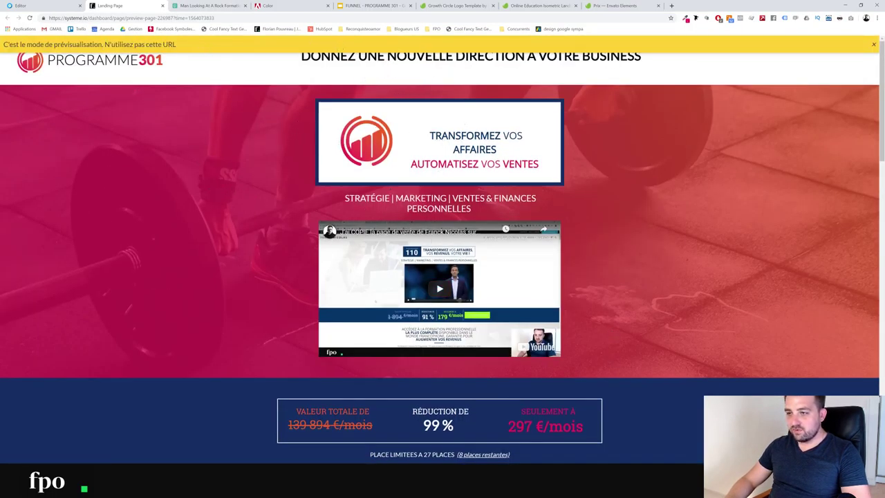
pyautogui.scroll(-1, 309, 233)
pyautogui.scroll(1, 309, 234)
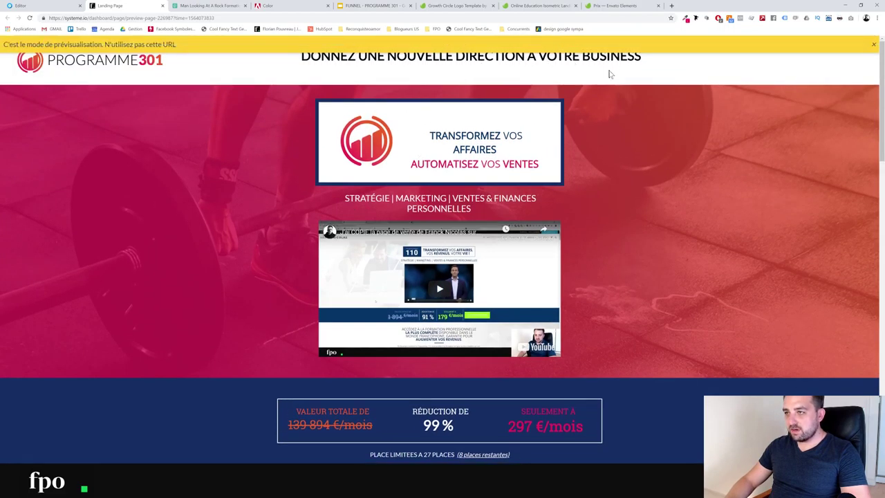
pyautogui.scroll(-2, 283, 187)
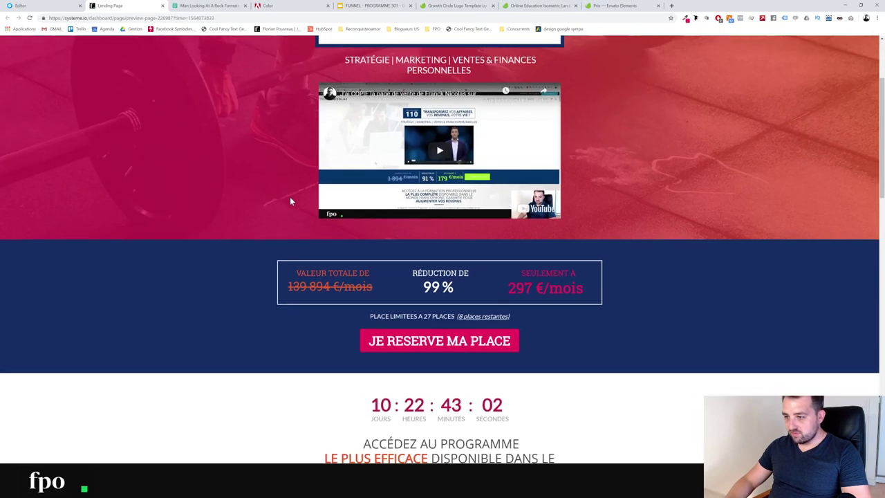
pyautogui.scroll(-1, 290, 202)
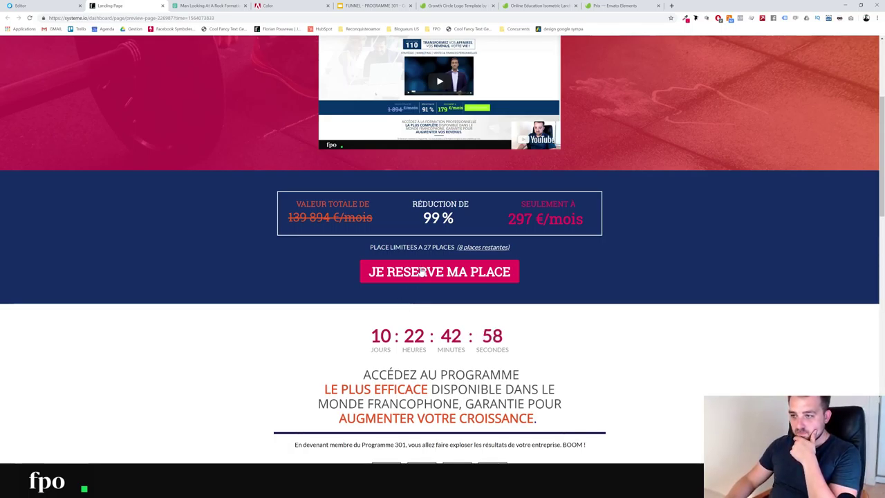
pyautogui.scroll(-3, 171, 217)
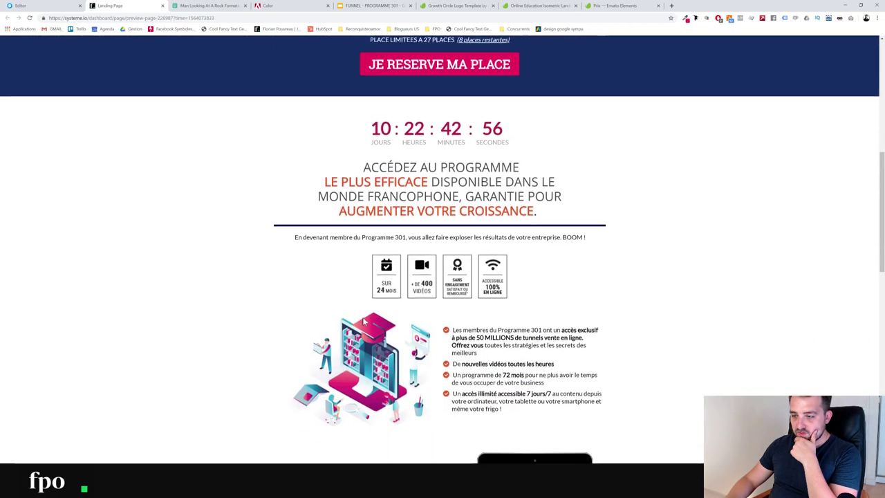
pyautogui.scroll(3, 364, 311)
pyautogui.hotkey('ctrl', 'shift', 'Tab')
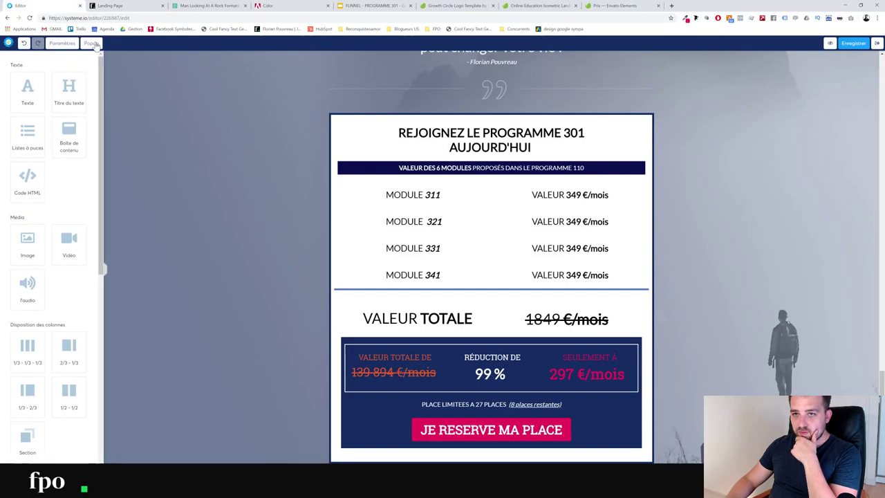
# Reopen Popup N°1's style settings and keep its close button shown
pyautogui.click(91, 42)
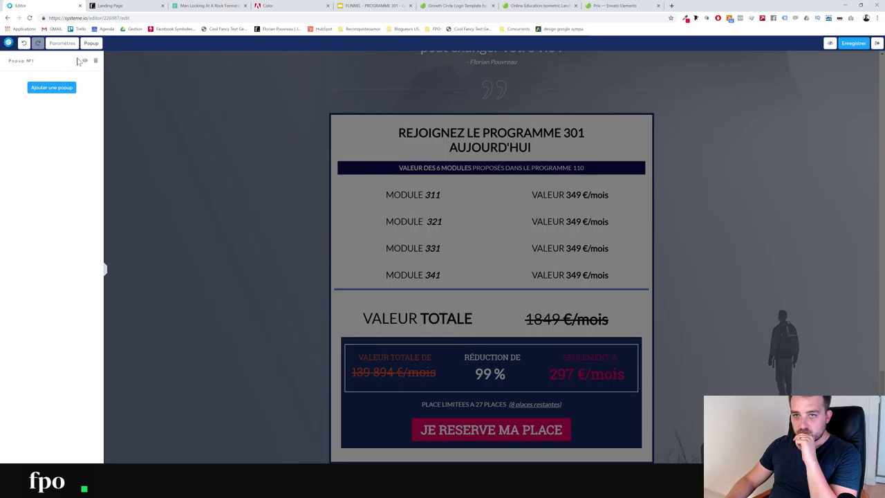
pyautogui.click(85, 63)
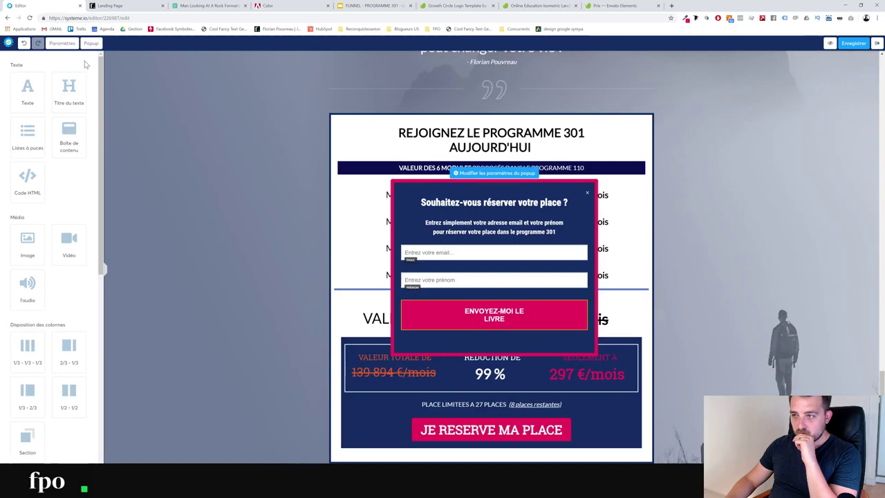
pyautogui.click(505, 174)
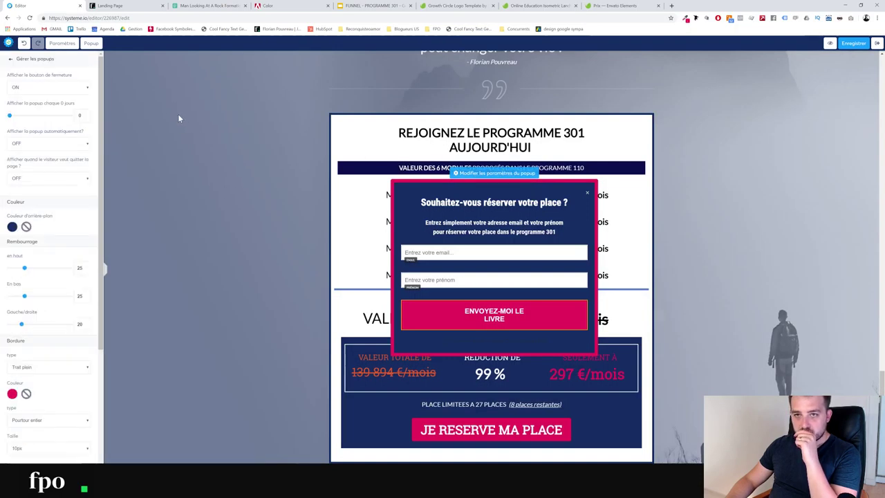
pyautogui.click(30, 91)
pyautogui.click(31, 91)
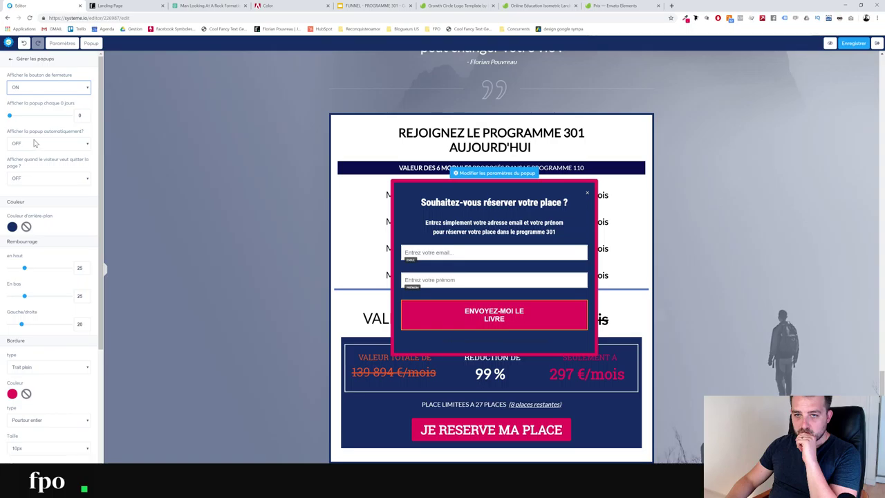
# Save the page and leave the editor for the funnel dashboard
pyautogui.scroll(-5, 27, 284)
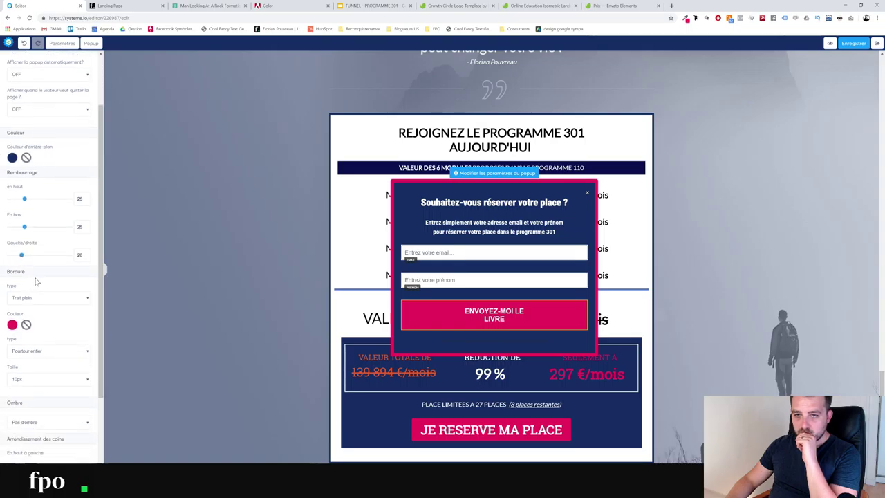
pyautogui.click(864, 44)
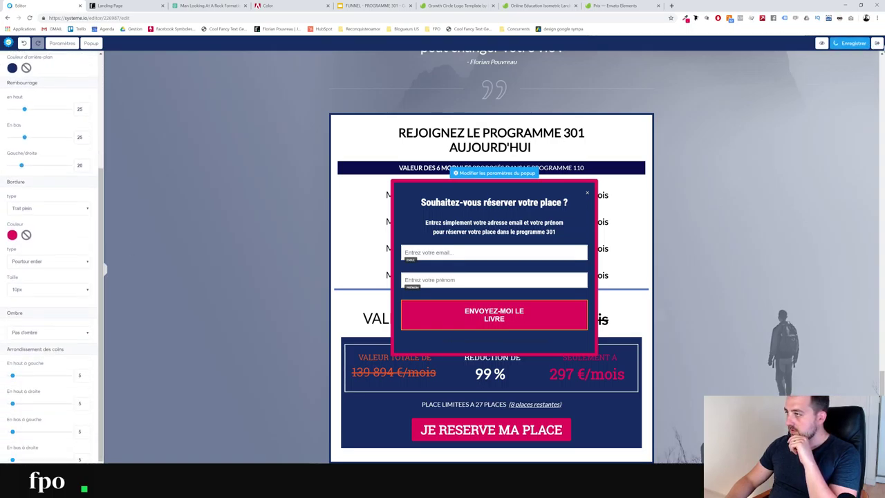
pyautogui.click(876, 43)
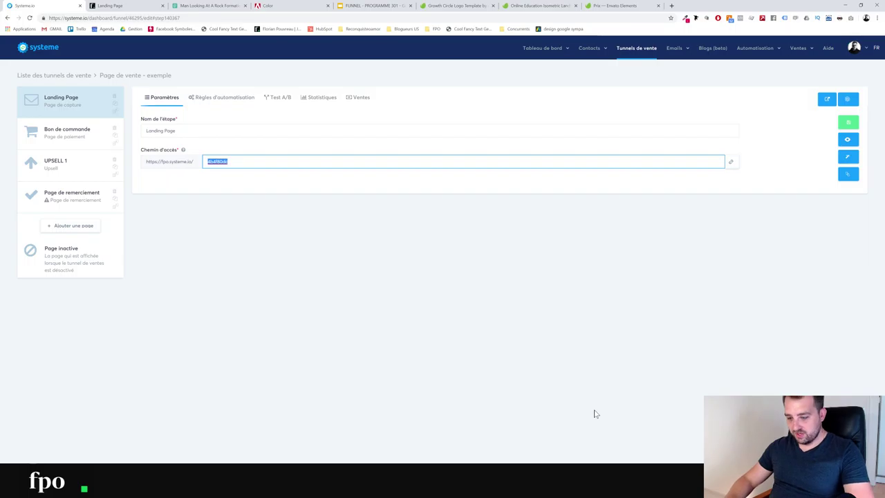
# Save the Landing Page access path as rejoindre-programme-301 and open the published page
pyautogui.write('rejoindre')
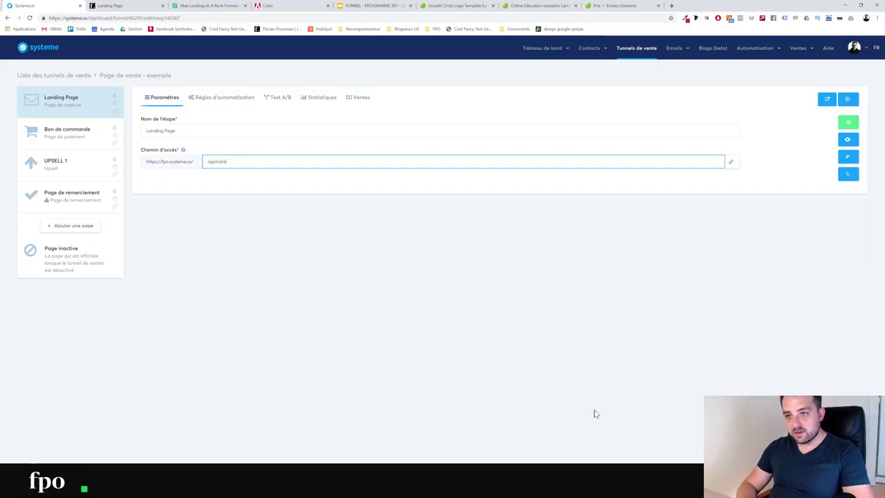
pyautogui.write('-pro')
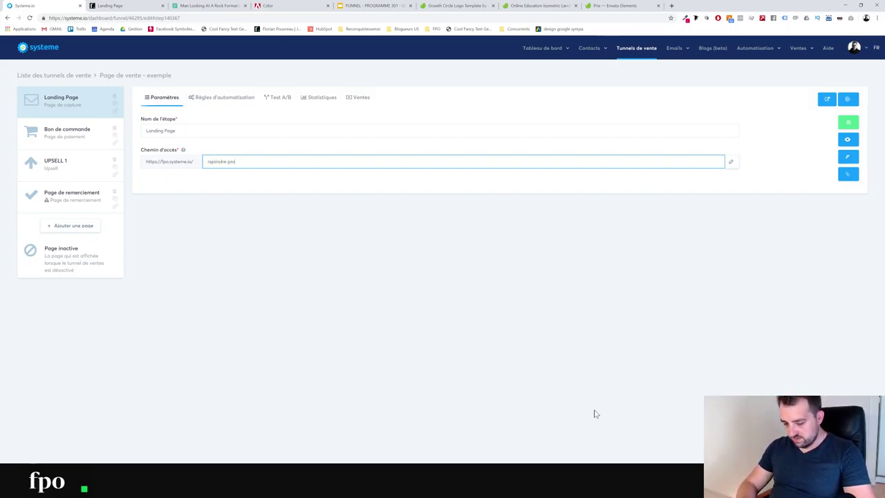
pyautogui.write('gramme-301')
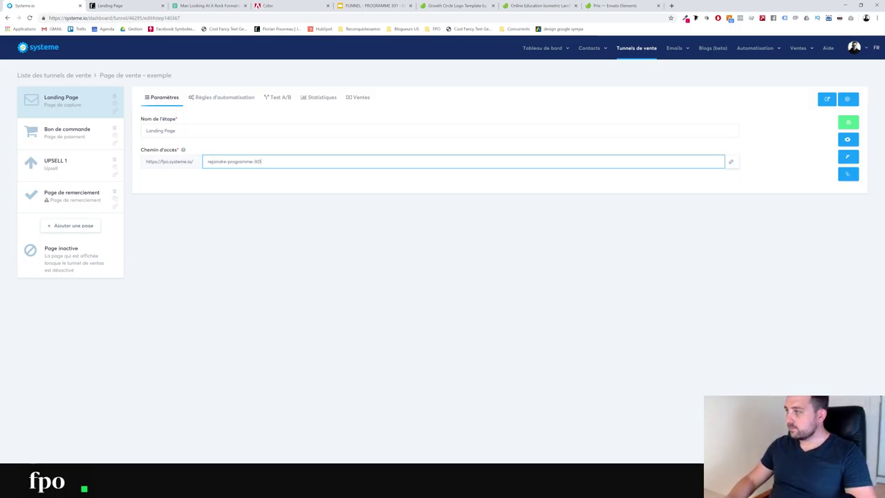
pyautogui.click(855, 124)
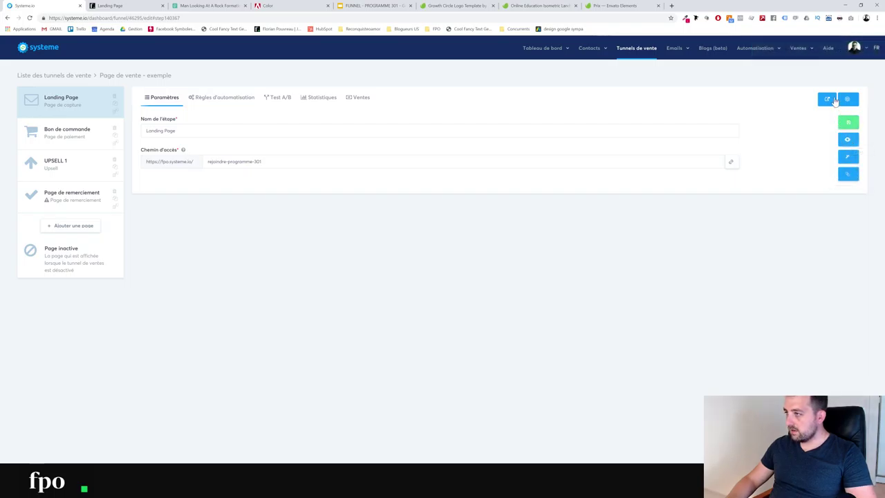
pyautogui.click(834, 100)
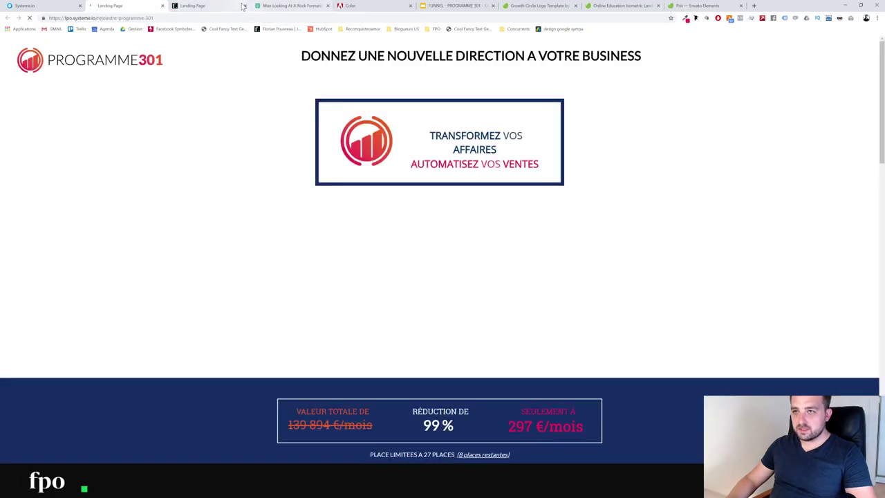
# Test the JE RESERVE MA PLACE button on the live landing page
pyautogui.click(243, 6)
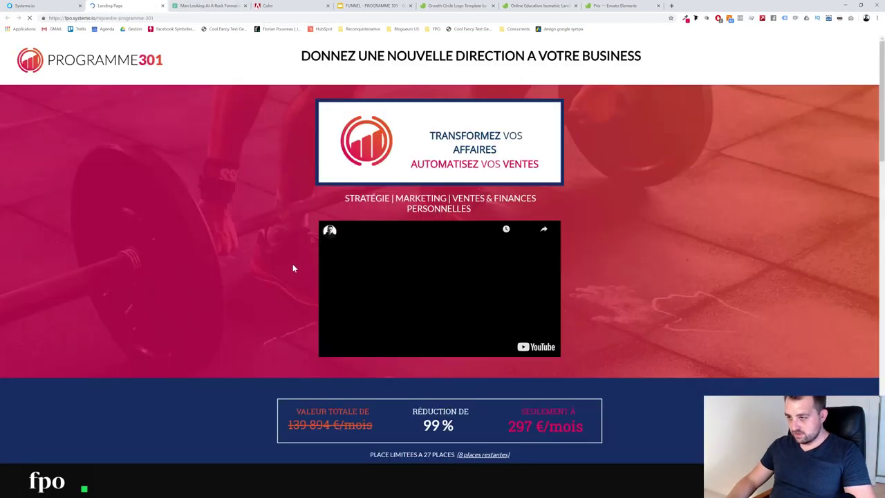
pyautogui.scroll(-2, 292, 268)
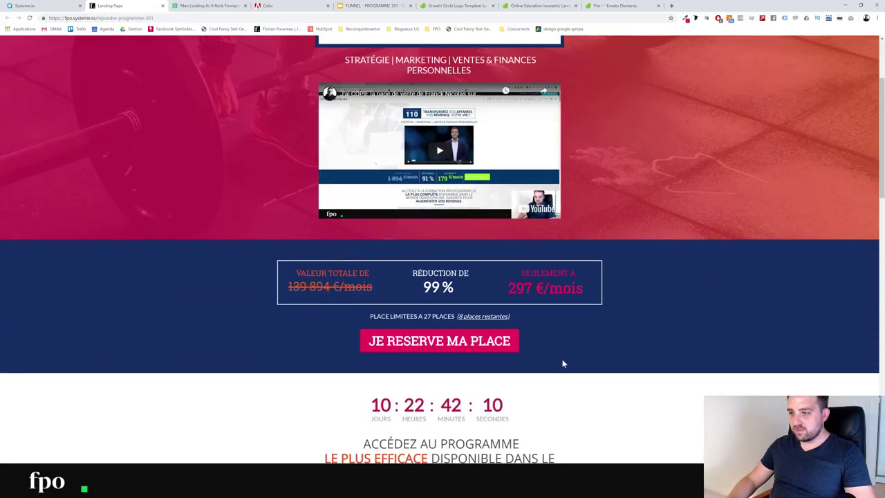
pyautogui.scroll(-10, 410, 349)
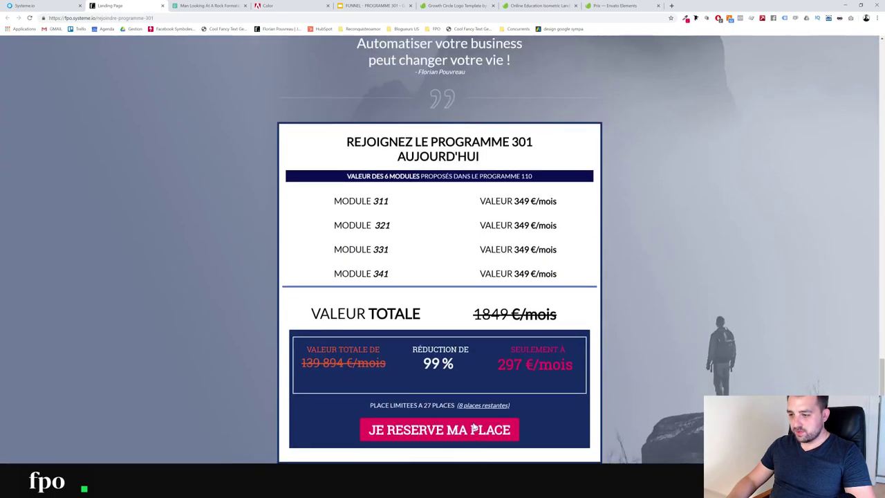
pyautogui.click(473, 428)
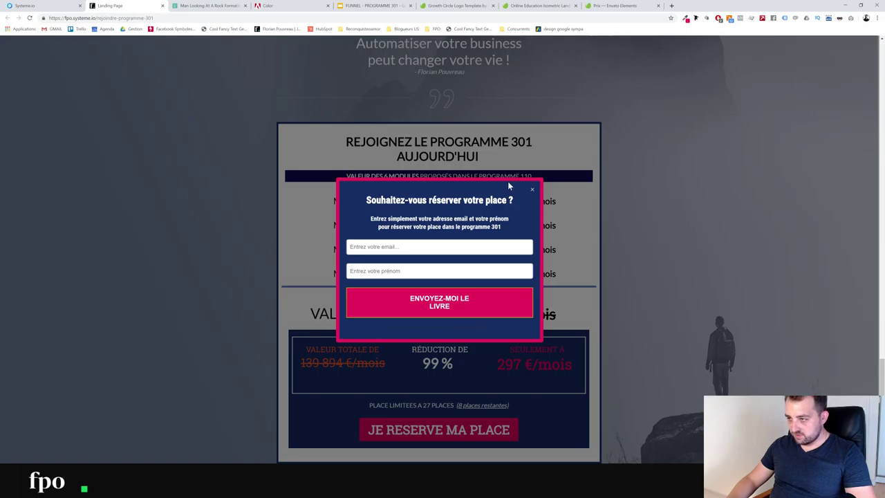
pyautogui.click(530, 191)
# In the editor, set the JE RESERVE MA PLACE button to open Popup numéro 1 and save
pyautogui.scroll(3, 529, 194)
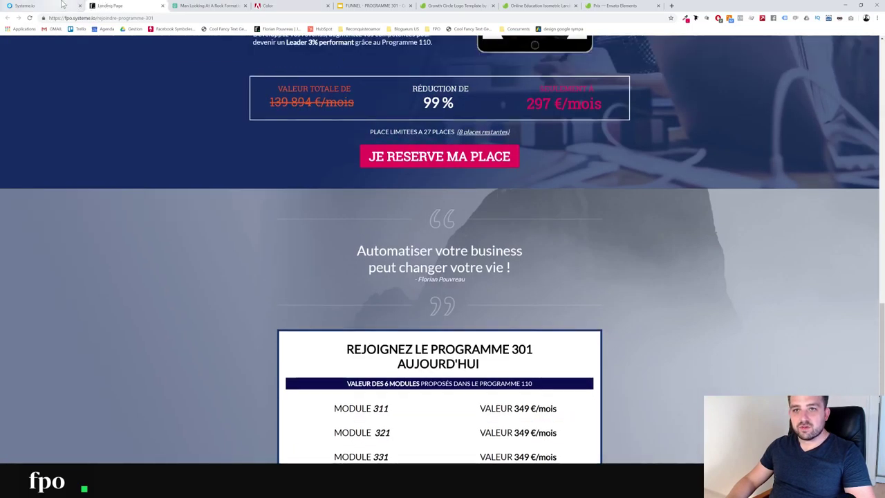
pyautogui.click(62, 5)
pyautogui.click(848, 158)
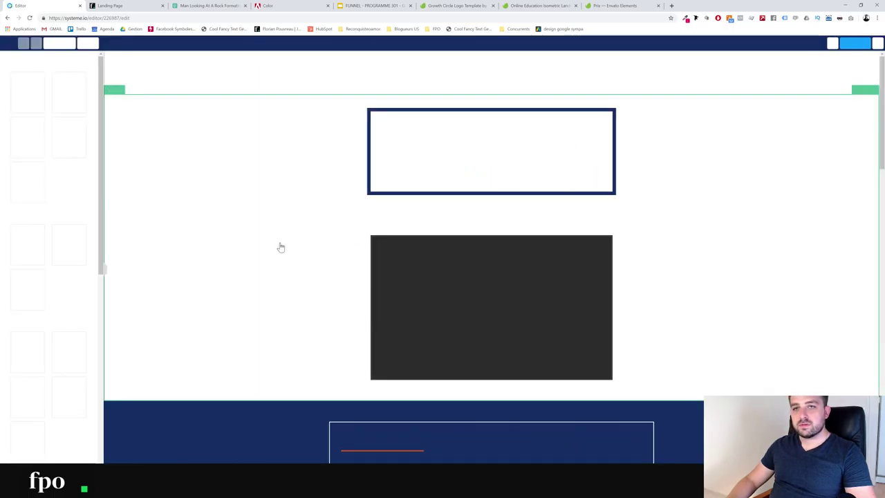
pyautogui.scroll(-3, 474, 311)
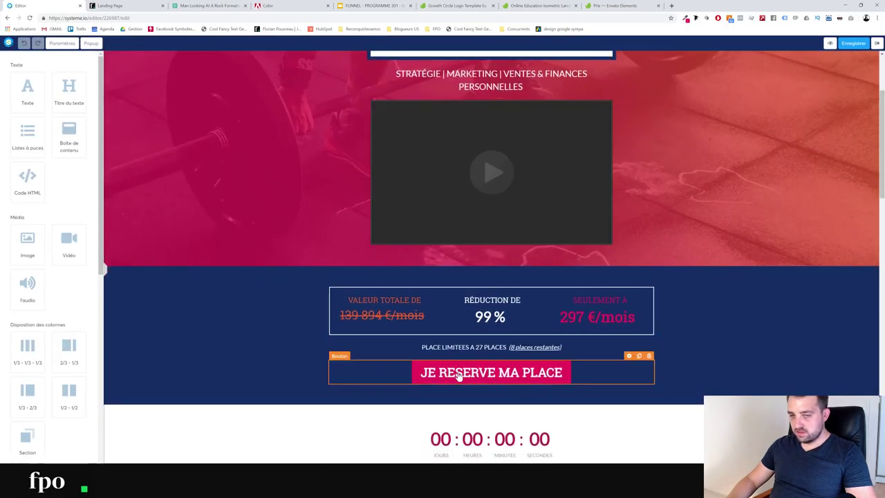
pyautogui.click(459, 374)
pyautogui.click(55, 116)
pyautogui.click(853, 42)
# Retest the reserve button on the live page to confirm Popup numéro 1 opens
pyautogui.click(115, 6)
pyautogui.scroll(-3, 247, 235)
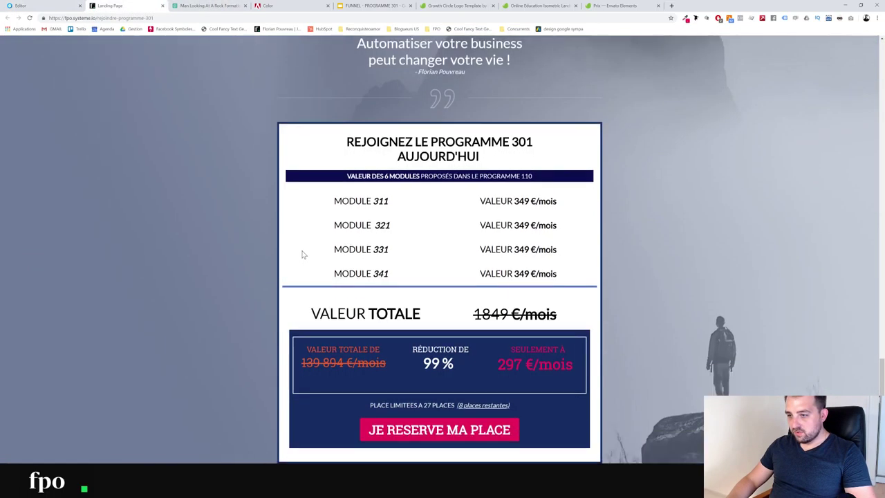
pyautogui.click(412, 431)
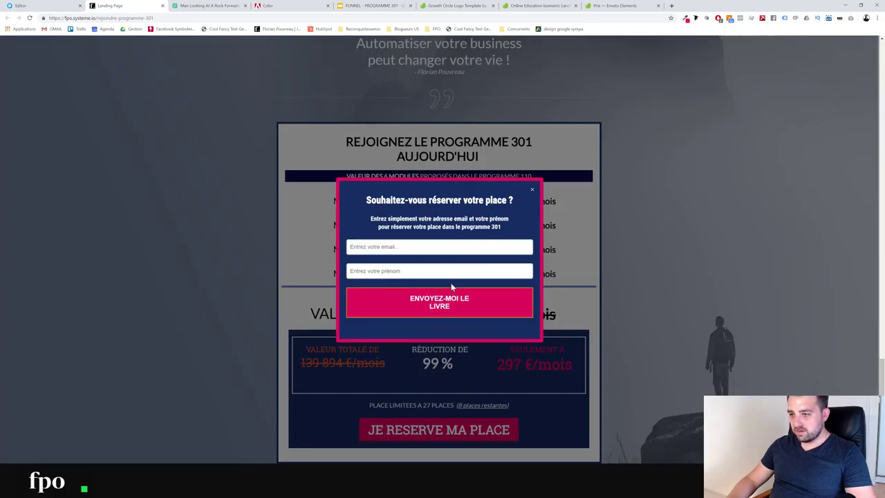
pyautogui.click(531, 192)
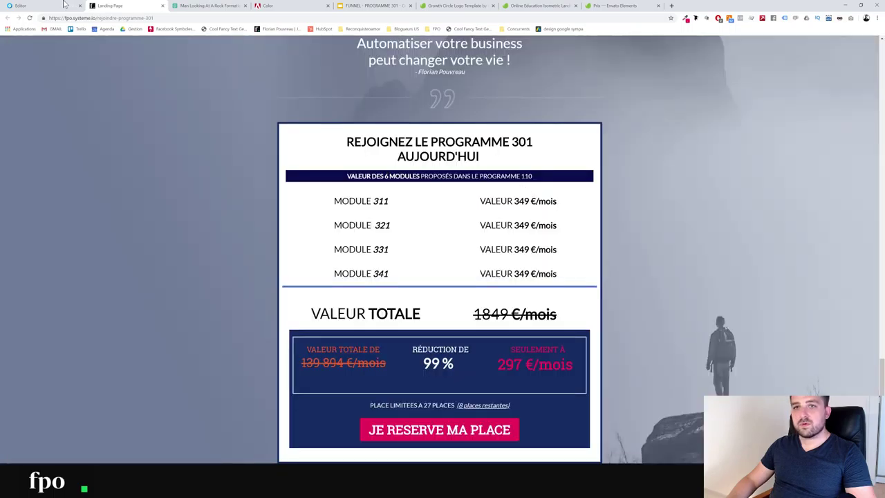
pyautogui.click(49, 5)
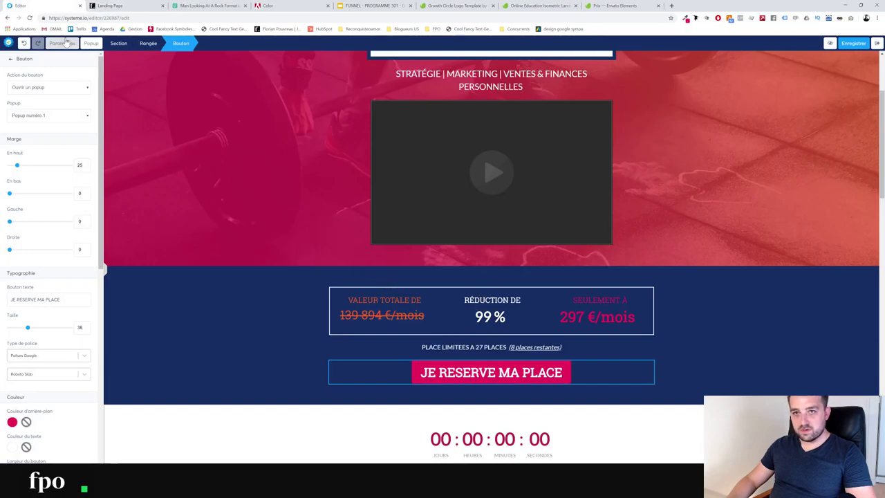
# Open Popup N°1 and select its submit button's settings
pyautogui.click(91, 43)
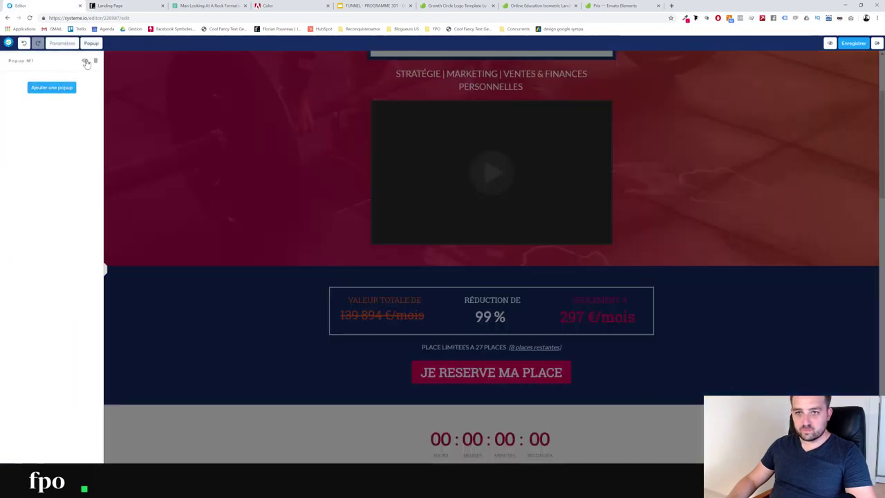
pyautogui.click(84, 60)
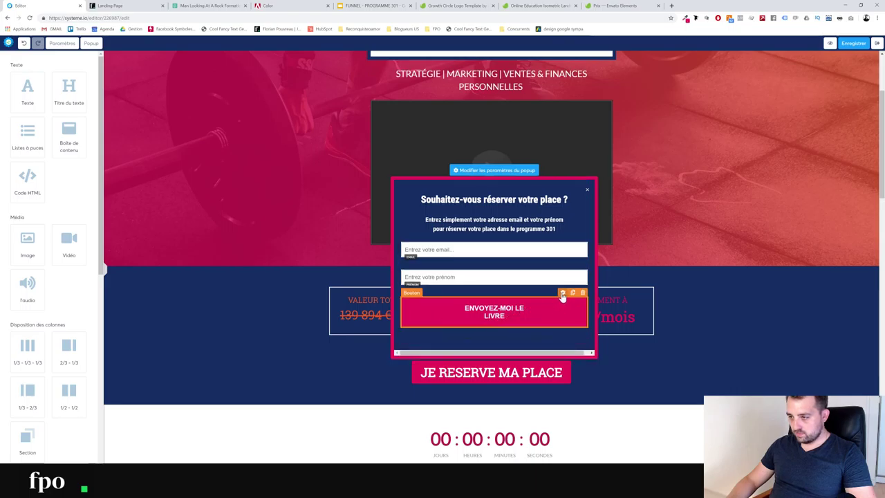
pyautogui.click(499, 316)
pyautogui.click(503, 319)
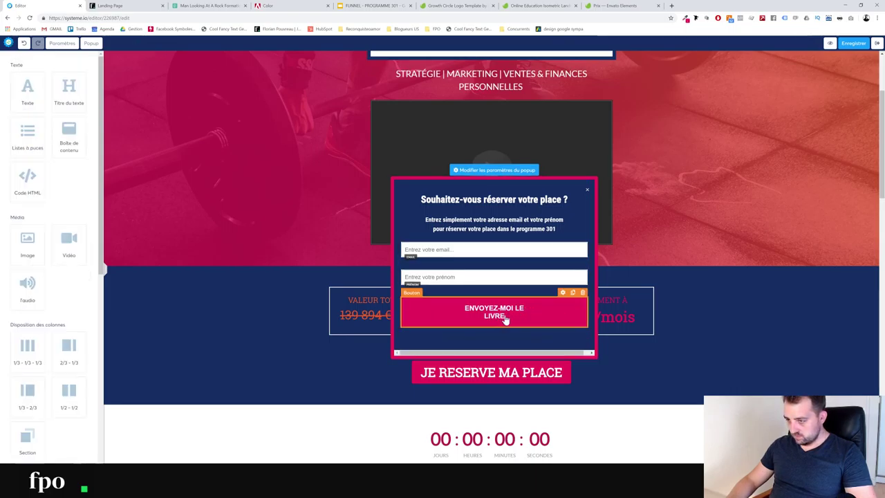
pyautogui.click(506, 319)
pyautogui.click(505, 319)
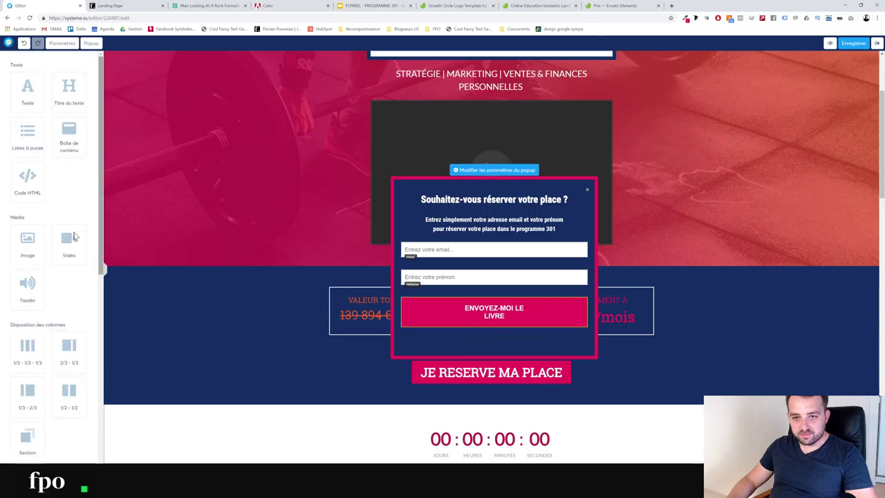
pyautogui.click(523, 319)
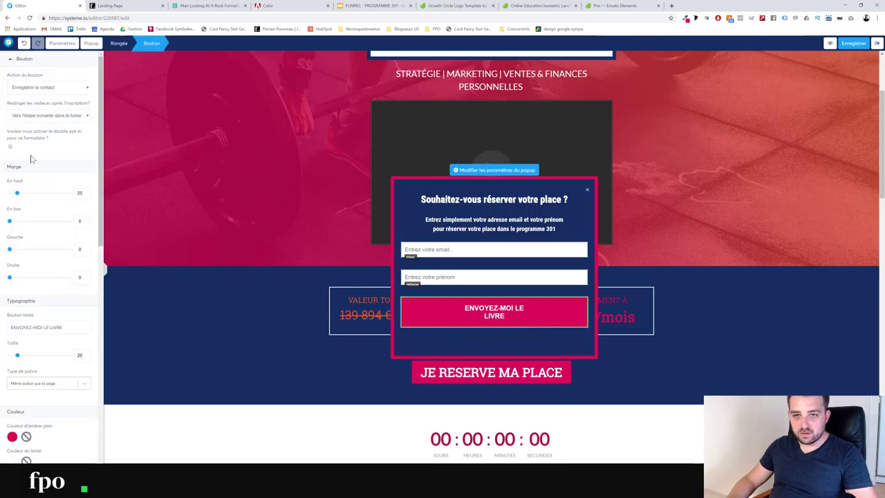
# Relabel the popup button CONFIRMER MA RESERVATION, save, and exit to the funnel dashboard
pyautogui.tripleClick(36, 327)
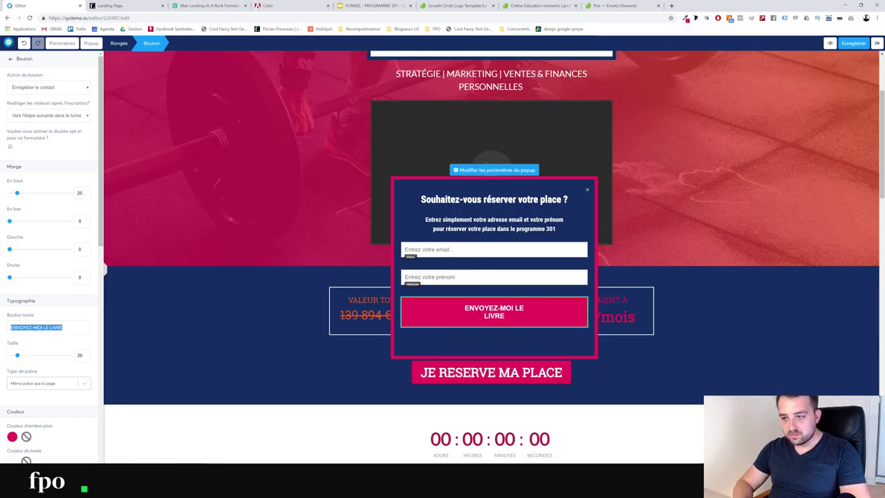
pyautogui.write('CONFIRMEZR')
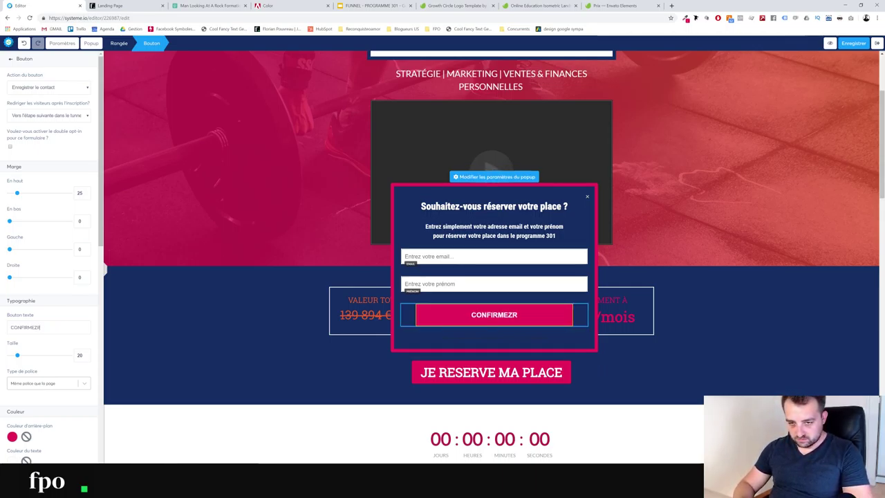
pyautogui.press('BackSpace')
pyautogui.press('BackSpace')
pyautogui.write('R')
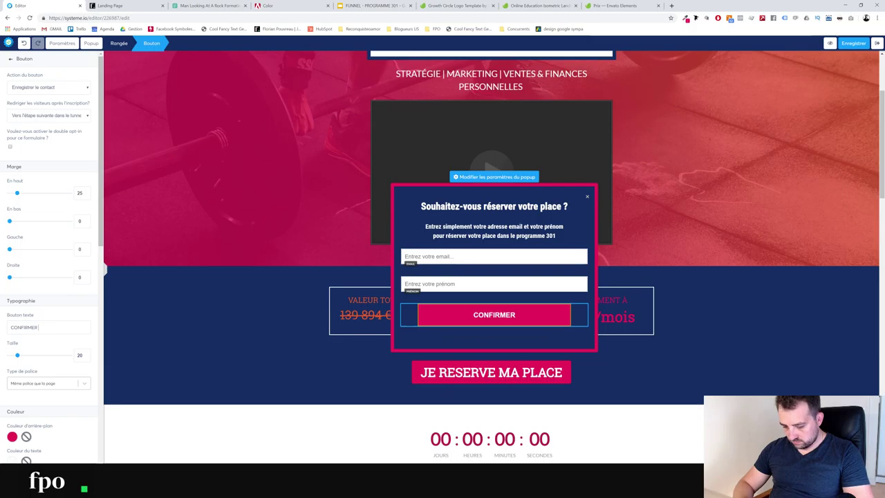
pyautogui.write(' MA RES')
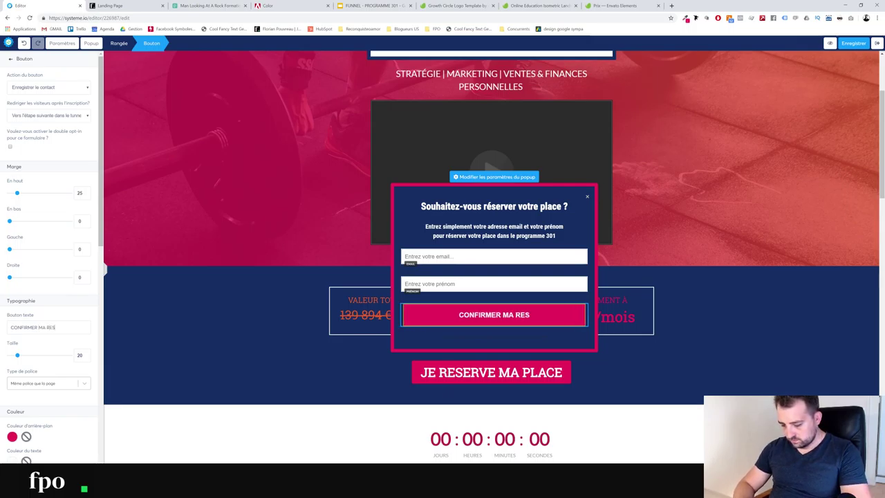
pyautogui.write('ERVATION')
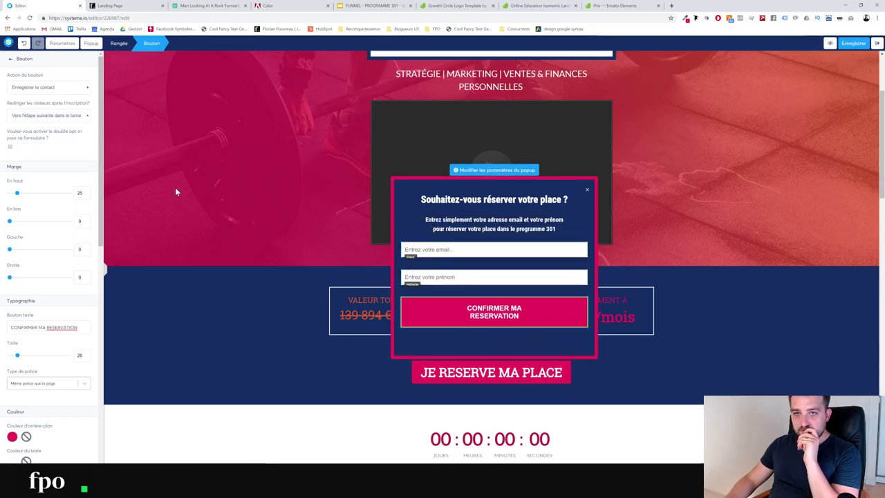
pyautogui.click(853, 44)
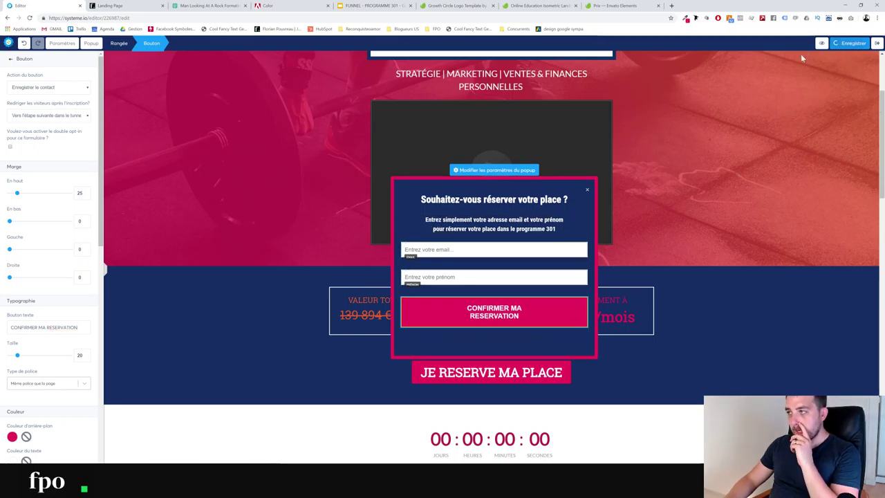
pyautogui.click(876, 45)
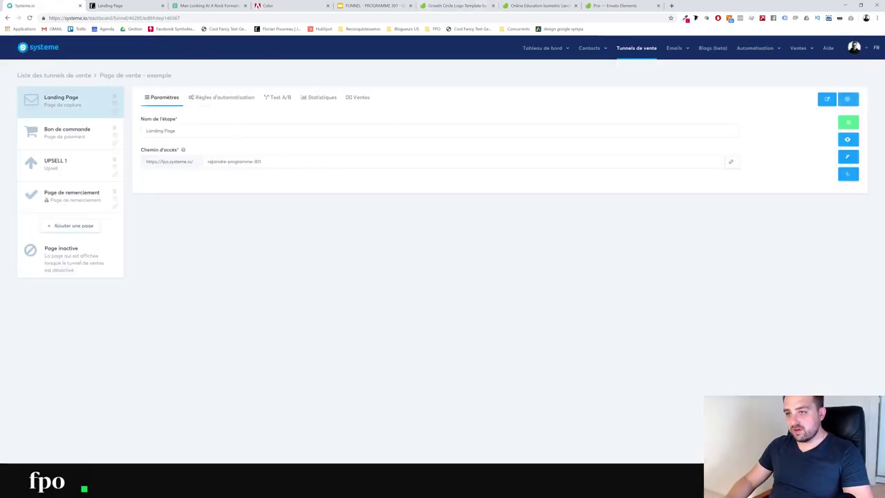
# Replace the Bon de commande step's random access path with bdc-programme-301 and save
pyautogui.click(76, 138)
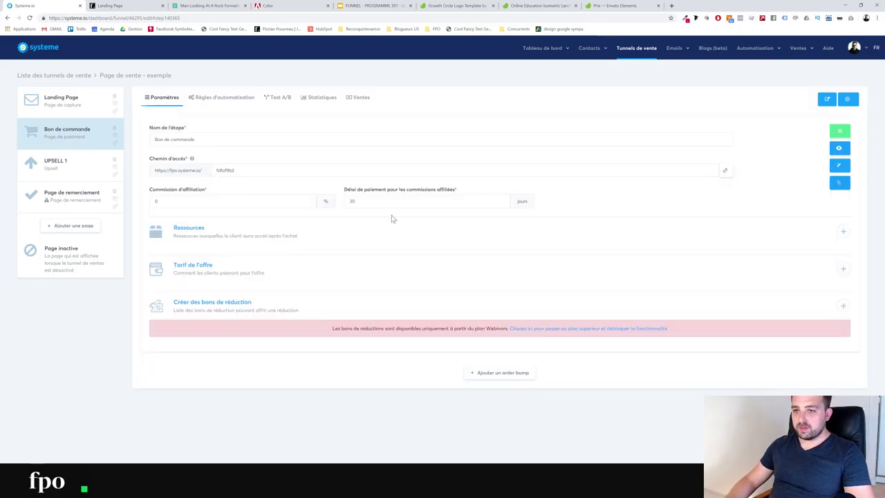
pyautogui.click(204, 171)
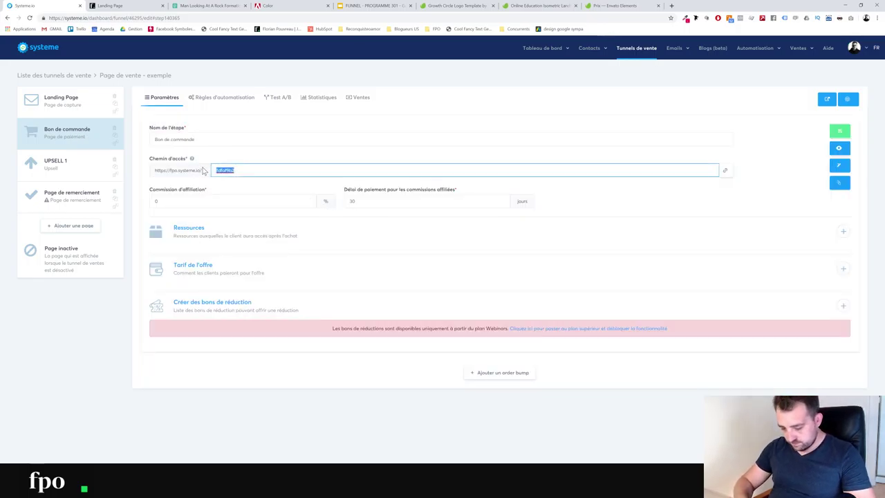
pyautogui.write('bon')
pyautogui.write('-')
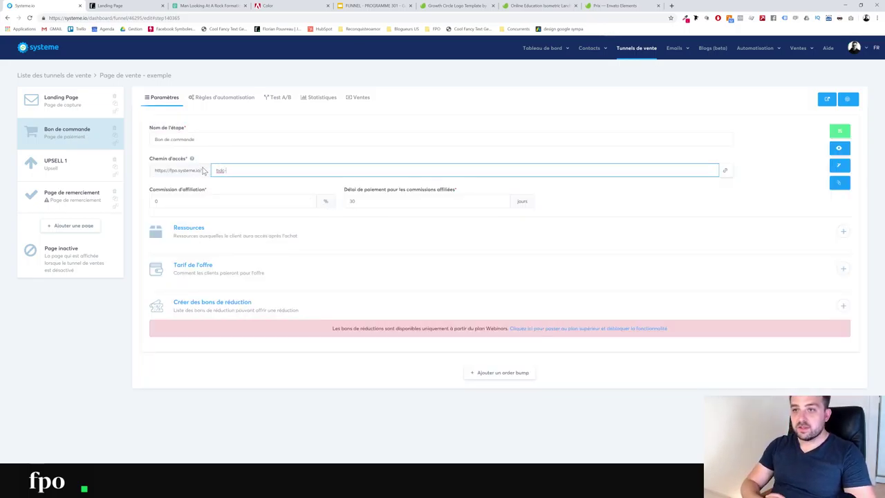
pyautogui.write('programme')
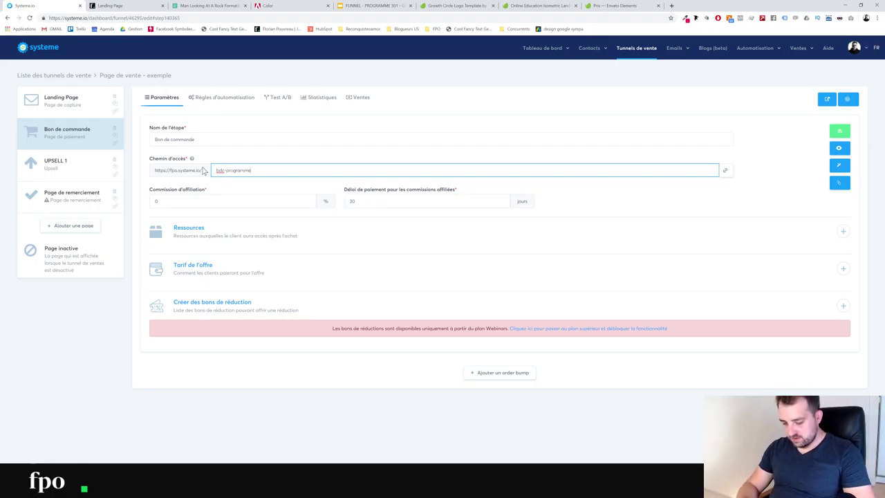
pyautogui.press('BackSpace')
pyautogui.press('BackSpace')
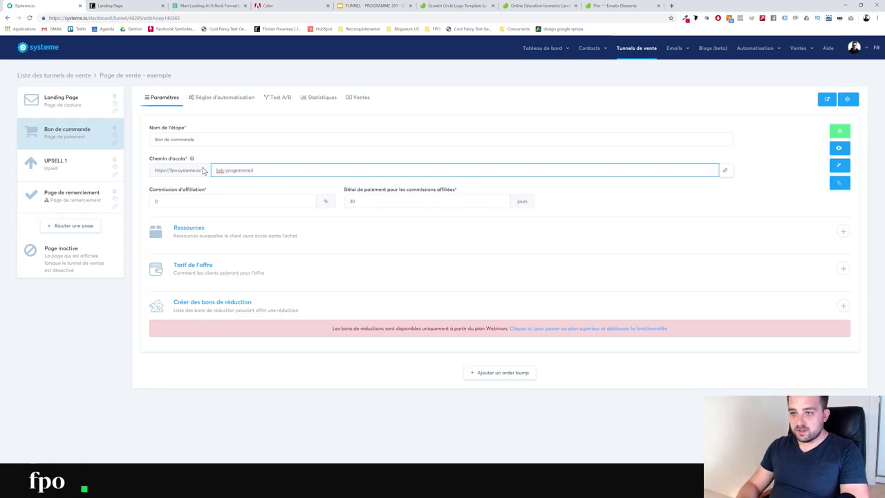
pyautogui.click(72, 101)
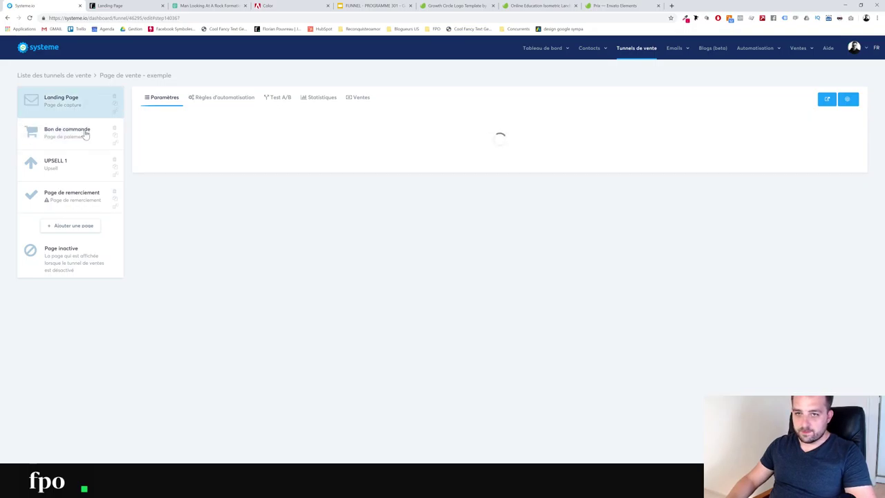
pyautogui.click(85, 132)
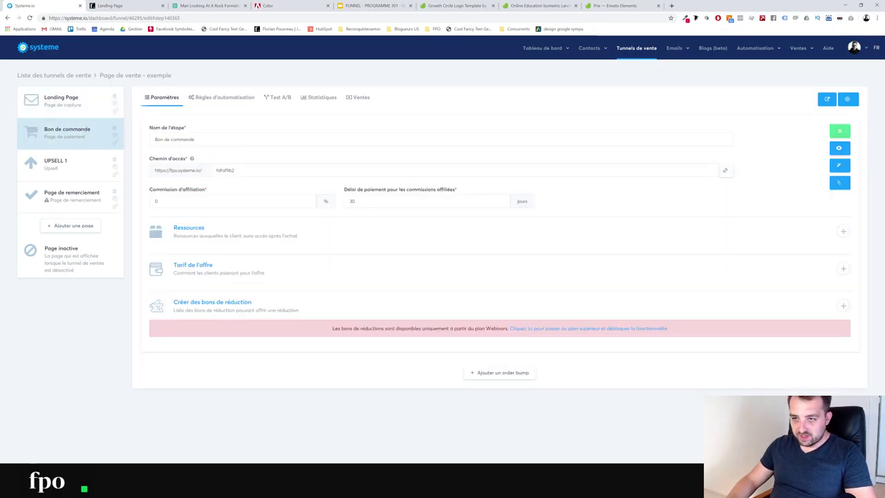
pyautogui.doubleClick(225, 171)
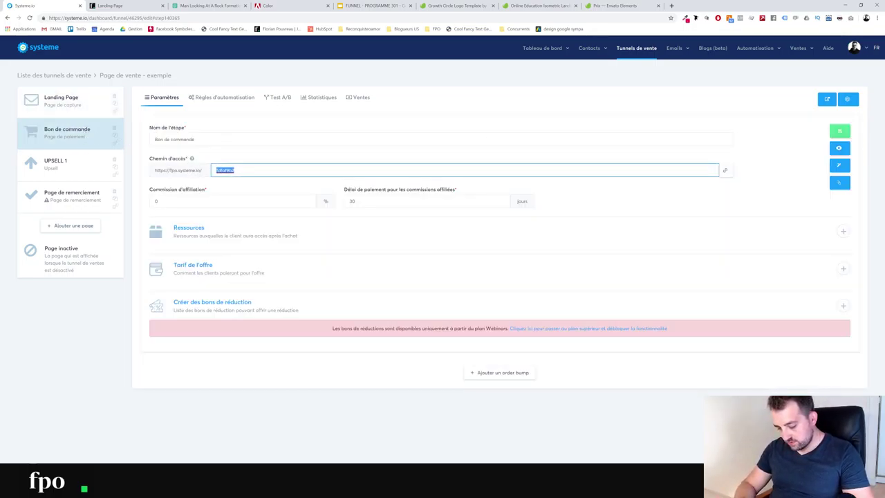
pyautogui.write('bcd')
pyautogui.write('-programme')
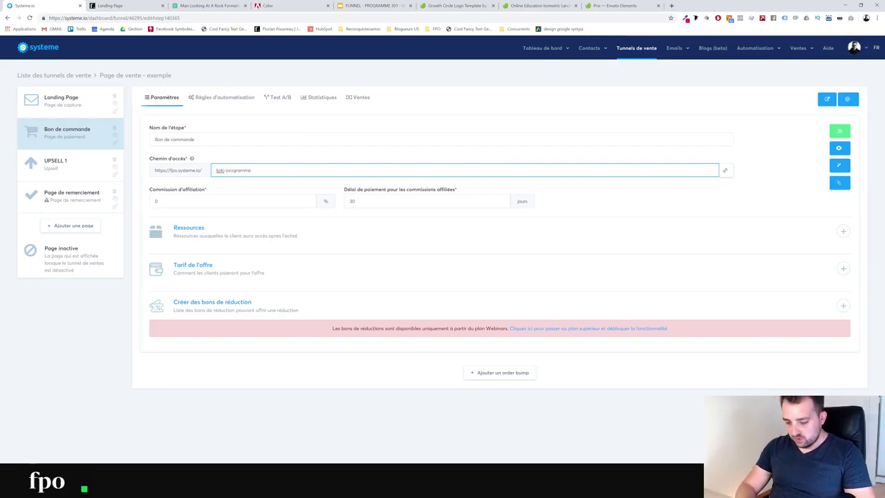
pyautogui.write('-301')
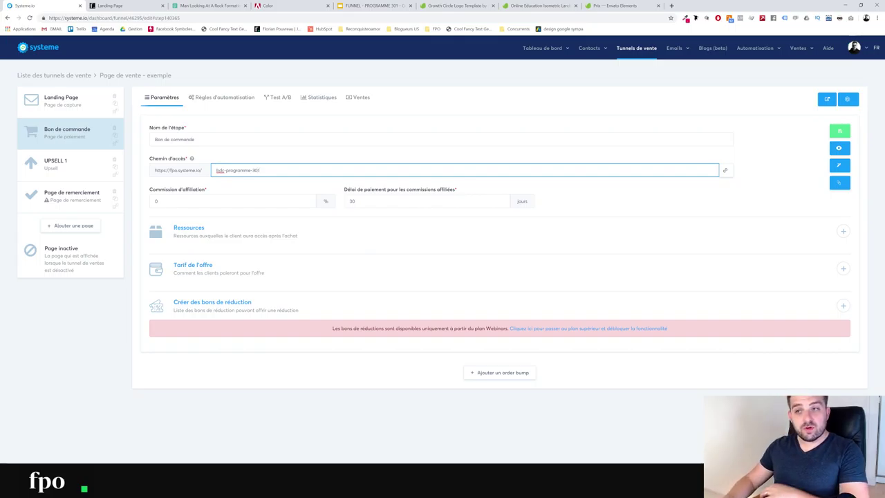
pyautogui.click(839, 131)
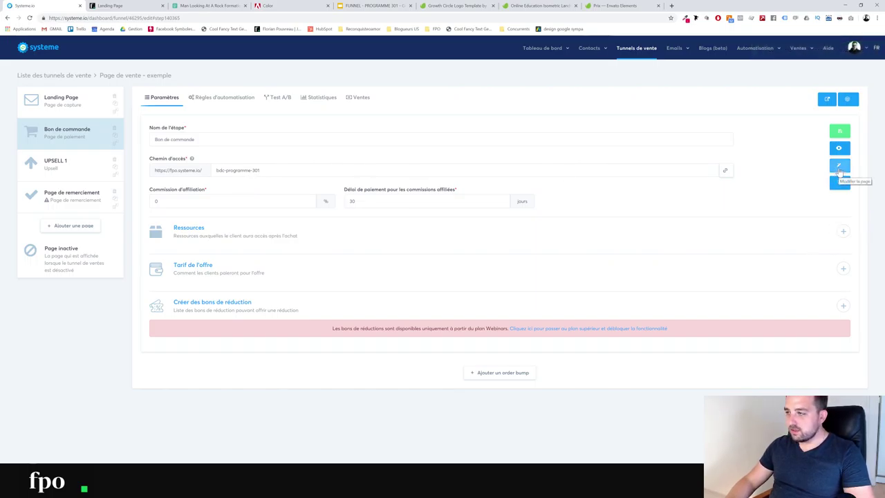
# Open the Bon de commande order page in the editor and select its top section
pyautogui.click(840, 183)
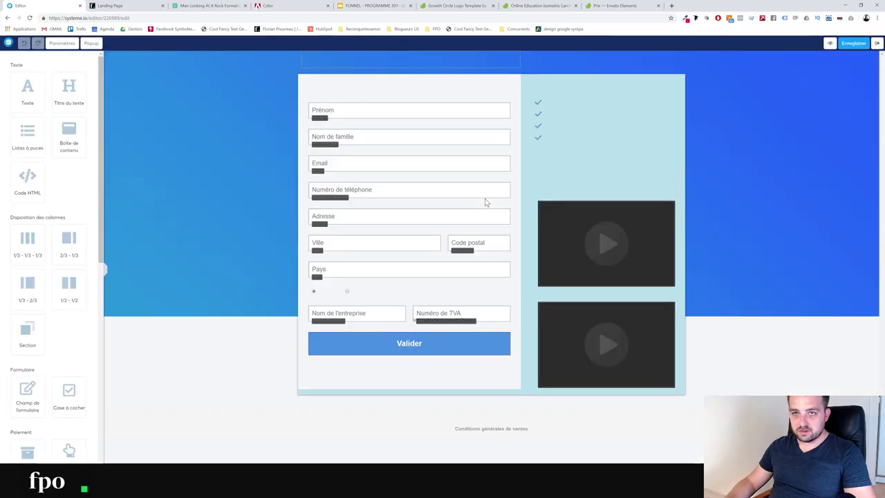
pyautogui.scroll(-2, 253, 294)
pyautogui.scroll(2, 245, 288)
pyautogui.click(238, 122)
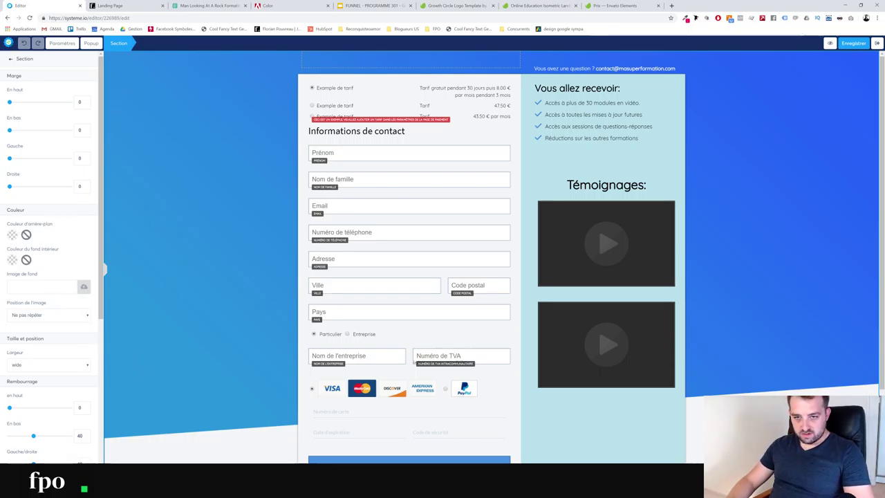
# Change the top section's background colour to grey after trying red and black
pyautogui.click(13, 235)
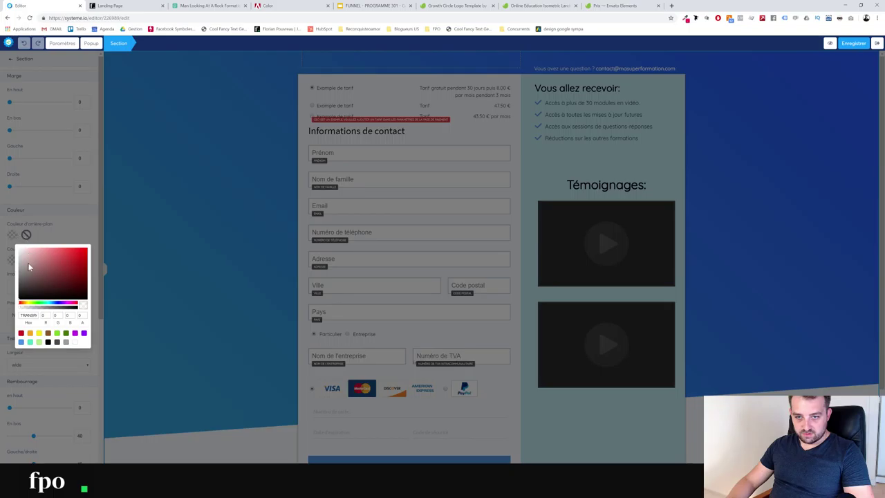
pyautogui.click(85, 247)
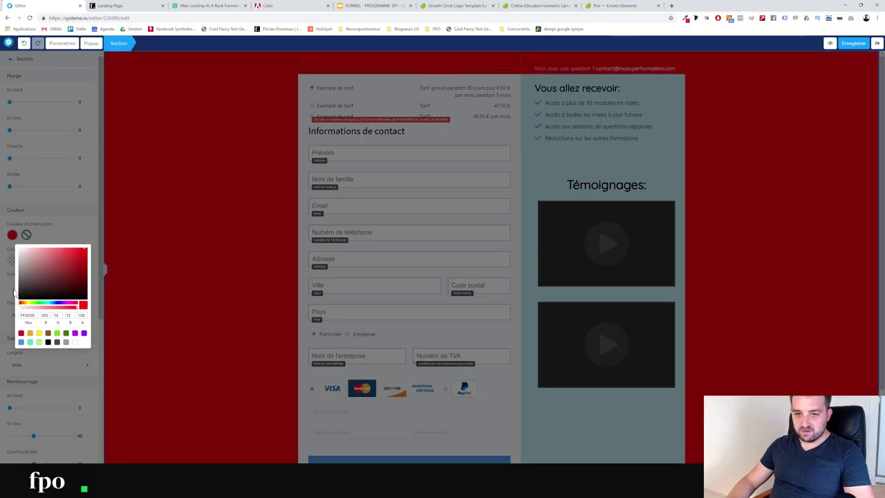
pyautogui.click(18, 305)
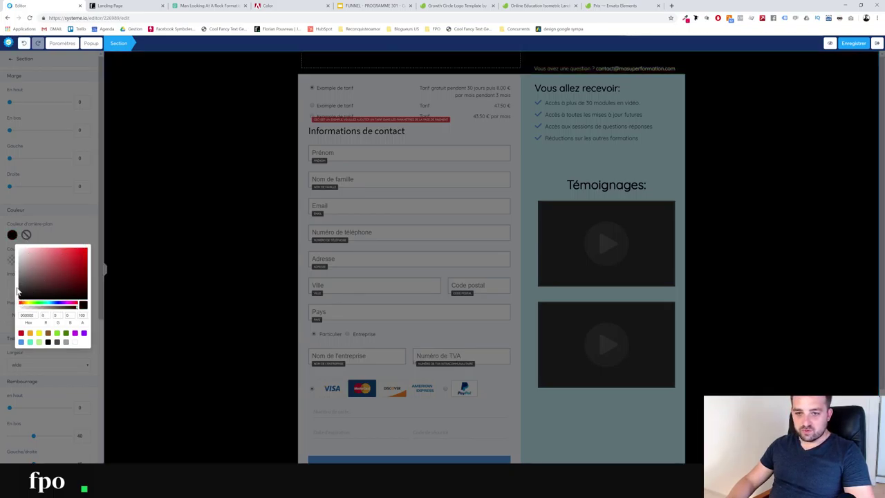
pyautogui.click(17, 278)
pyautogui.click(231, 95)
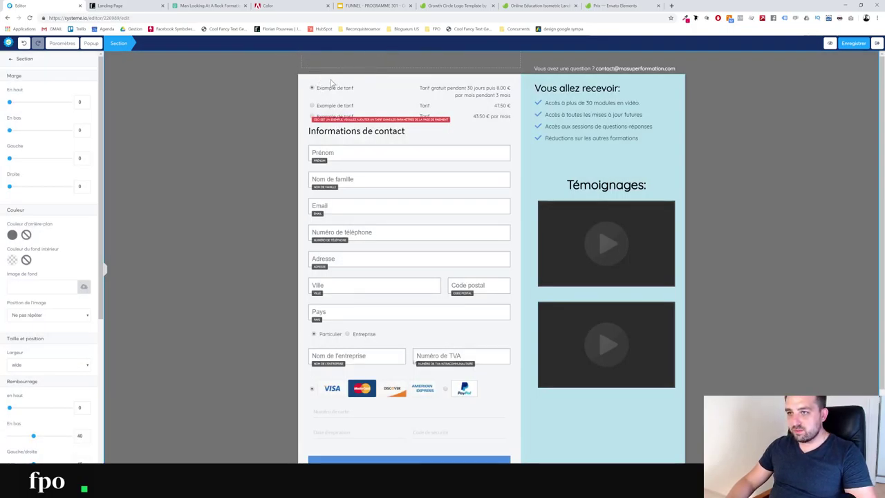
pyautogui.click(265, 104)
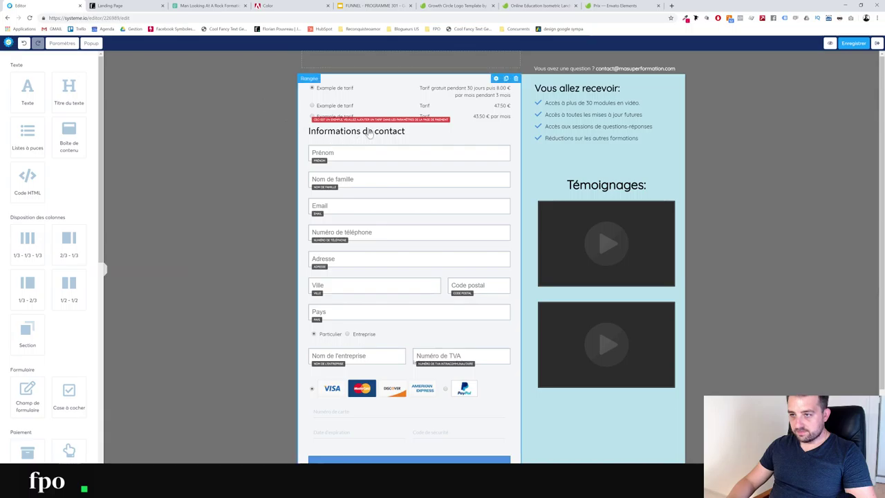
pyautogui.click(190, 91)
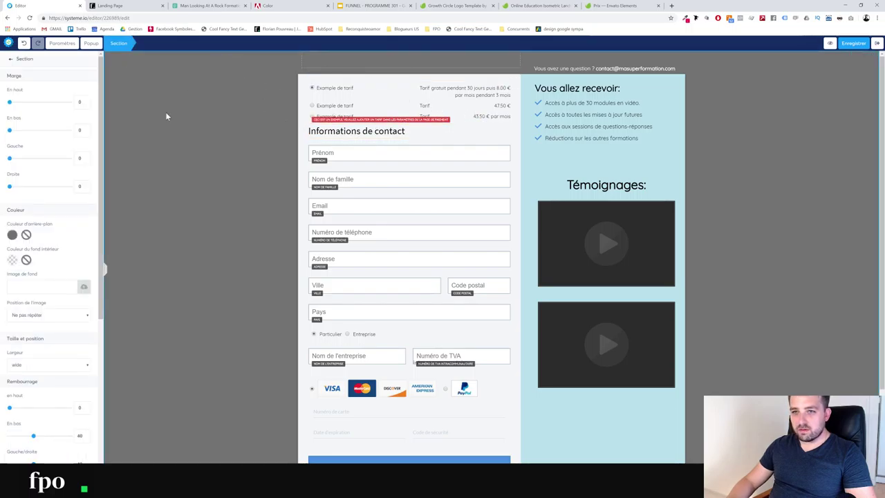
# Use bg-header.png as the top section background, filling 100% width and height
pyautogui.click(82, 287)
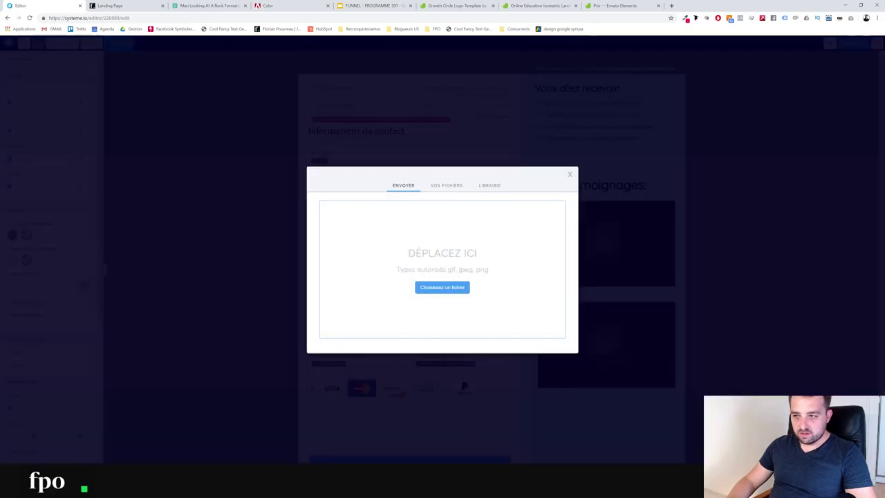
pyautogui.click(446, 186)
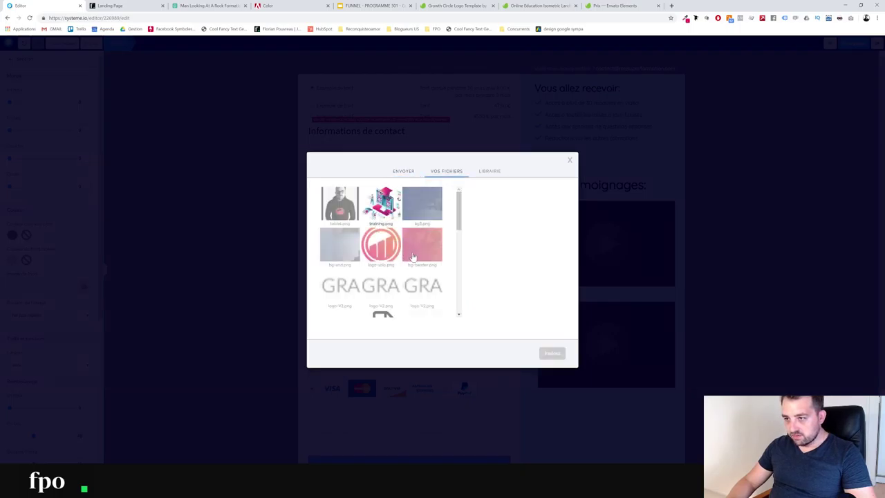
pyautogui.click(295, 307)
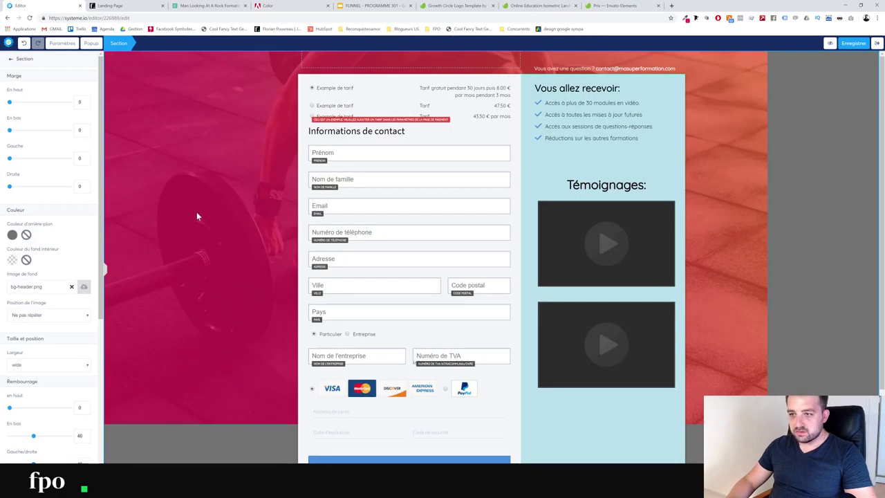
pyautogui.click(70, 315)
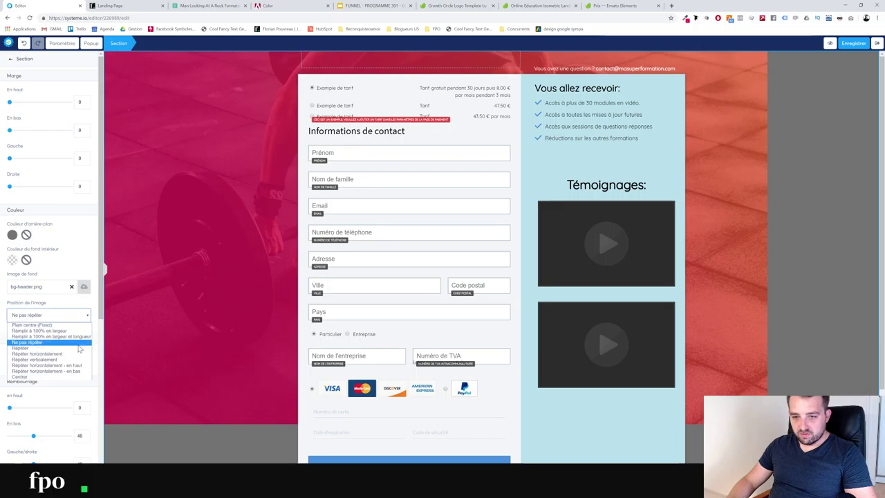
pyautogui.click(78, 336)
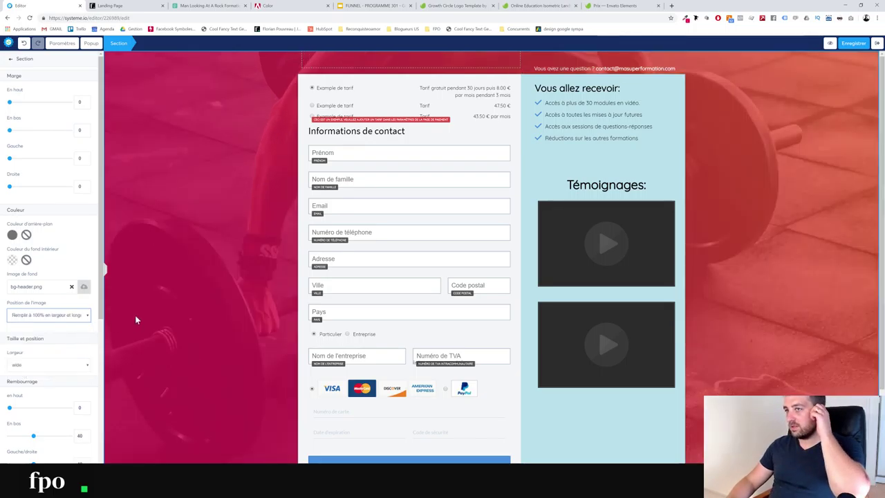
pyautogui.click(283, 83)
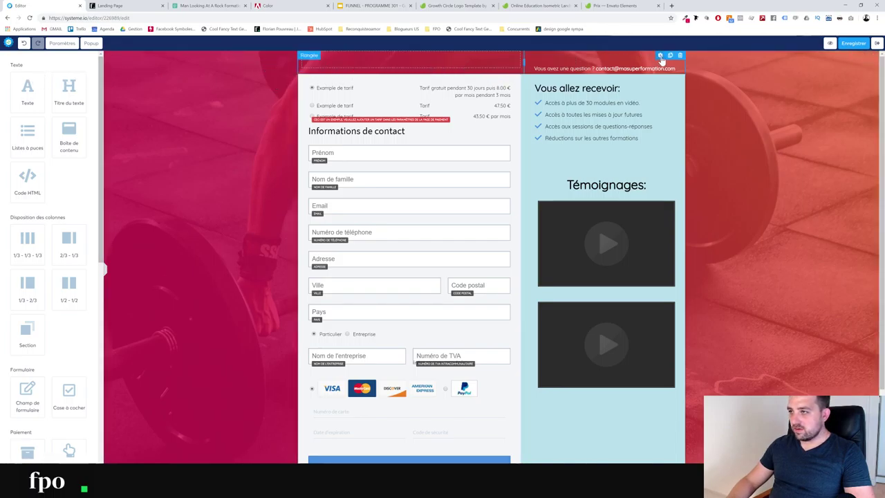
# Inspect the header row's background colour settings, leaving them unchanged
pyautogui.click(659, 56)
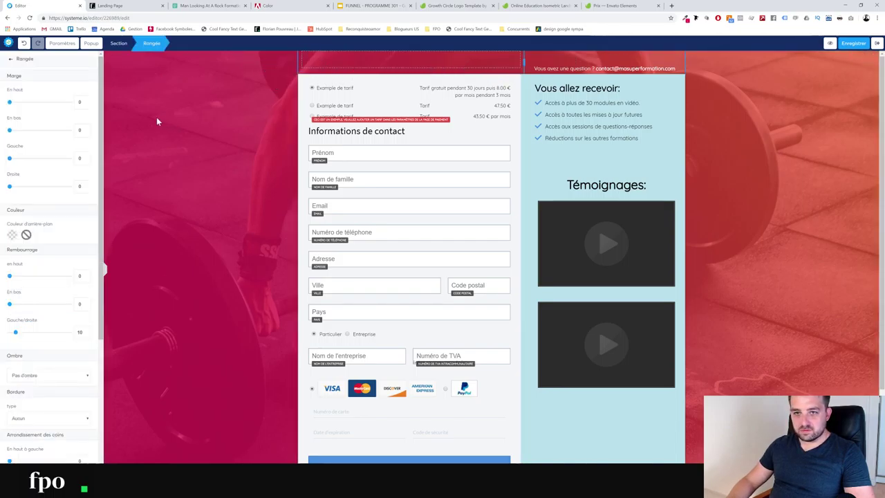
pyautogui.click(14, 237)
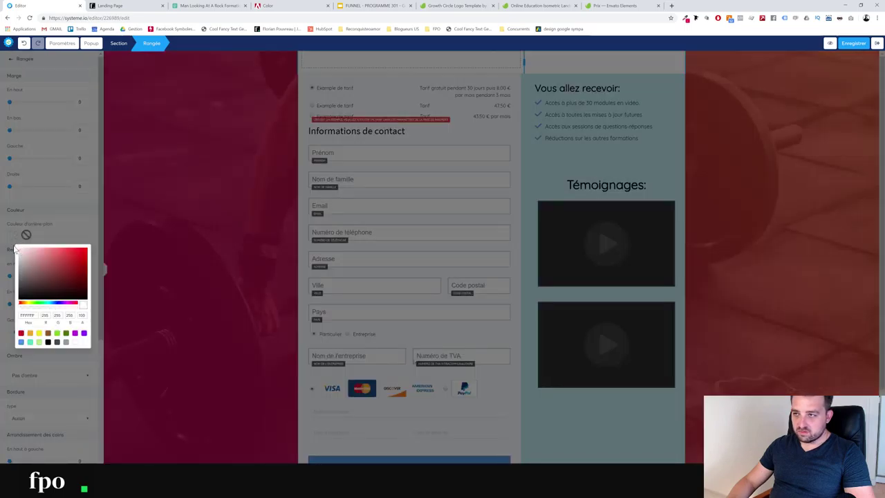
pyautogui.click(197, 107)
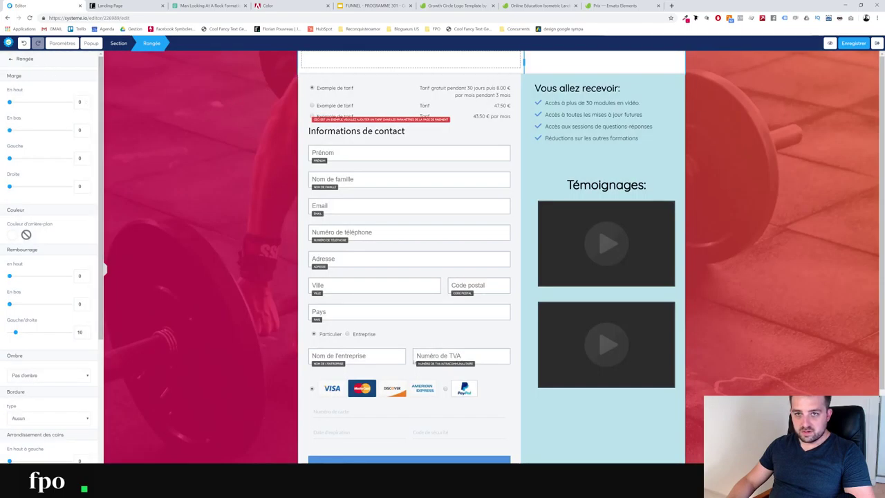
pyautogui.click(11, 60)
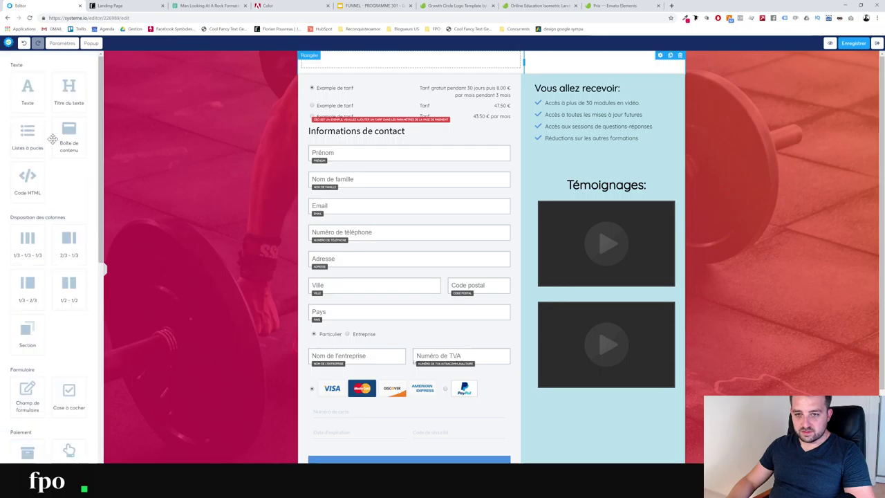
pyautogui.scroll(-3, 43, 382)
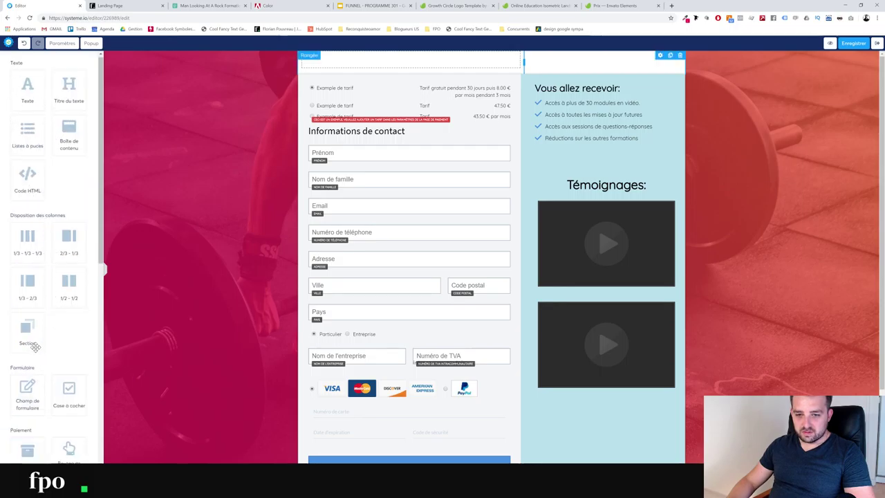
pyautogui.scroll(3, 43, 305)
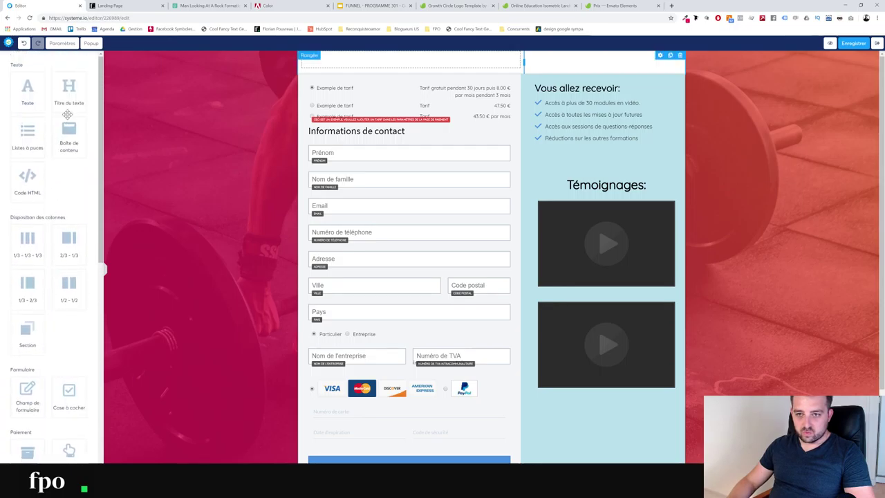
pyautogui.scroll(-4, 43, 234)
pyautogui.scroll(-6, 42, 238)
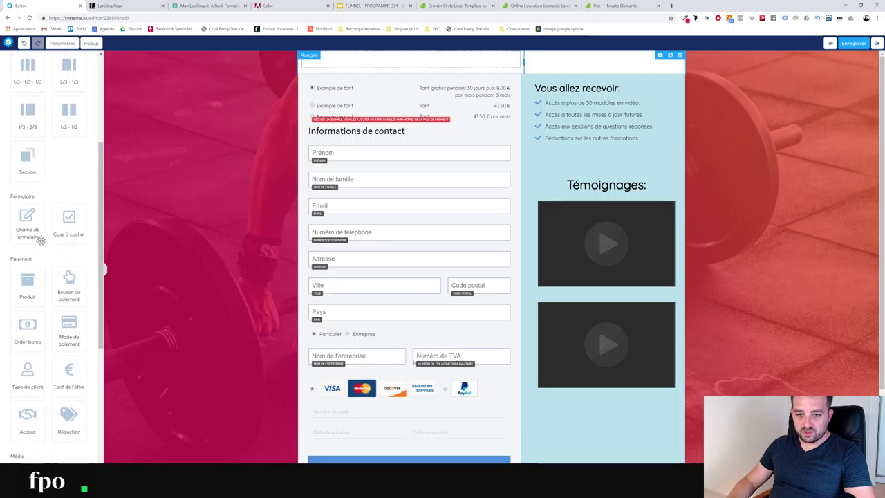
# Add an image block to the header row and insert logo-V2.png into it
pyautogui.moveTo(27, 311); pyautogui.dragTo(407, 73)
pyautogui.click(399, 91)
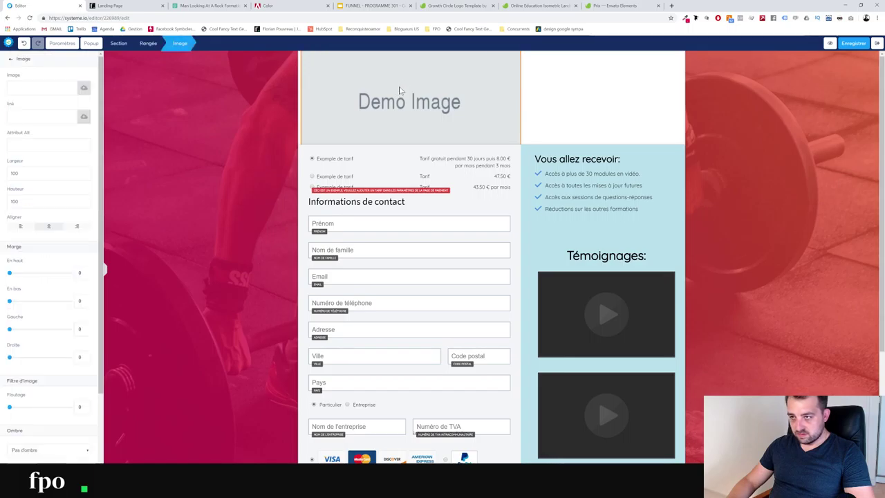
pyautogui.click(83, 118)
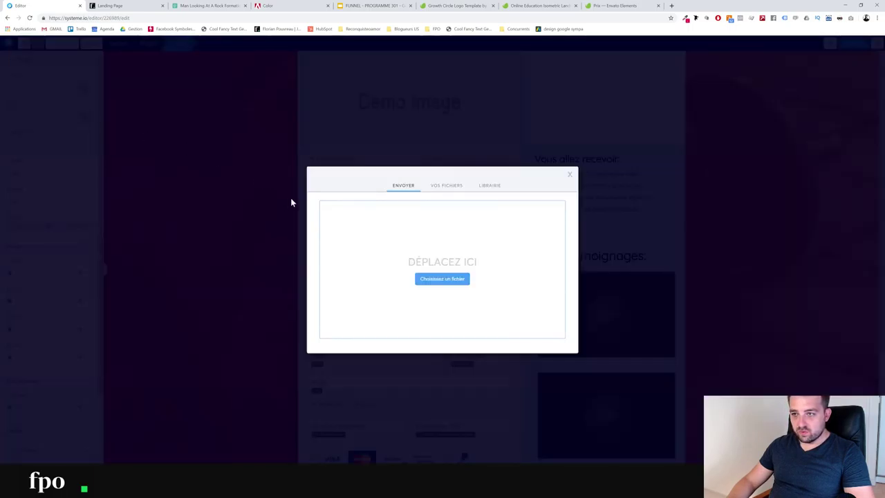
pyautogui.click(447, 186)
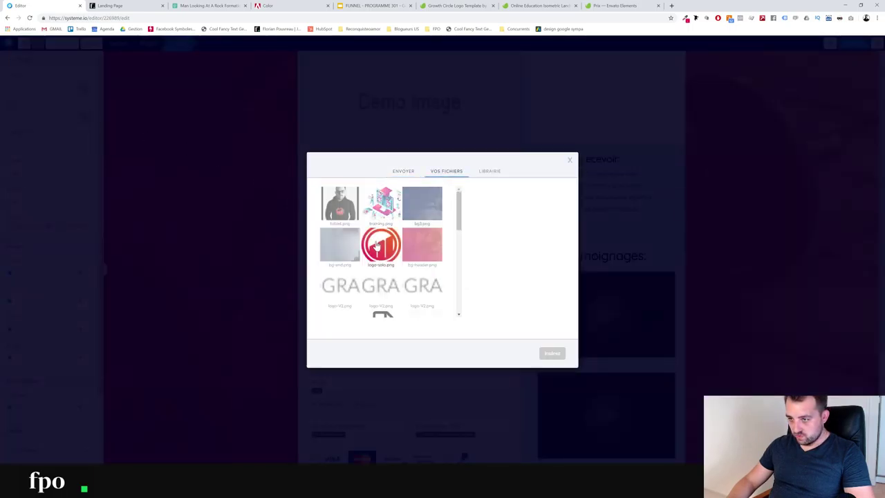
pyautogui.scroll(-2, 360, 228)
pyautogui.click(350, 226)
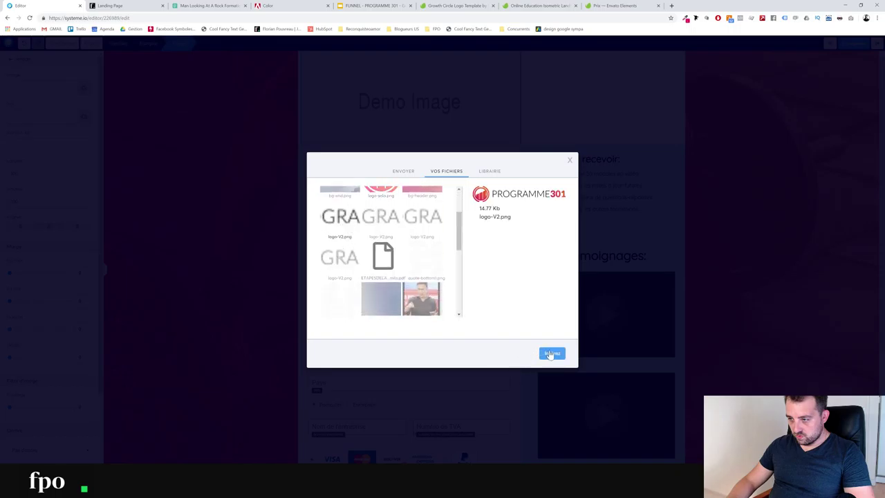
pyautogui.click(551, 353)
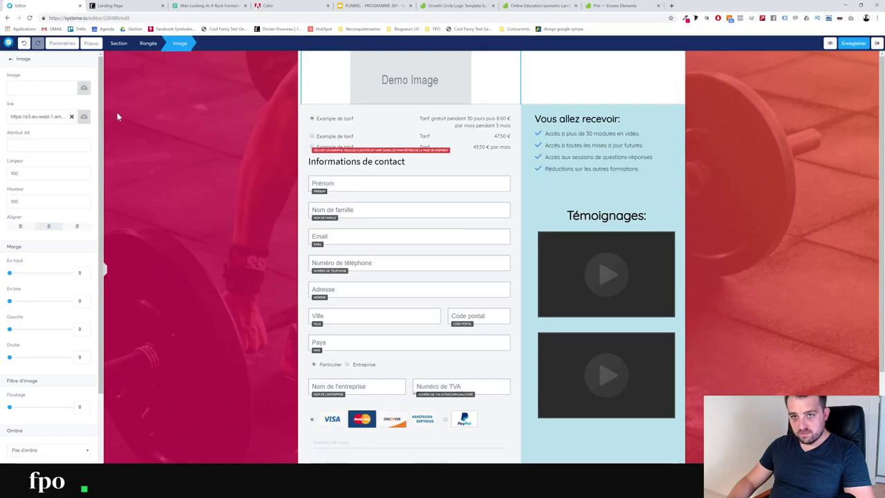
pyautogui.click(599, 87)
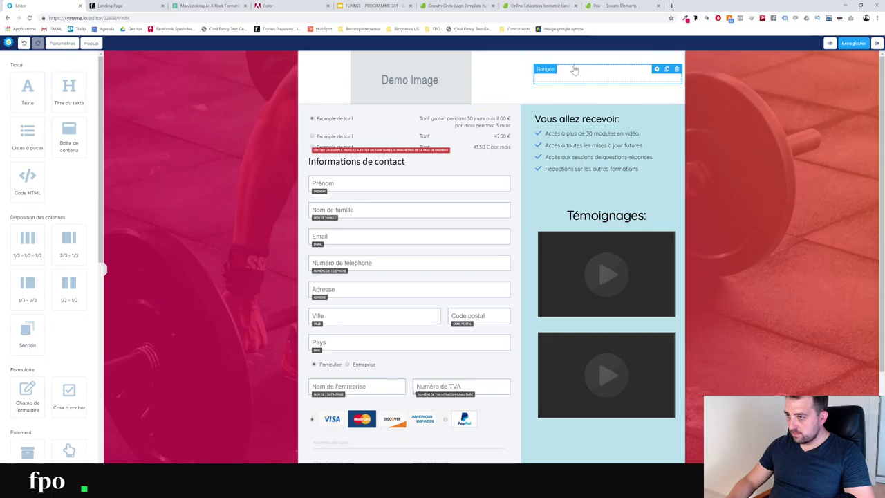
# Paste the contact line into the empty text element beside the logo
pyautogui.click(656, 72)
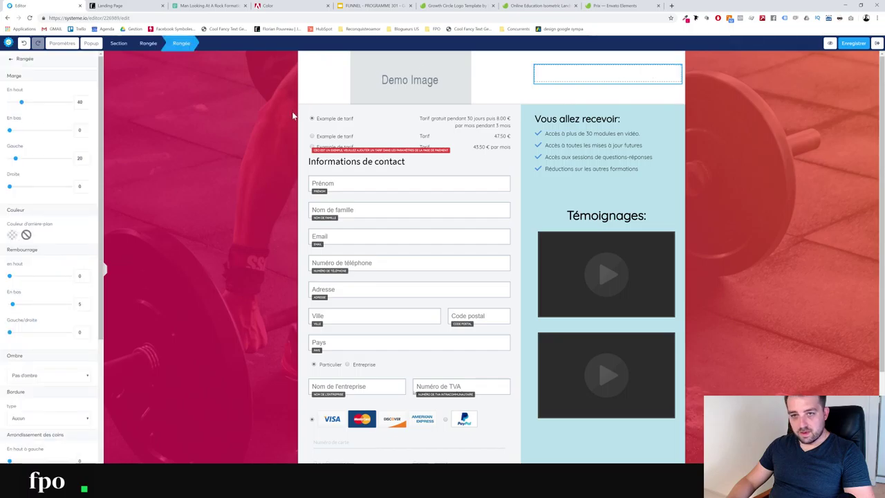
pyautogui.click(584, 52)
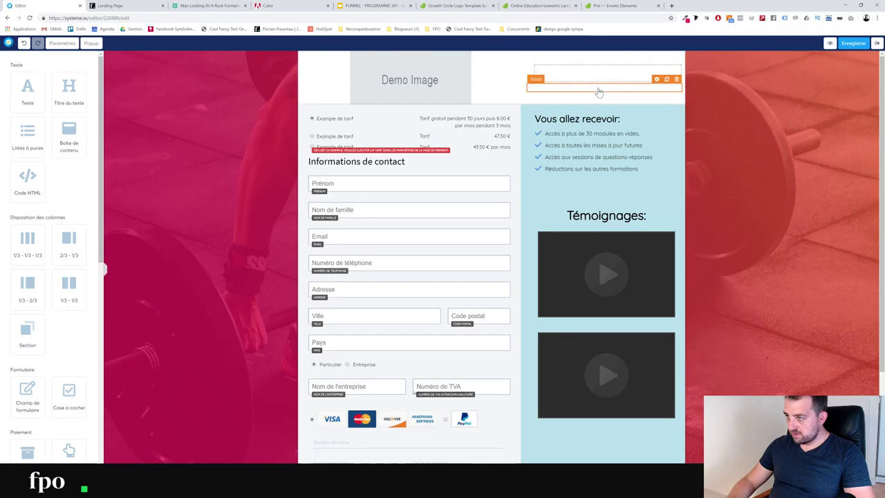
pyautogui.click(598, 87)
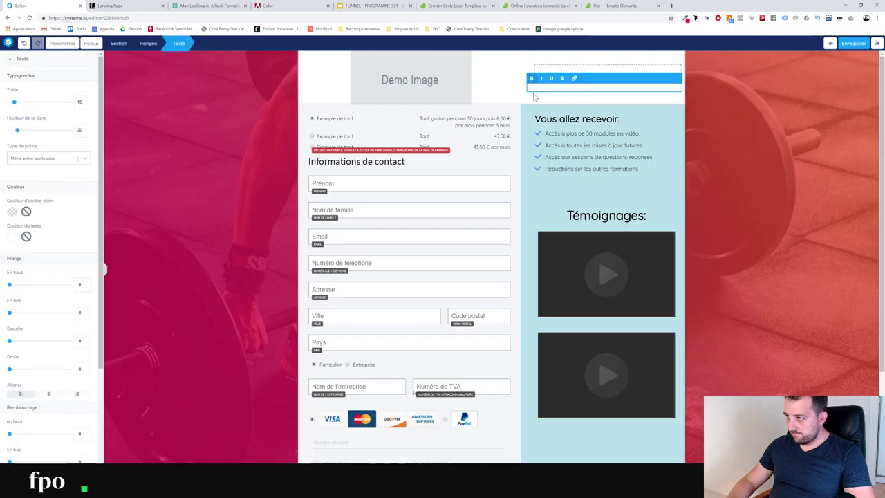
pyautogui.hotkey('ctrl', 'v')
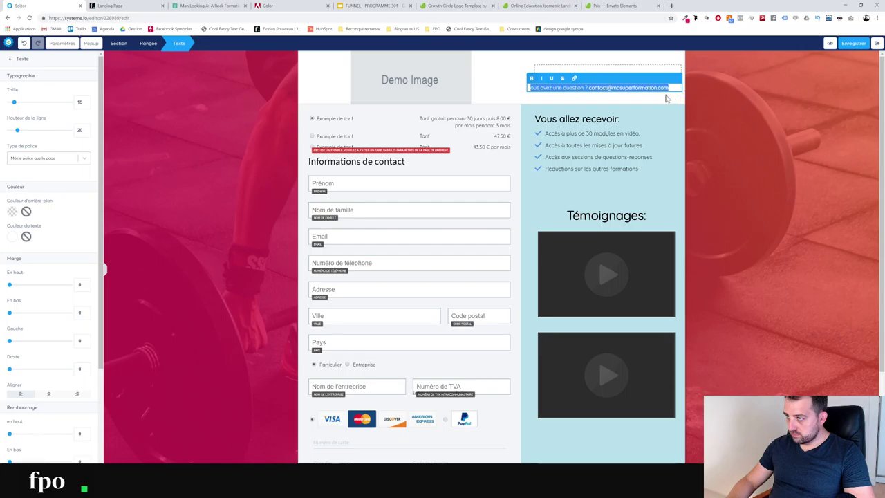
# Try a dark navy background on the contact line, then undo it
pyautogui.moveTo(667, 87); pyautogui.dragTo(502, 94)
pyautogui.click(12, 213)
pyautogui.click(12, 213)
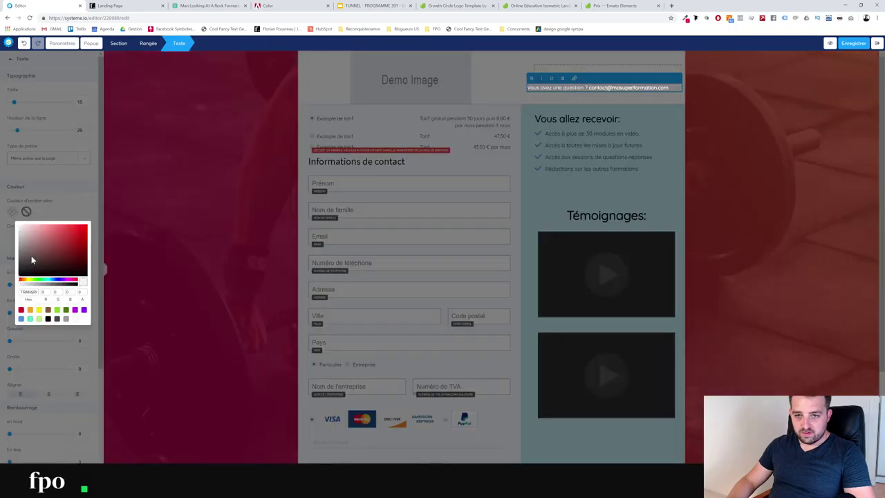
pyautogui.click(58, 282)
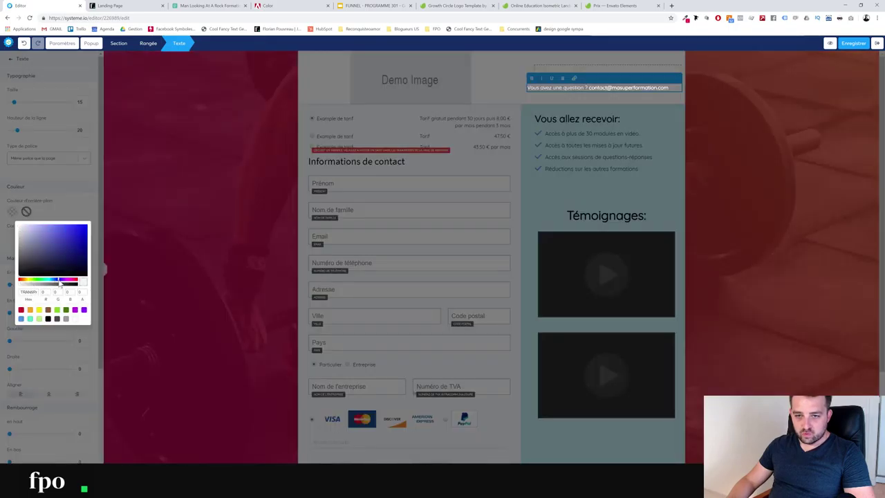
pyautogui.moveTo(67, 249); pyautogui.dragTo(71, 266)
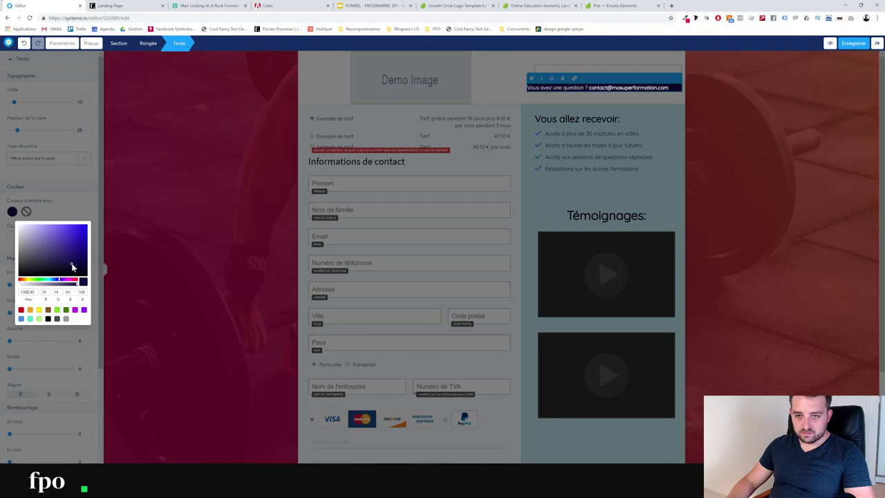
pyautogui.click(194, 157)
pyautogui.click(243, 154)
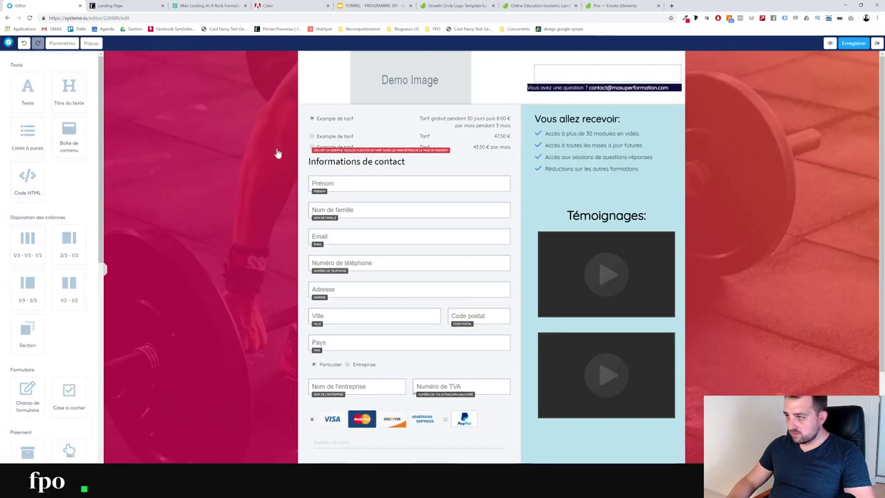
pyautogui.hotkey('ctrl', 'z')
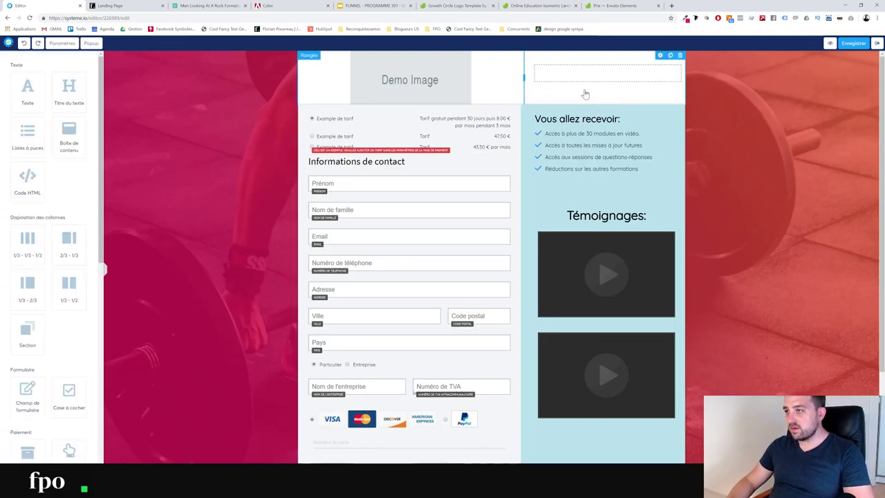
# Make the contact text dark navy (#141241) and save the order form page
pyautogui.click(565, 87)
pyautogui.click(565, 86)
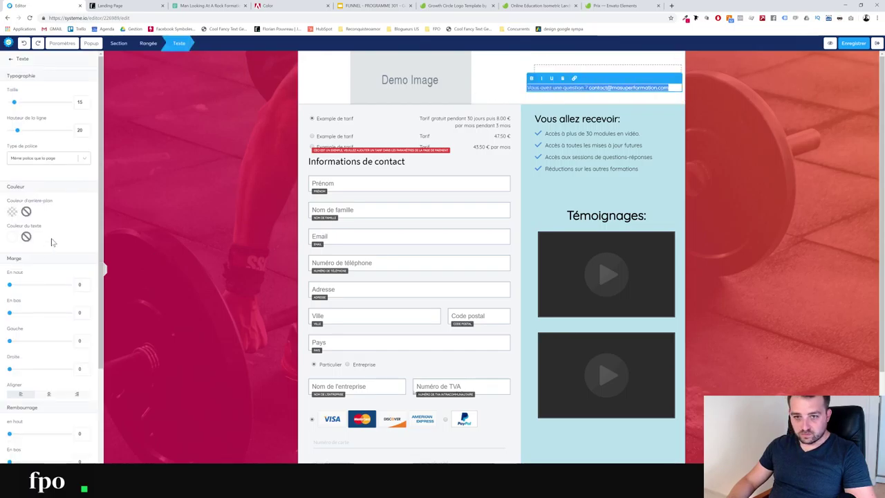
pyautogui.click(13, 242)
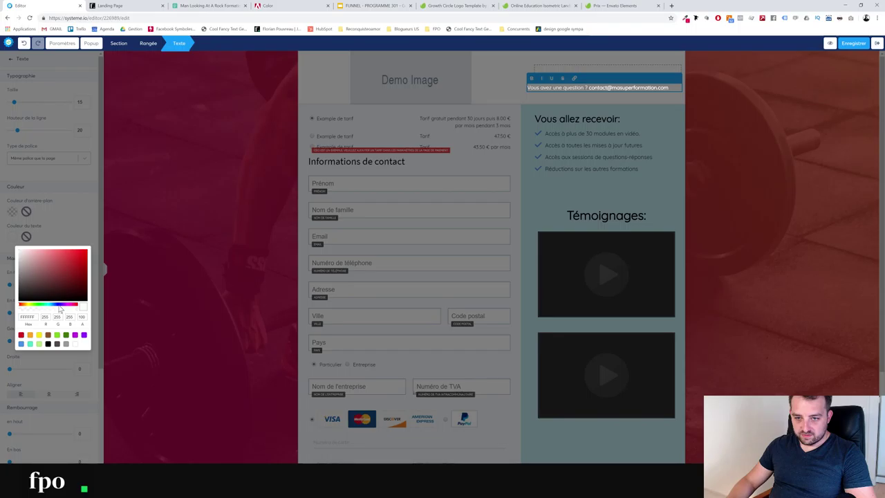
pyautogui.click(61, 305)
pyautogui.moveTo(61, 300); pyautogui.dragTo(69, 291)
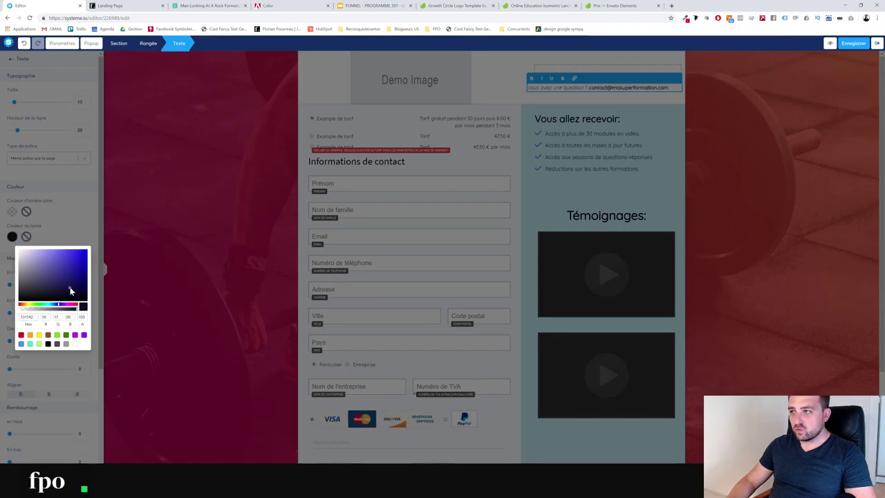
pyautogui.click(154, 192)
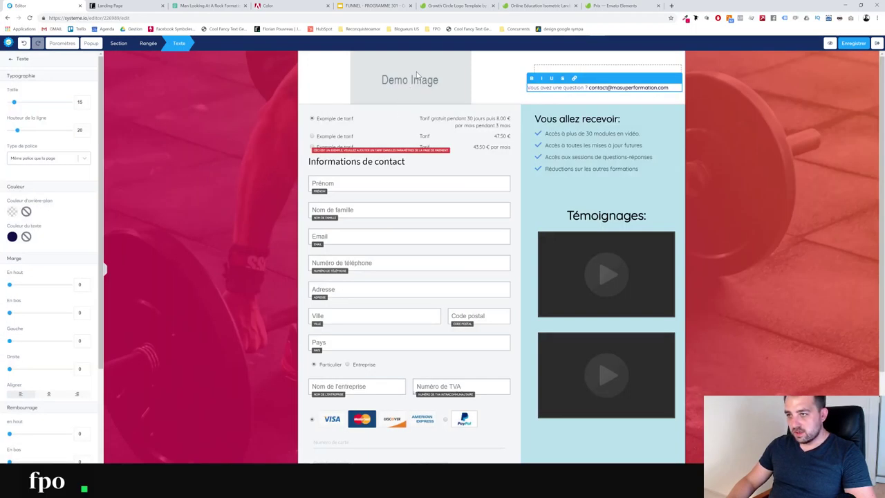
pyautogui.click(751, 85)
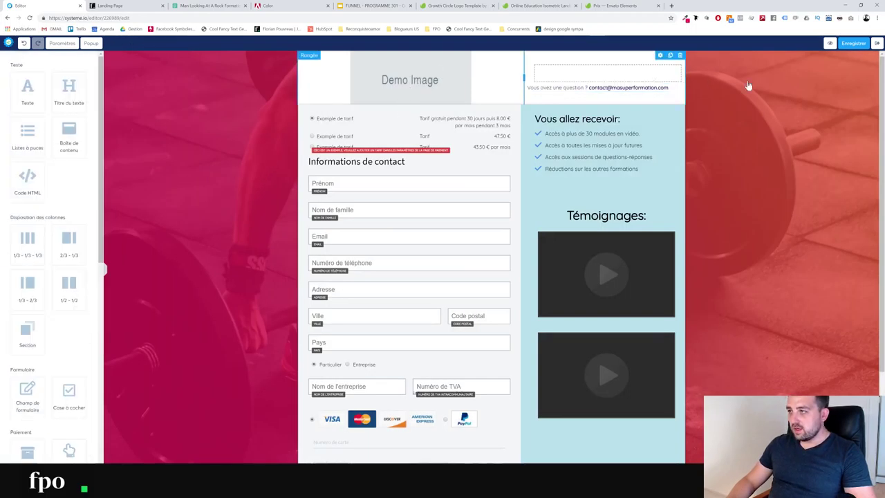
pyautogui.click(840, 44)
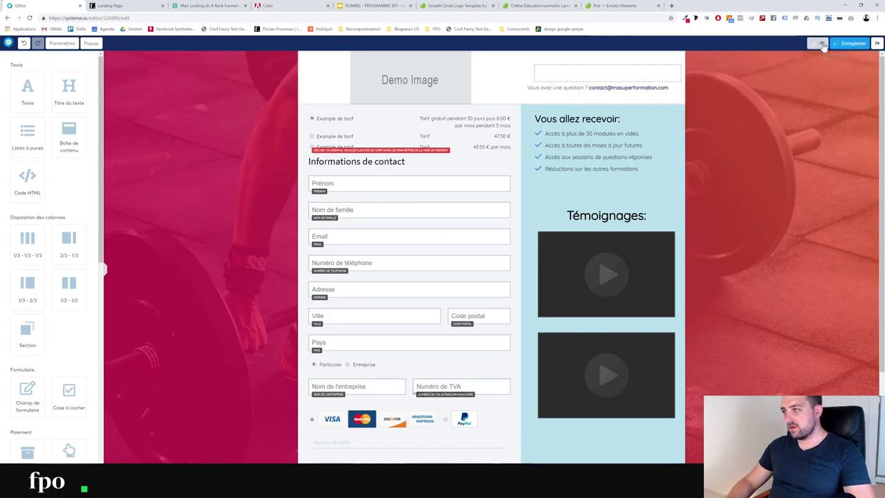
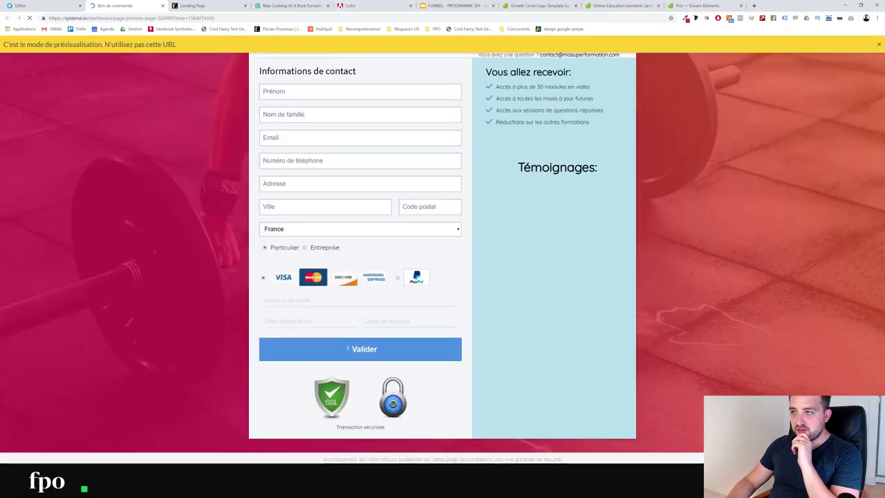
# Close the Bon de commande preview and S3 image tabs, then open the Demo Image settings
pyautogui.click(163, 6)
pyautogui.click(458, 69)
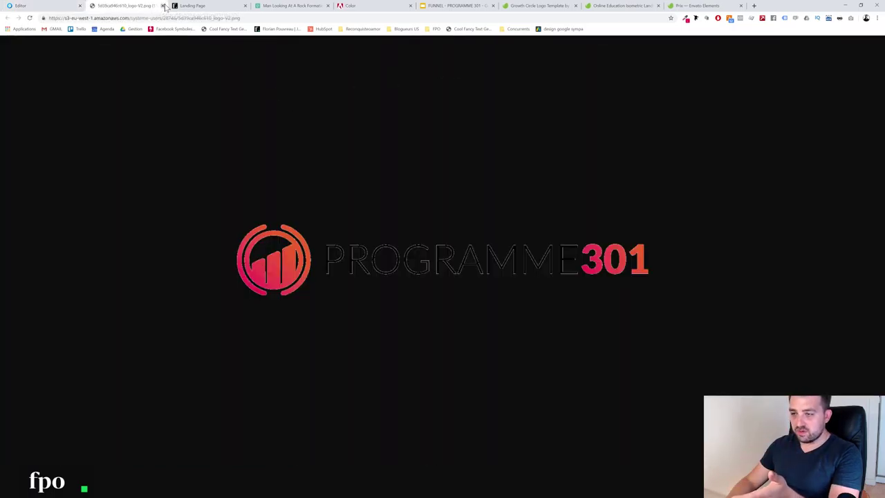
pyautogui.click(164, 5)
pyautogui.click(496, 57)
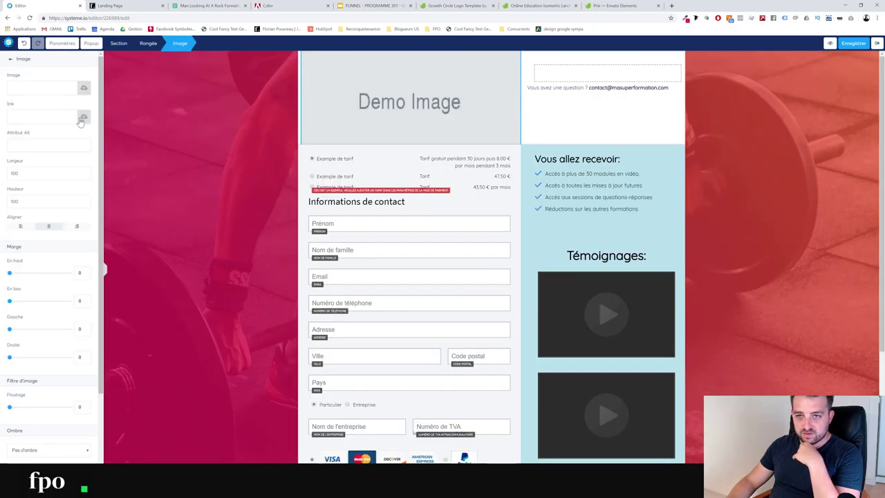
# Insert the PROGRAMME301 logo from Vos fichiers into the image element
pyautogui.click(84, 119)
pyautogui.click(452, 189)
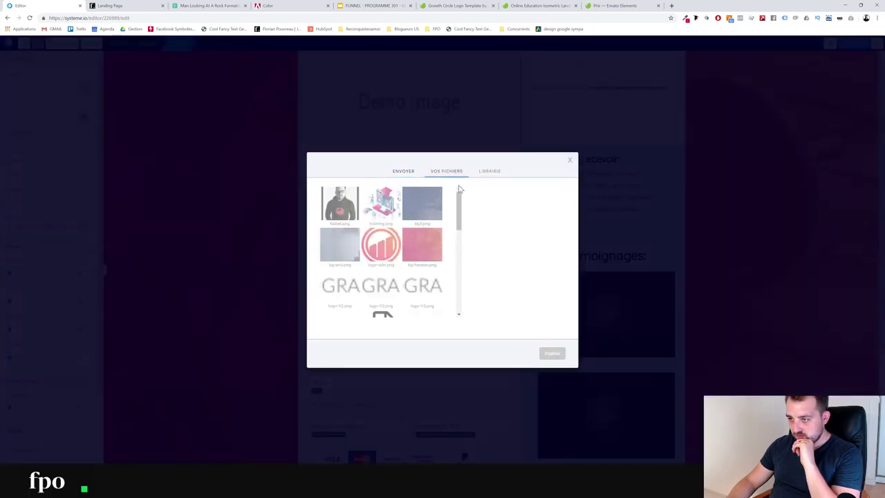
pyautogui.scroll(-2, 394, 276)
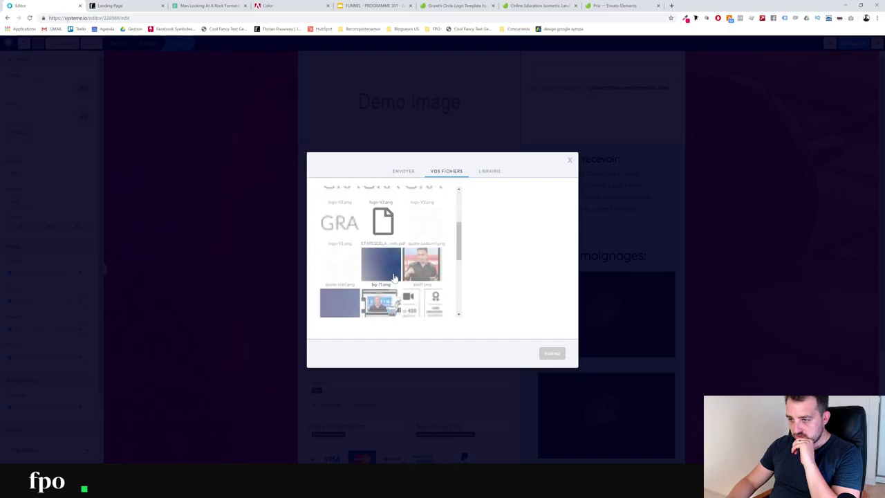
pyautogui.click(339, 222)
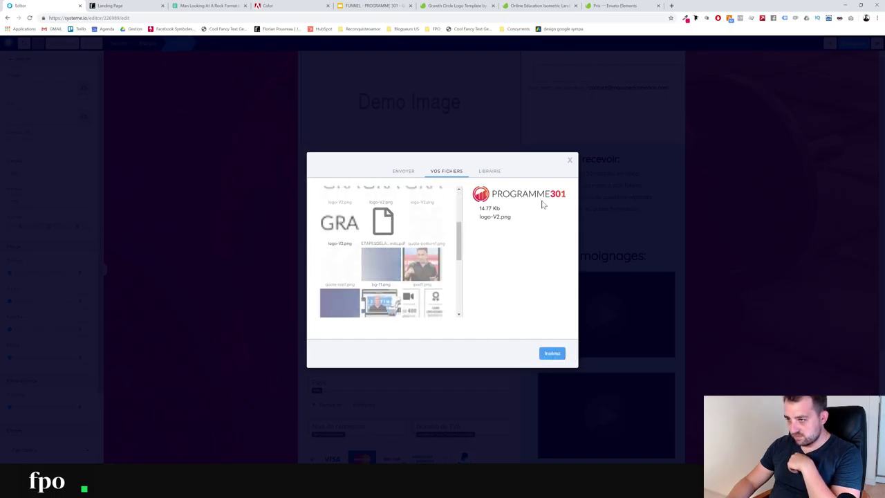
pyautogui.click(551, 354)
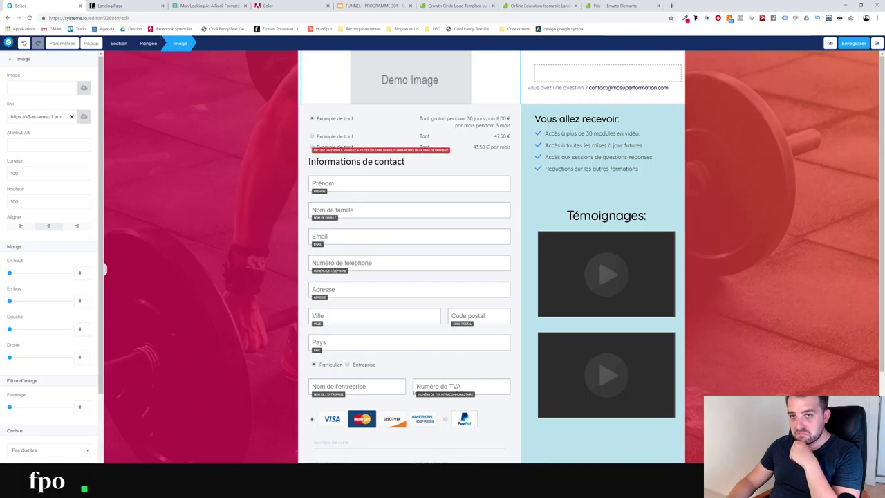
# Clear the image link and upload logo-V2.png from the computer as the image
pyautogui.click(71, 118)
pyautogui.click(83, 117)
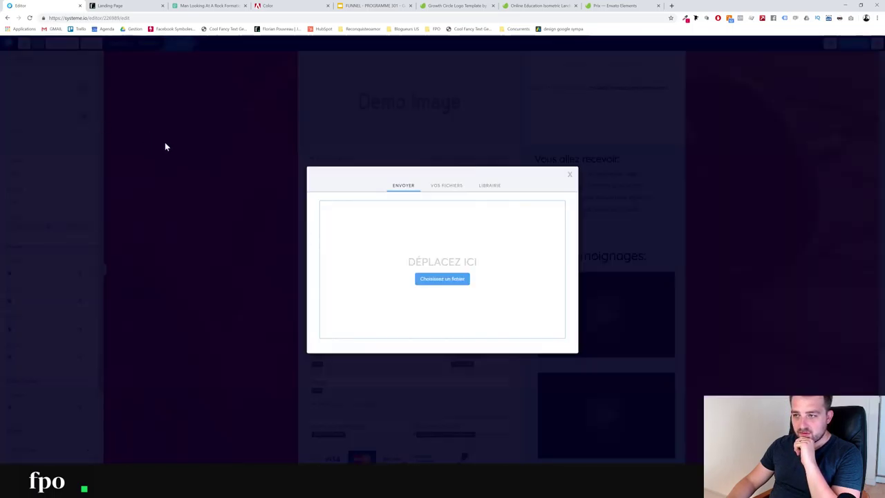
pyautogui.click(440, 280)
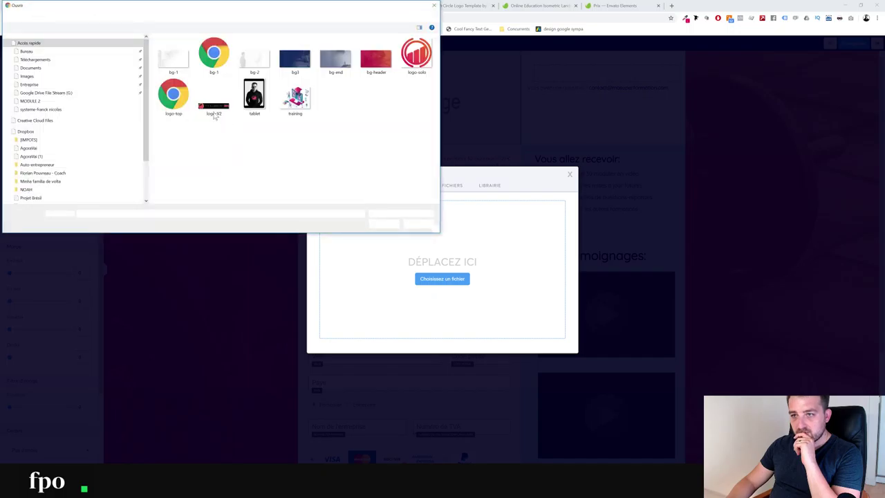
pyautogui.click(213, 107)
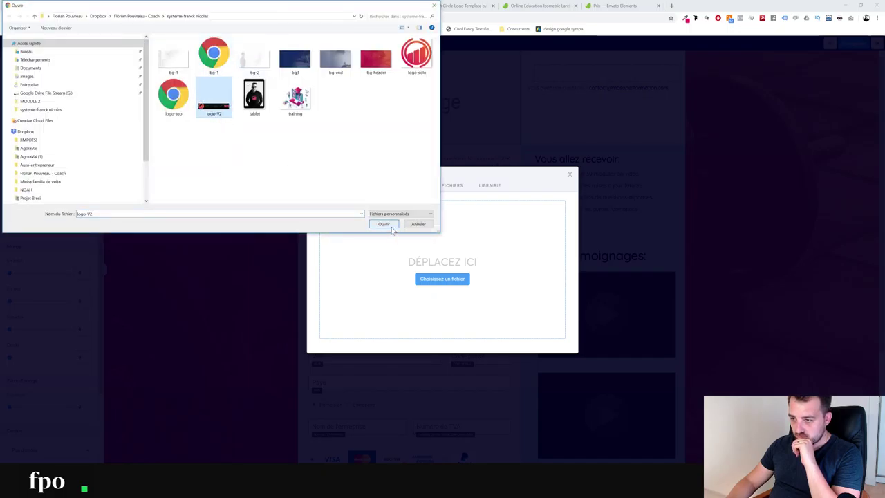
pyautogui.click(389, 227)
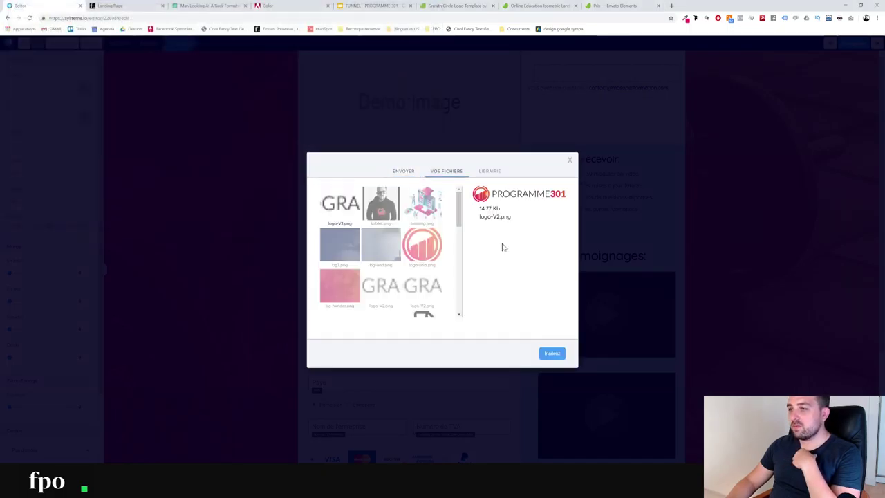
pyautogui.click(551, 354)
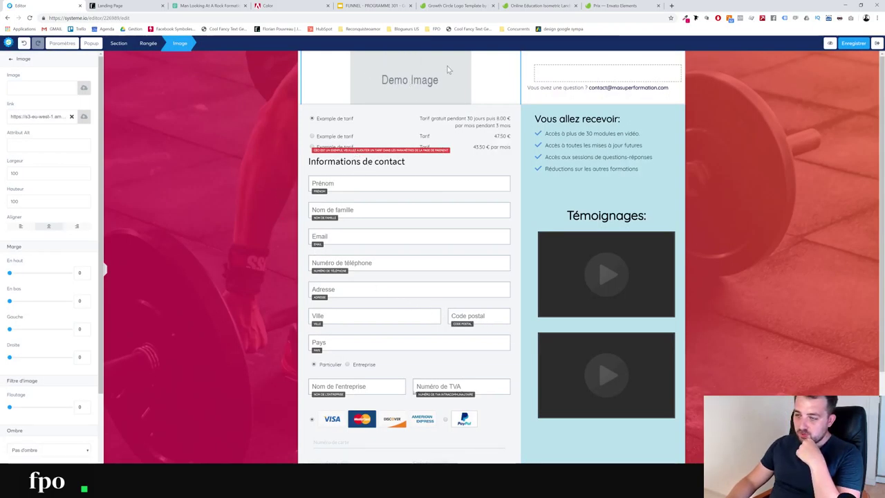
# Give the form-and-benefits row a white (FFFFFF) background instead of light blue
pyautogui.click(663, 135)
pyautogui.click(664, 126)
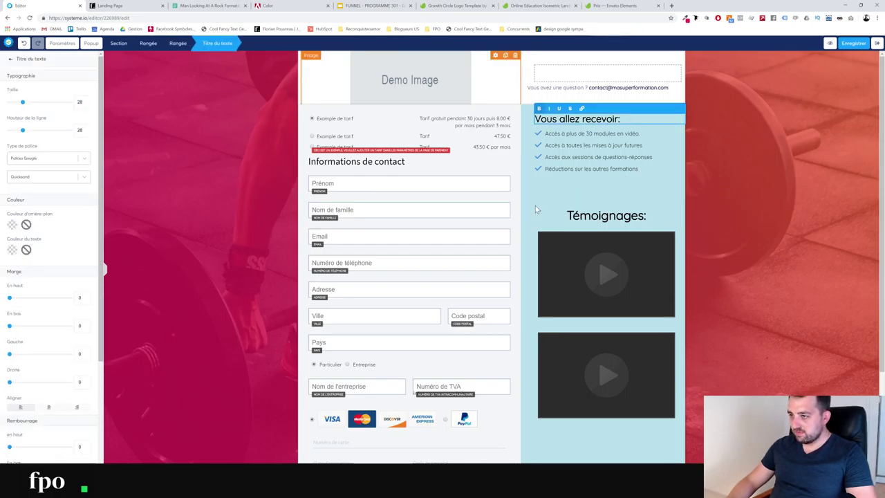
pyautogui.click(535, 205)
pyautogui.click(528, 213)
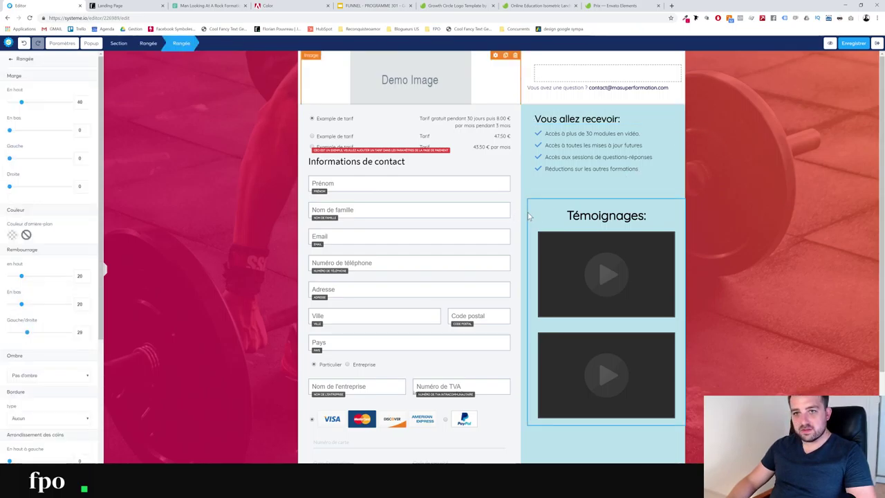
pyautogui.click(526, 118)
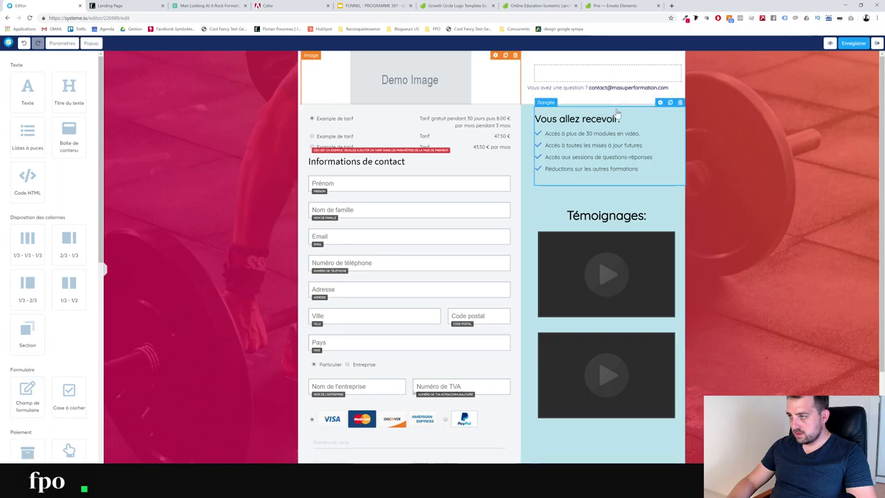
pyautogui.click(527, 114)
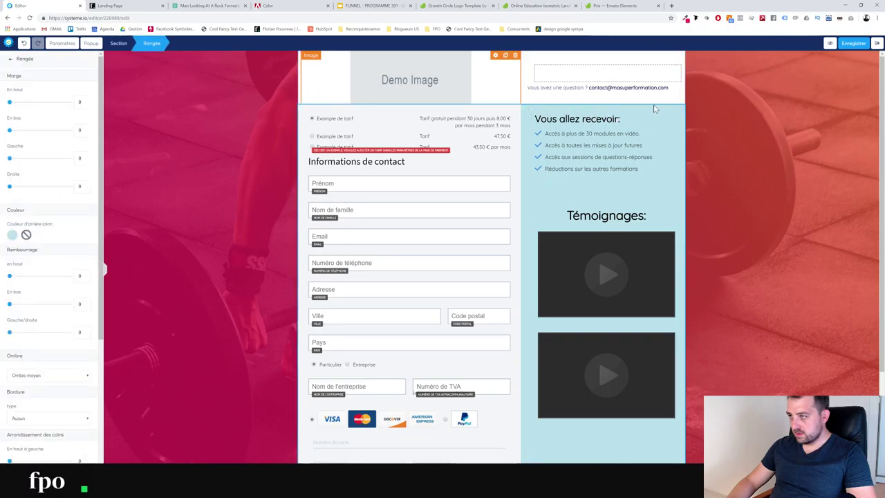
pyautogui.click(14, 236)
pyautogui.moveTo(21, 256); pyautogui.dragTo(12, 246)
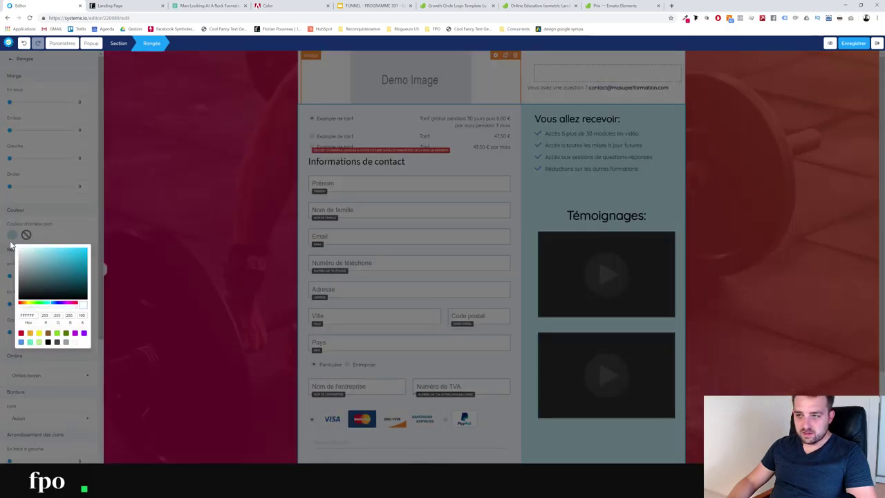
pyautogui.click(66, 224)
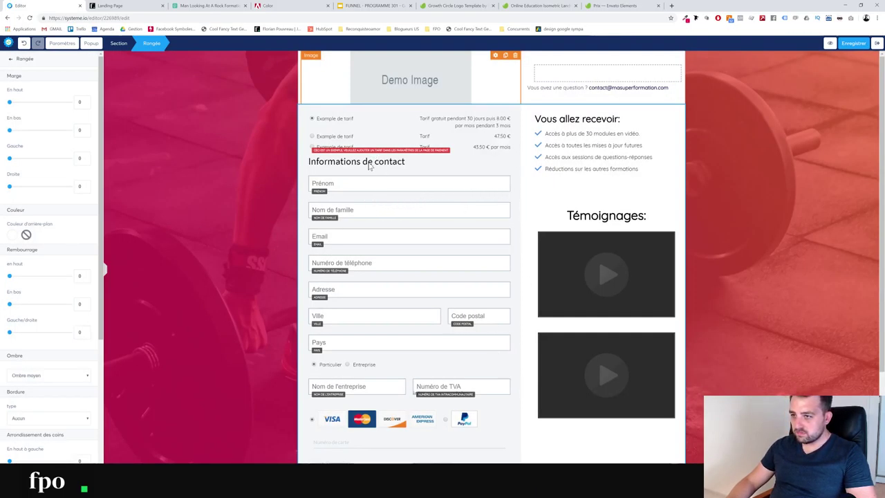
# Select the benefits checklist element
pyautogui.scroll(-3, 415, 276)
pyautogui.scroll(1, 642, 242)
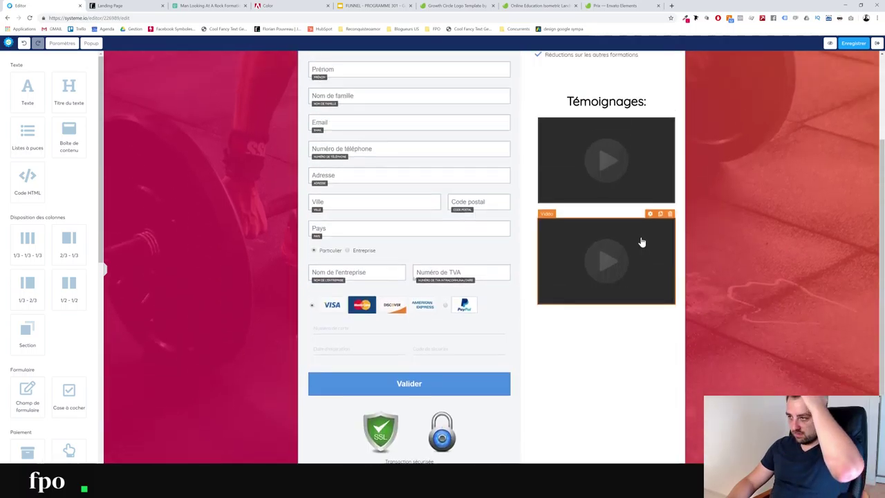
pyautogui.scroll(2, 642, 242)
pyautogui.click(563, 138)
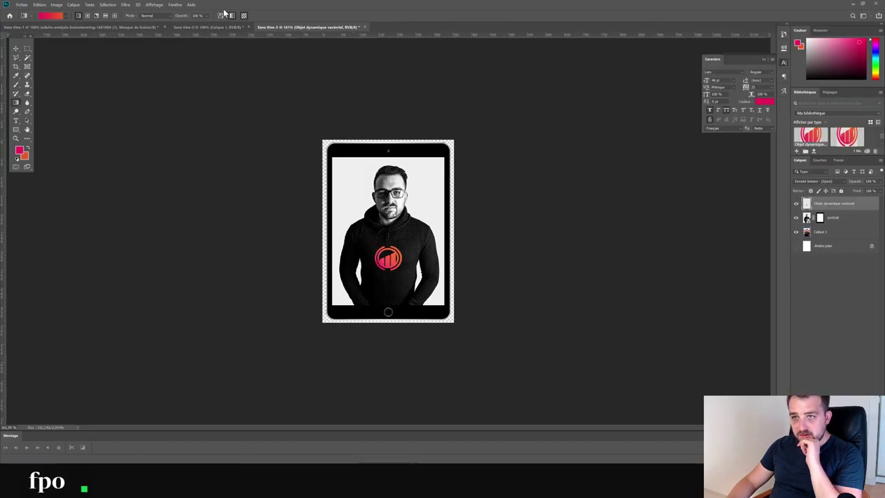
# Return to the Sans titre-3 tablet mockup and copy its orange-red background hex code
pyautogui.click(181, 27)
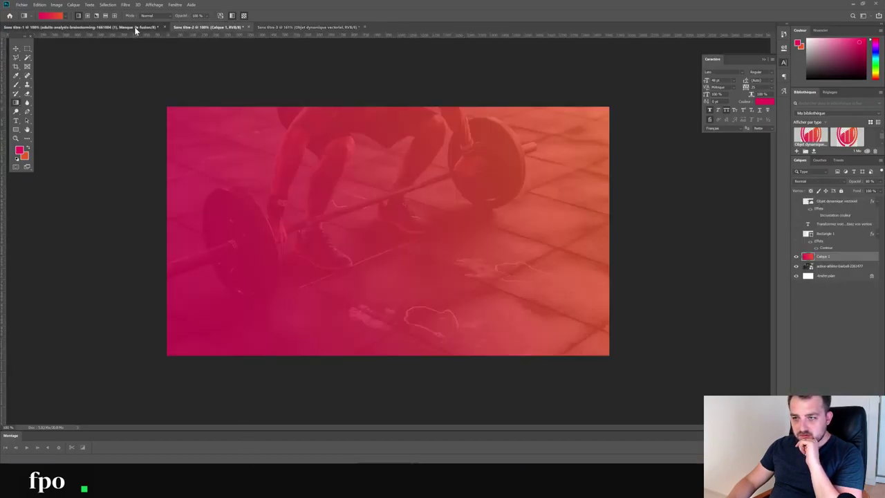
pyautogui.click(134, 26)
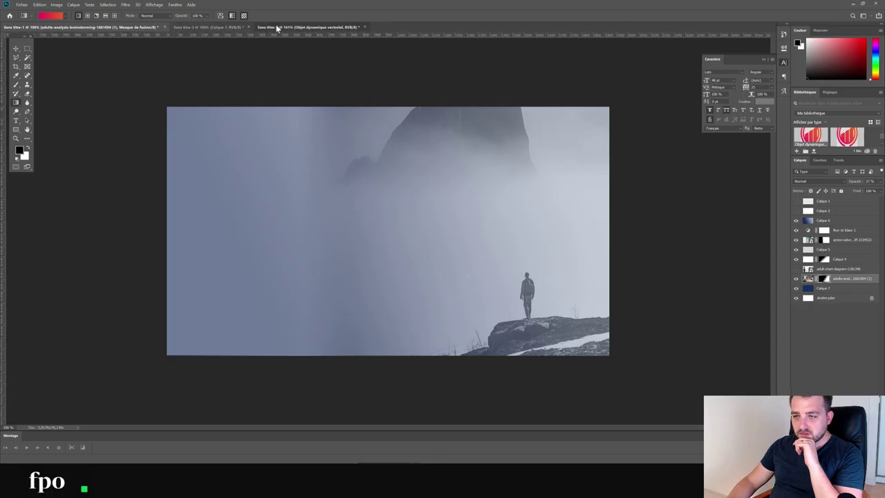
pyautogui.click(277, 28)
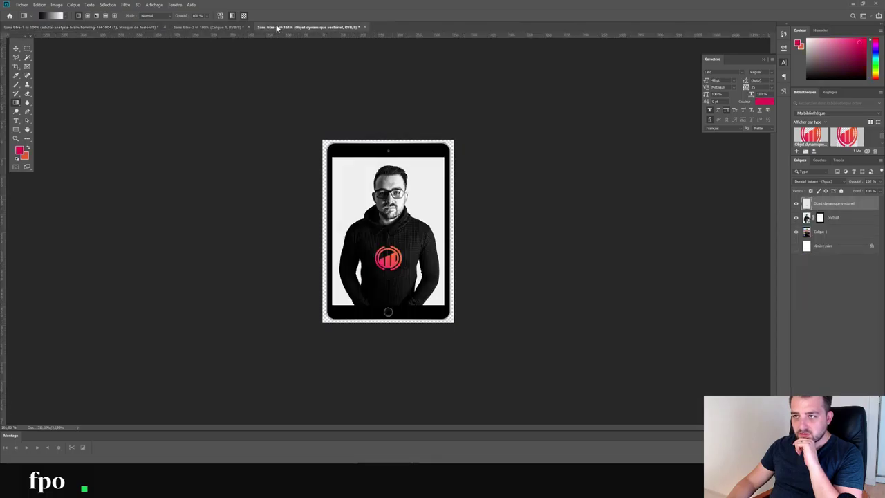
pyautogui.click(25, 158)
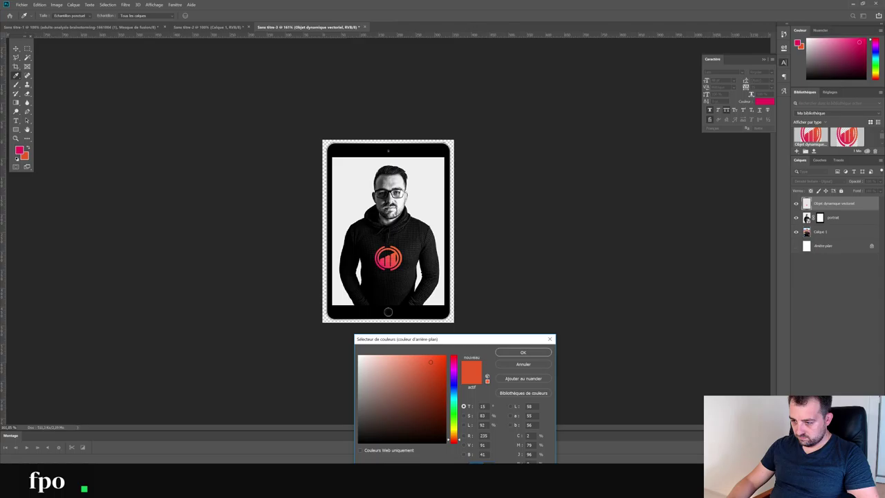
pyautogui.rightClick(477, 378)
pyautogui.click(525, 398)
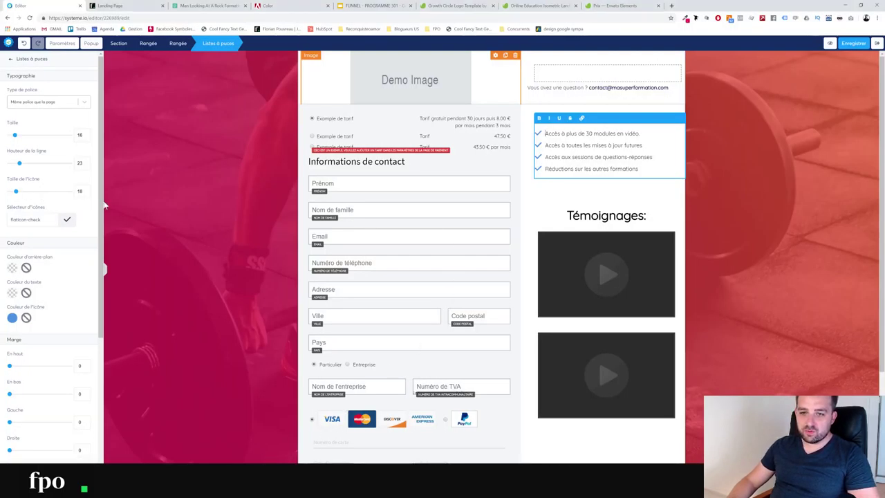
# Switch the checklist to a different flaticon-interface check icon
pyautogui.click(36, 224)
pyautogui.click(30, 258)
pyautogui.click(39, 215)
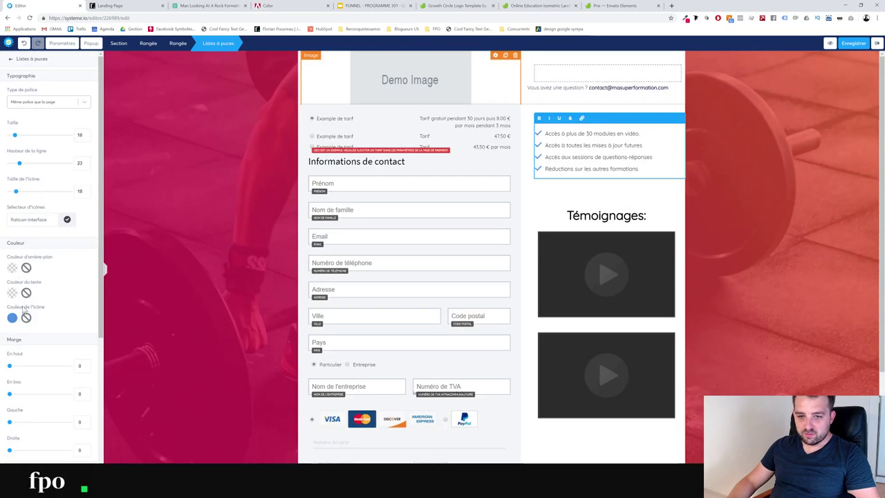
# Colour the checklist icons orange-red (235, 91, 41) using the copied hex code
pyautogui.click(12, 318)
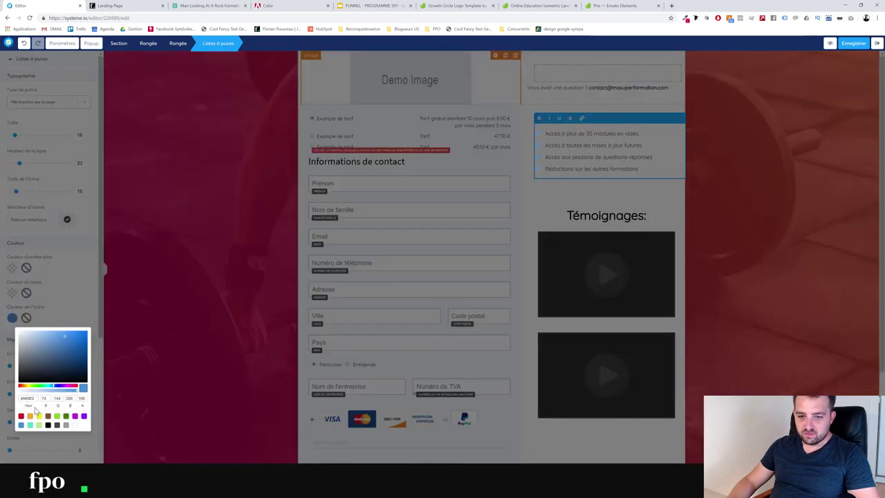
pyautogui.hotkey('ctrl', 'v')
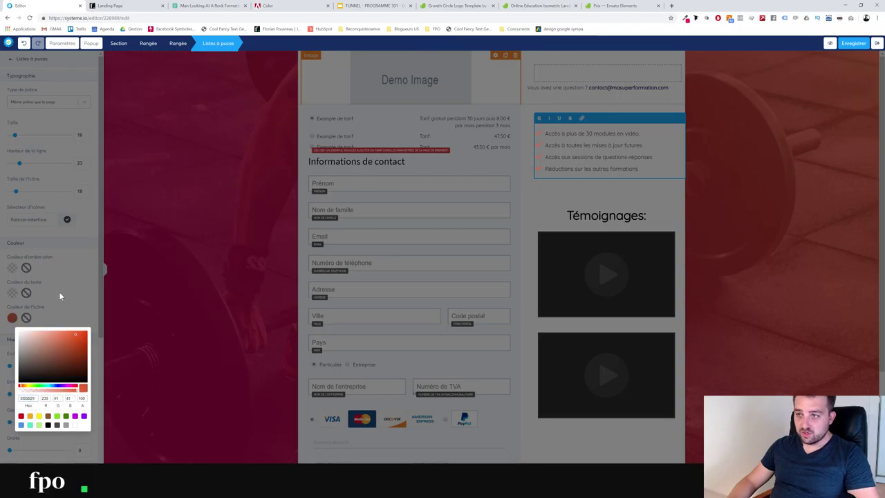
pyautogui.click(59, 291)
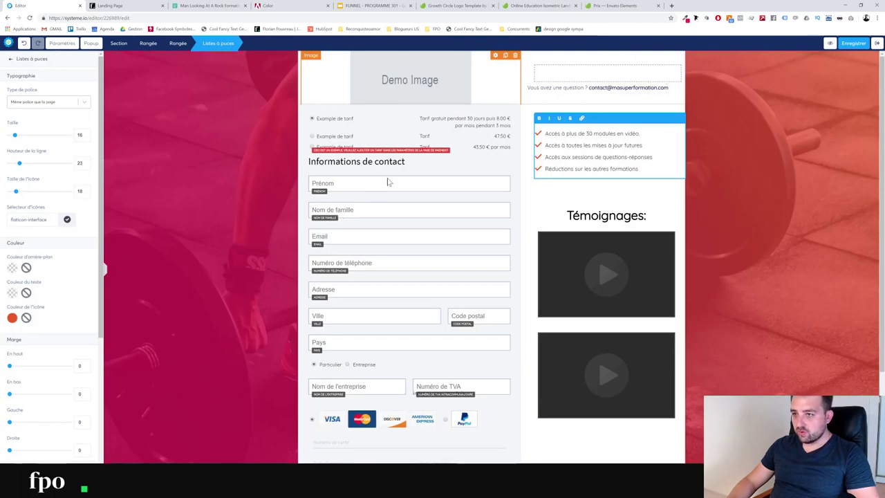
pyautogui.click(11, 61)
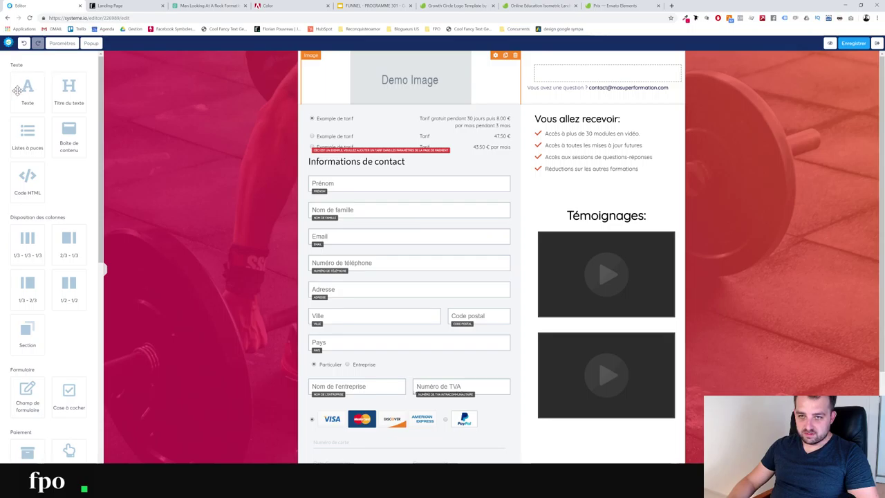
# Add a heading above the prices reading 'PAYEZ POUR RESERVER VOTRE PLACE AU PROGRAMME 301'
pyautogui.moveTo(57, 86); pyautogui.dragTo(369, 120)
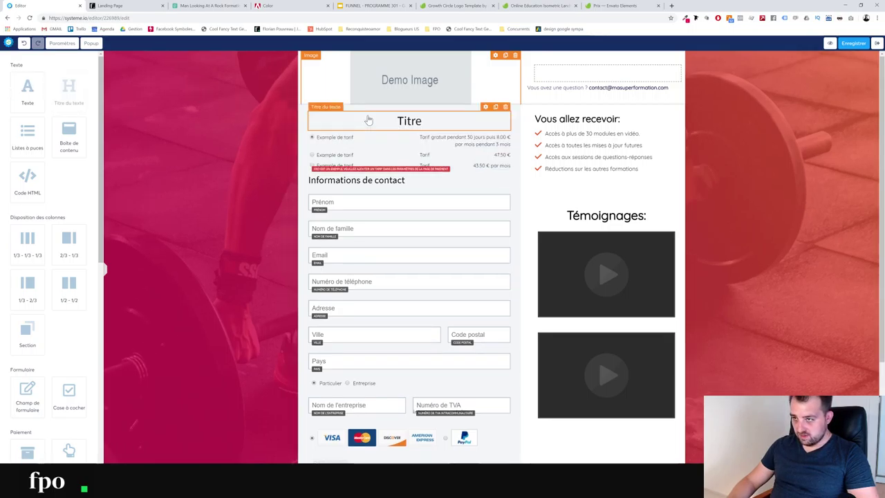
pyautogui.click(370, 120)
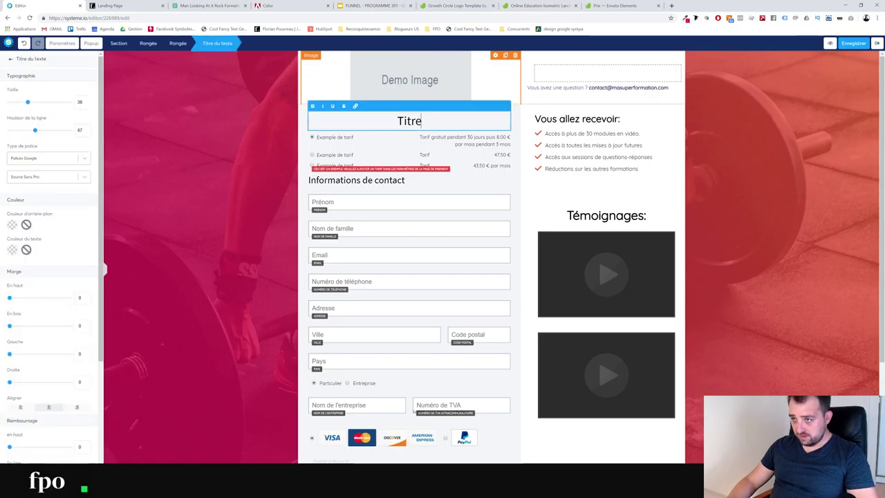
pyautogui.hotkey('ctrl', 'a')
pyautogui.write('BON')
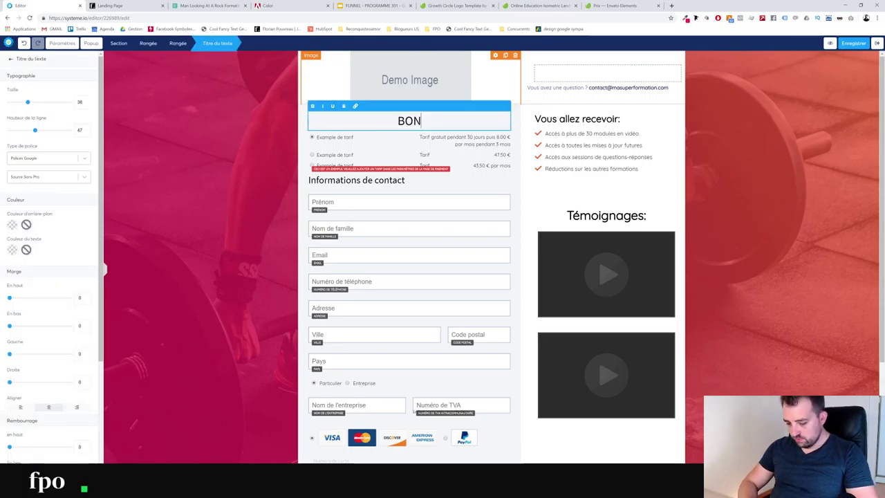
pyautogui.press('BackSpace')
pyautogui.press('BackSpace')
pyautogui.press('BackSpace')
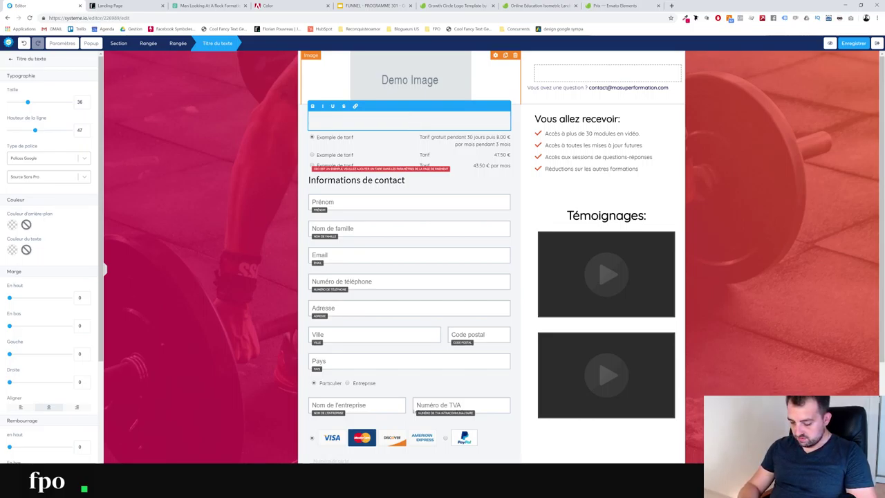
pyautogui.write('RESERVER')
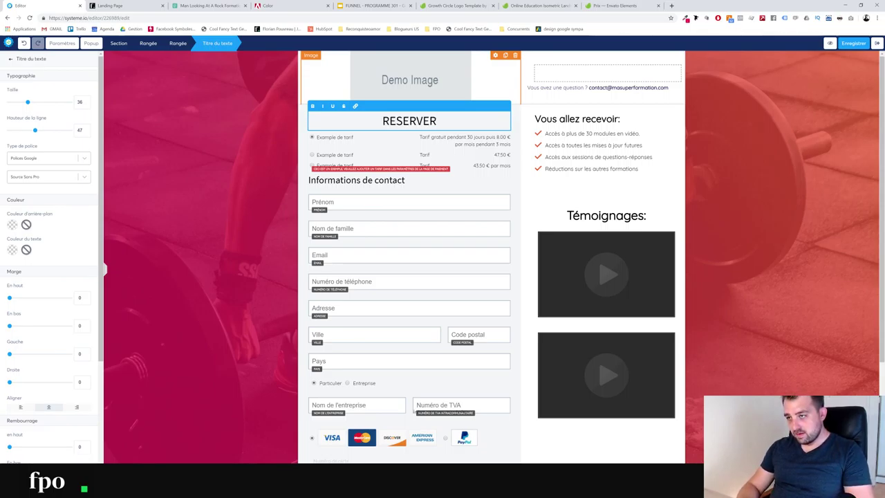
pyautogui.write(' VOTRE PL')
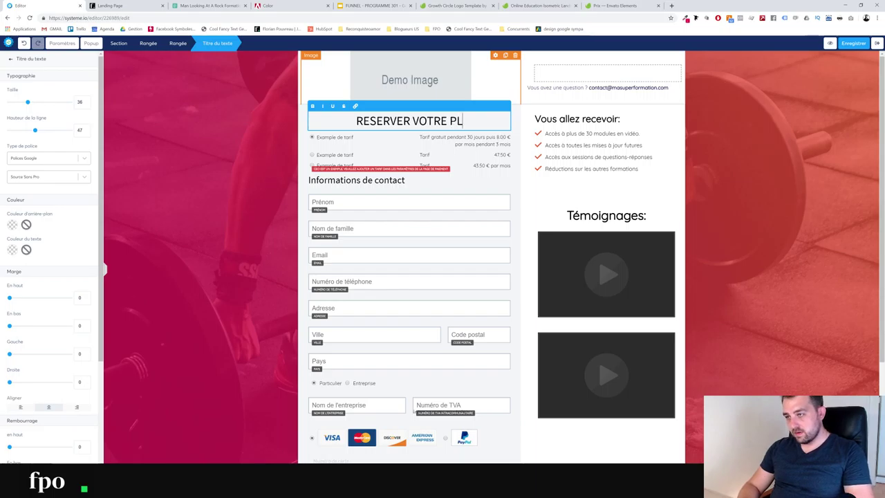
pyautogui.write('ACE ')
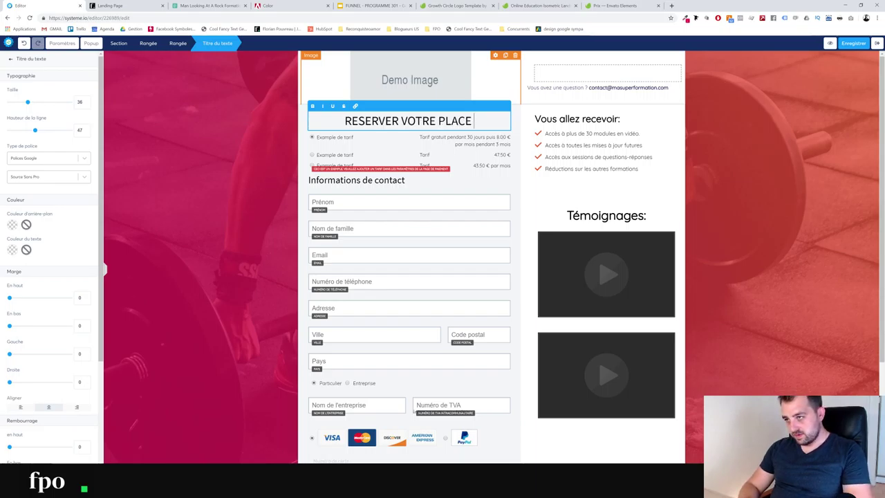
pyautogui.write('AU PROG')
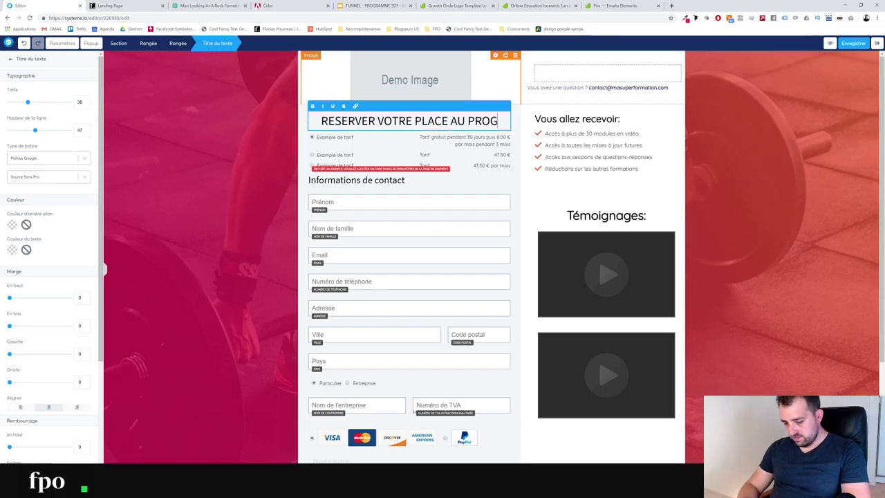
pyautogui.write('RAMME 301')
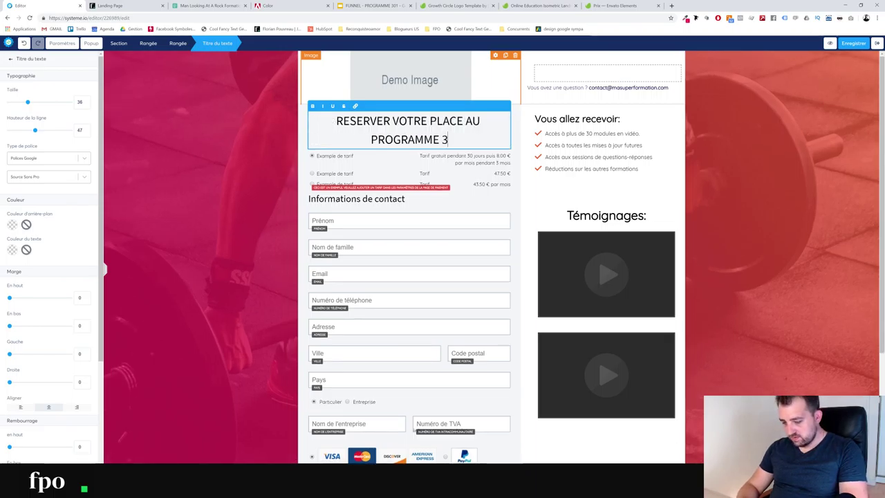
pyautogui.doubleClick(364, 121)
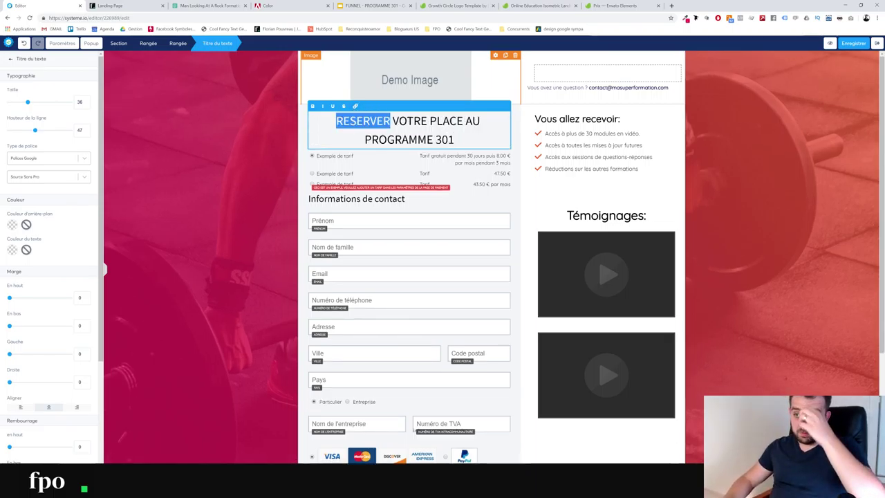
pyautogui.write('PAYE')
pyautogui.write('Z')
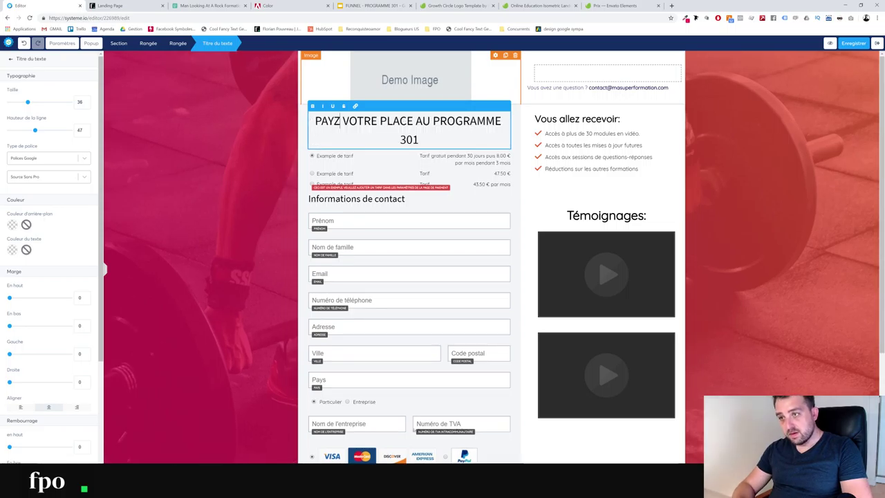
pyautogui.press('BackSpace')
pyautogui.write('EZ ')
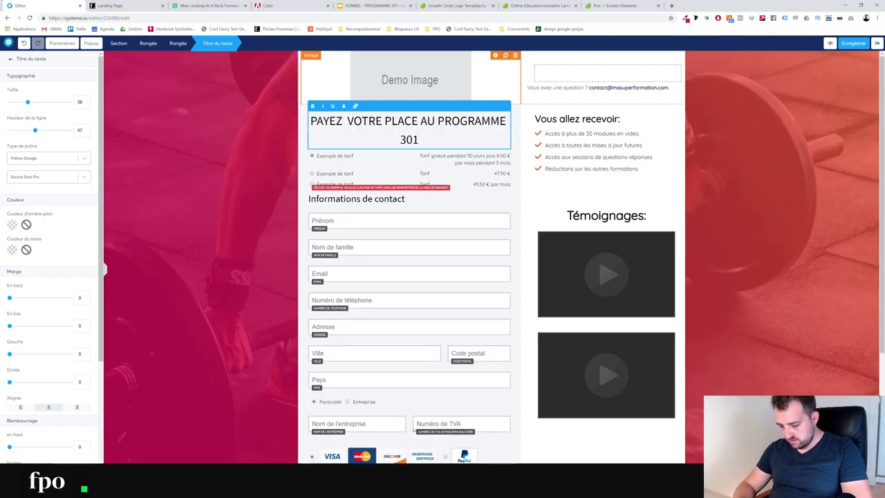
pyautogui.write('POUR R')
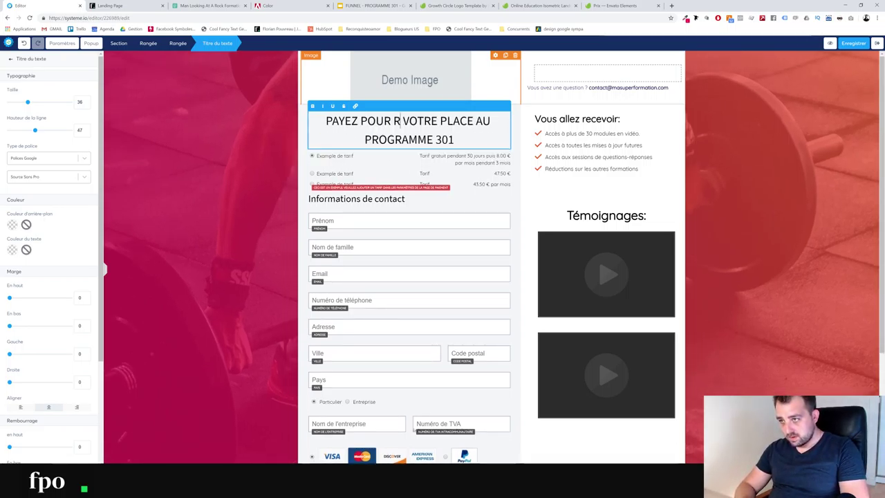
pyautogui.write('ESERVER')
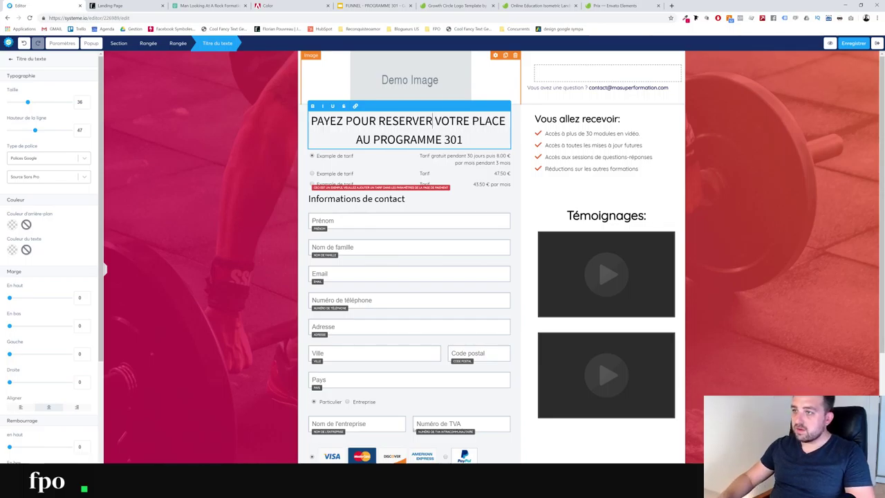
# Make the heading bold with a 24 bottom margin and left alignment
pyautogui.hotkey('ctrl', 'a')
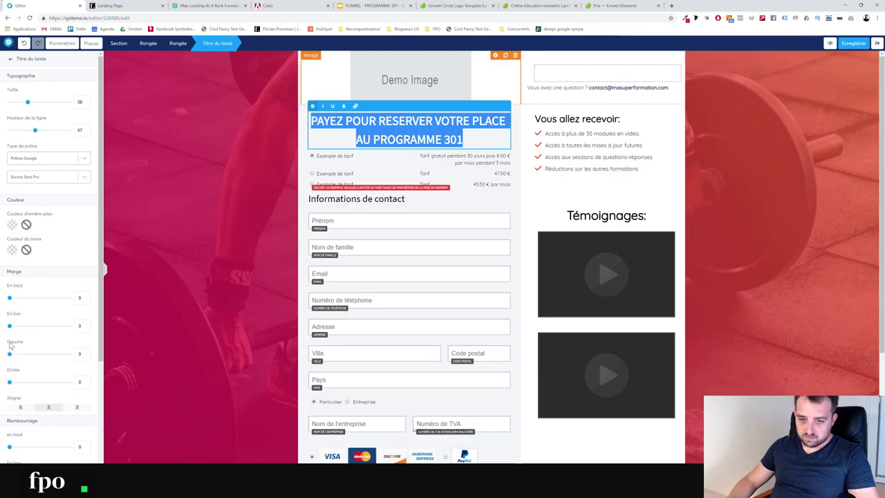
pyautogui.moveTo(13, 328); pyautogui.dragTo(16, 327)
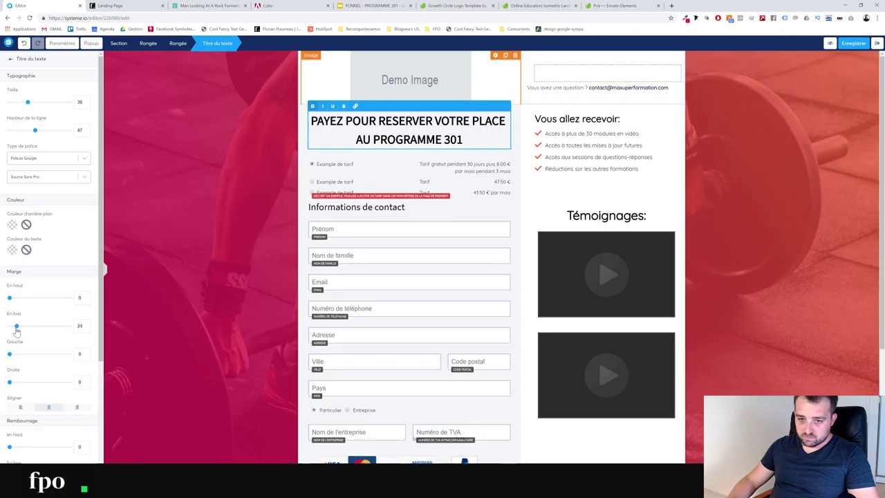
pyautogui.click(21, 407)
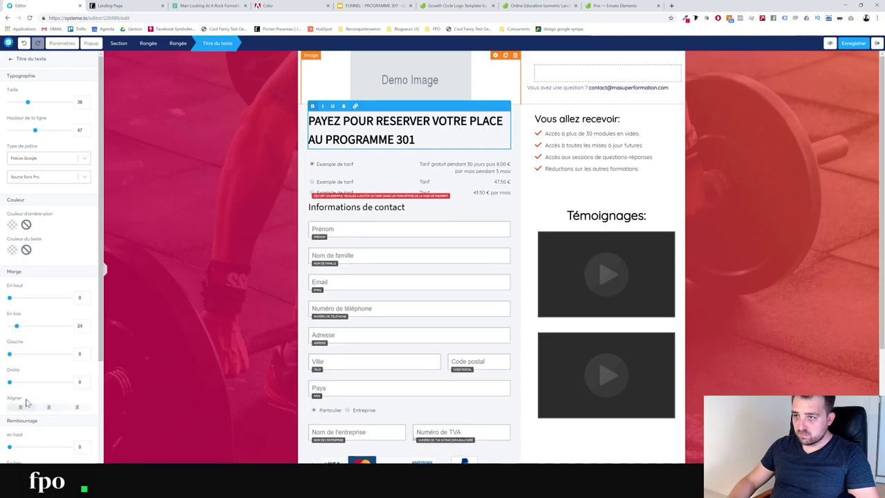
pyautogui.click(660, 125)
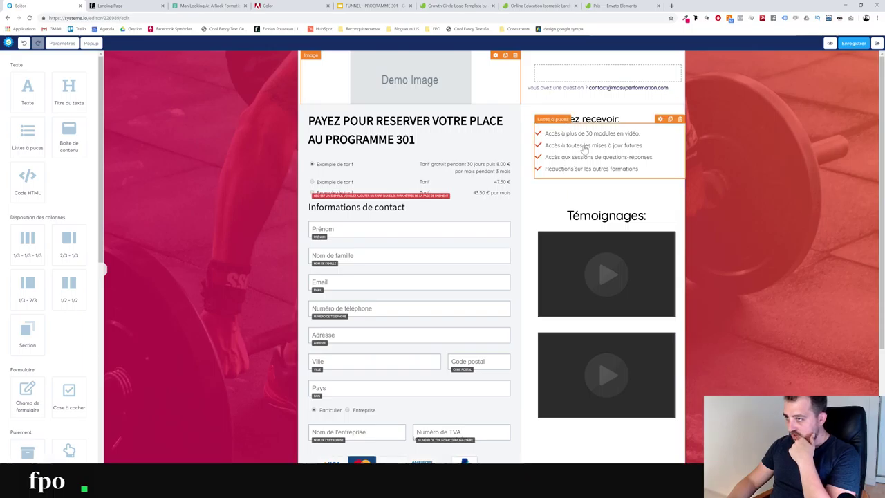
pyautogui.scroll(-3, 428, 283)
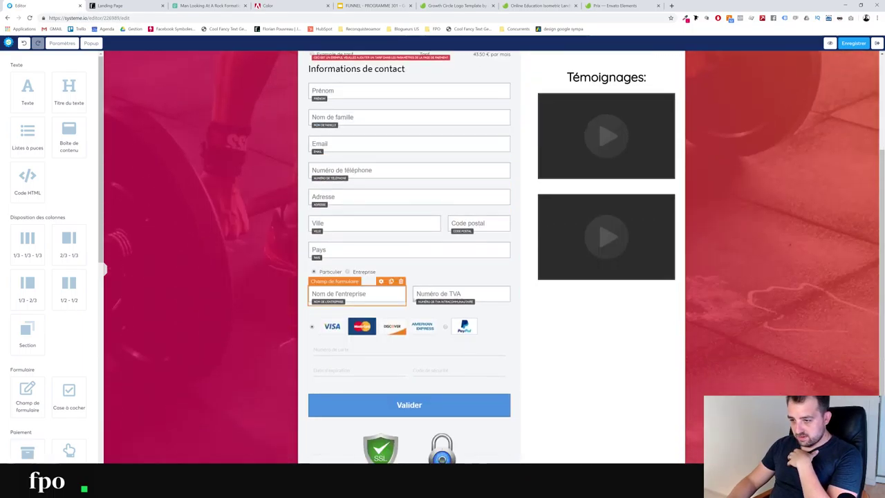
# Give the Valider payment button the brand pink background colour from Photoshop
pyautogui.click(482, 403)
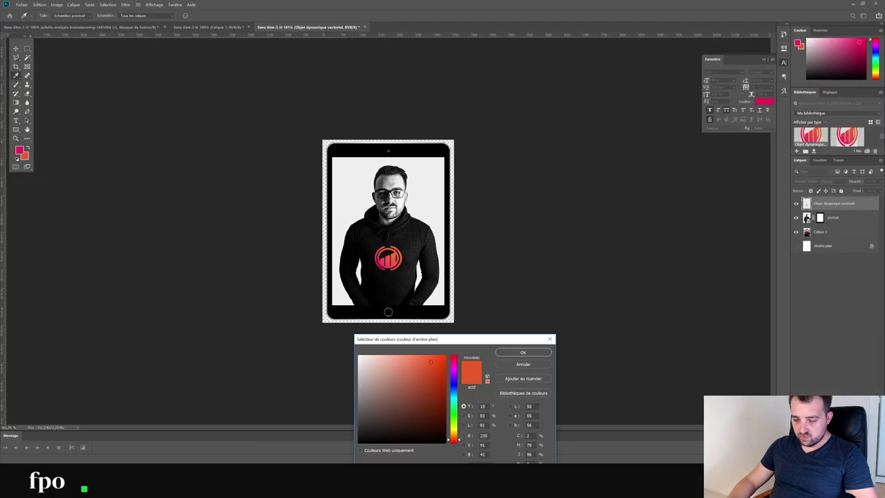
pyautogui.click(20, 148)
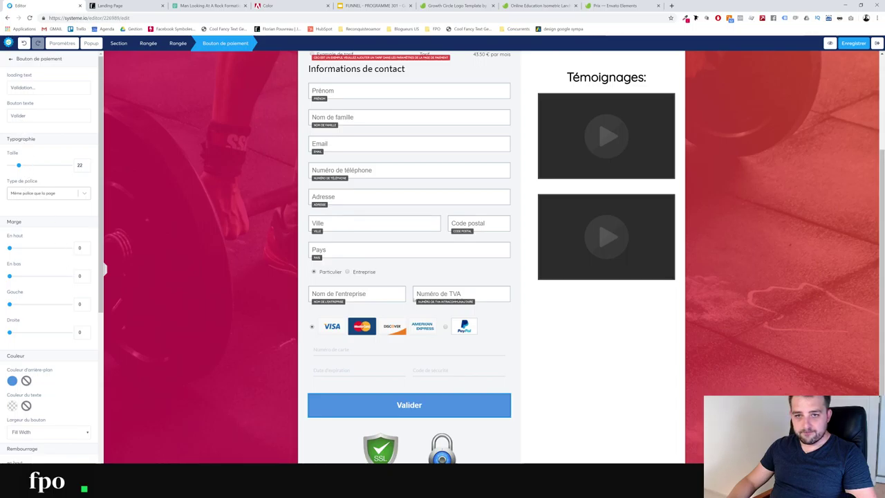
pyautogui.click(13, 381)
pyautogui.click(12, 380)
pyautogui.click(12, 382)
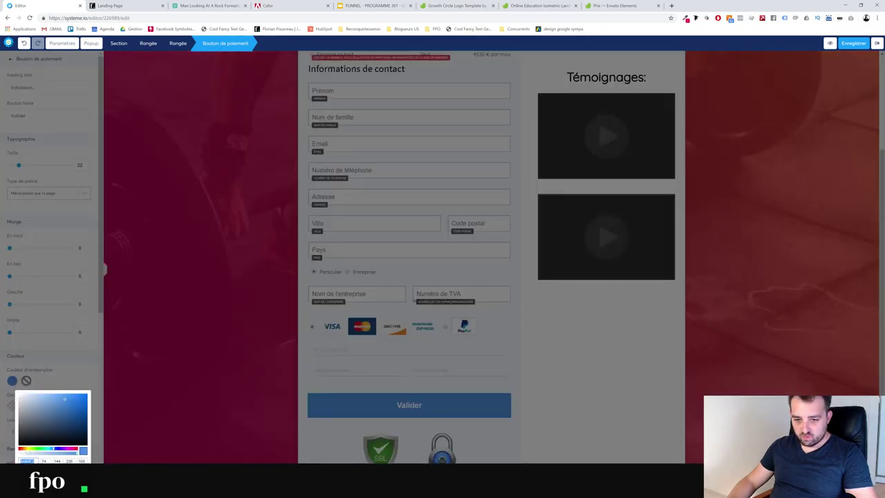
pyautogui.hotkey('ctrl', 'v')
pyautogui.click(66, 378)
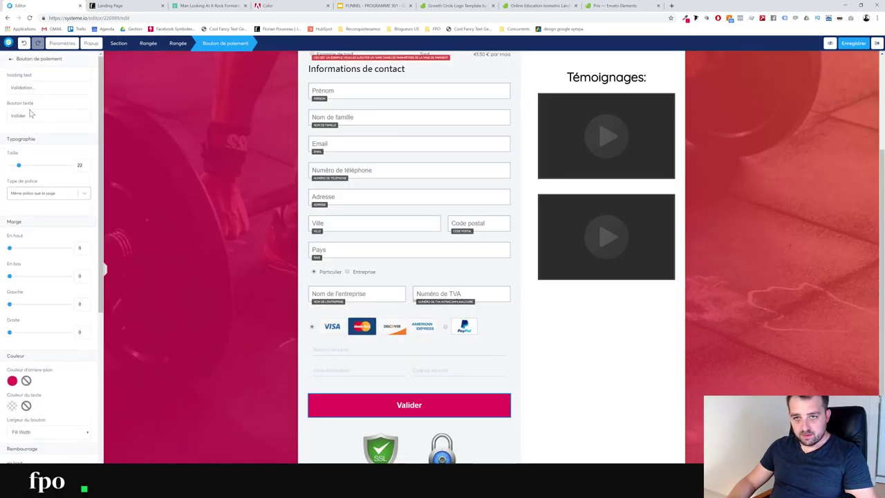
# Change the button label to 'PAYER MA COMMANDE'
pyautogui.moveTo(4, 118); pyautogui.dragTo(3, 117)
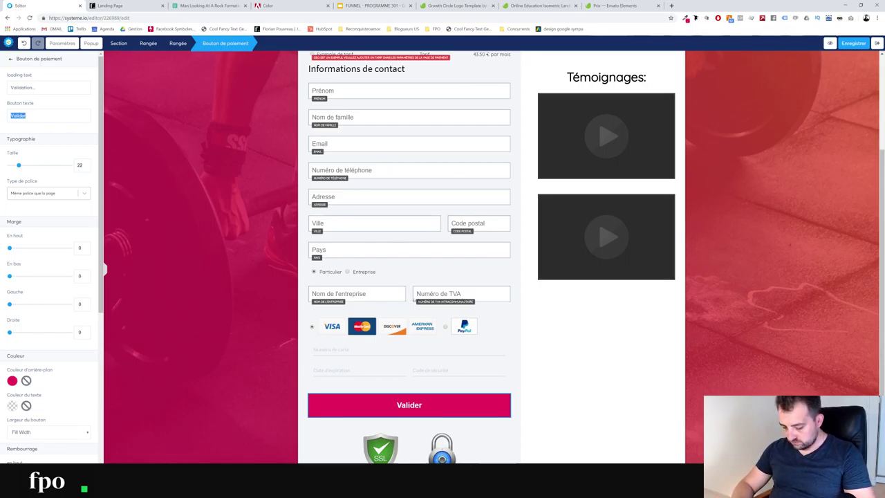
pyautogui.write('PA')
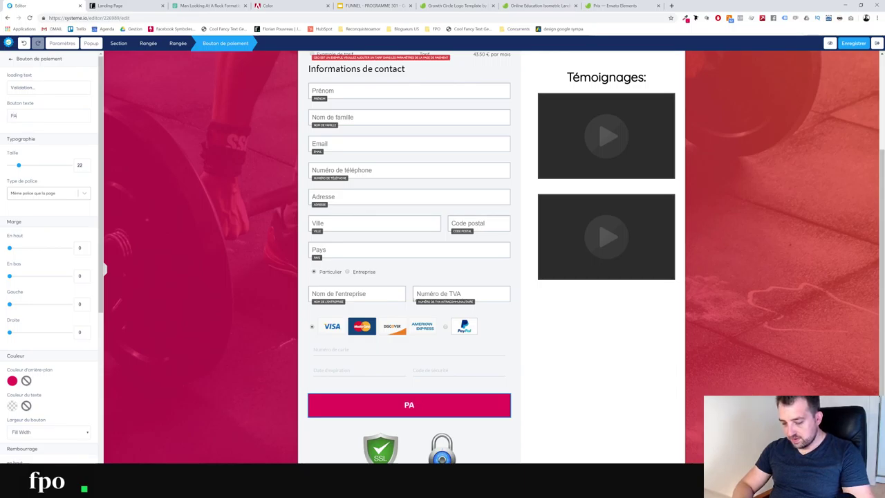
pyautogui.write('YER MA C')
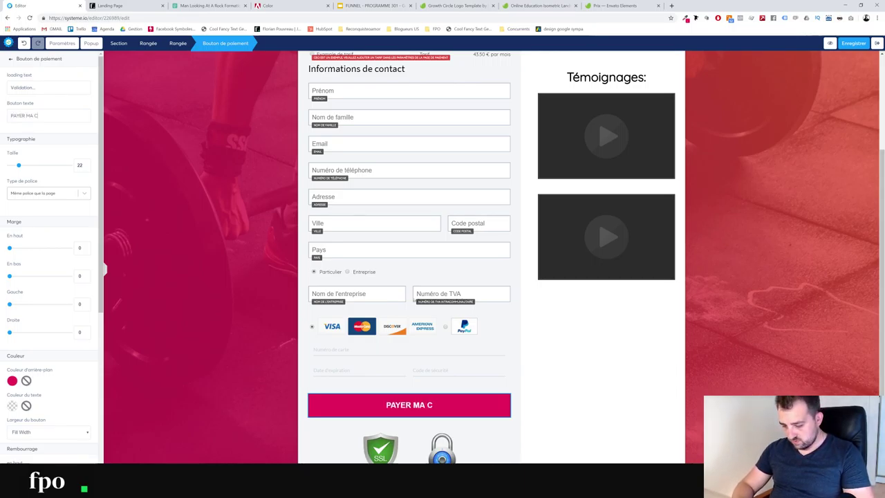
pyautogui.write('OMMANDE')
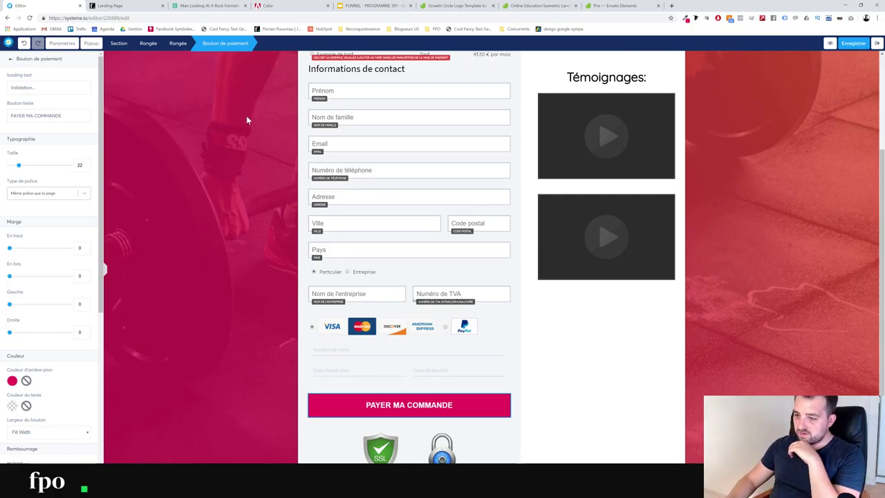
pyautogui.click(541, 390)
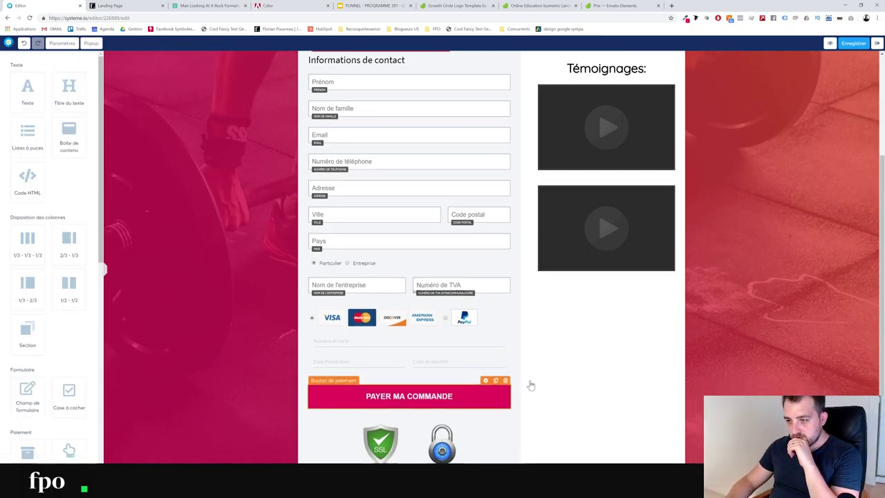
# Save the order page and leave the editor
pyautogui.scroll(2, 411, 343)
pyautogui.scroll(1, 411, 343)
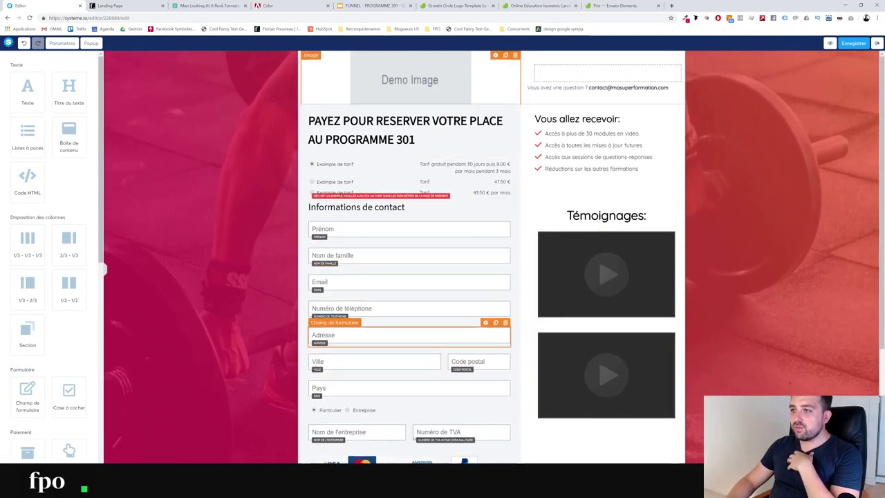
pyautogui.click(851, 46)
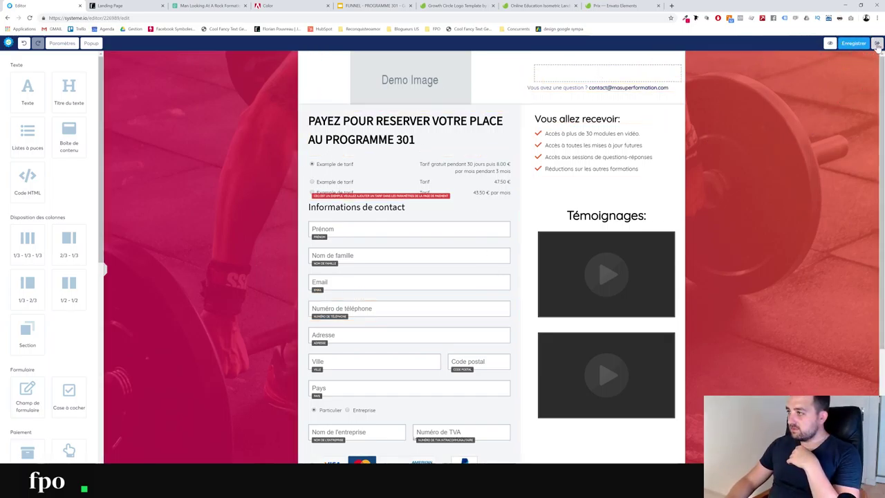
pyautogui.click(877, 43)
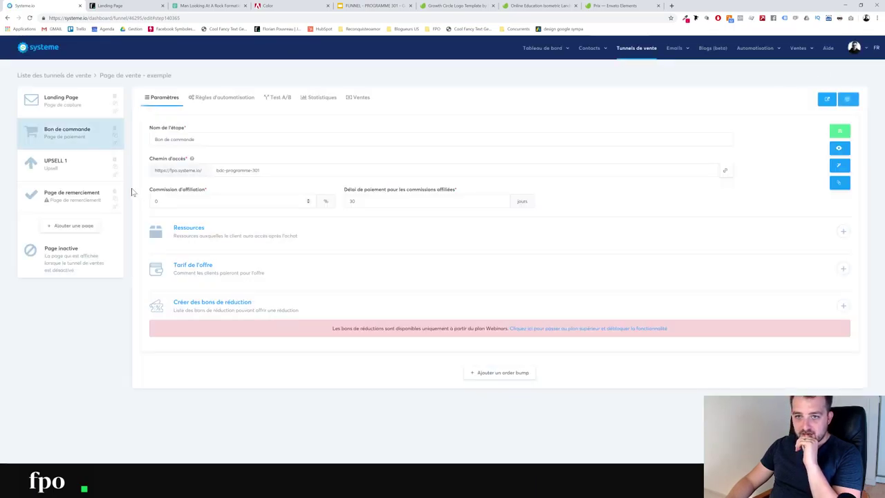
# Start a new Abonnement-type price for the Bon de commande step's offer
pyautogui.click(83, 170)
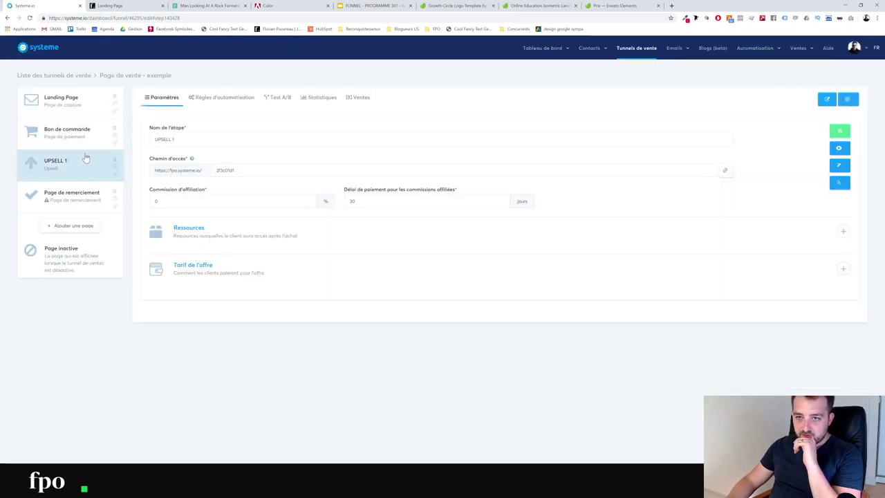
pyautogui.click(88, 135)
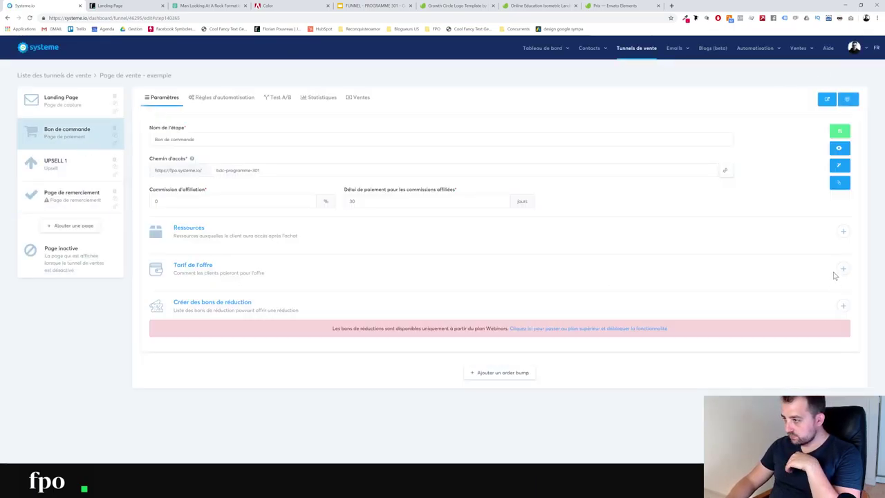
pyautogui.click(843, 269)
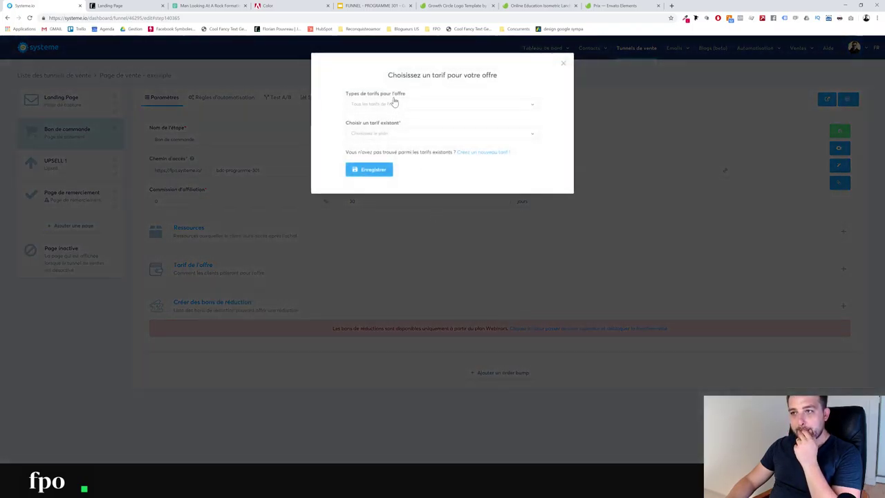
pyautogui.click(374, 103)
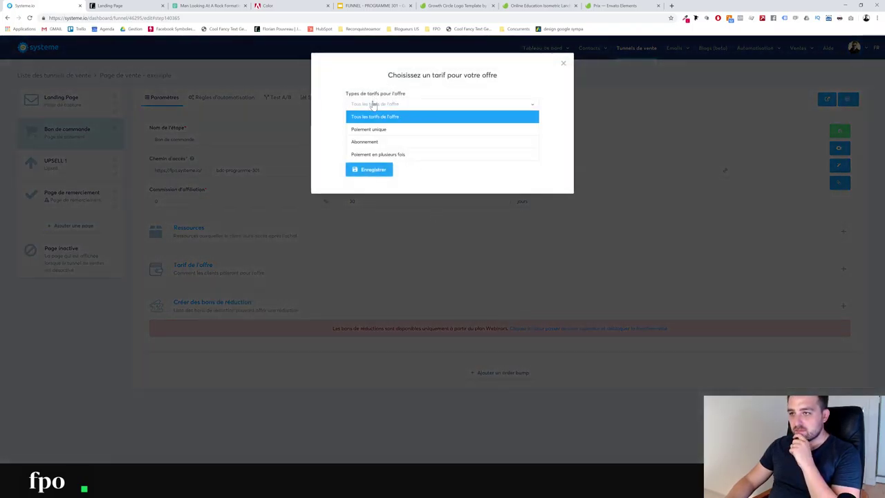
pyautogui.click(374, 143)
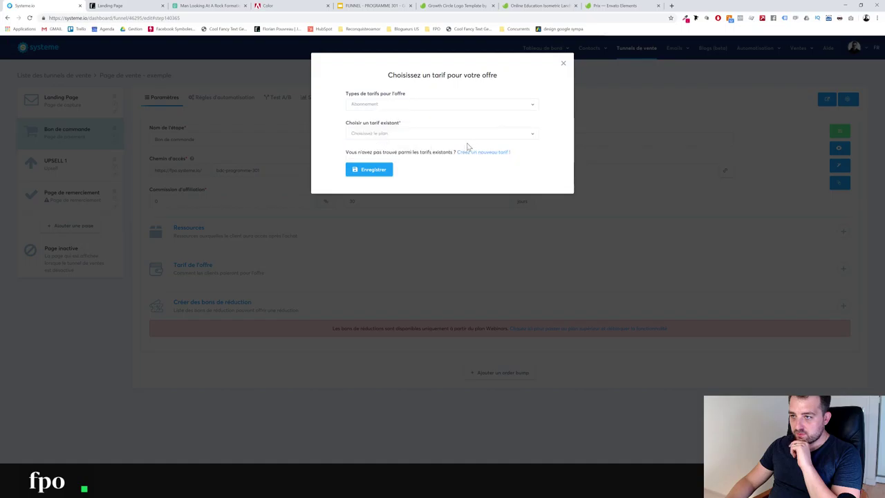
pyautogui.click(468, 136)
pyautogui.click(428, 146)
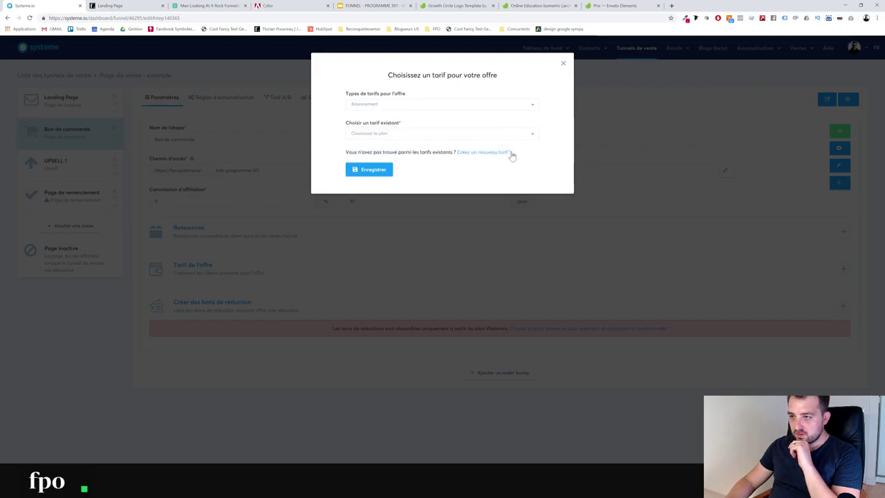
pyautogui.click(484, 152)
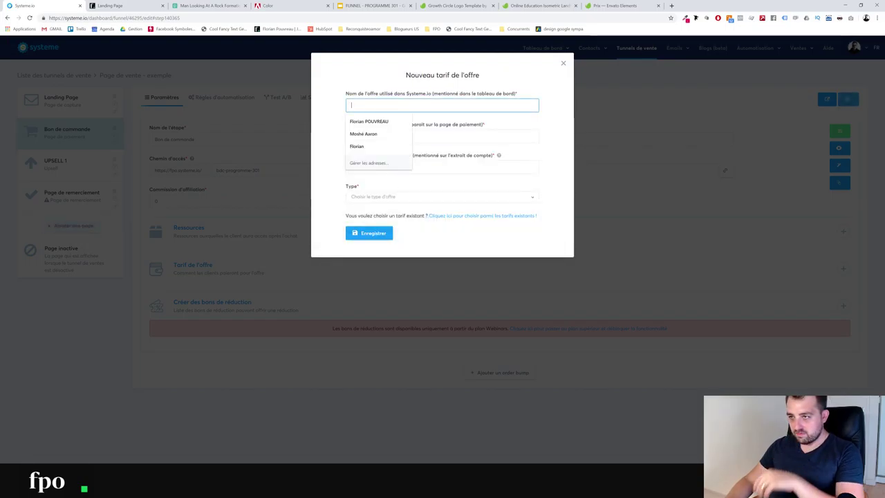
# Name the price 'Abonnement Programme 301', product Programme 301, type Abonnement, description 'Programme 301 Mensuel'
pyautogui.write('Abonnement Programme 301')
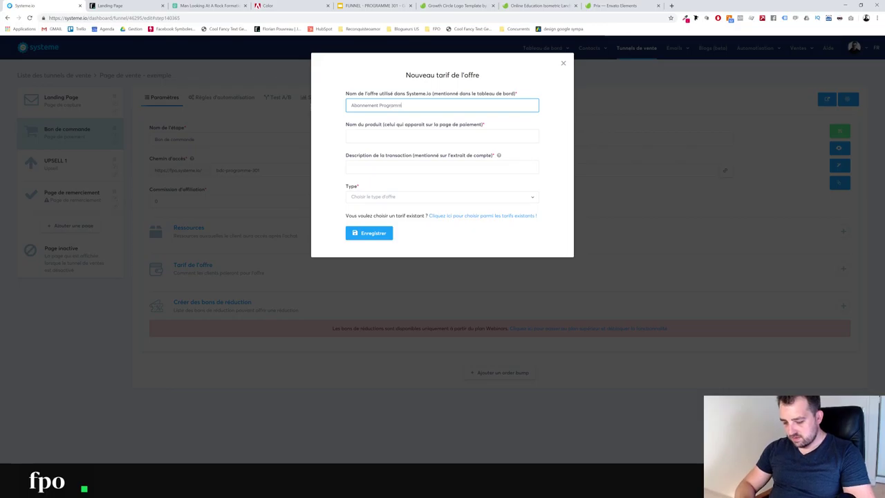
pyautogui.click(388, 136)
pyautogui.write('Pro')
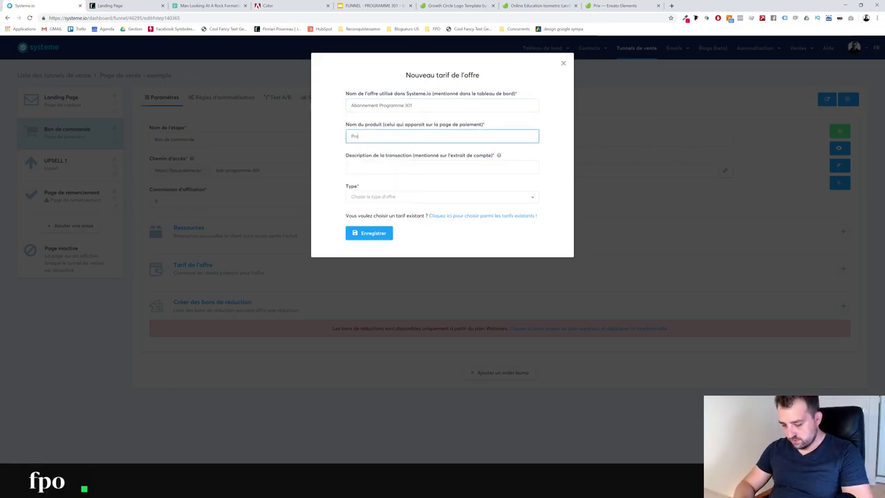
pyautogui.write('gramme 3')
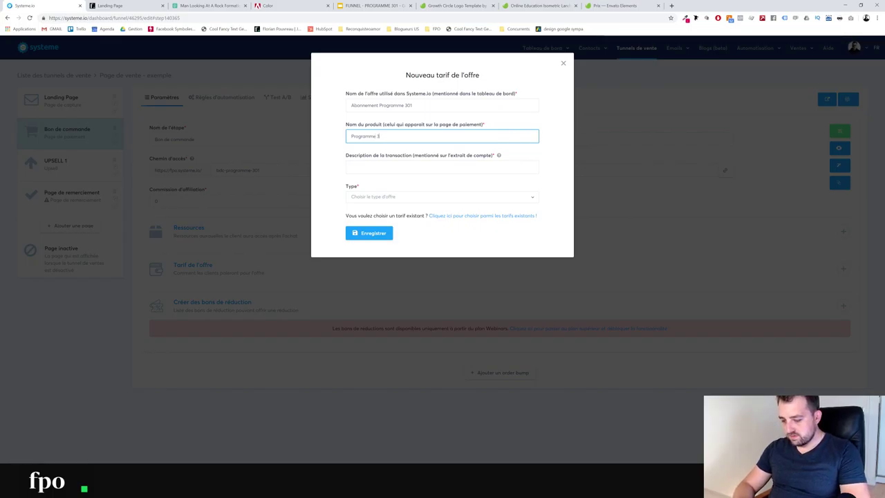
pyautogui.write('01')
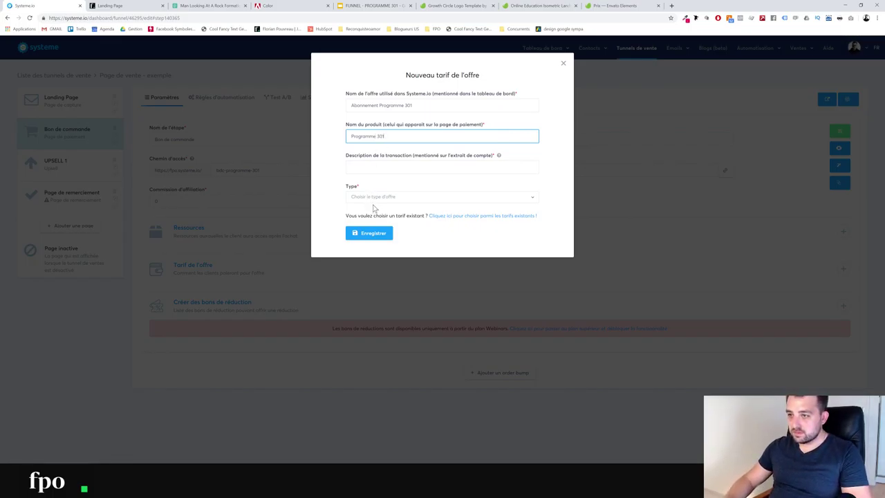
pyautogui.click(372, 199)
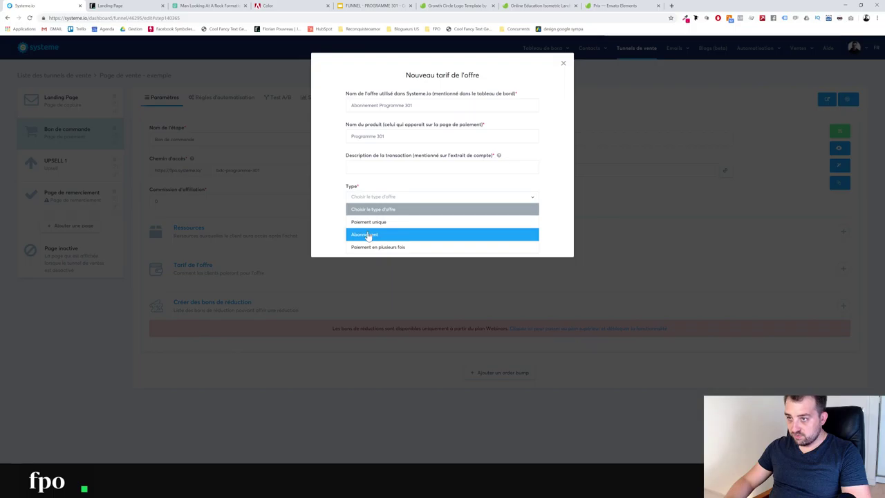
pyautogui.click(367, 235)
pyautogui.click(377, 167)
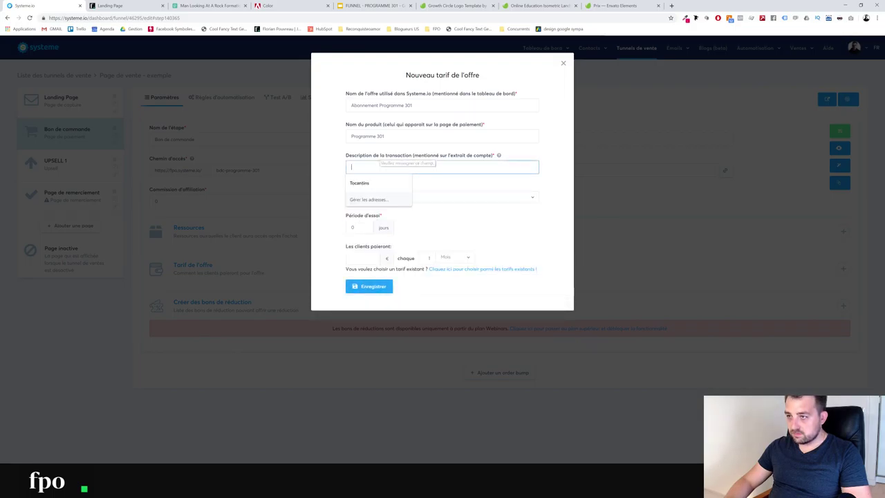
pyautogui.write('Abonnement')
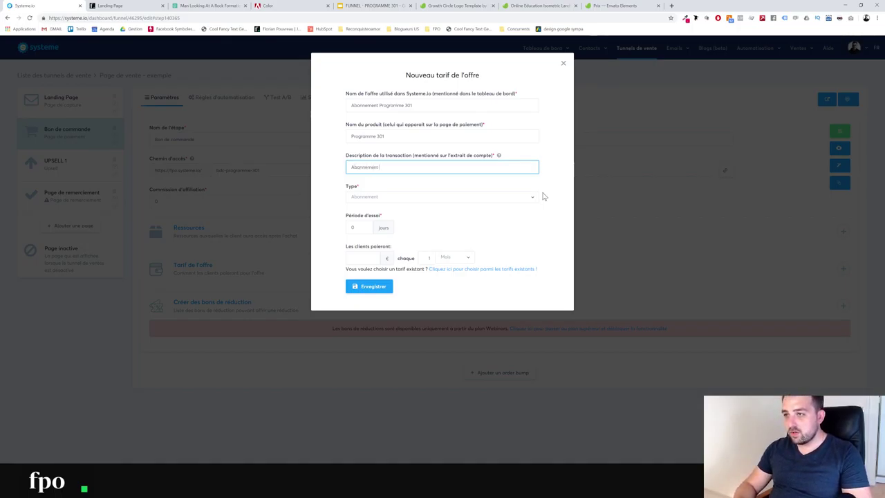
pyautogui.write(' Pro')
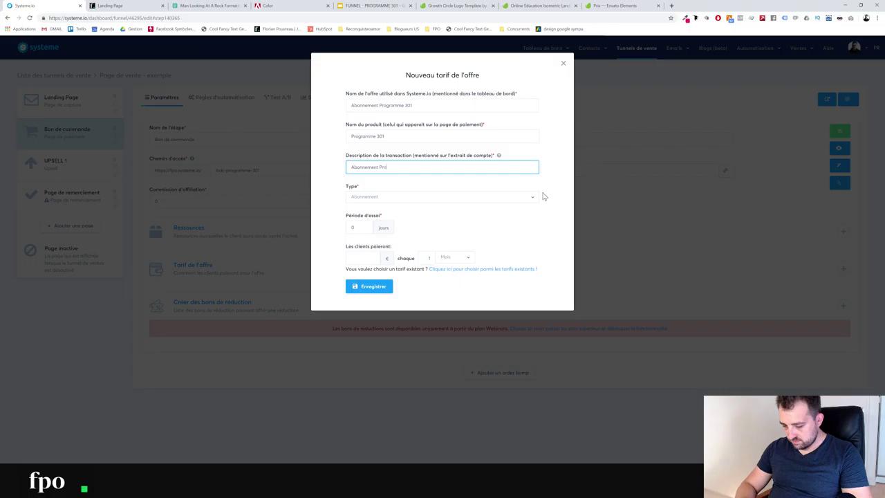
pyautogui.write('gr')
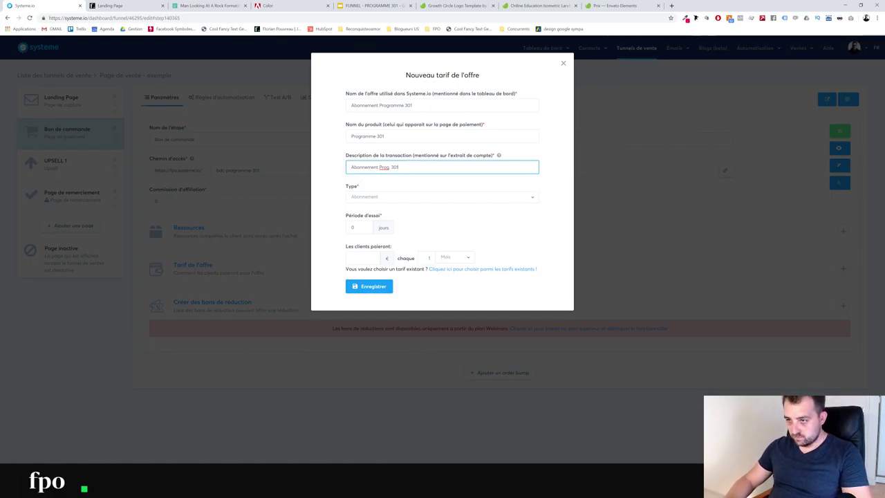
pyautogui.moveTo(360, 167); pyautogui.dragTo(391, 167)
pyautogui.press('BackSpace')
pyautogui.write('Prog')
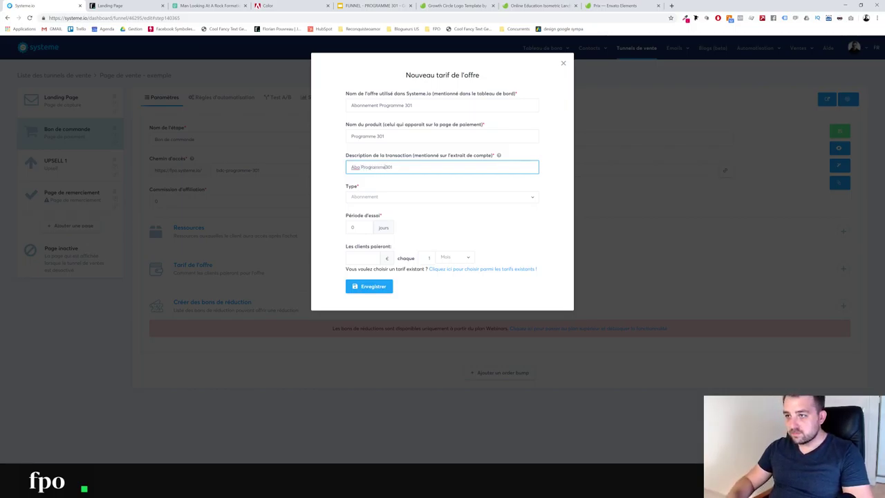
pyautogui.moveTo(361, 167); pyautogui.dragTo(331, 166)
pyautogui.press('BackSpace')
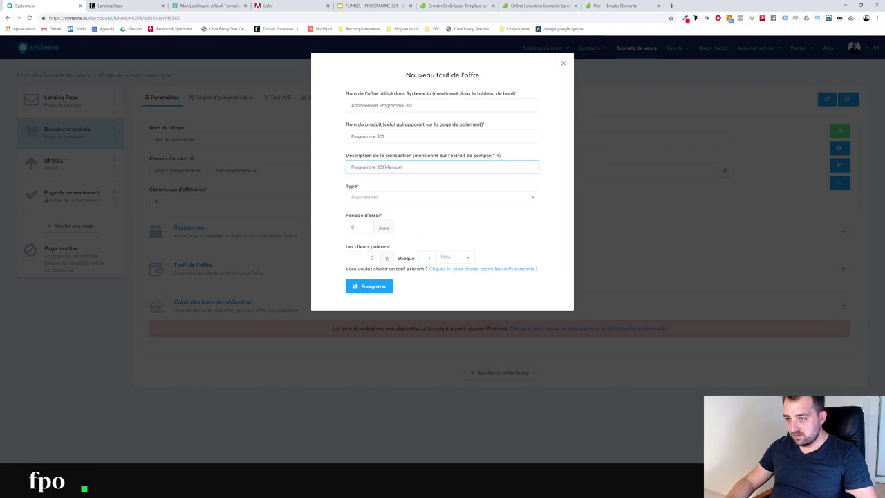
# Set a 7-day trial and 297 per month, then save the price
pyautogui.press('Tab')
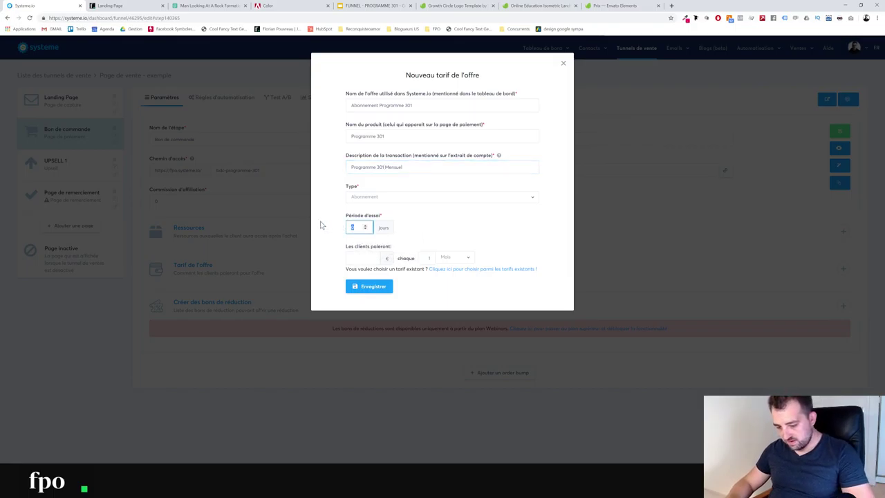
pyautogui.write('7')
pyautogui.click(445, 229)
pyautogui.click(367, 258)
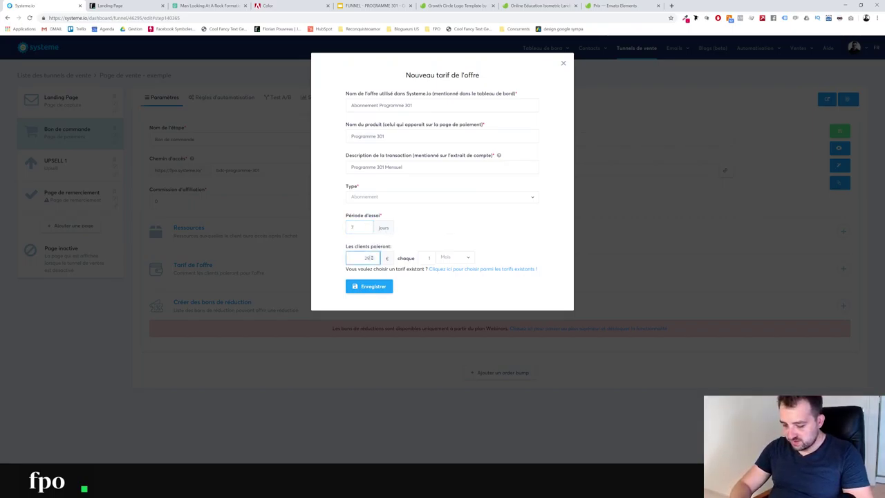
pyautogui.click(437, 215)
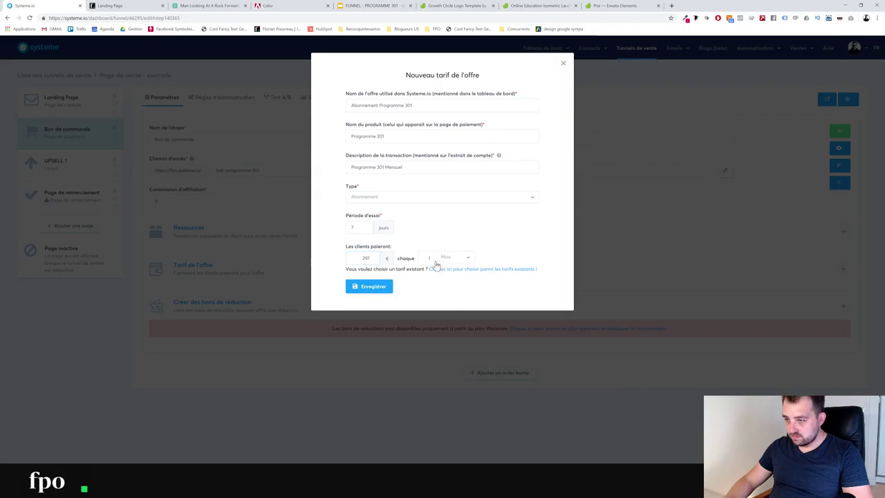
pyautogui.click(370, 286)
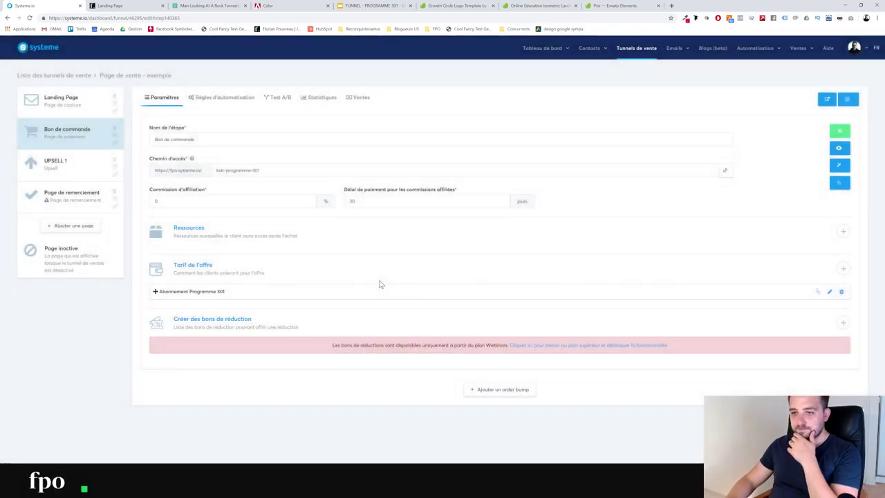
pyautogui.moveTo(155, 291)
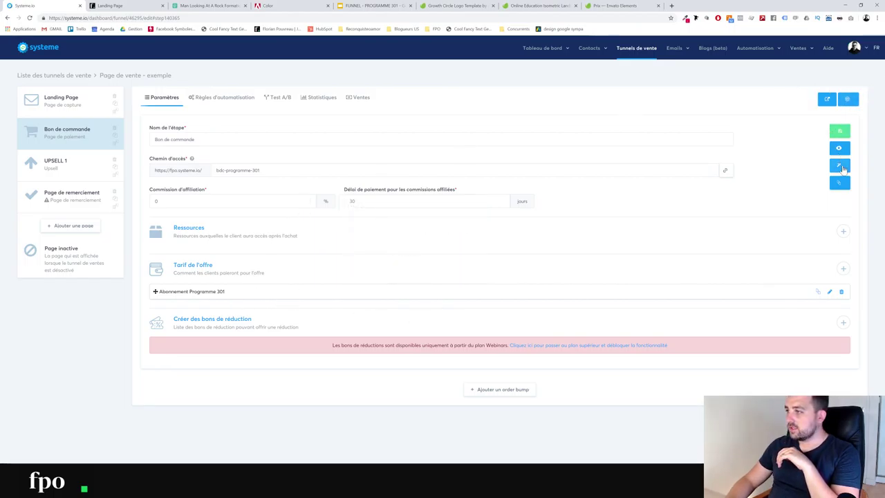
pyautogui.click(827, 100)
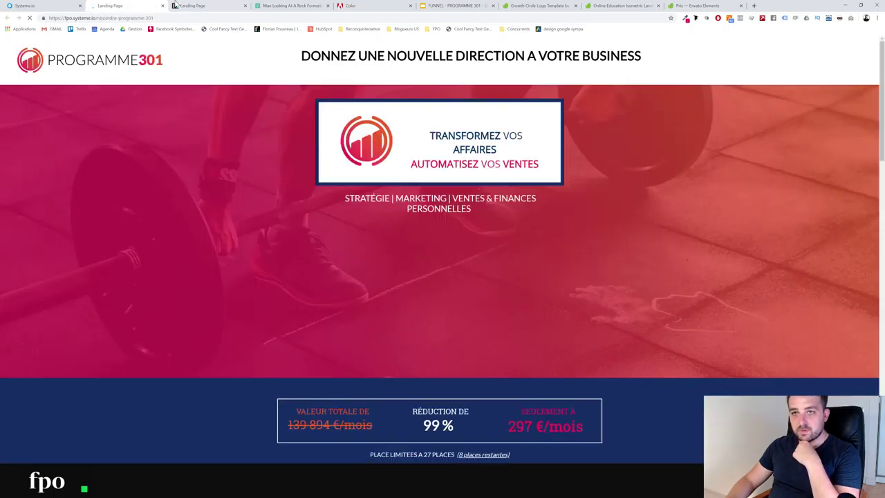
# Close the landing preview, then open and reload the live Bon de commande order page
pyautogui.click(163, 6)
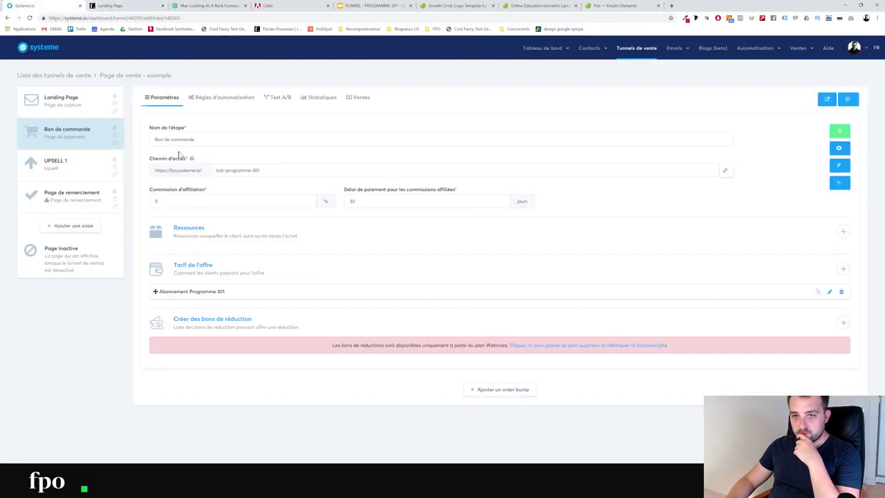
pyautogui.click(838, 147)
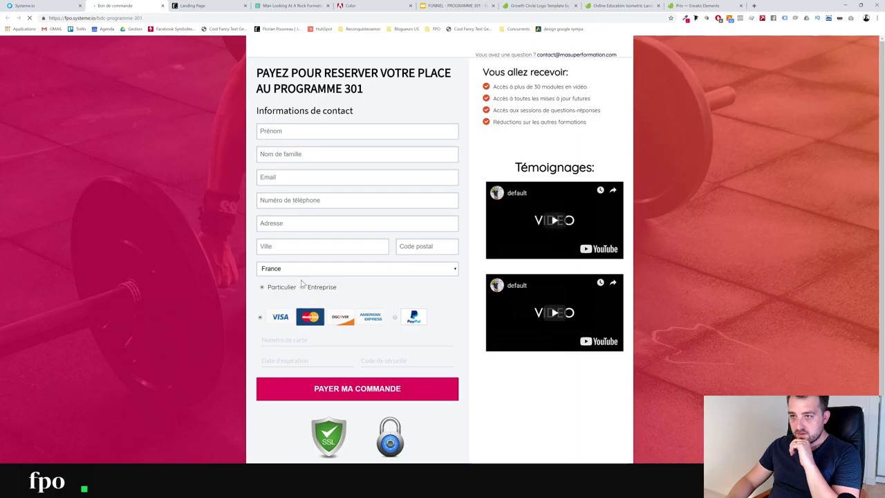
pyautogui.scroll(-1, 303, 282)
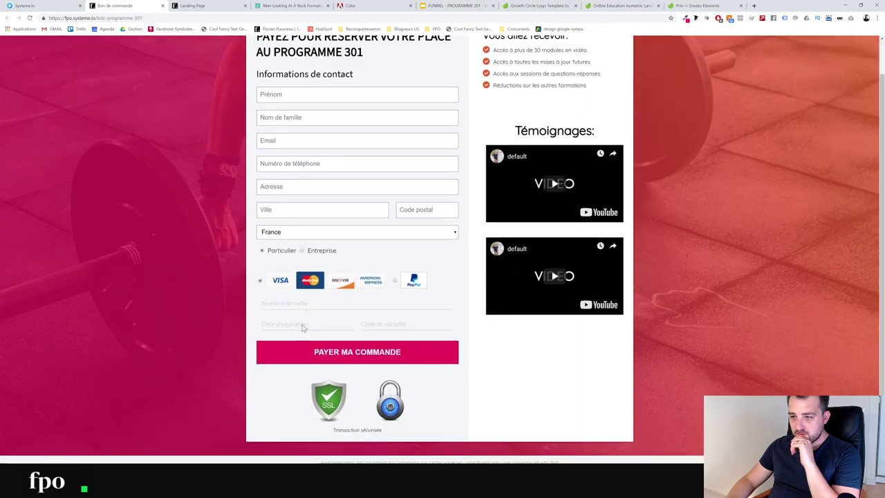
pyautogui.scroll(1, 304, 330)
pyautogui.click(64, 5)
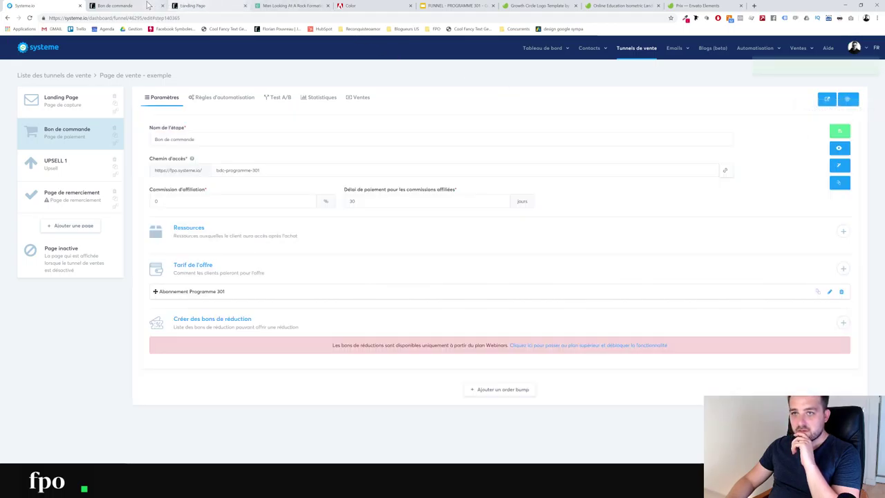
pyautogui.click(117, 5)
pyautogui.click(29, 18)
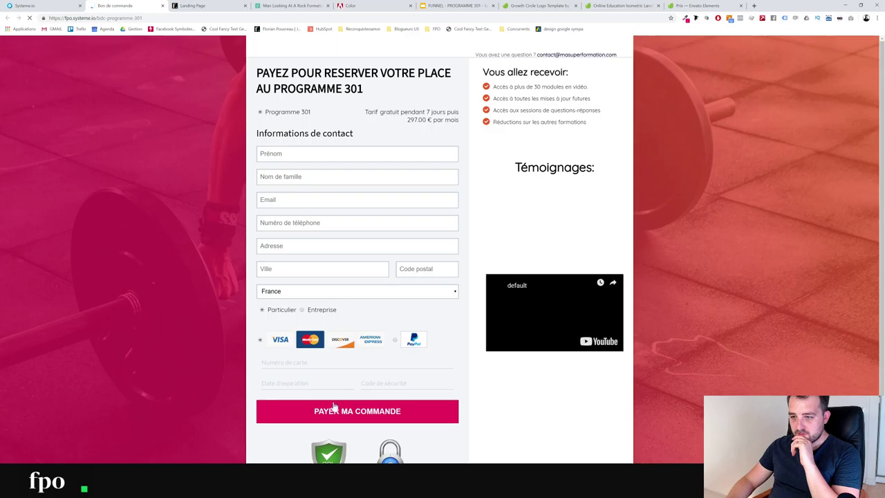
# Check the Programme 301 line (7 days free, then 297.00 € monthly) and return to the step settings
pyautogui.moveTo(364, 112); pyautogui.dragTo(284, 113)
pyautogui.click(416, 112)
pyautogui.click(284, 113)
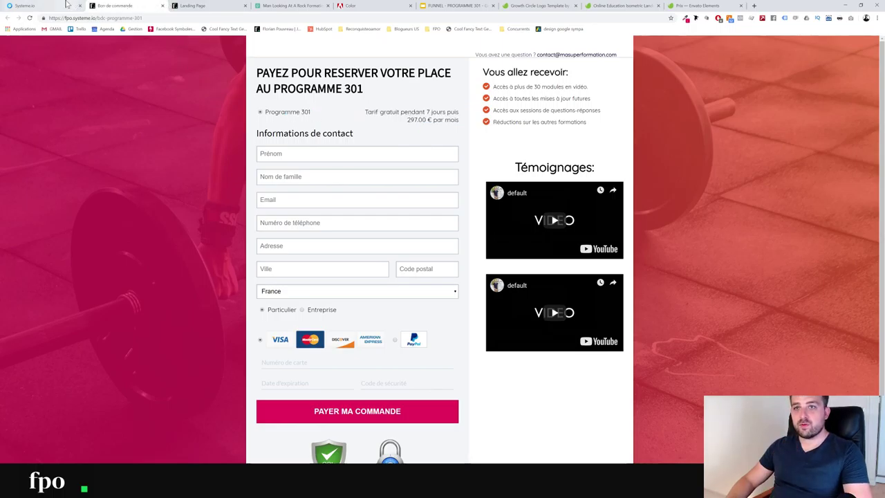
pyautogui.click(27, 6)
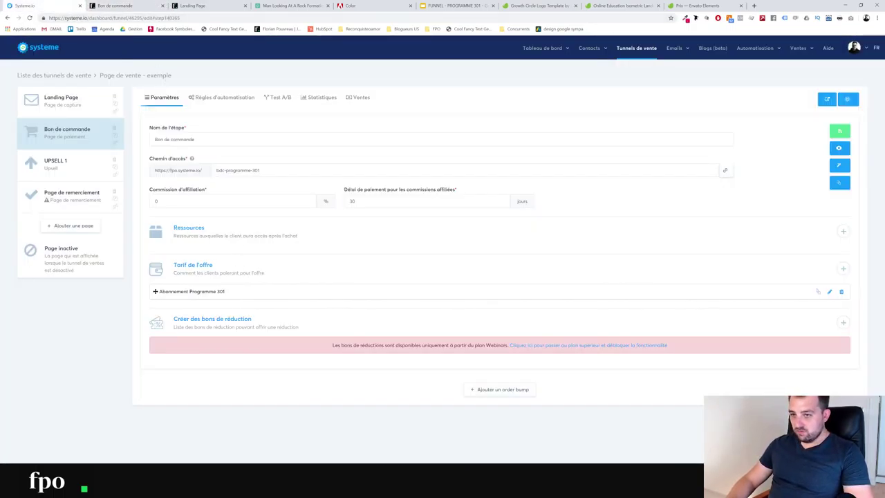
pyautogui.moveTo(364, 345); pyautogui.dragTo(691, 348)
# Add a Formation resource row to the order step
pyautogui.click(698, 382)
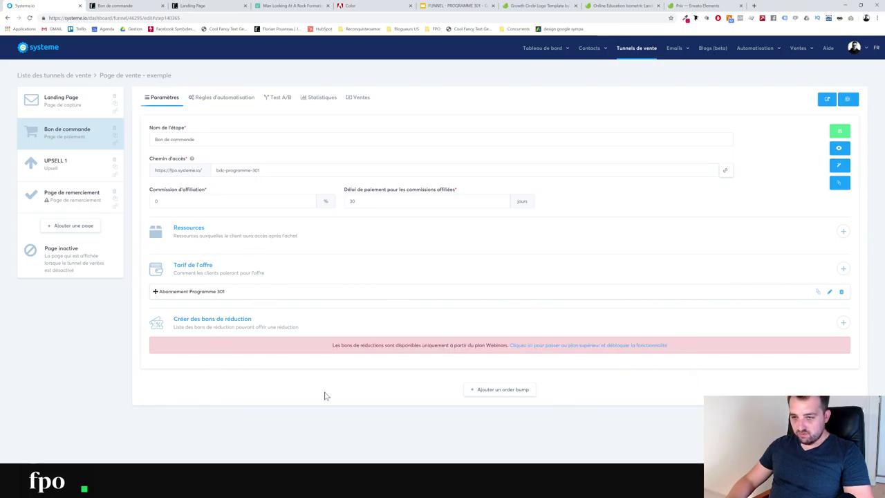
pyautogui.click(843, 230)
pyautogui.click(234, 257)
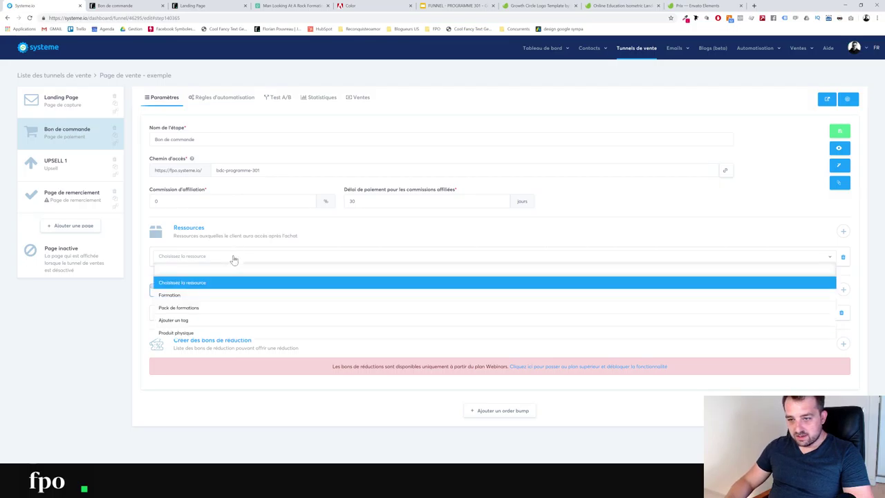
pyautogui.click(191, 295)
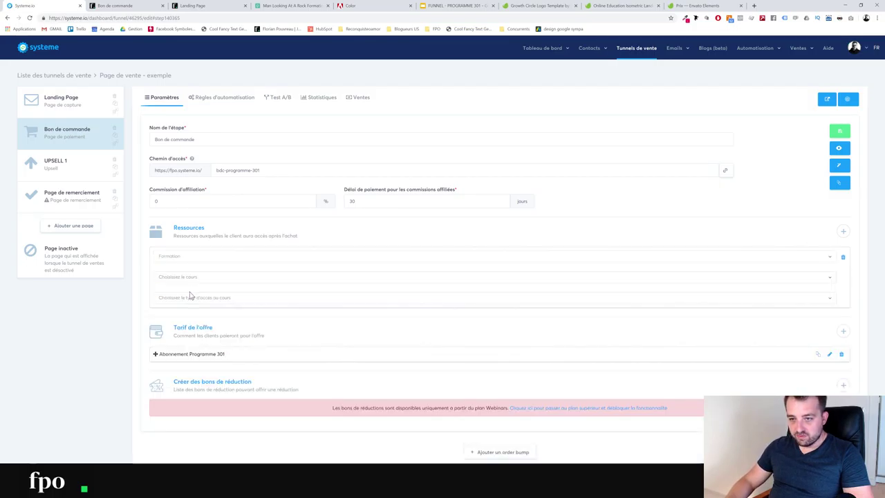
pyautogui.click(173, 259)
pyautogui.click(178, 256)
# Review the course and access options without choosing, then go to Ventes > Mes formations
pyautogui.click(182, 278)
pyautogui.click(183, 283)
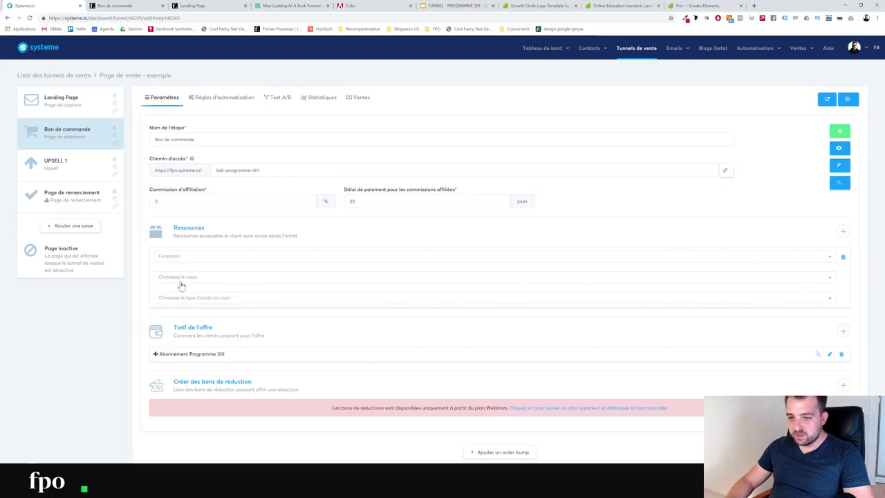
pyautogui.click(179, 298)
pyautogui.click(179, 296)
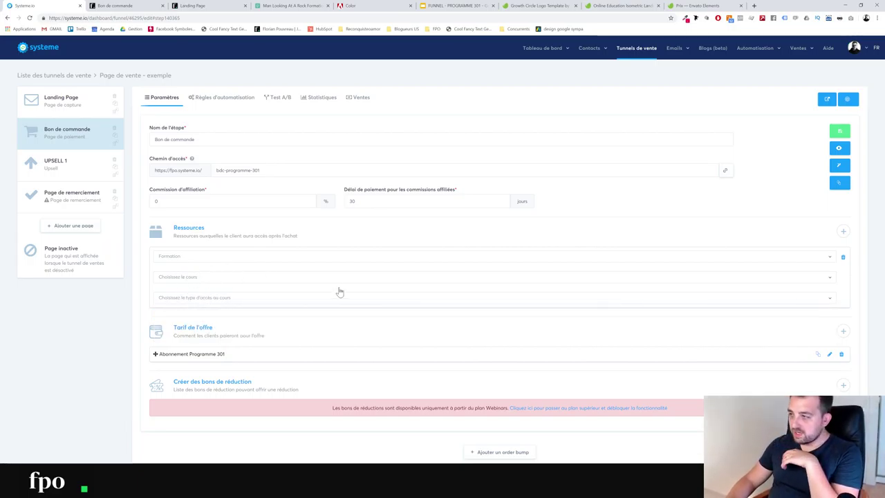
pyautogui.click(804, 52)
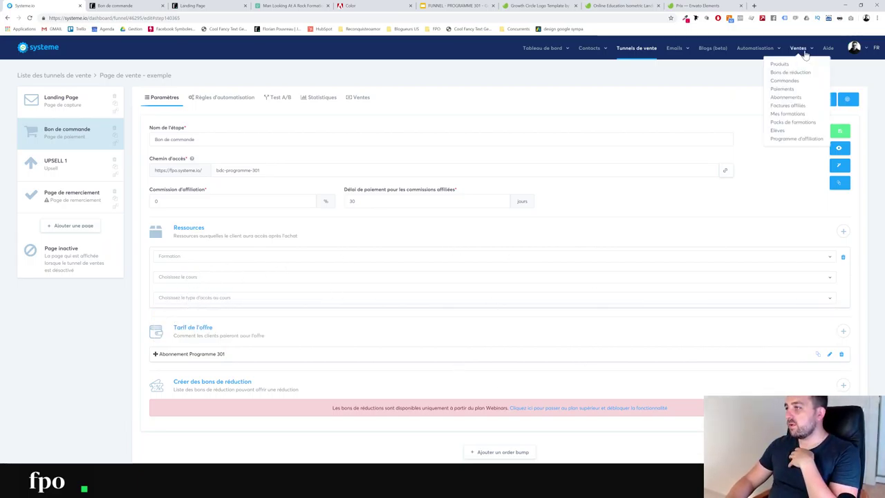
pyautogui.click(786, 113)
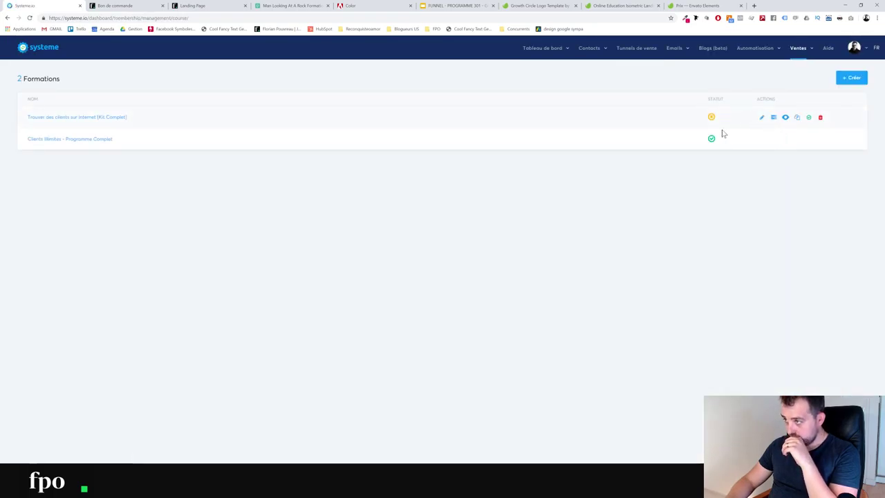
# Rename the first course to 'Programme 301' and save it
pyautogui.click(761, 117)
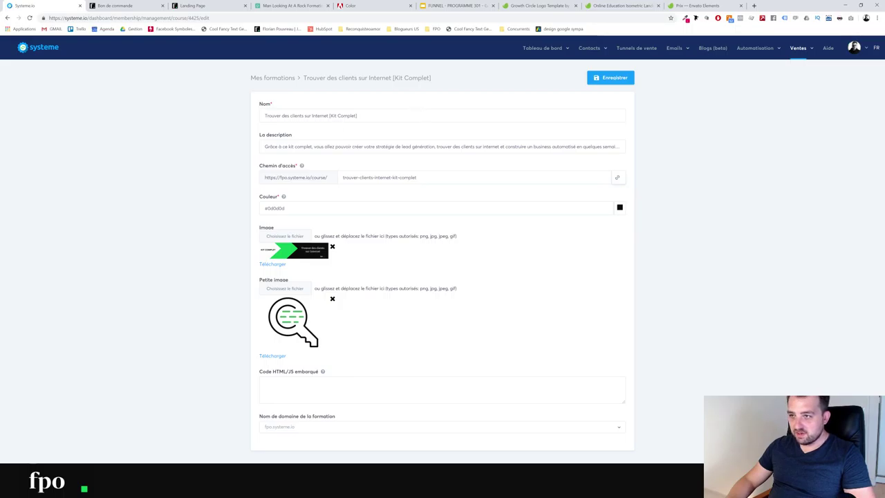
pyautogui.moveTo(419, 115); pyautogui.dragTo(37, 94)
pyautogui.write('Progra')
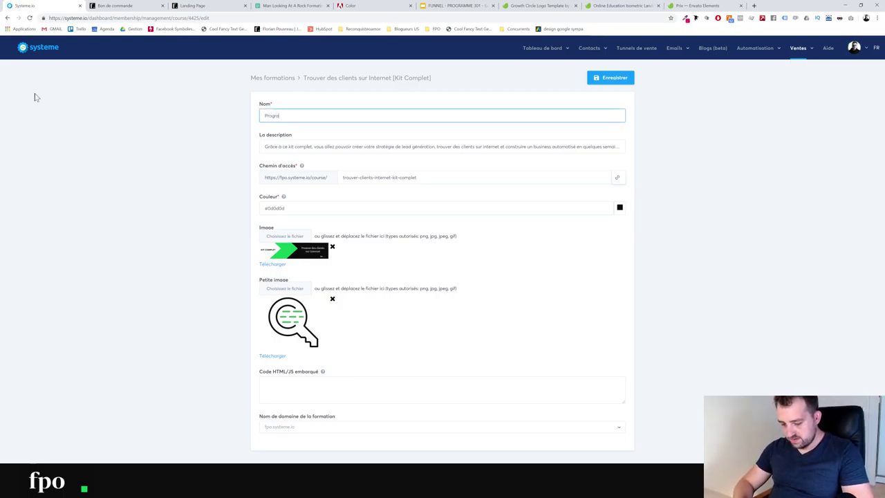
pyautogui.write('mme 301')
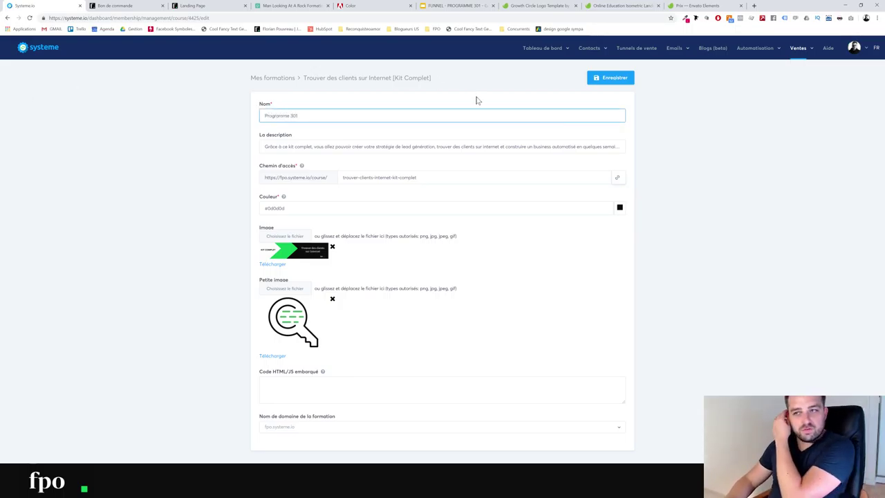
pyautogui.click(592, 81)
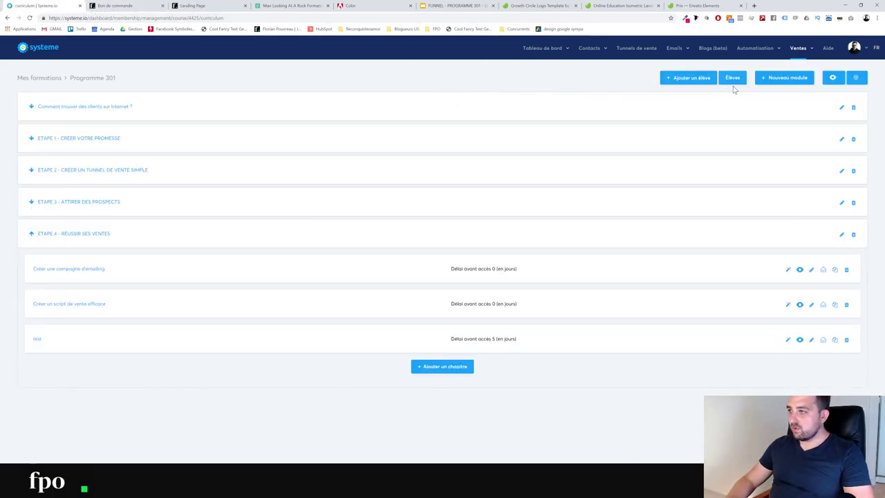
pyautogui.click(636, 47)
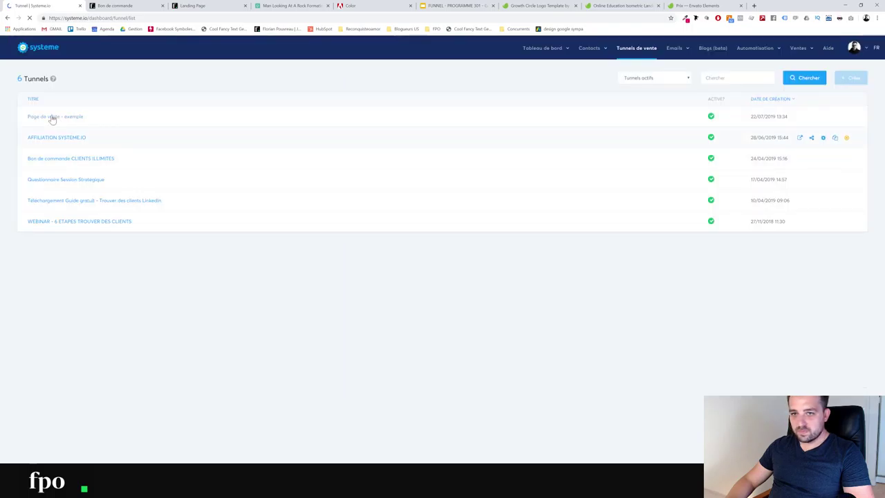
# In Page de vente - exemple, grant Accès total to Programme 301 and save the order step
pyautogui.click(66, 117)
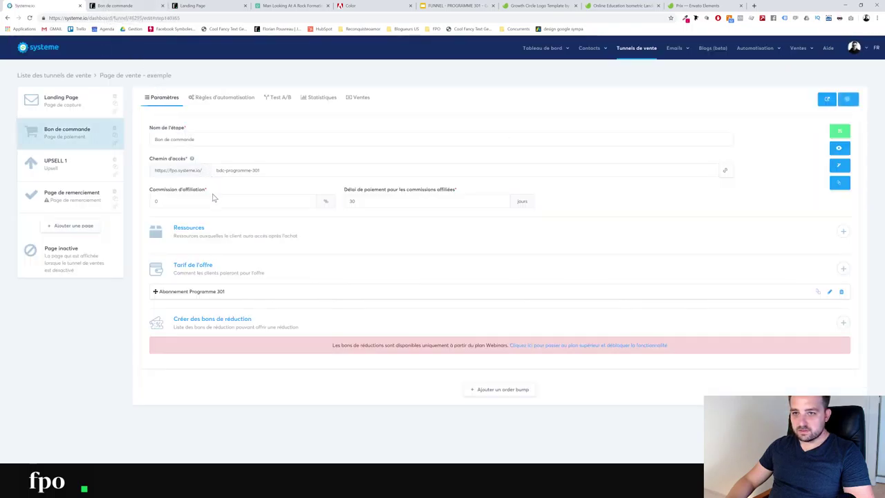
pyautogui.click(842, 231)
pyautogui.click(163, 262)
pyautogui.click(169, 295)
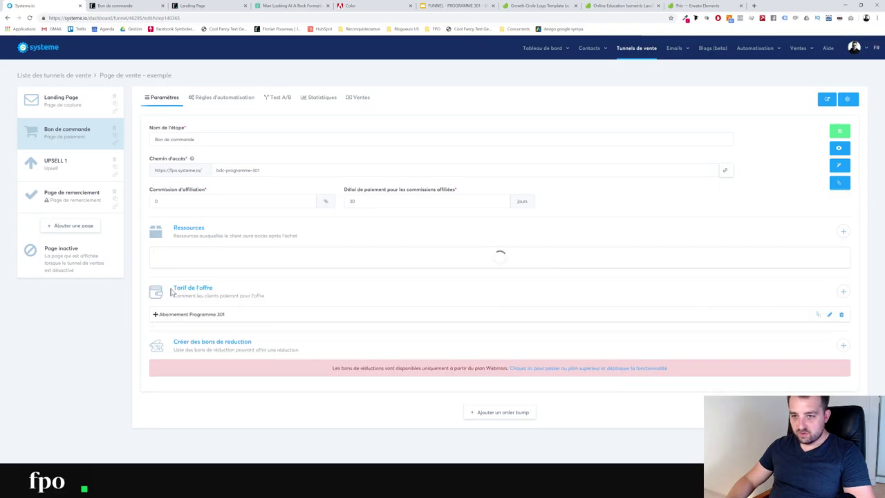
pyautogui.click(196, 277)
pyautogui.click(181, 315)
pyautogui.click(233, 298)
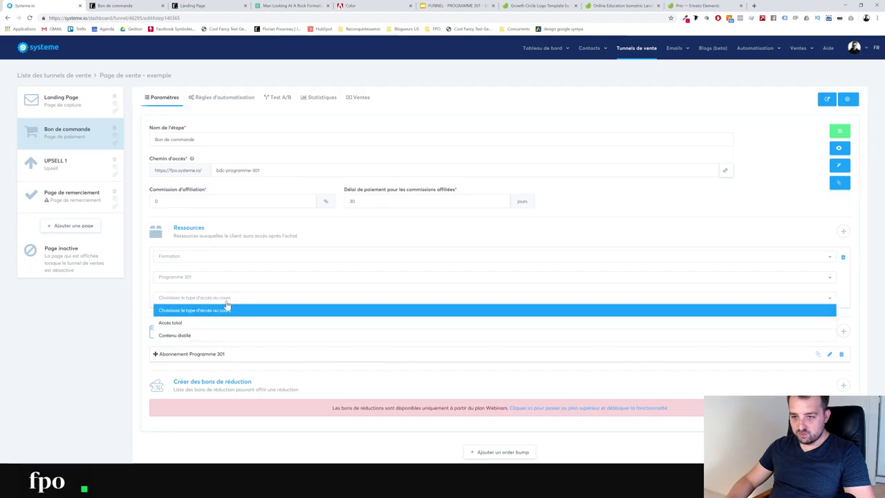
pyautogui.click(176, 322)
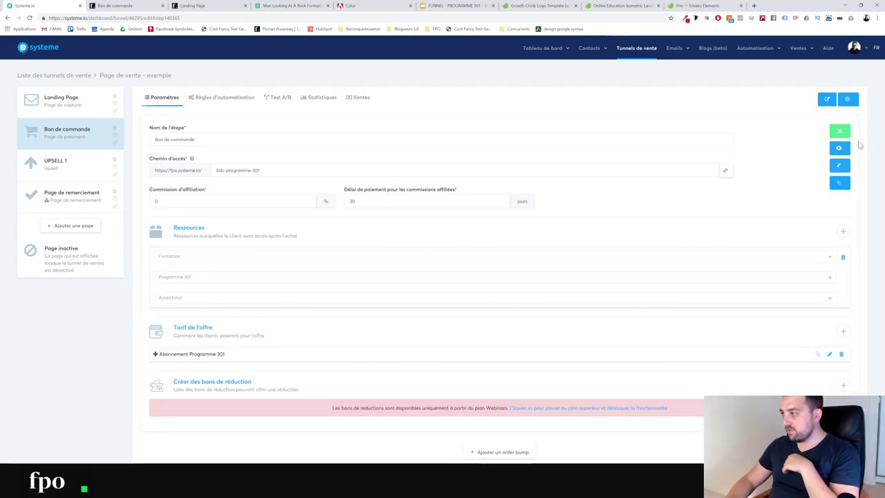
pyautogui.click(841, 134)
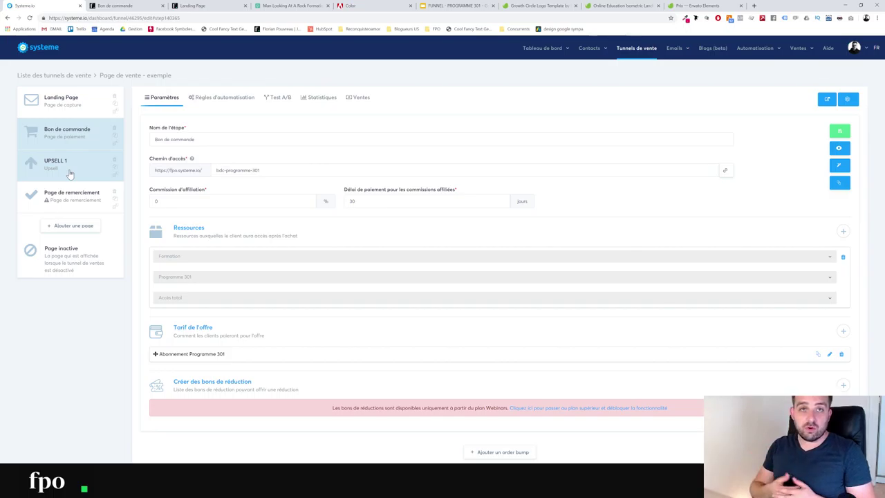
pyautogui.click(69, 174)
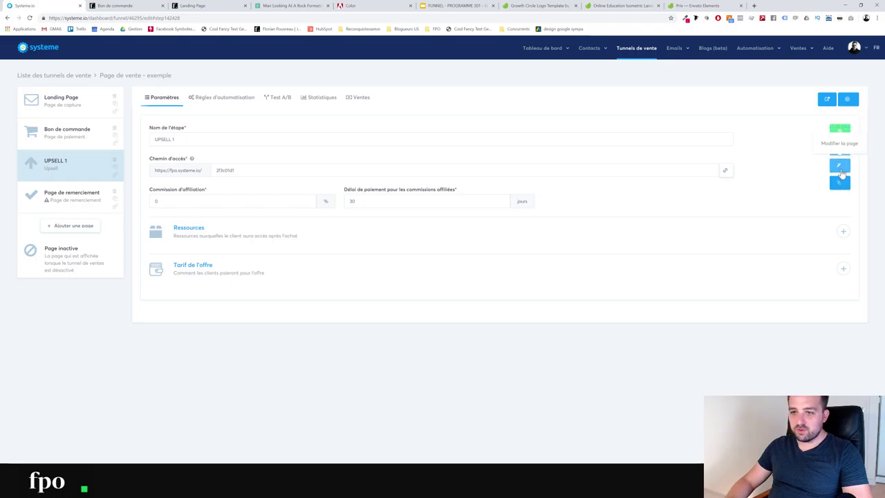
# Start a new one-time price named 'Accompagnement VIP Prog. 301' for the upsell offer
pyautogui.click(843, 269)
pyautogui.click(415, 104)
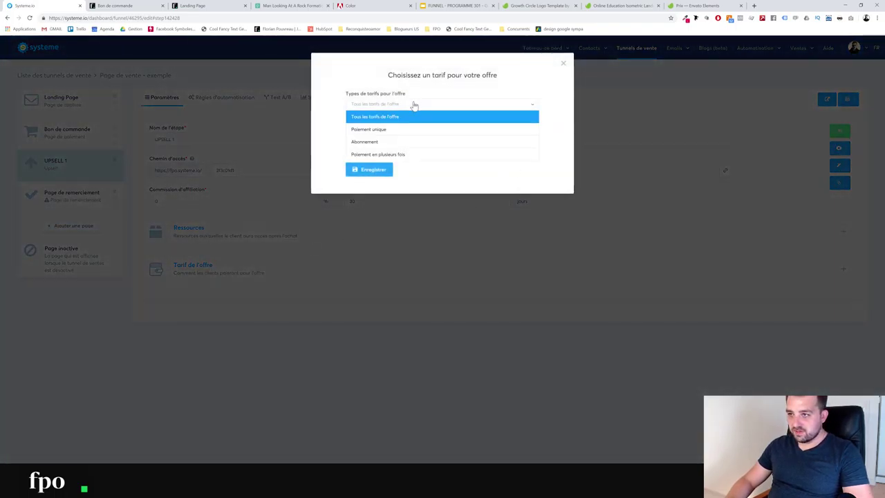
pyautogui.click(393, 131)
pyautogui.click(385, 134)
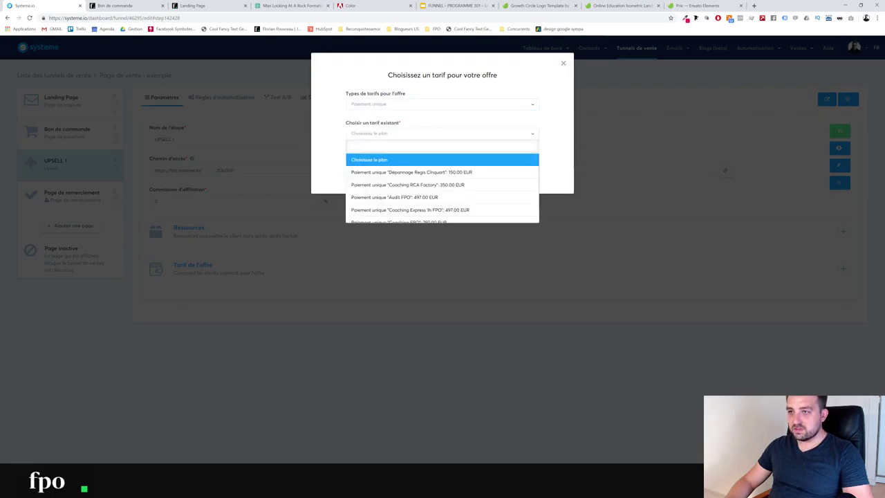
pyautogui.click(382, 164)
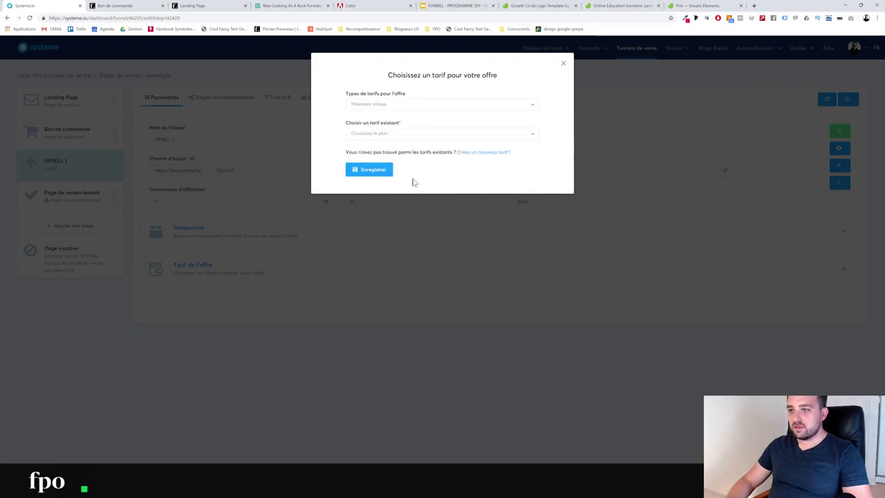
pyautogui.click(471, 152)
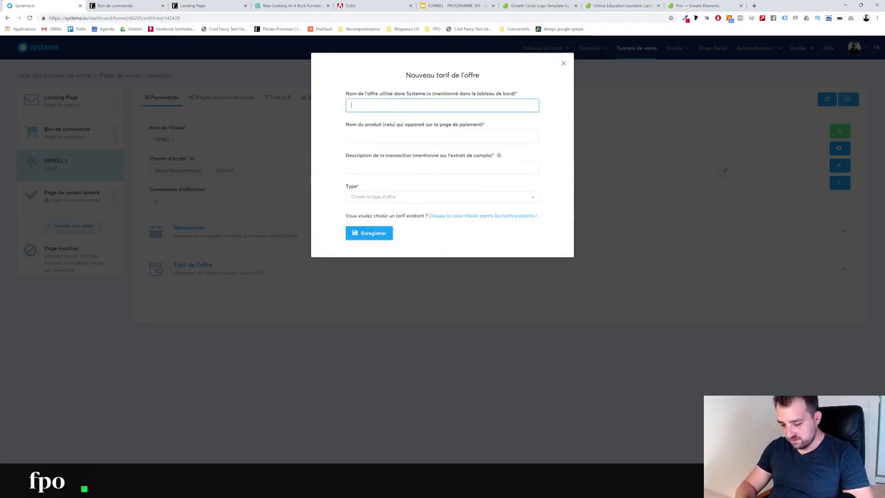
pyautogui.write('Accompagnem')
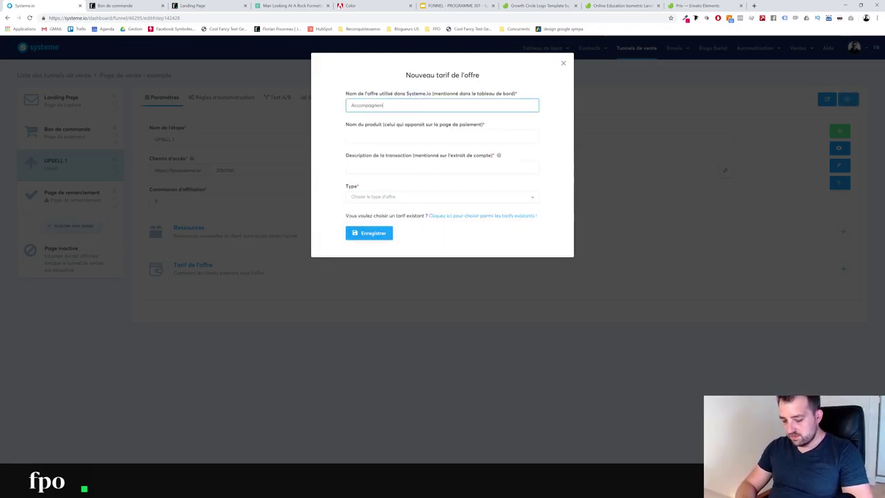
pyautogui.write('ent VIP Pro')
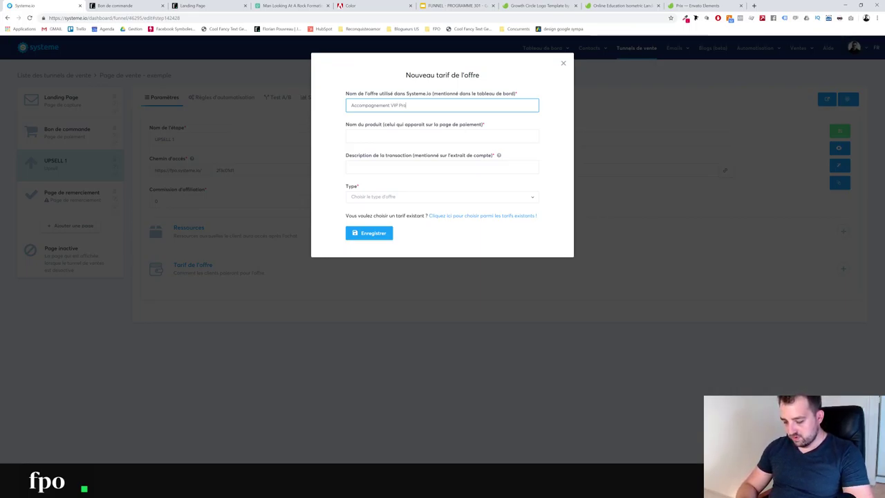
pyautogui.write('g. 301')
# Set product name VIP 301, description VIP 30, a one-time 770 € amount, and save
pyautogui.click(367, 138)
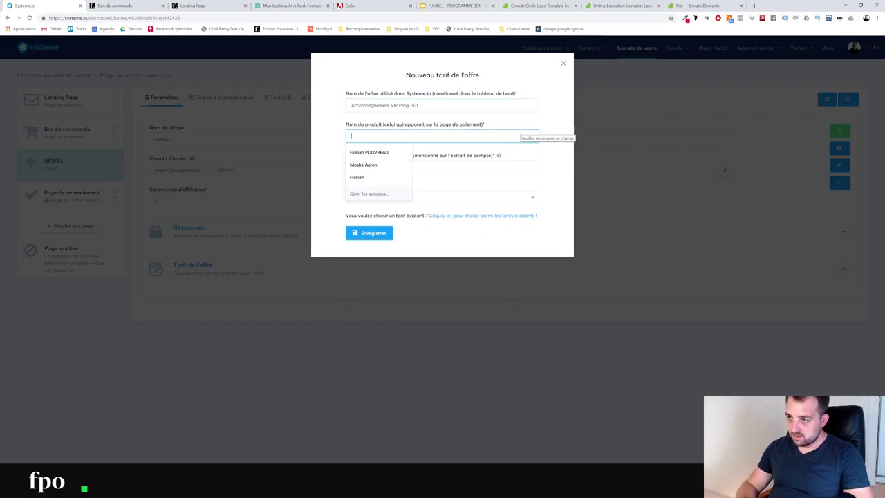
pyautogui.write('VIP')
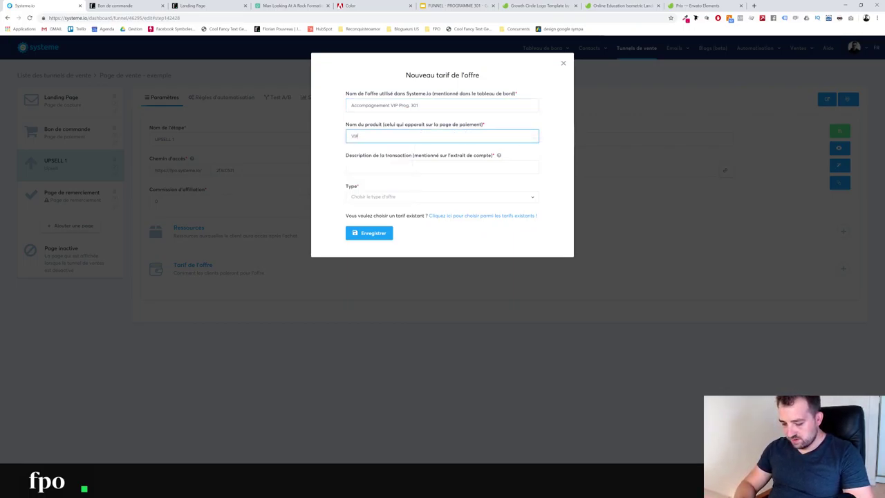
pyautogui.write(' 301')
pyautogui.press('Tab')
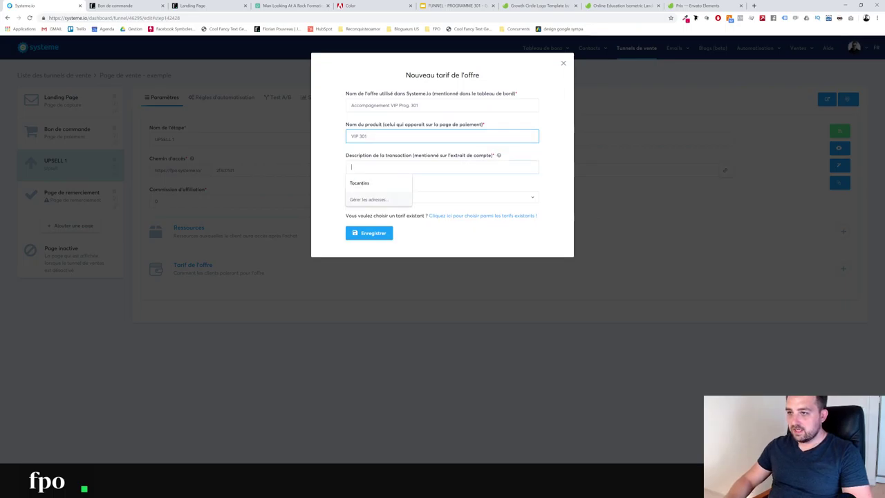
pyautogui.write('VIP 301')
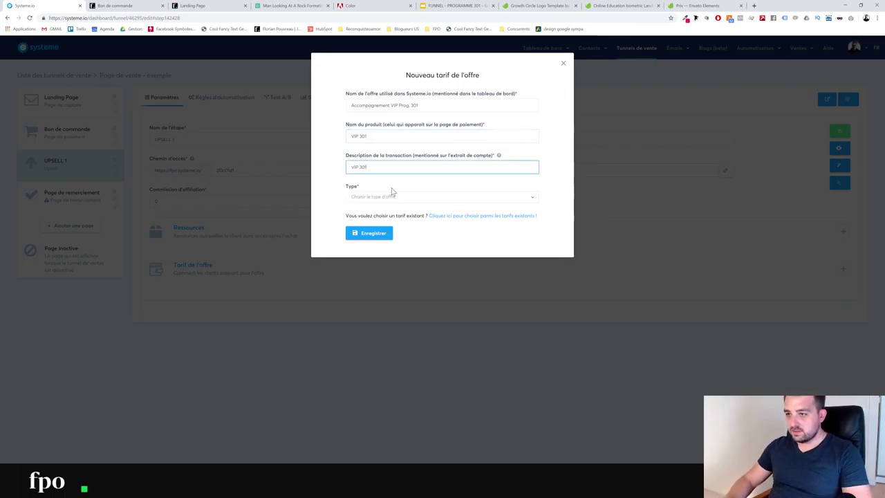
pyautogui.click(392, 196)
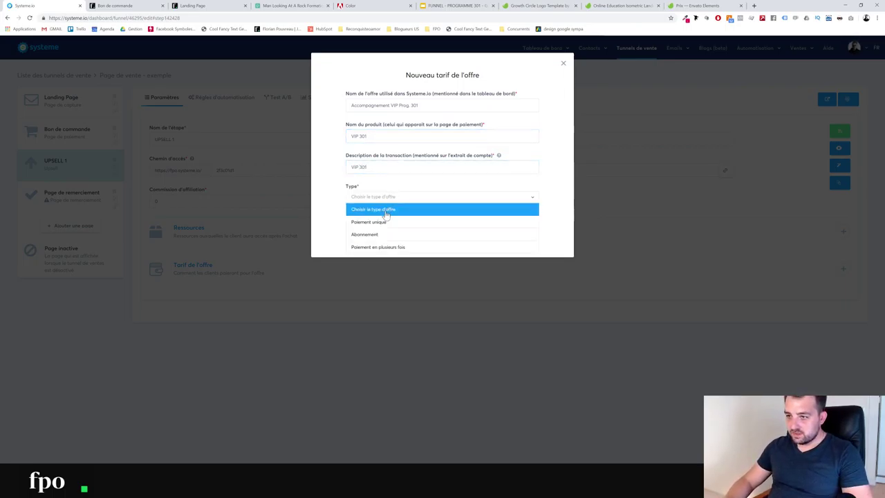
pyautogui.click(387, 220)
pyautogui.click(360, 227)
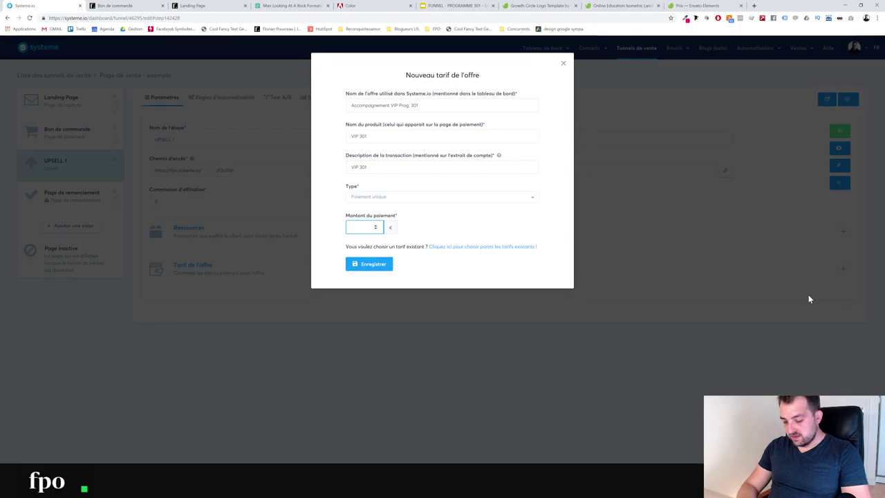
pyautogui.write('7')
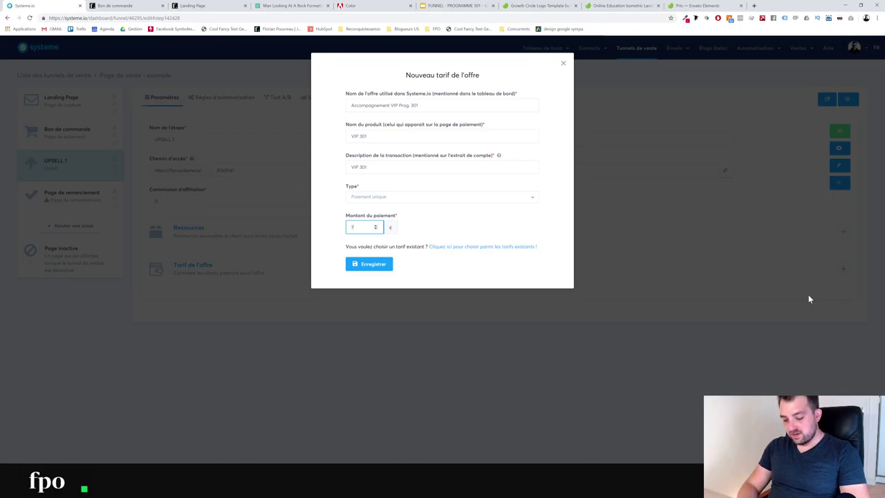
pyautogui.write('70')
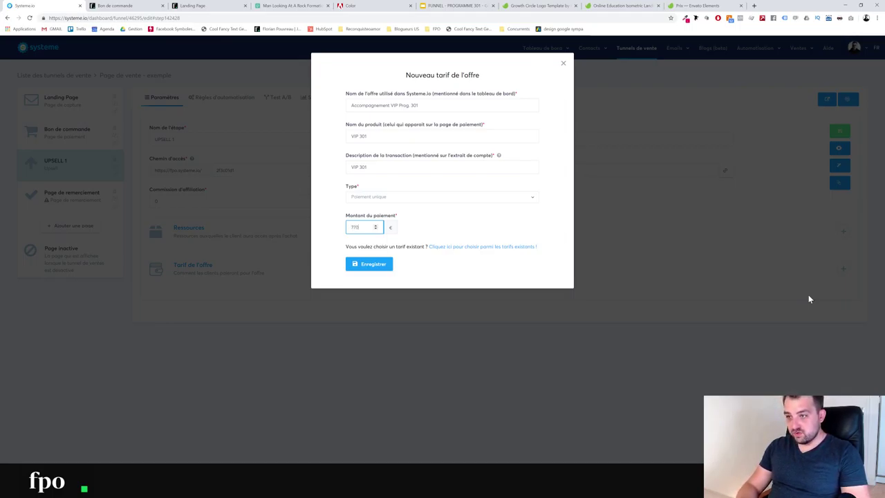
pyautogui.click(390, 265)
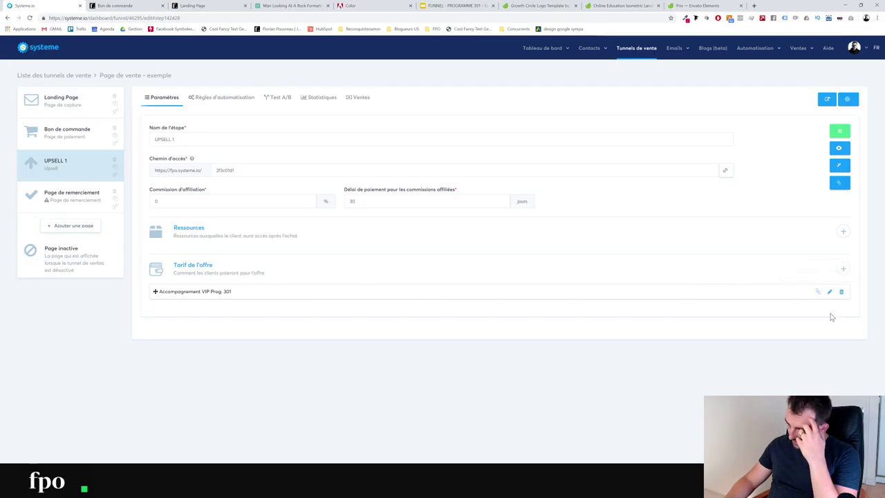
pyautogui.click(829, 293)
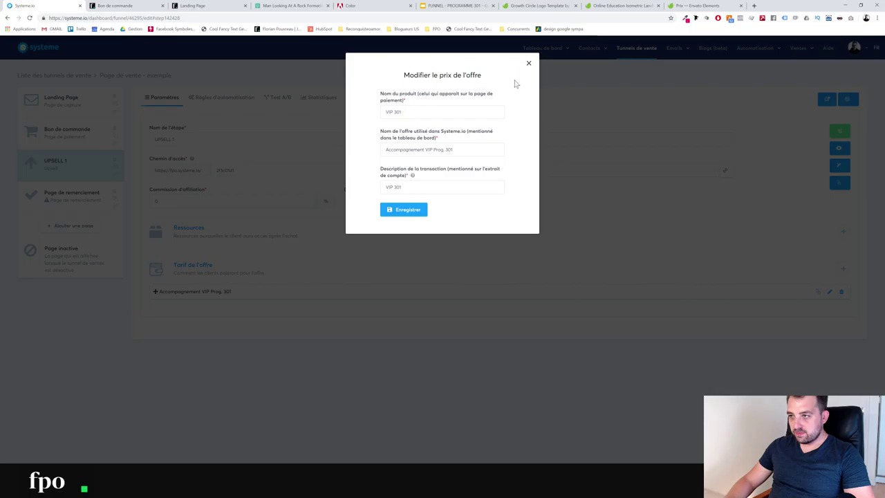
pyautogui.click(389, 211)
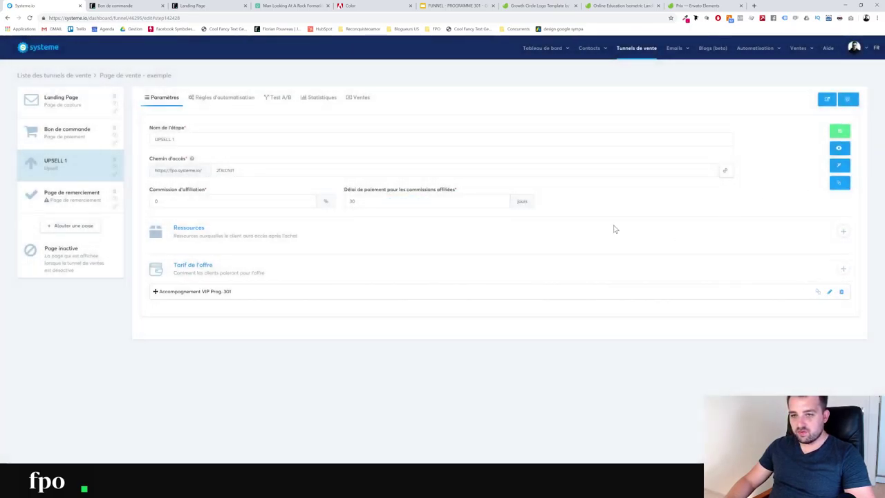
# Preview the upsell page, save the UPSELL 1 step, and open it in the page editor
pyautogui.click(838, 147)
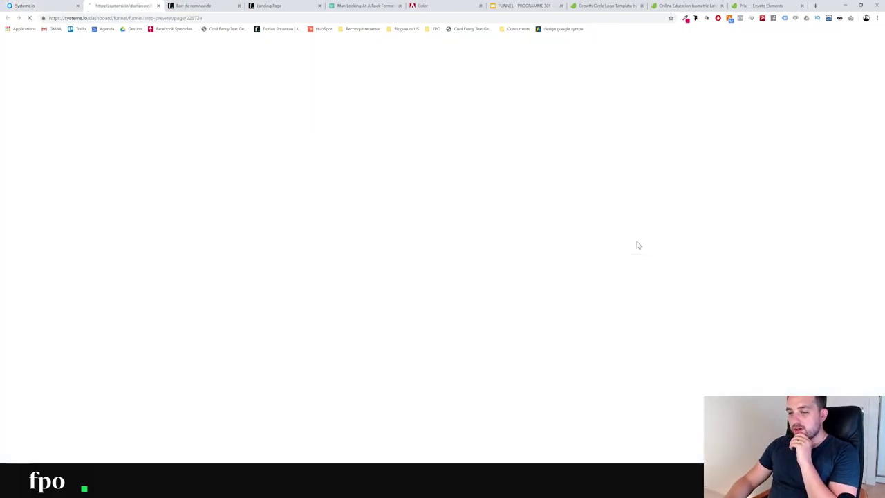
pyautogui.click(158, 6)
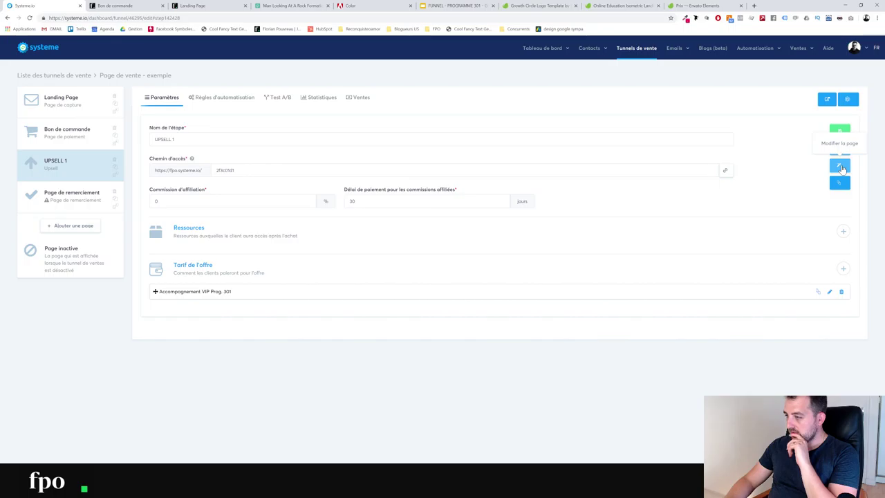
pyautogui.click(840, 131)
pyautogui.click(839, 165)
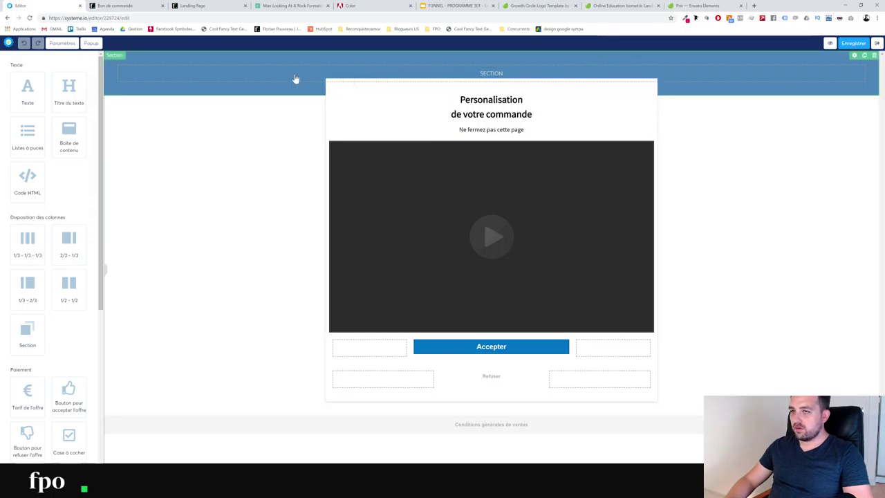
# Delete the blue top section of the upsell page
pyautogui.click(875, 56)
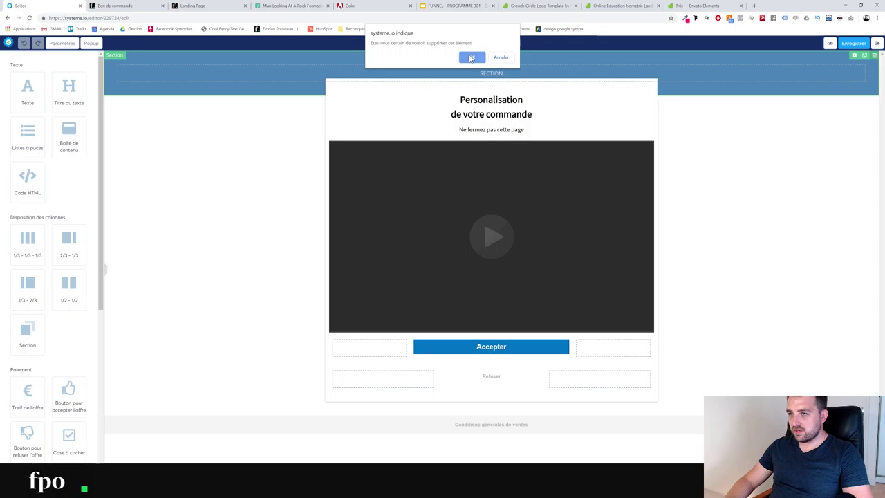
pyautogui.press('Return')
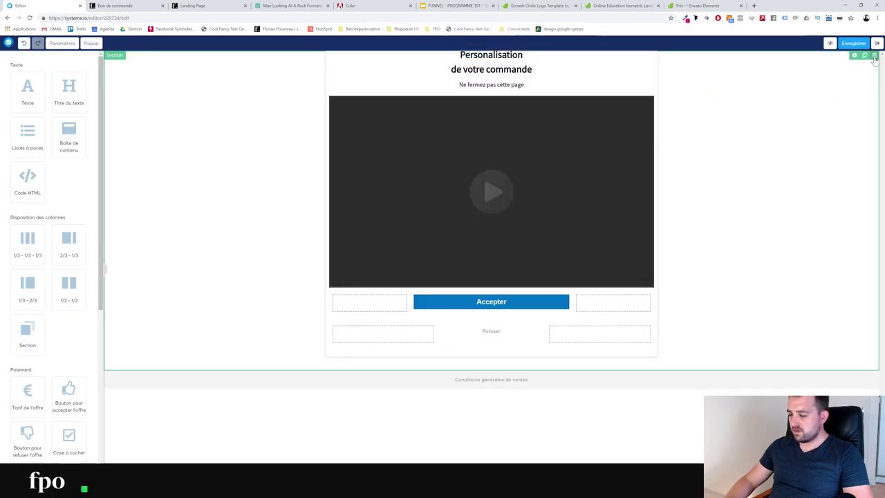
pyautogui.click(535, 304)
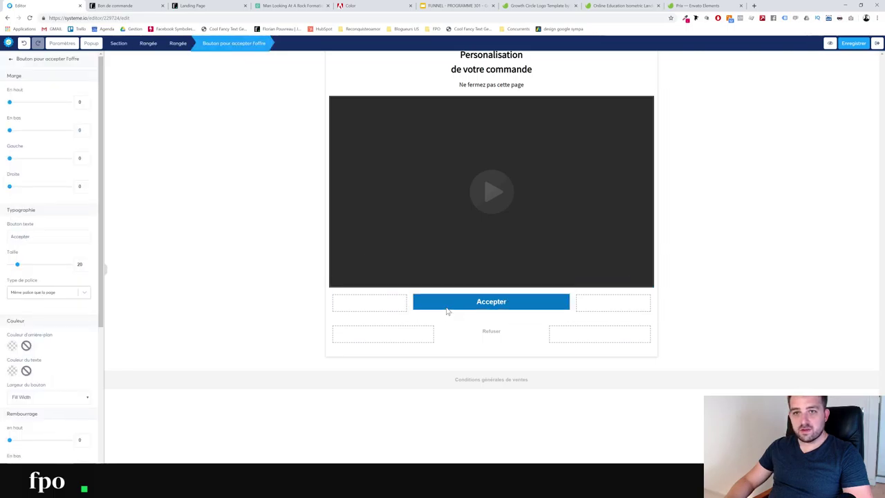
pyautogui.click(11, 61)
# Delete the section holding the video and Accepter/Refuser buttons
pyautogui.click(157, 171)
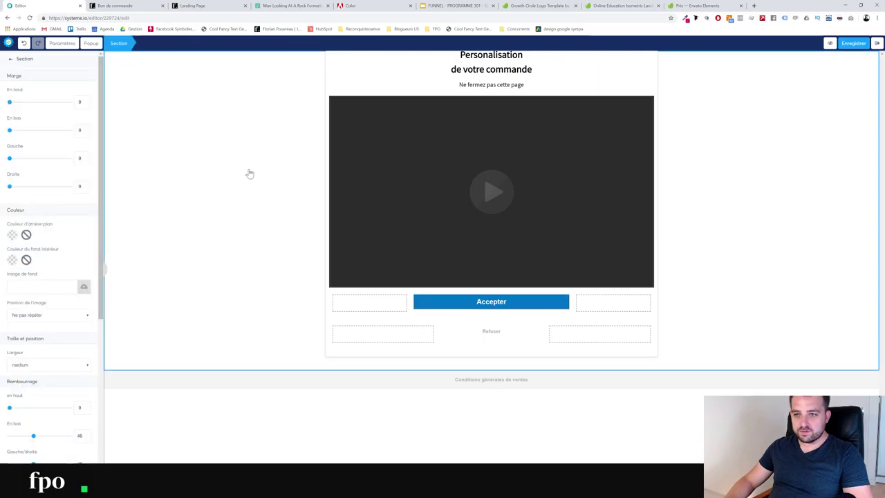
pyautogui.press('Escape')
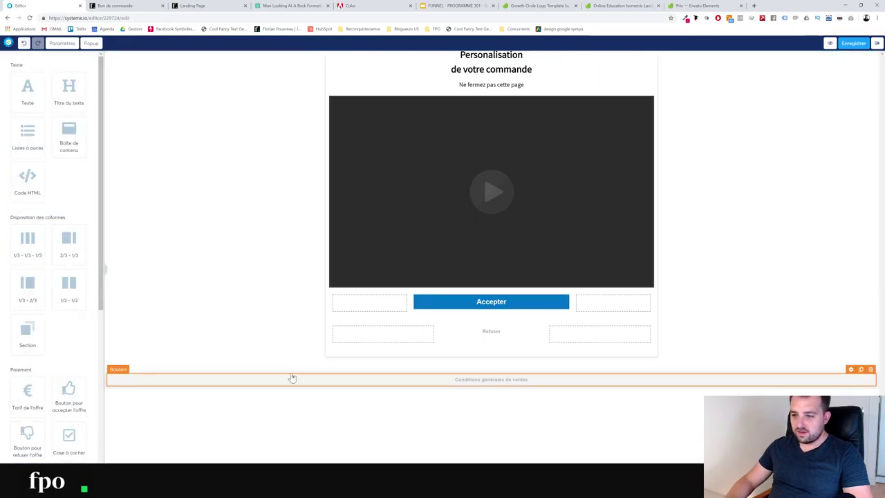
pyautogui.scroll(-2, 79, 354)
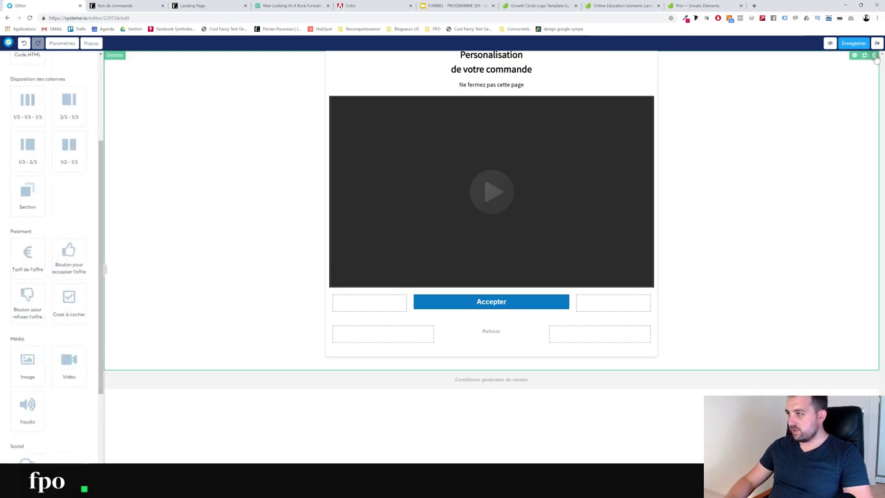
pyautogui.click(874, 56)
pyautogui.click(474, 58)
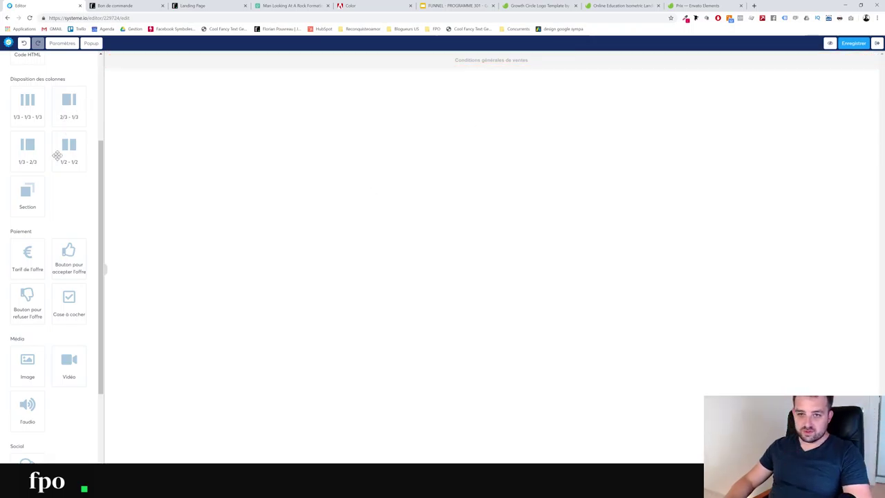
# Add a new section with a 1/3 - 2/3 row and a text block in the left column
pyautogui.moveTo(29, 192); pyautogui.dragTo(305, 55)
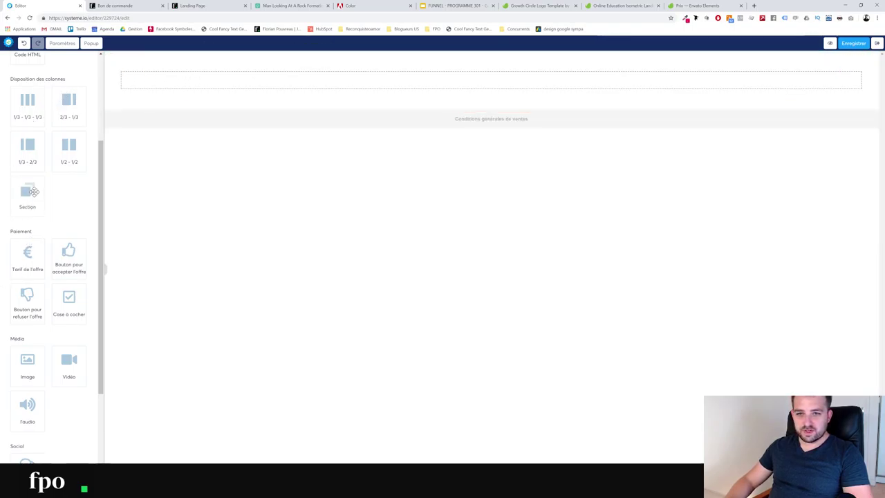
pyautogui.moveTo(32, 156); pyautogui.dragTo(213, 79)
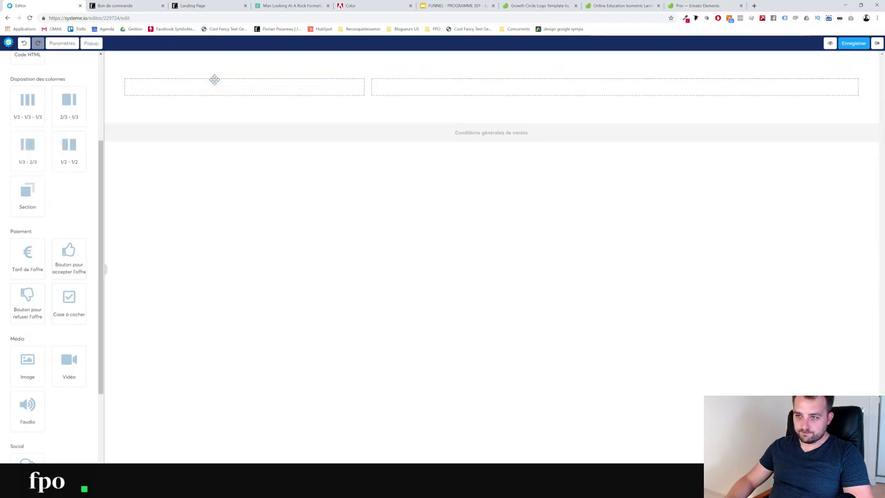
pyautogui.scroll(3, 52, 97)
pyautogui.moveTo(27, 89); pyautogui.dragTo(244, 103)
# Make the text block read VIP301 at size 58 in a Google font
pyautogui.click(242, 102)
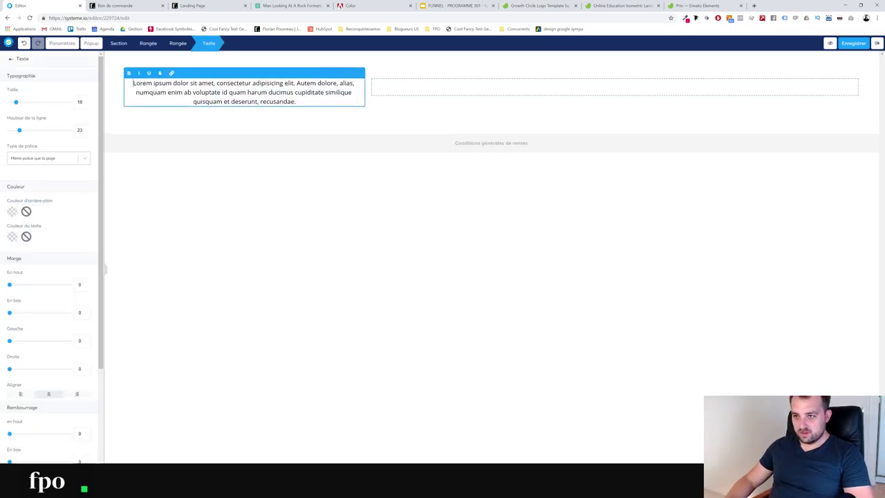
pyautogui.hotkey('ctrl', 'a')
pyautogui.write('VIP301')
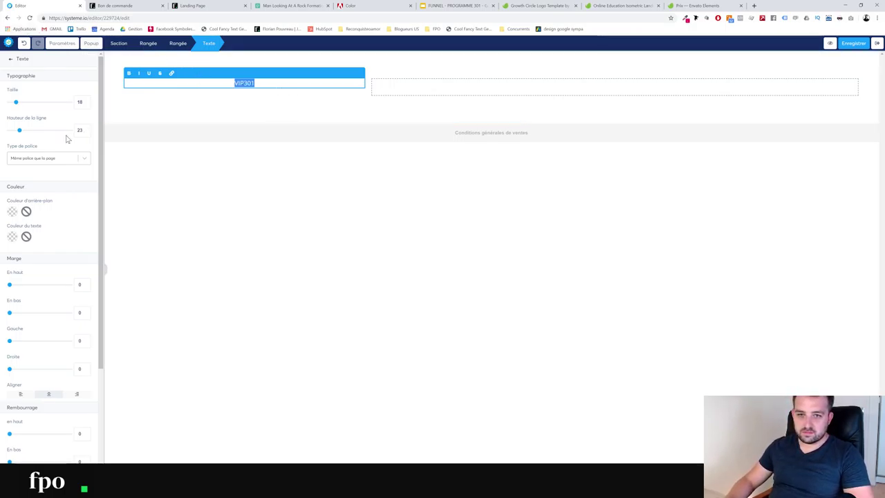
pyautogui.moveTo(16, 103); pyautogui.dragTo(39, 104)
pyautogui.click(47, 158)
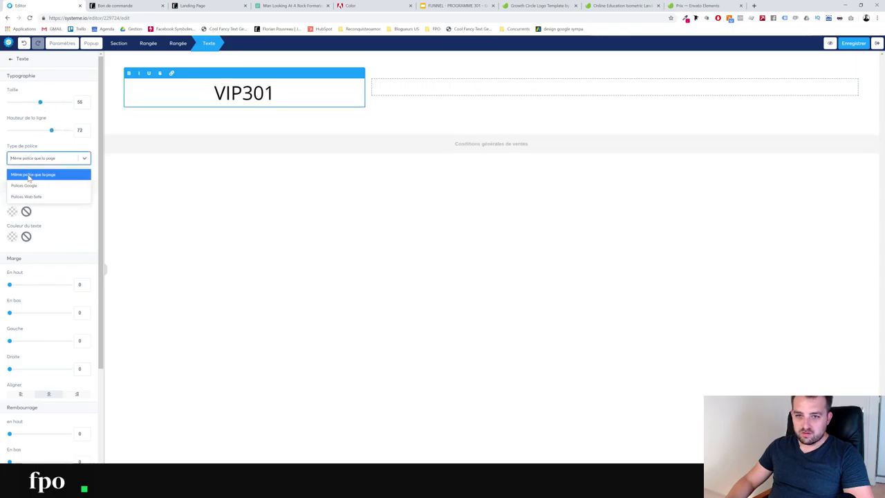
pyautogui.click(25, 184)
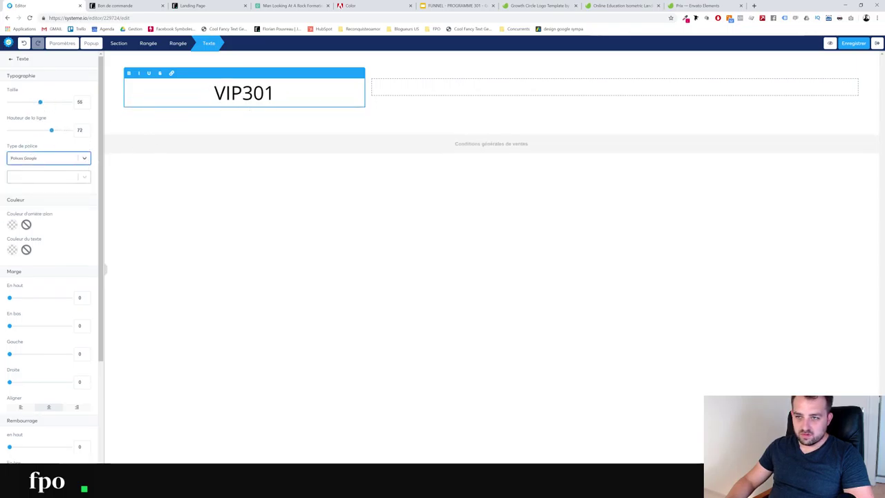
# Make the 301 in VIP301 bold
pyautogui.hotkey('shift', 'Left')
pyautogui.hotkey('shift', 'Left')
pyautogui.hotkey('shift', 'Left')
pyautogui.hotkey('shift', 'Left')
pyautogui.hotkey('shift', 'Right')
pyautogui.click(128, 73)
pyautogui.press('Home')
pyautogui.hotkey('shift', 'End')
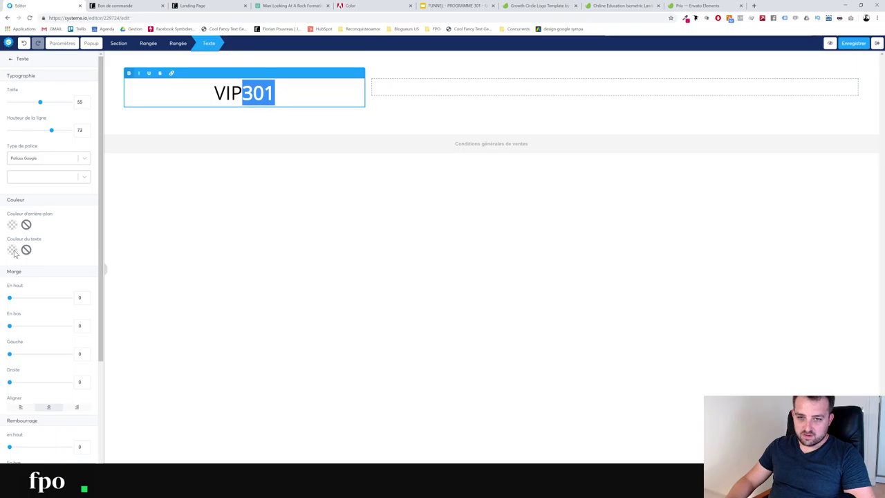
pyautogui.click(14, 253)
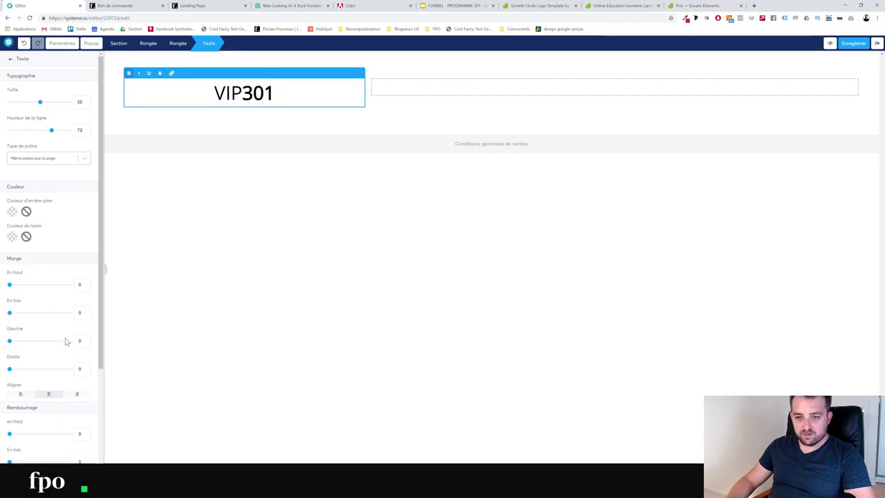
# Colour the 301 digits pink with the pasted hex value
pyautogui.click(12, 237)
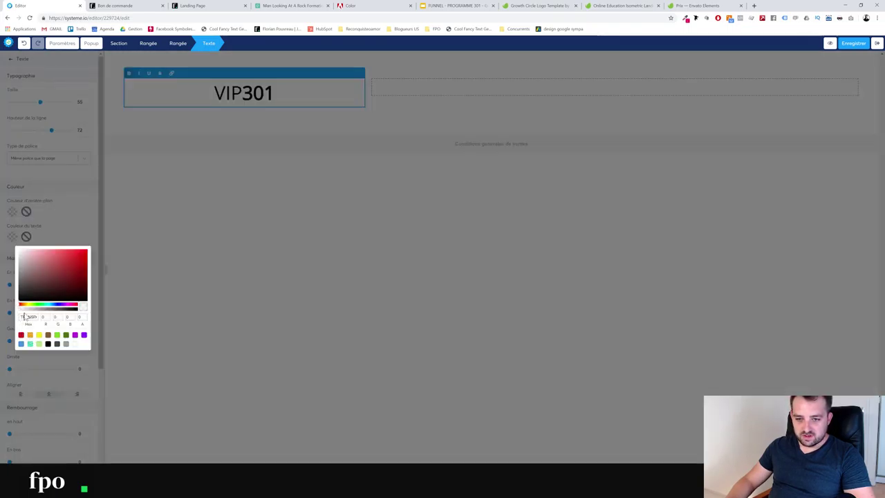
pyautogui.write('e61c5a')
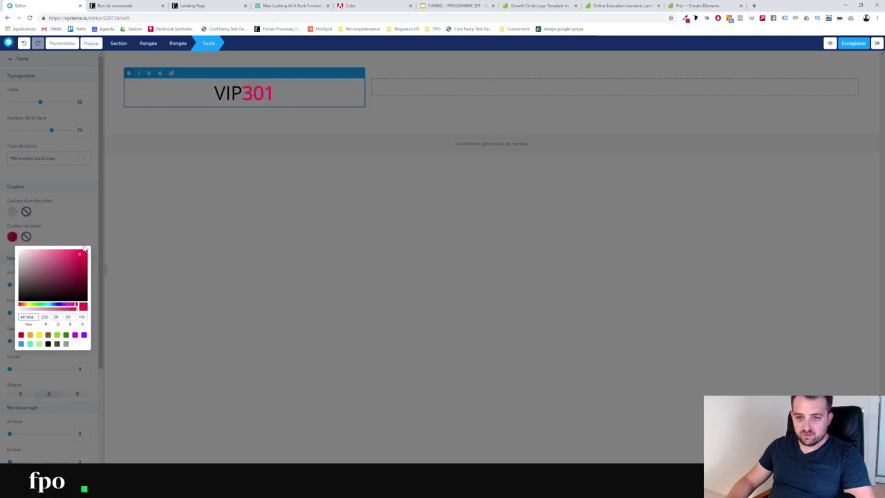
pyautogui.click(166, 187)
pyautogui.click(278, 121)
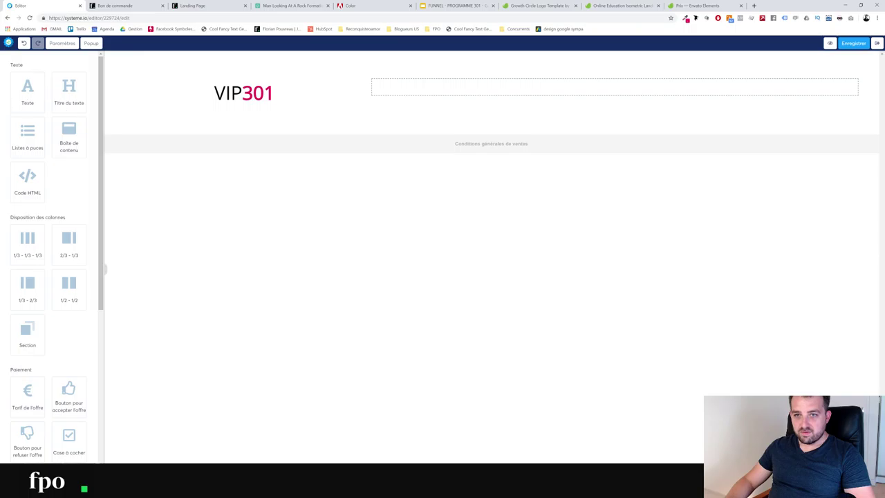
pyautogui.moveTo(28, 89); pyautogui.dragTo(426, 96)
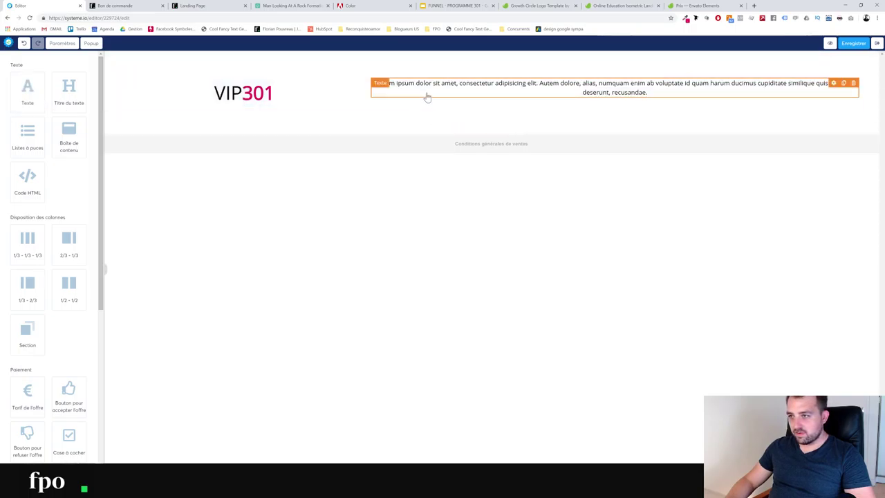
# Type 'NE RESTEZ PAS SEUL DANS VOTRE COIN' in the right-column text block
pyautogui.click(631, 97)
pyautogui.hotkey('ctrl', 'a')
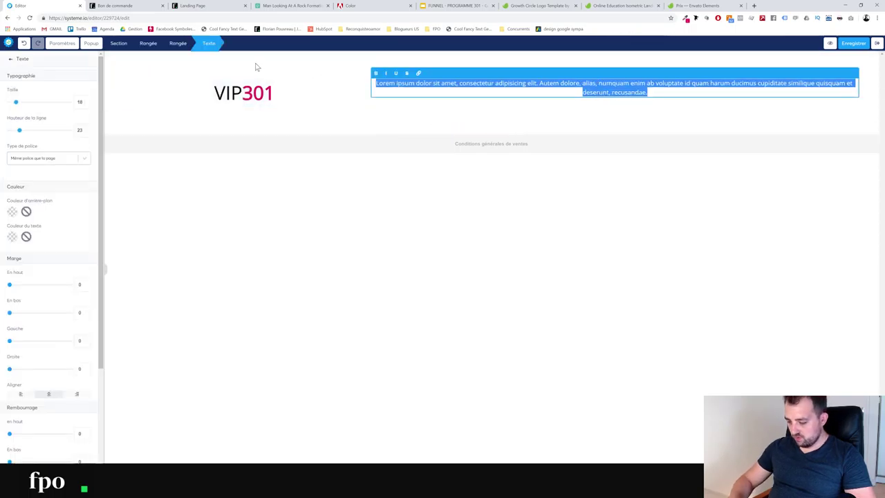
pyautogui.write('NE RE')
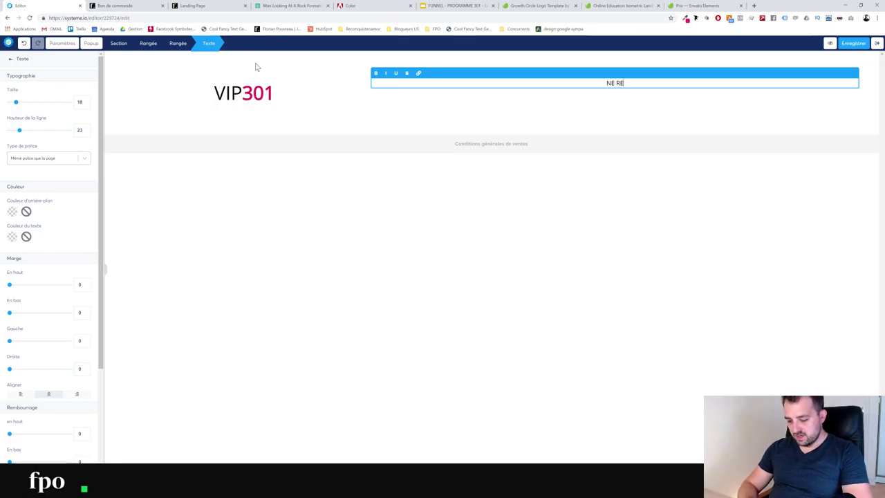
pyautogui.write('STEZ PAS')
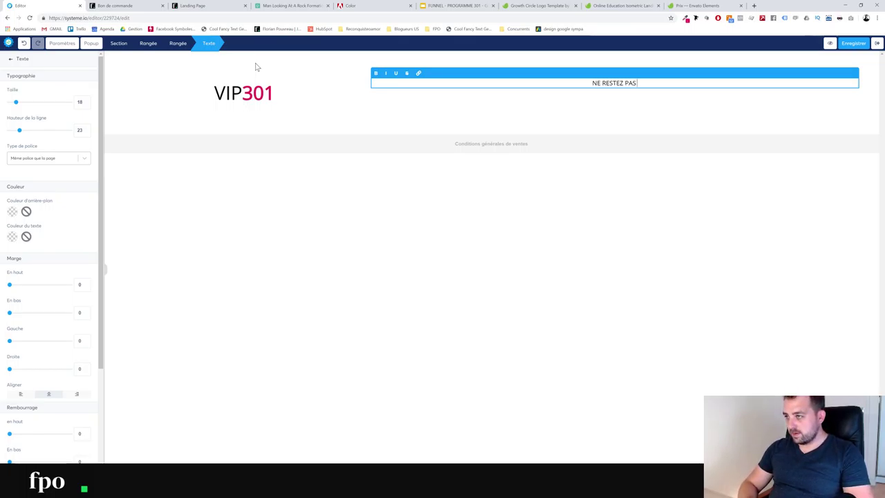
pyautogui.write(' SEUL DANS VOTRE COIN')
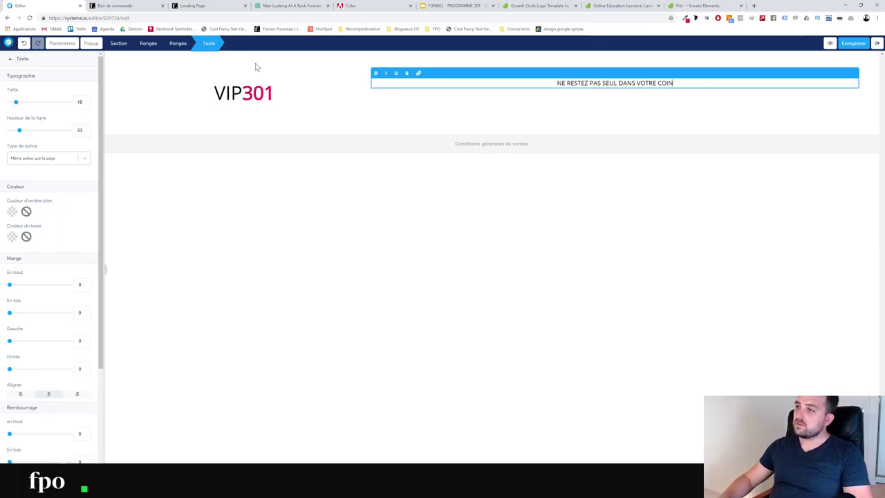
pyautogui.click(504, 101)
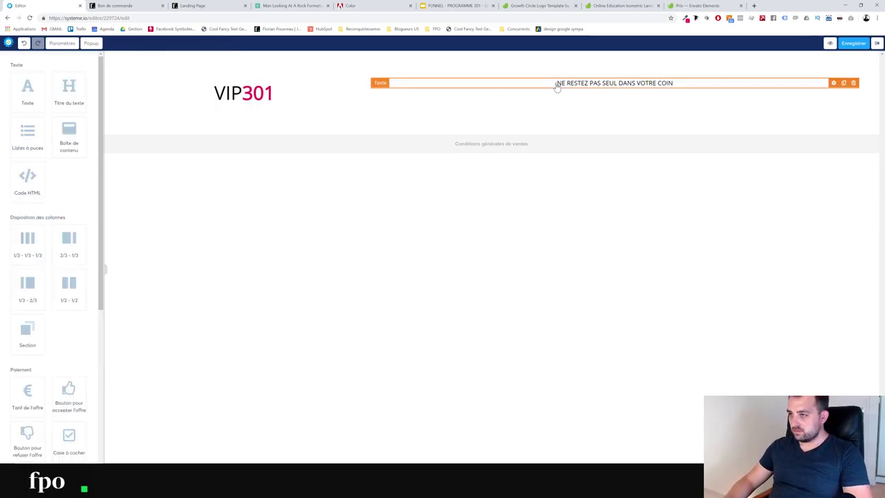
# Set the headline to size 52, left-aligned, and add an empty section below the header
pyautogui.click(557, 83)
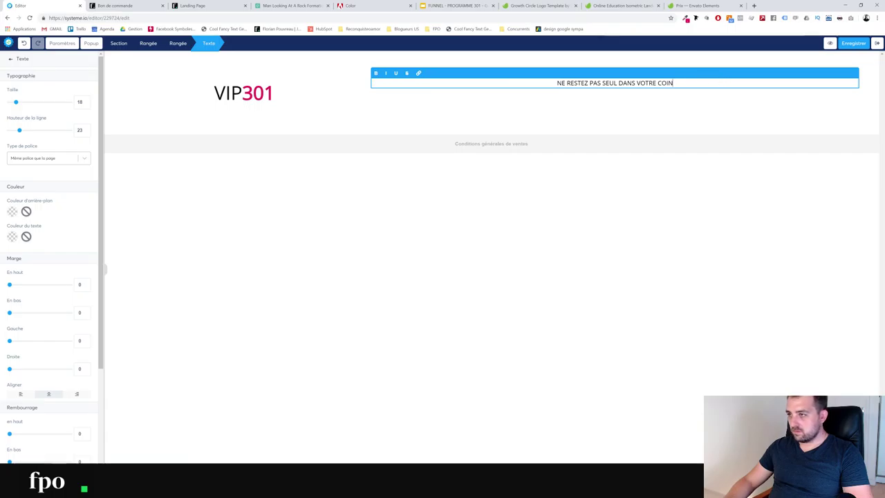
pyautogui.hotkey('ctrl', 'a')
pyautogui.click(182, 103)
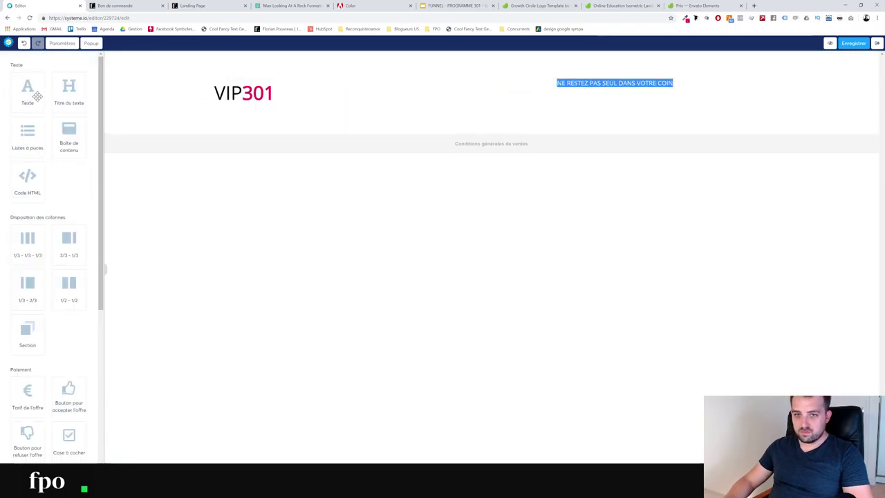
pyautogui.click(627, 84)
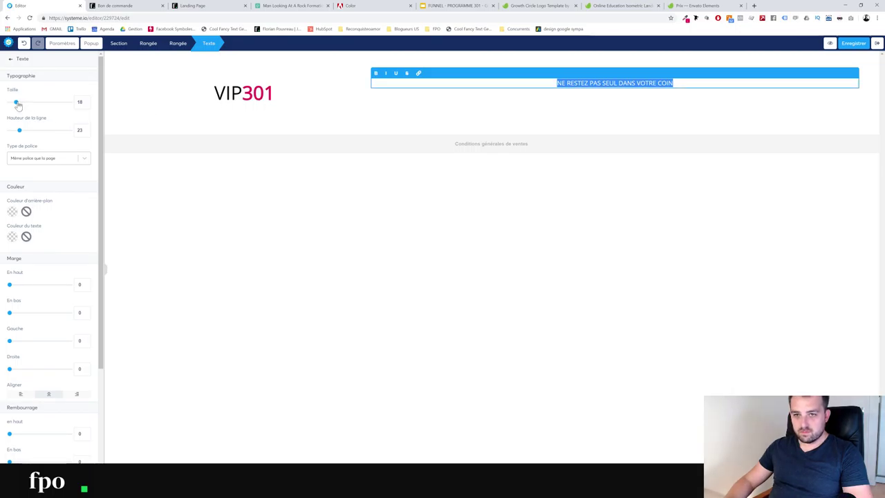
pyautogui.moveTo(18, 104); pyautogui.dragTo(39, 105)
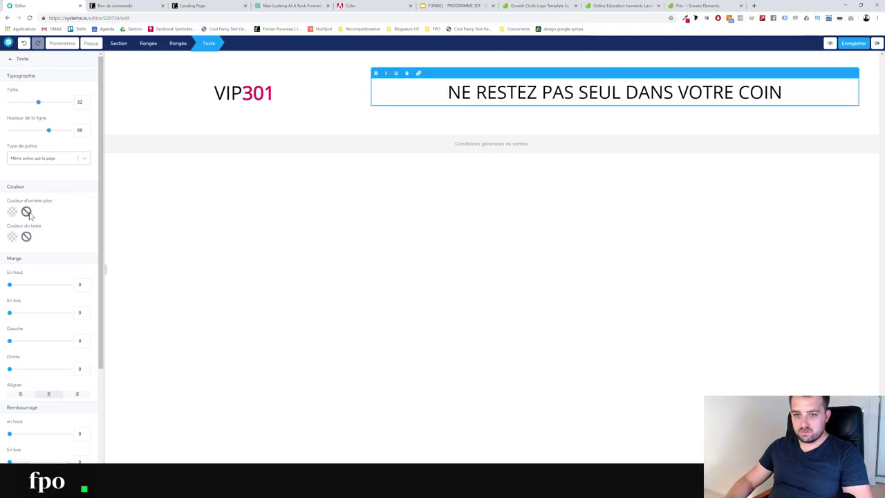
pyautogui.click(19, 395)
pyautogui.click(296, 332)
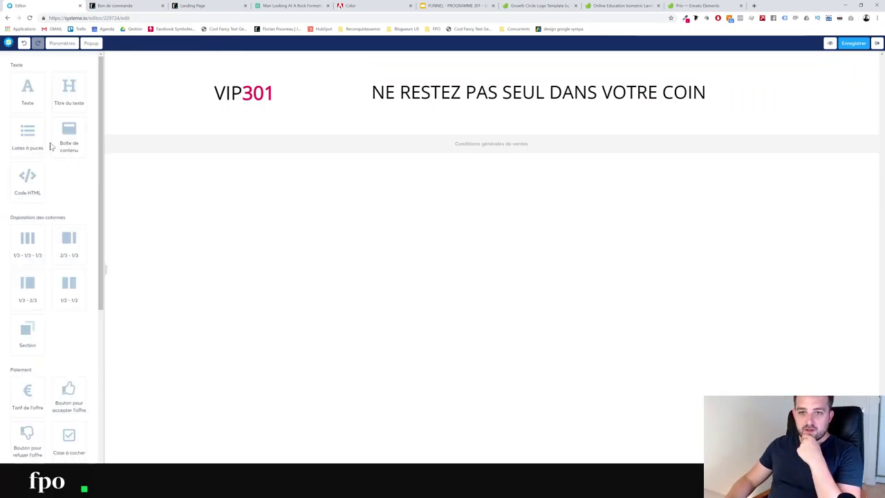
pyautogui.moveTo(38, 326); pyautogui.dragTo(274, 138)
pyautogui.moveTo(275, 93); pyautogui.dragTo(242, 93)
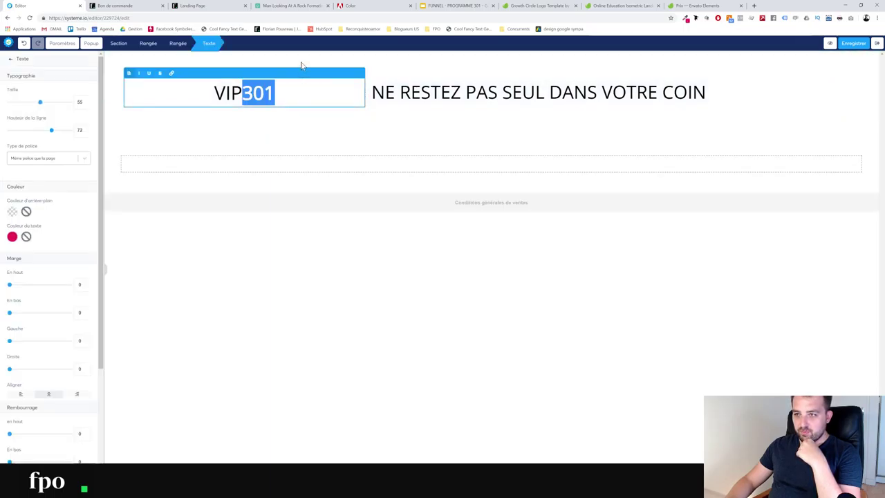
# Set the VIP301 header row's top and bottom padding to 0
pyautogui.click(301, 69)
pyautogui.click(223, 109)
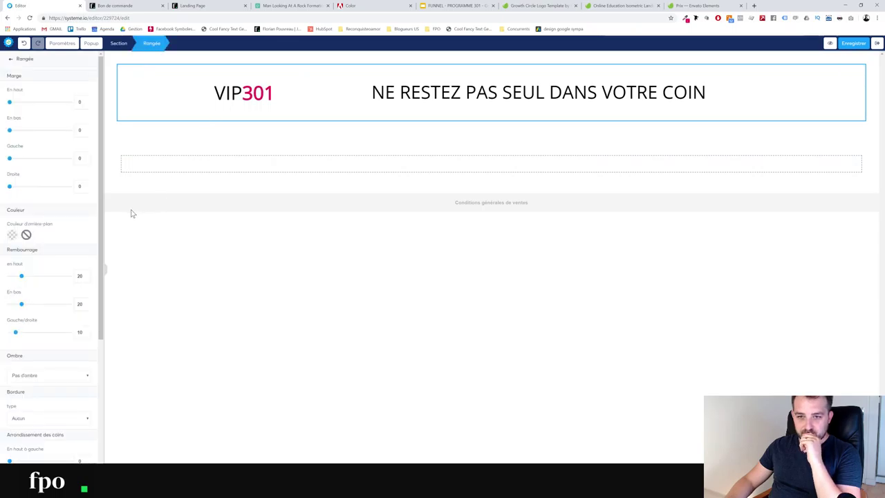
pyautogui.moveTo(21, 277); pyautogui.dragTo(9, 304)
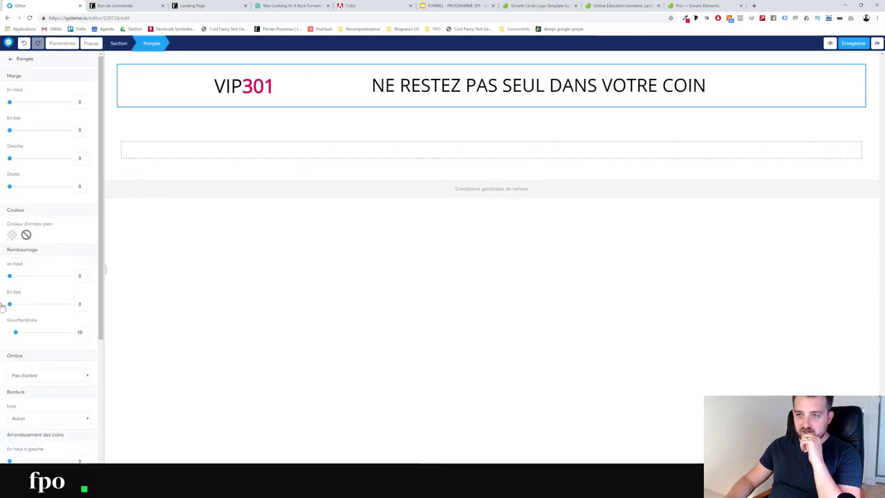
pyautogui.click(224, 141)
pyautogui.click(217, 134)
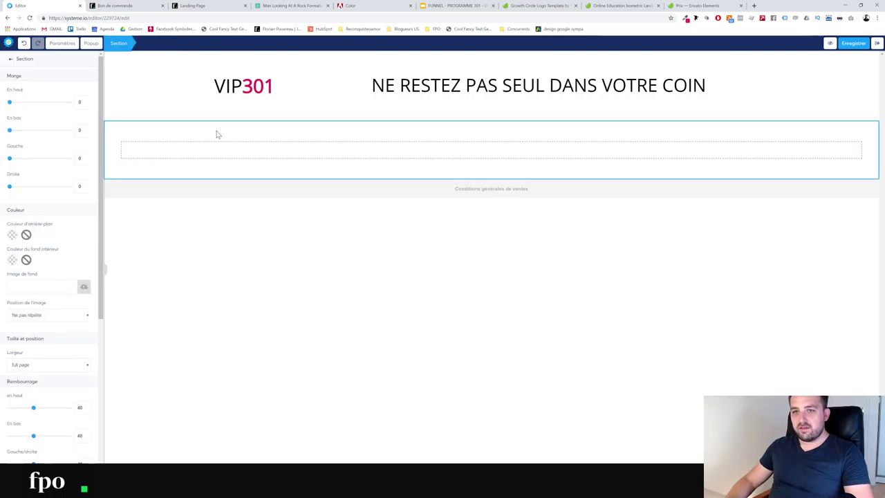
# Upload bg-1.png and insert it as the new section's background image
pyautogui.click(82, 290)
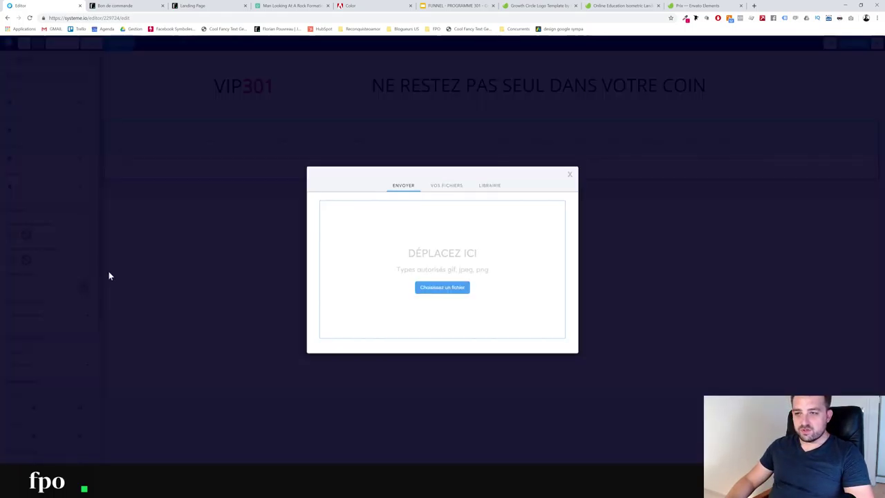
pyautogui.click(433, 188)
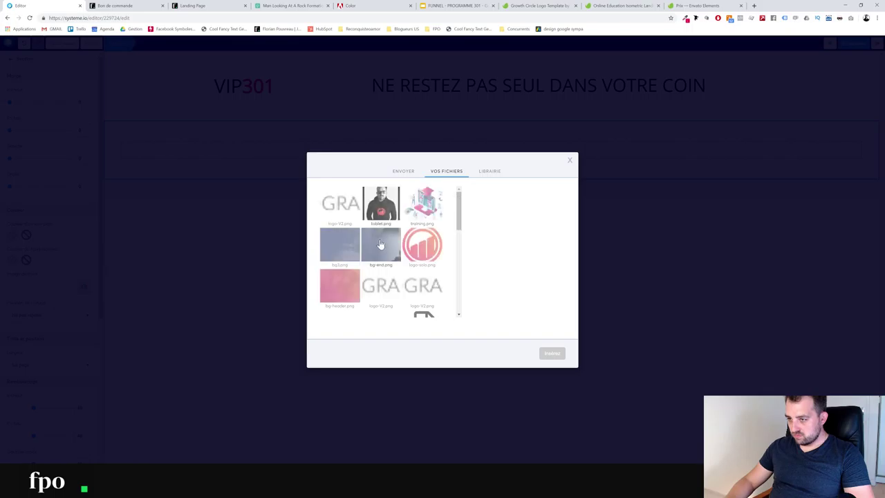
pyautogui.scroll(-1, 338, 254)
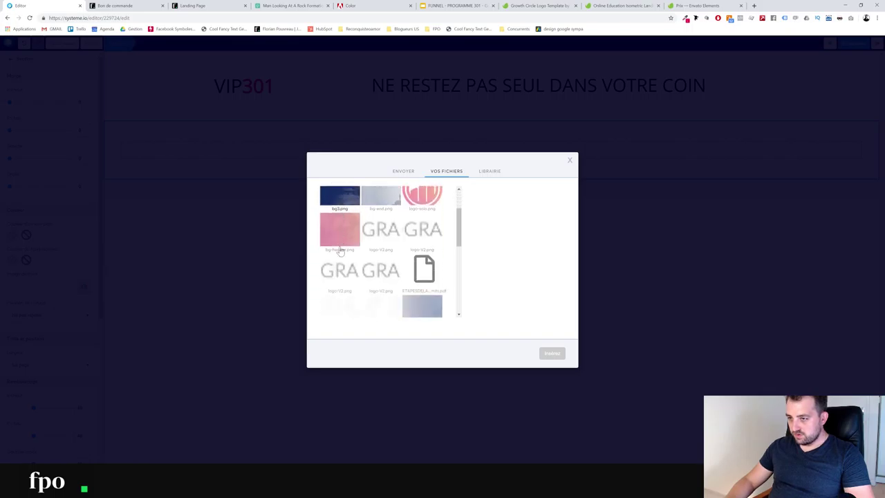
pyautogui.scroll(1, 339, 253)
pyautogui.click(404, 172)
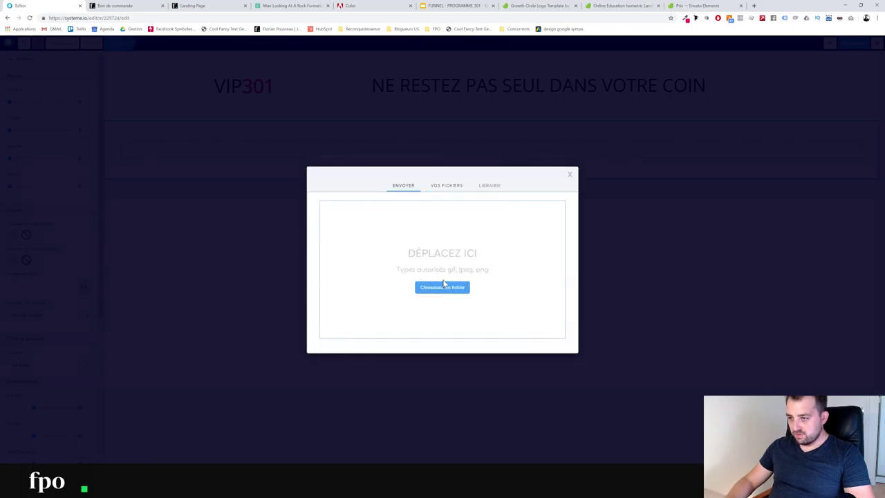
pyautogui.click(444, 287)
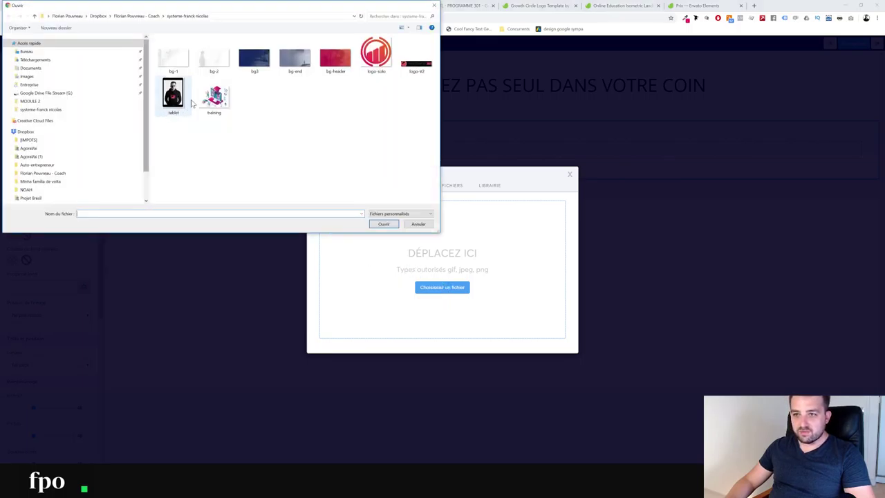
pyautogui.click(176, 67)
pyautogui.click(384, 223)
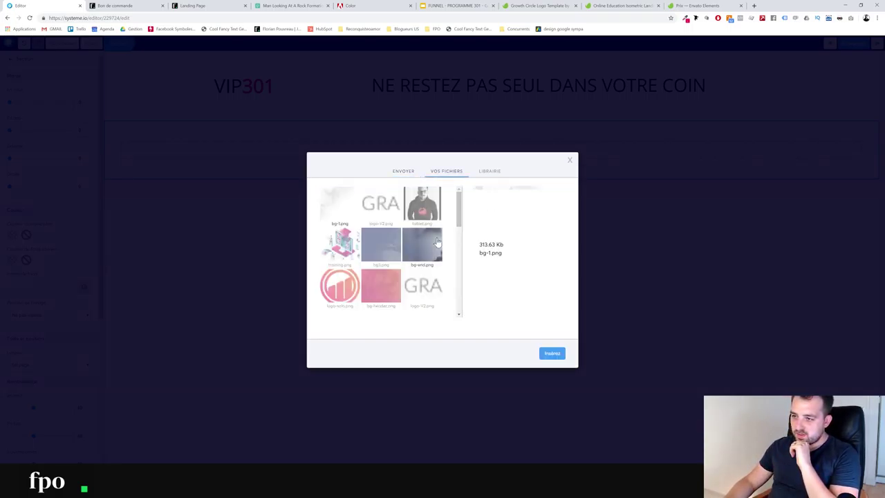
pyautogui.click(551, 353)
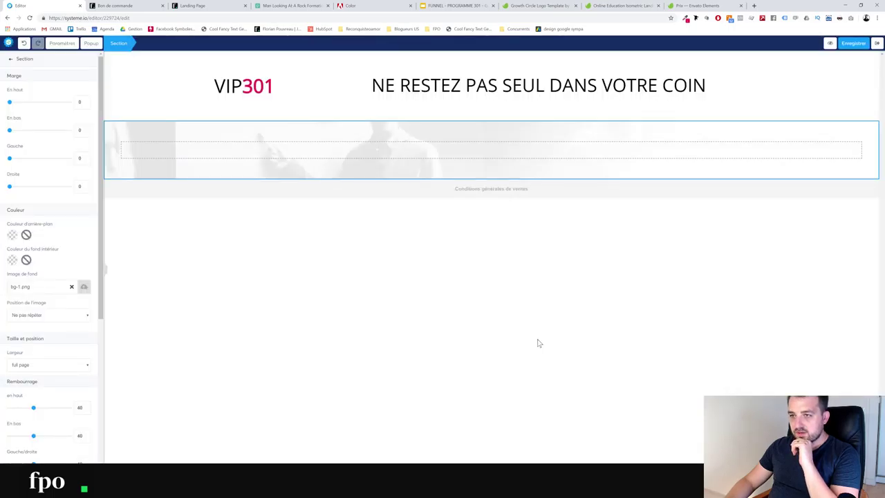
pyautogui.click(349, 236)
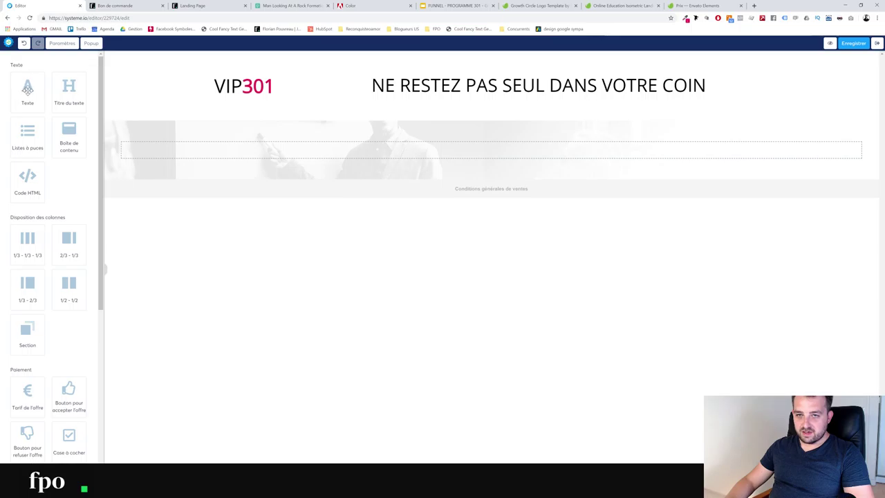
# Add a text block to the banner reading 'LA MAJORITE DES ECHECS SE TROUVENT DANS LE MANQUE D'ACCOMPAGNEMENT'
pyautogui.moveTo(27, 88); pyautogui.dragTo(502, 152)
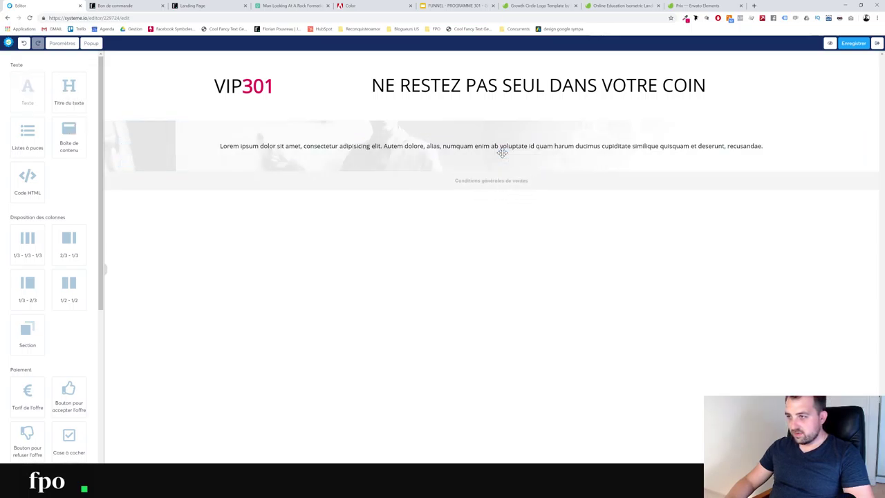
pyautogui.click(484, 153)
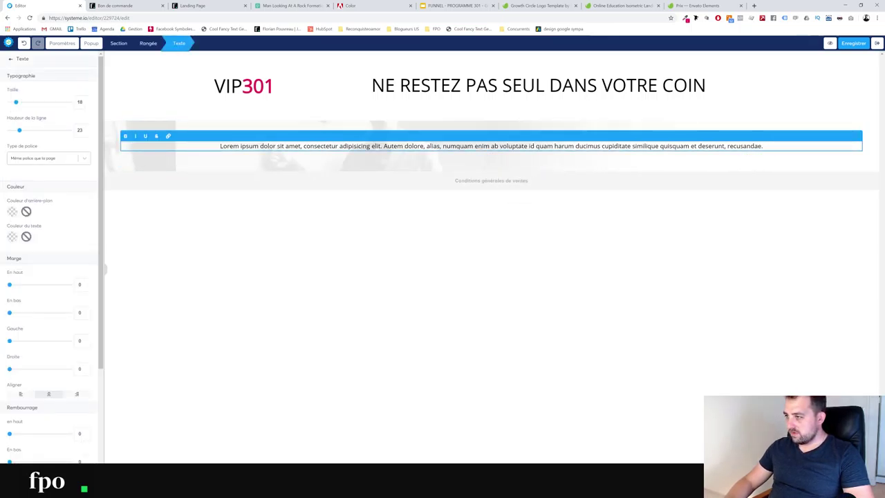
pyautogui.moveTo(764, 147); pyautogui.dragTo(109, 159)
pyautogui.write('LA')
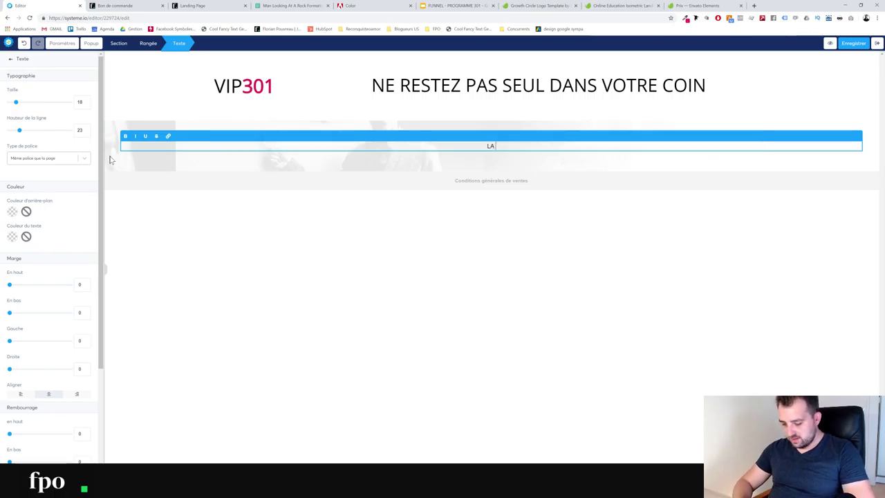
pyautogui.write(' MAJORITE DES E')
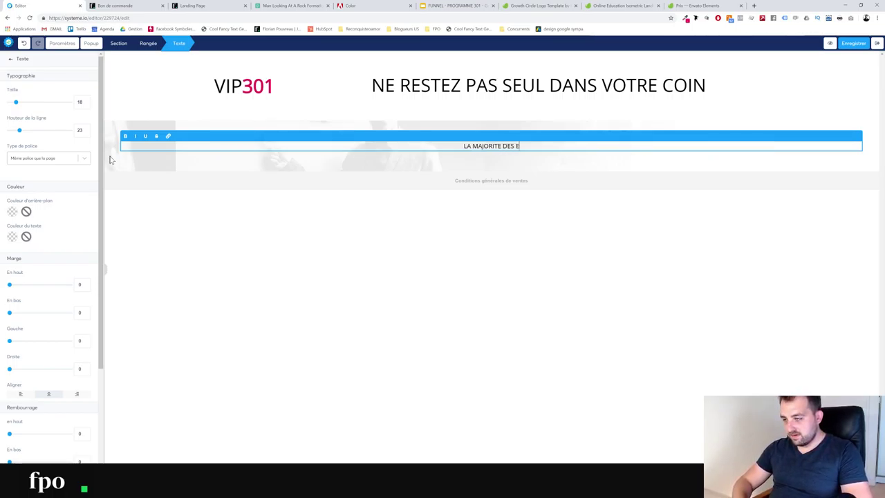
pyautogui.write('COL')
pyautogui.write('HECS SE')
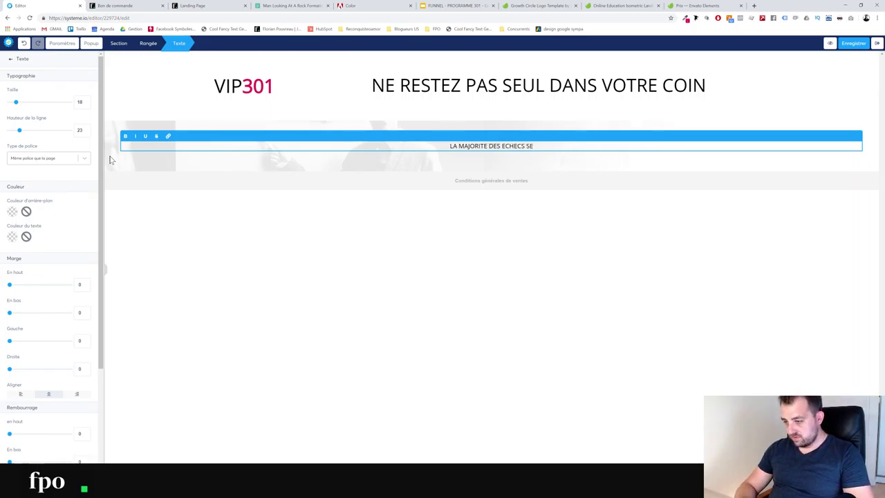
pyautogui.write(' TROUVENT DA')
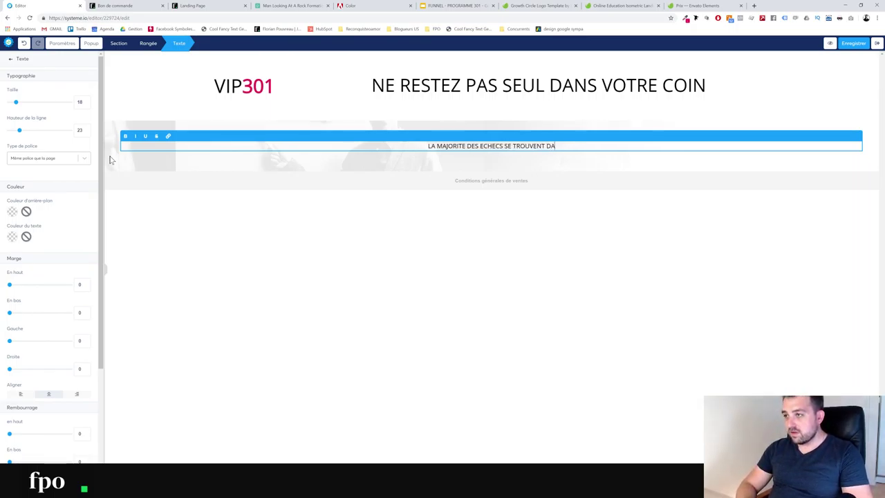
pyautogui.write('NS LE MANQUE ')
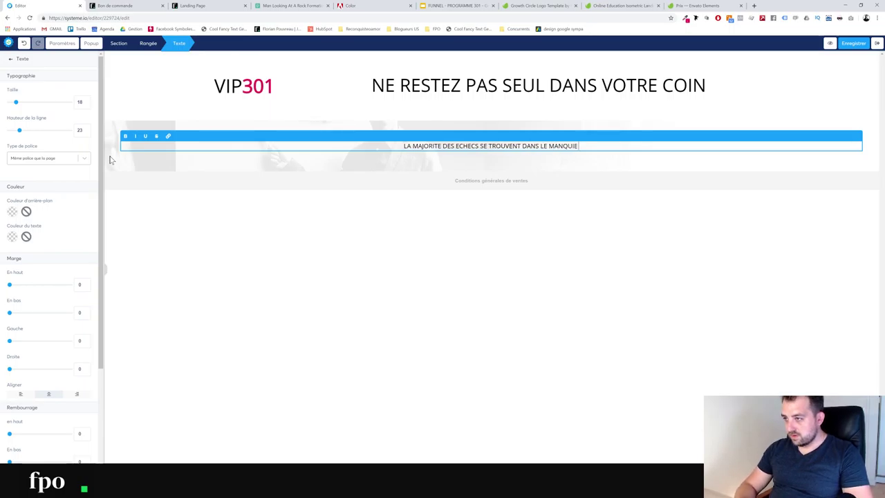
pyautogui.write("D'ACCOM")
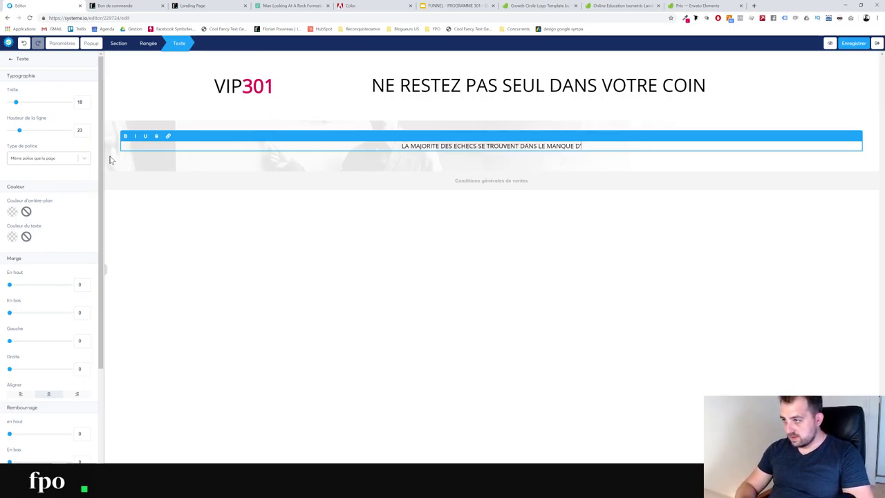
pyautogui.write('PAGNEMENT')
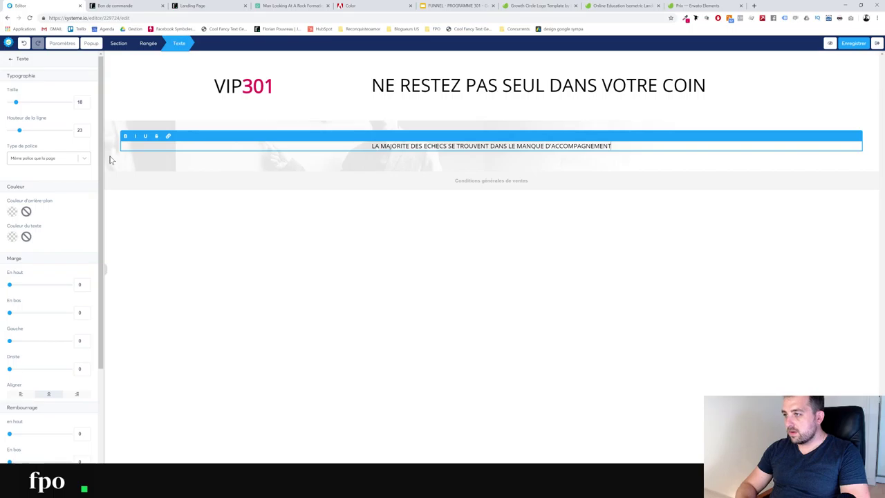
pyautogui.click(484, 146)
# Enlarge the banner sentence to size 52 and break it into two lines after TROUVENT
pyautogui.tripleClick(484, 146)
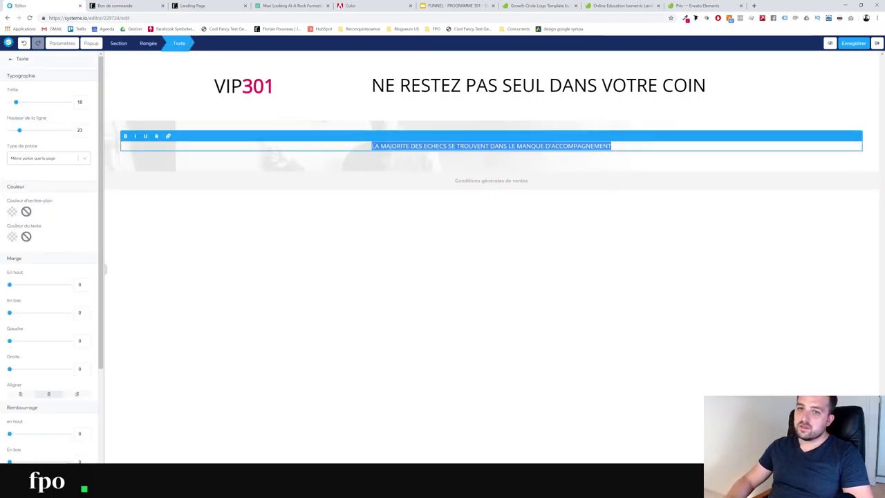
pyautogui.moveTo(16, 102); pyautogui.dragTo(39, 104)
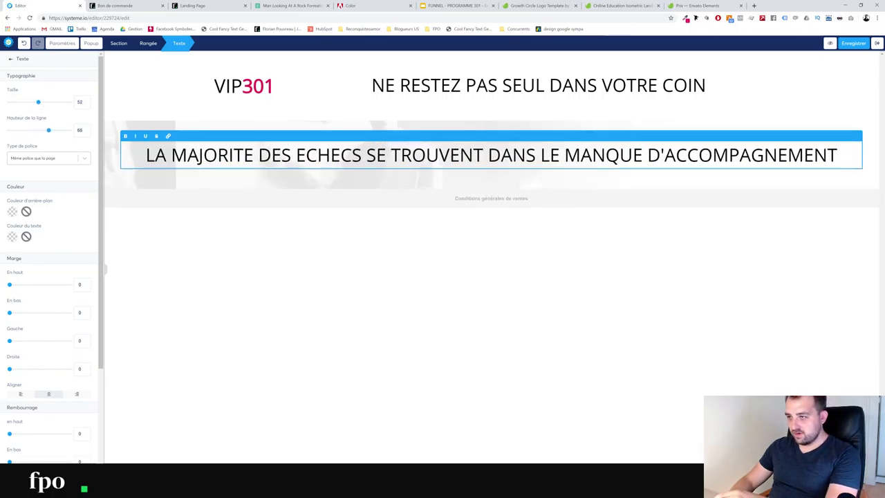
pyautogui.press('Delete')
pyautogui.press('Return')
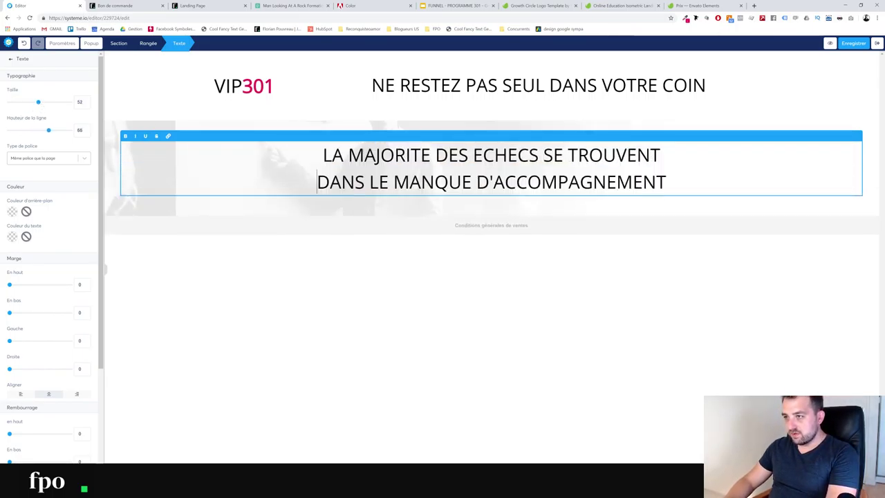
pyautogui.hotkey('ctrl', 'a')
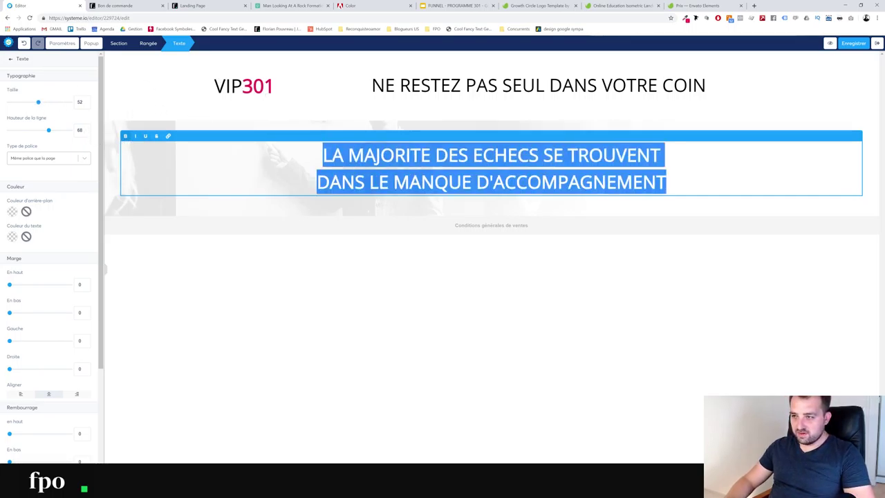
pyautogui.click(380, 284)
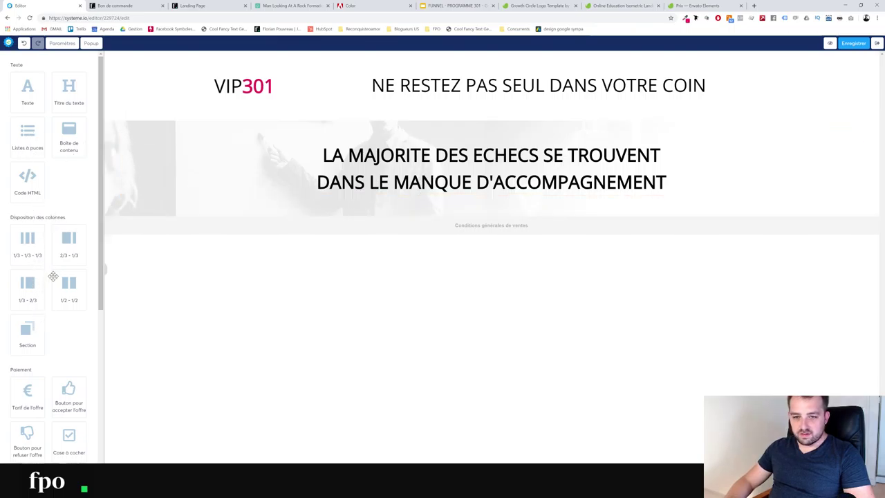
# Add an empty 1/2 - 1/2 two-column row under the banner headline
pyautogui.moveTo(66, 287); pyautogui.dragTo(505, 200)
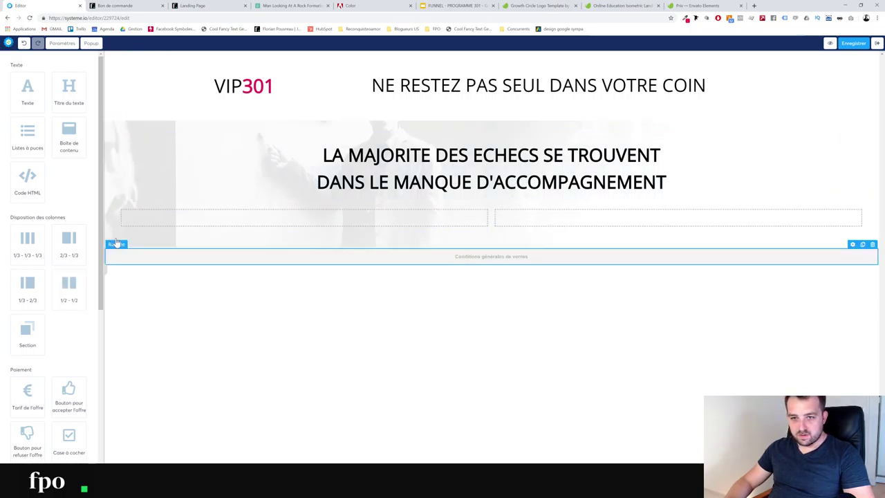
pyautogui.click(309, 212)
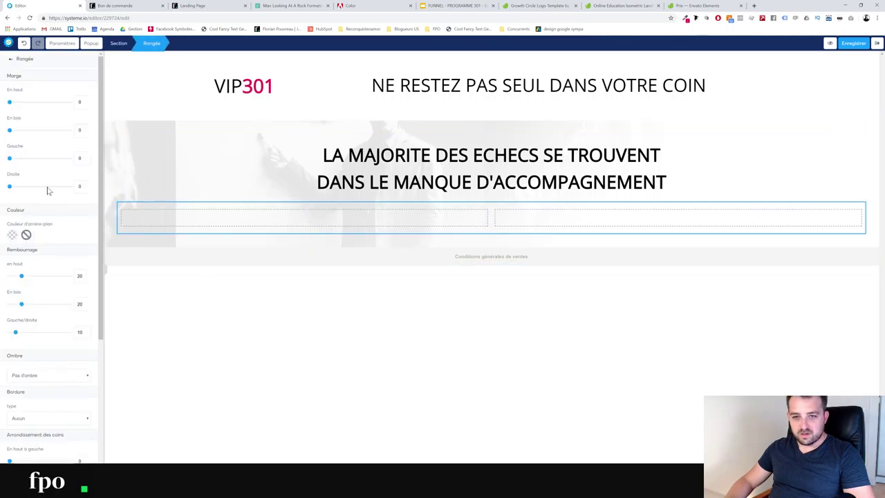
pyautogui.press('Escape')
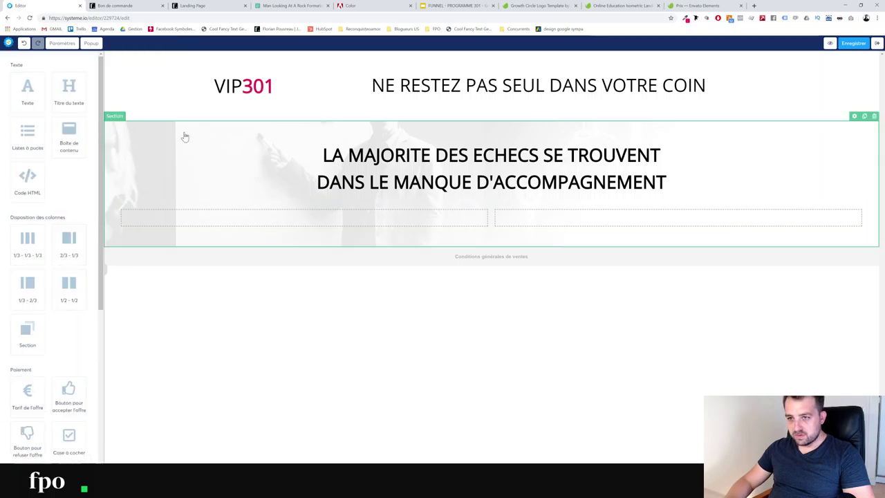
# Set the banner section's width (Largeur) to medium
pyautogui.click(184, 136)
pyautogui.click(35, 366)
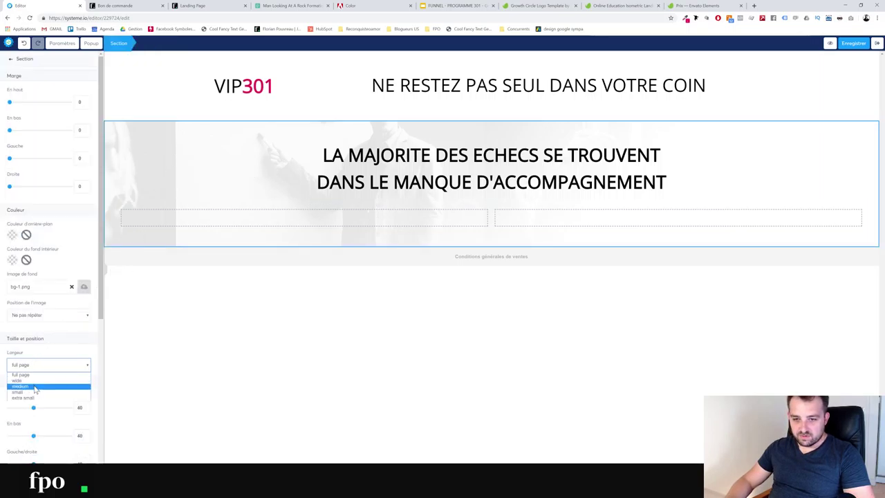
pyautogui.click(35, 387)
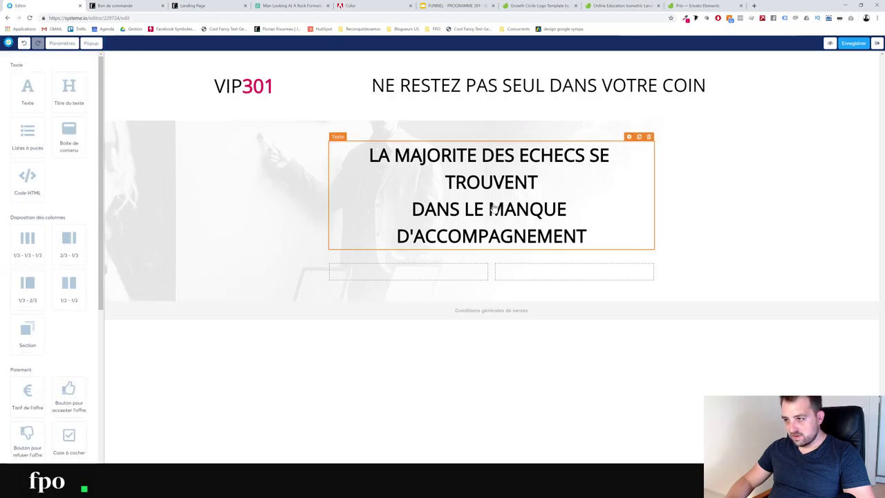
# Colour the whole headline with the orange brand hex code copied from Photoshop
pyautogui.tripleClick(394, 193)
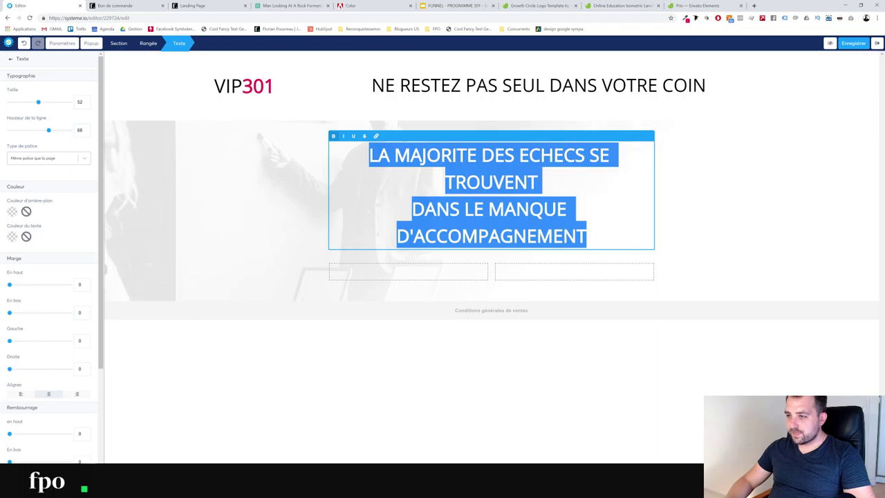
pyautogui.click(450, 208)
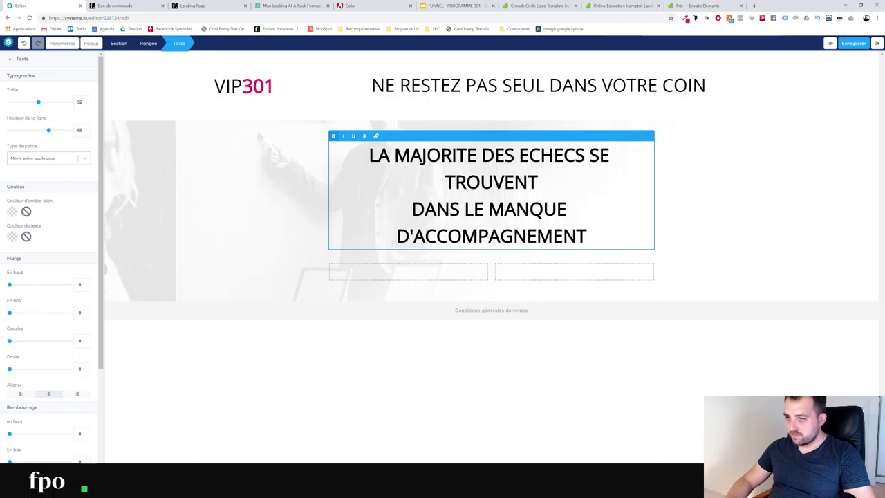
pyautogui.moveTo(394, 155); pyautogui.dragTo(585, 155)
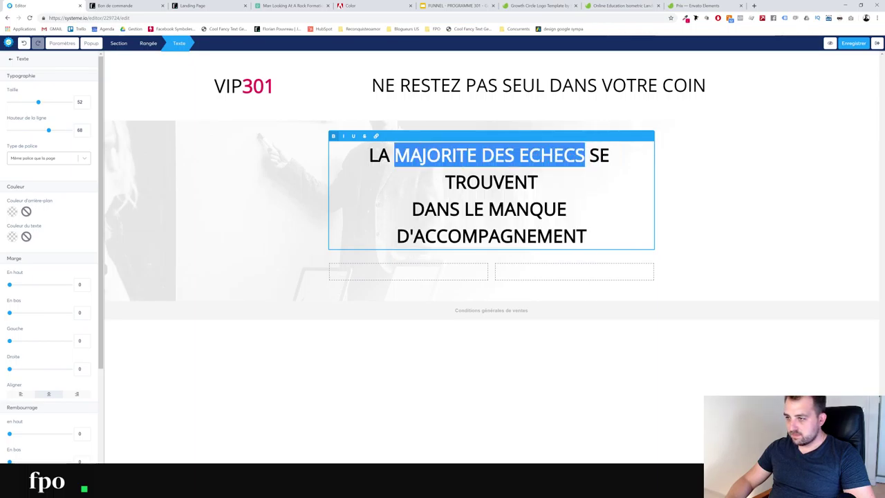
pyautogui.moveTo(588, 236); pyautogui.dragTo(330, 162)
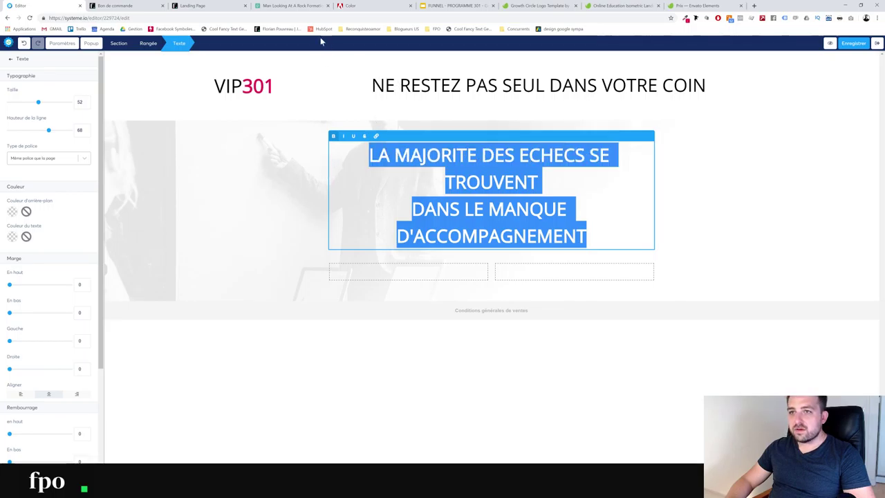
pyautogui.hotkey('alt', 'Tab')
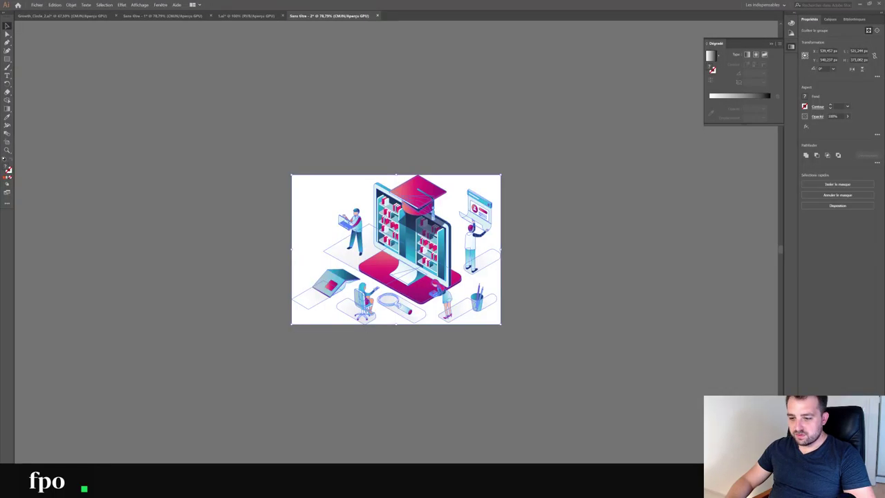
pyautogui.hotkey('alt', 'Tab')
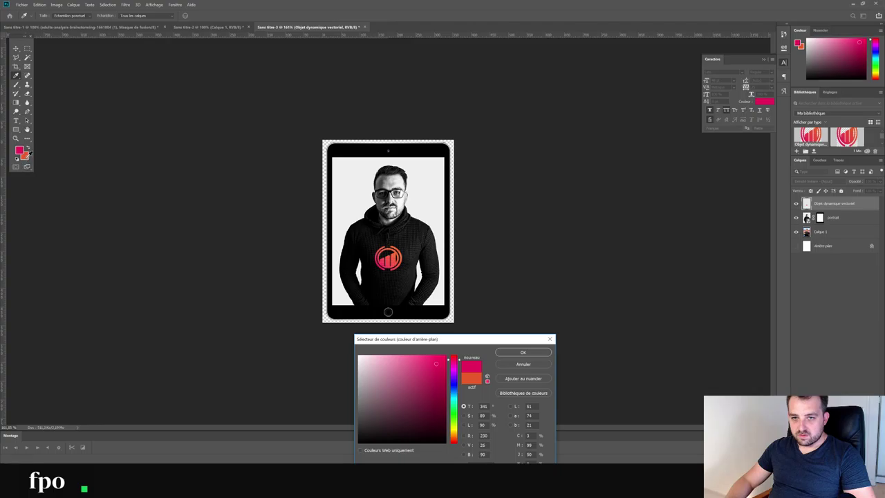
pyautogui.click(26, 156)
pyautogui.hotkey('alt', 'Tab')
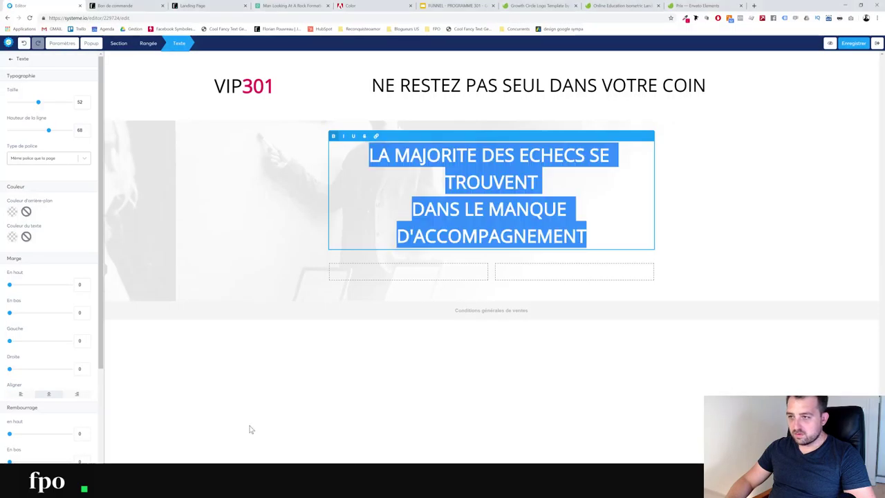
pyautogui.click(12, 237)
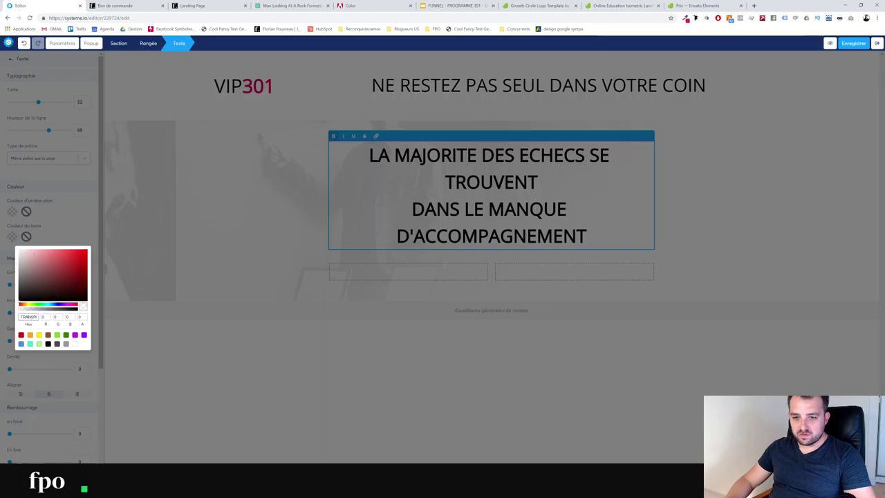
pyautogui.click(28, 316)
pyautogui.write('e61a5d')
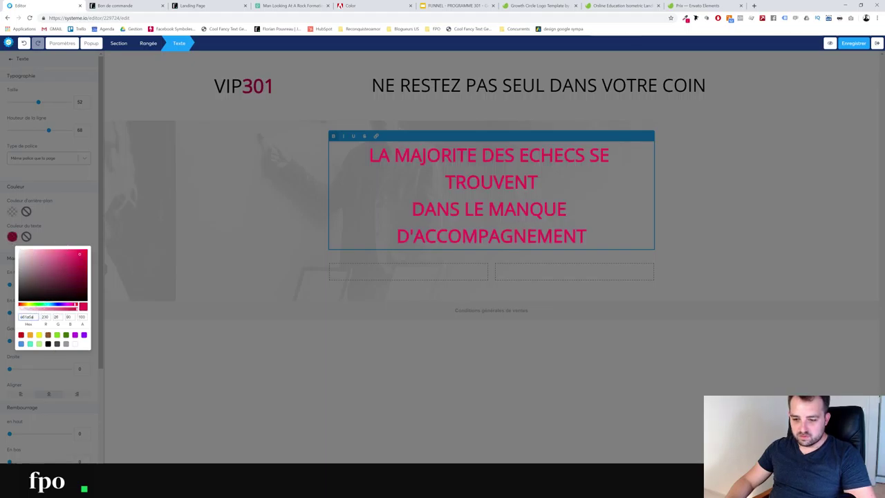
pyautogui.hotkey('alt', 'Tab')
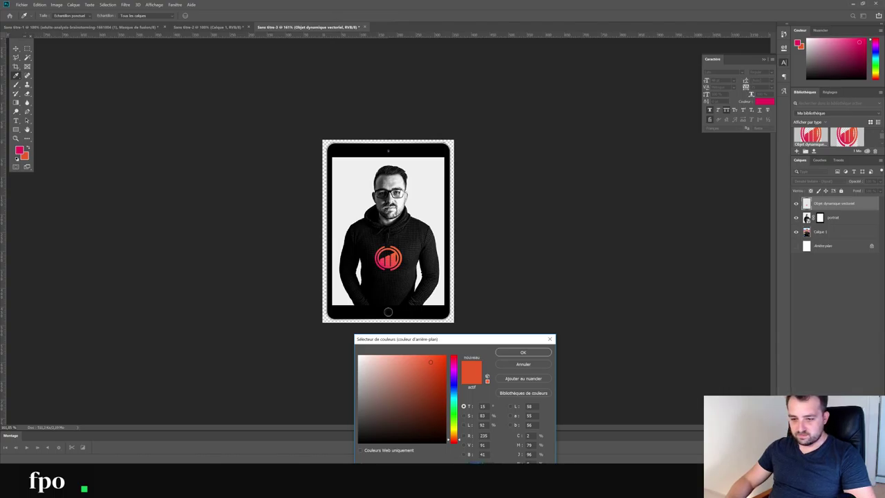
pyautogui.hotkey('alt', 'Tab')
pyautogui.hotkey('ctrl', 'v')
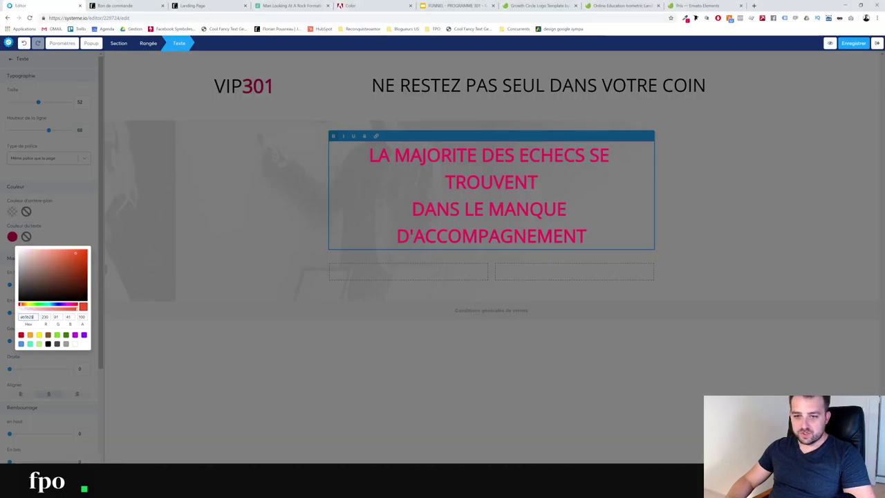
pyautogui.click(67, 233)
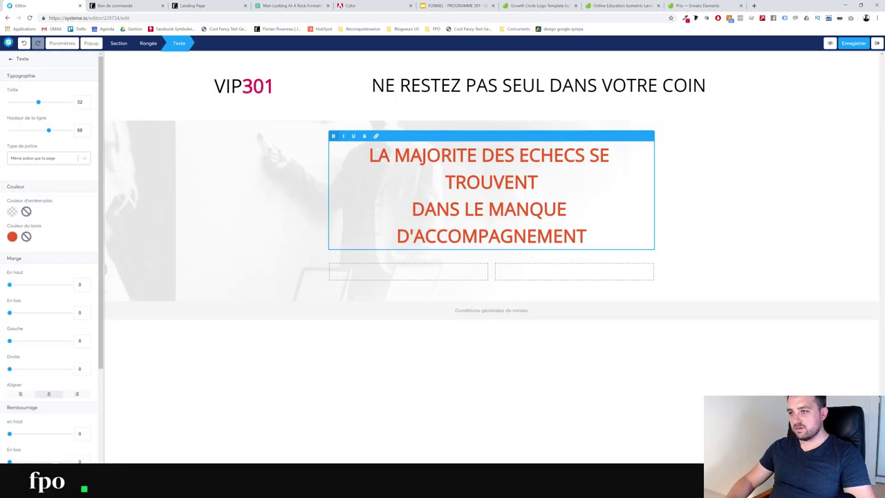
# Make the headline's first line, LA MAJORITE DES ECHECS SE TROUVENT, black
pyautogui.moveTo(538, 182); pyautogui.dragTo(320, 155)
pyautogui.click(12, 237)
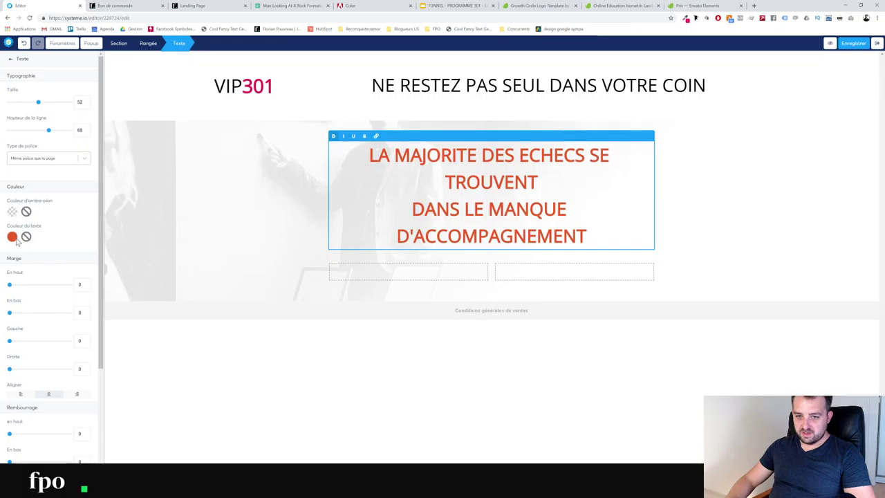
pyautogui.click(11, 237)
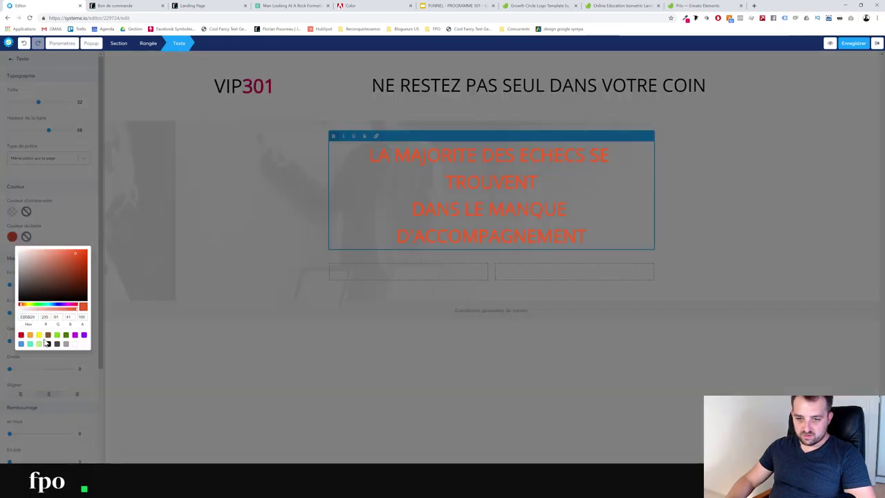
pyautogui.click(48, 344)
pyautogui.click(110, 202)
pyautogui.click(182, 185)
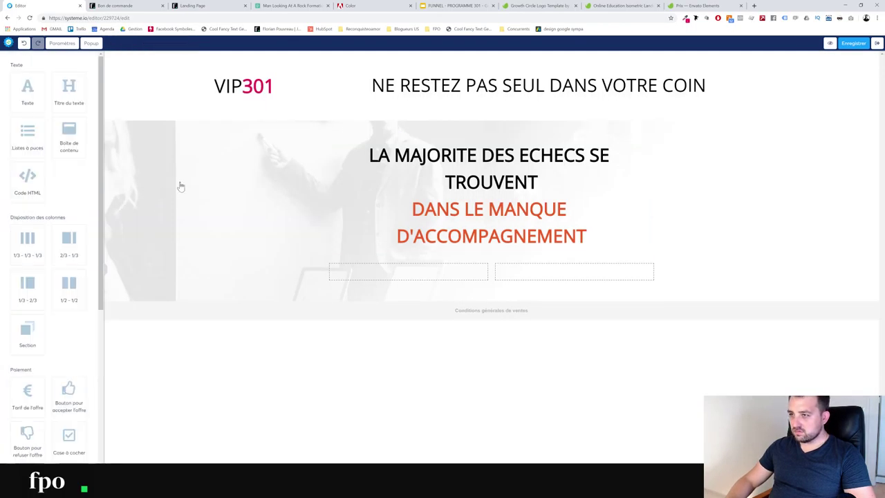
# Make the NE RESTEZ PAS SEUL DANS VOTRE COIN tagline dark grey 4A4A4A, then add a text block to the left column
pyautogui.click(539, 85)
pyautogui.doubleClick(539, 85)
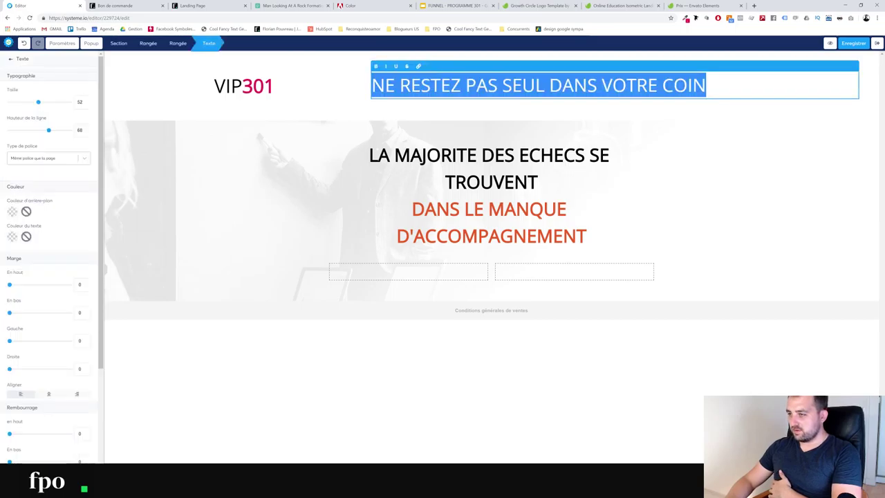
pyautogui.click(12, 237)
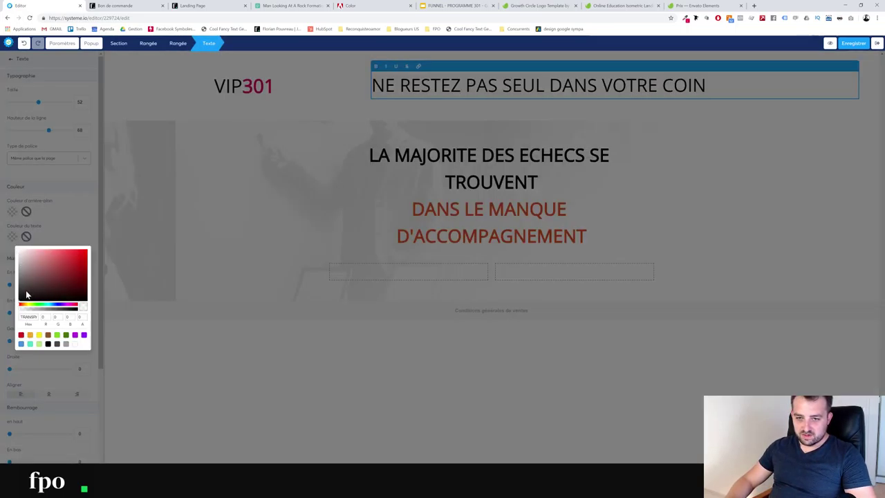
pyautogui.click(58, 345)
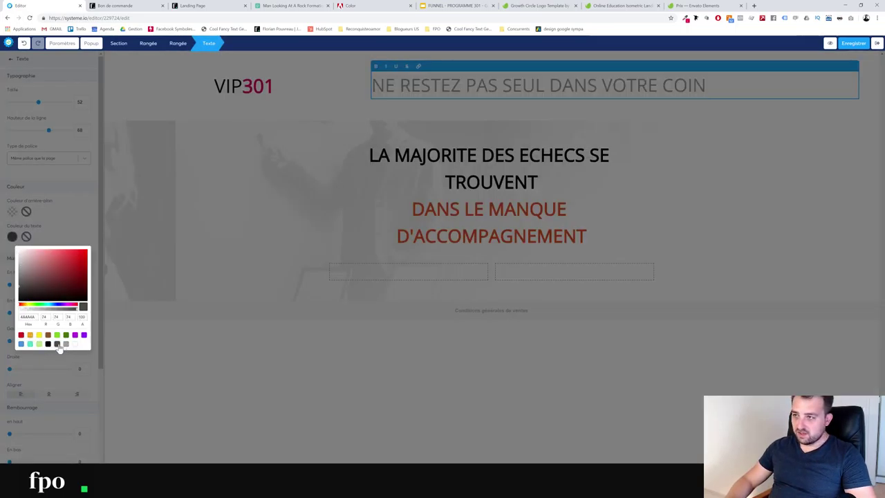
pyautogui.click(298, 118)
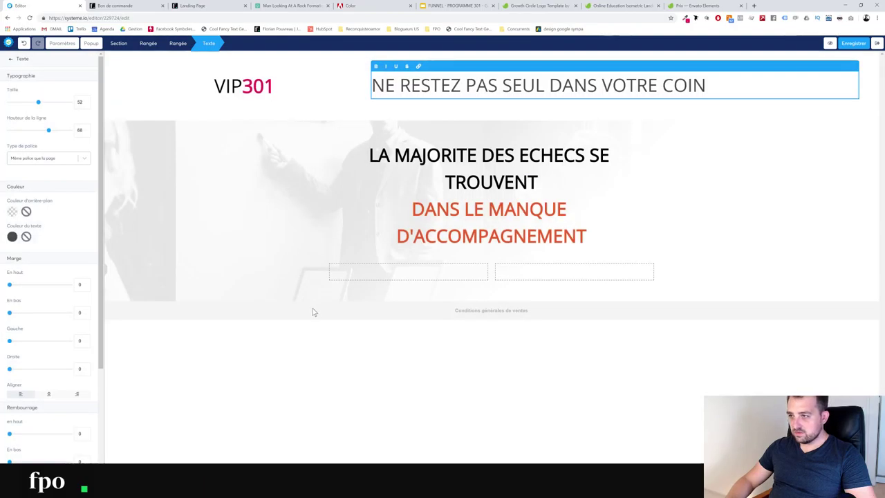
pyautogui.click(356, 377)
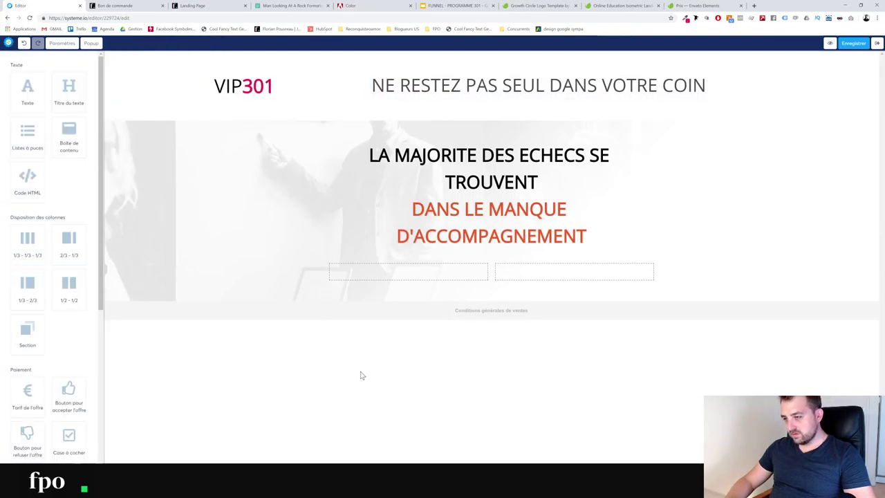
pyautogui.moveTo(24, 91); pyautogui.dragTo(292, 266)
# Replace the left-column Lorem ipsum with a sentence inviting visitors to be coached by programme 301's creator
pyautogui.click(421, 280)
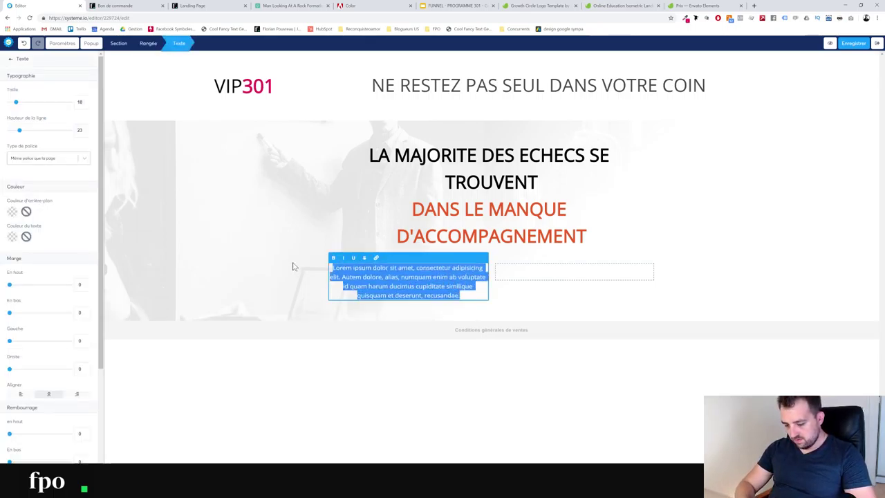
pyautogui.write('Faites vous')
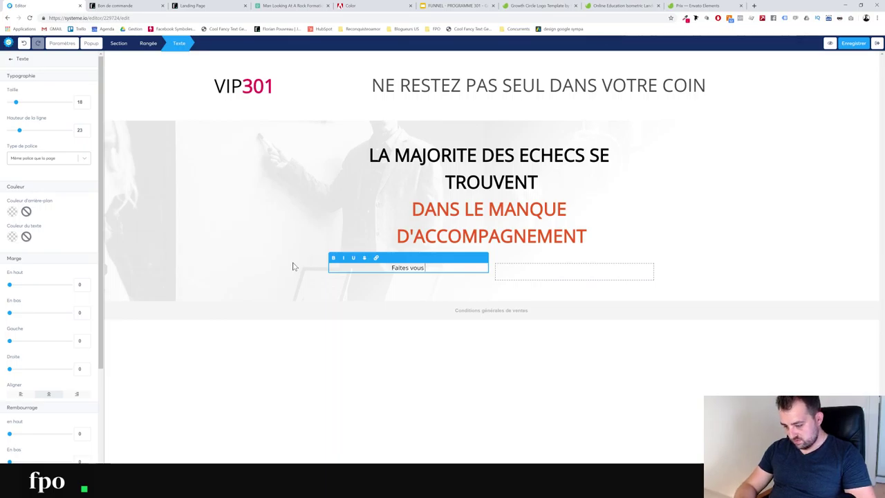
pyautogui.write(' coachez')
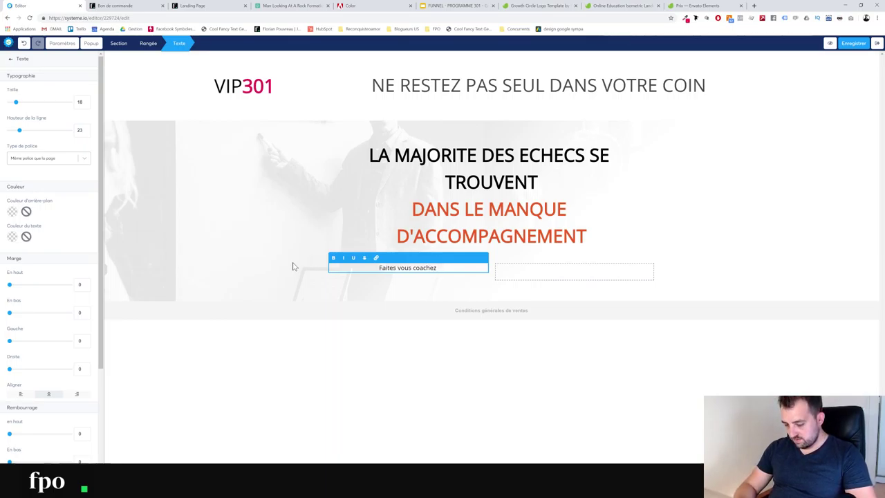
pyautogui.write(' par Florian')
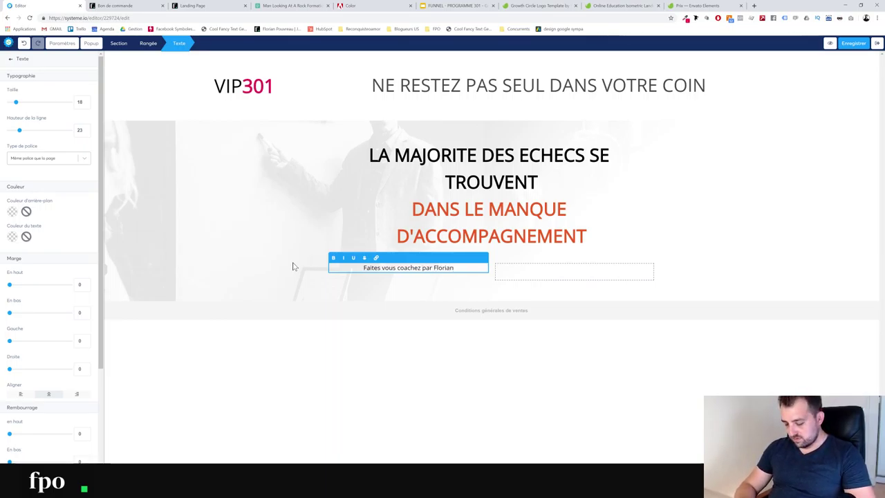
pyautogui.write(', le f')
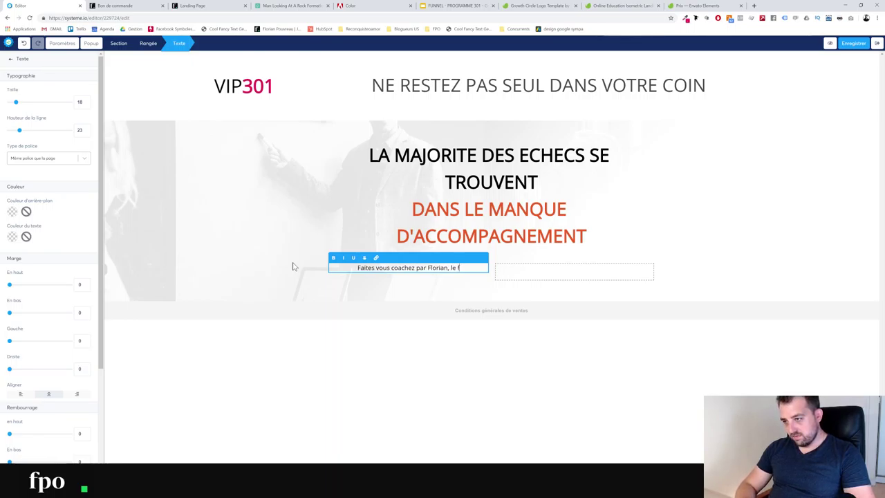
pyautogui.write('ormateur')
pyautogui.press('BackSpace')
pyautogui.press('BackSpace')
pyautogui.press('BackSpace')
pyautogui.press('BackSpace')
pyautogui.press('BackSpace')
pyautogui.press('BackSpace')
pyautogui.press('BackSpace')
pyautogui.press('BackSpace')
pyautogui.press('BackSpace')
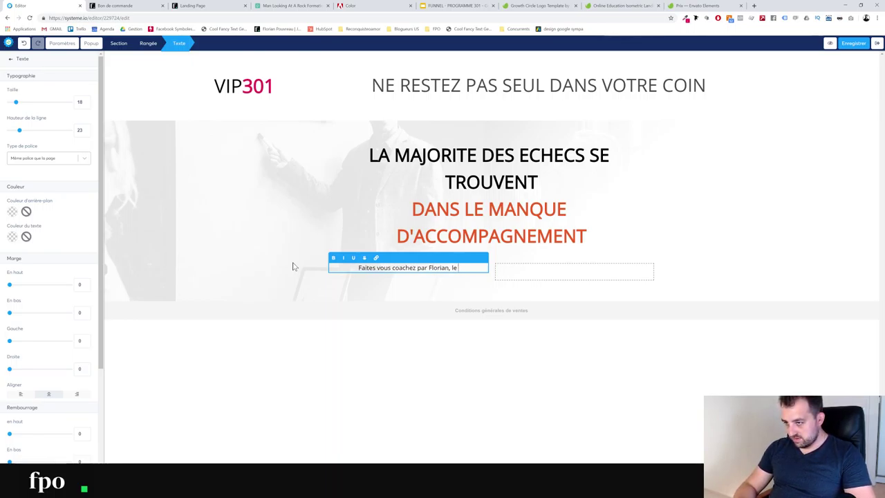
pyautogui.write('créateur du programme 301.')
pyautogui.press('Return')
pyautogui.press('Return')
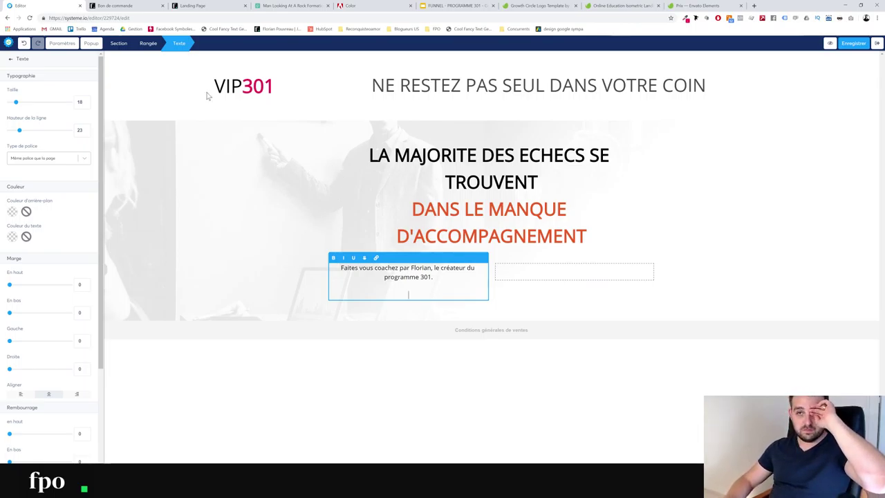
# Add a bullet list under the intro text with items '4h de coaching exclusif' and '5 réponses par email.'
pyautogui.click(10, 62)
pyautogui.moveTo(27, 135); pyautogui.dragTo(437, 285)
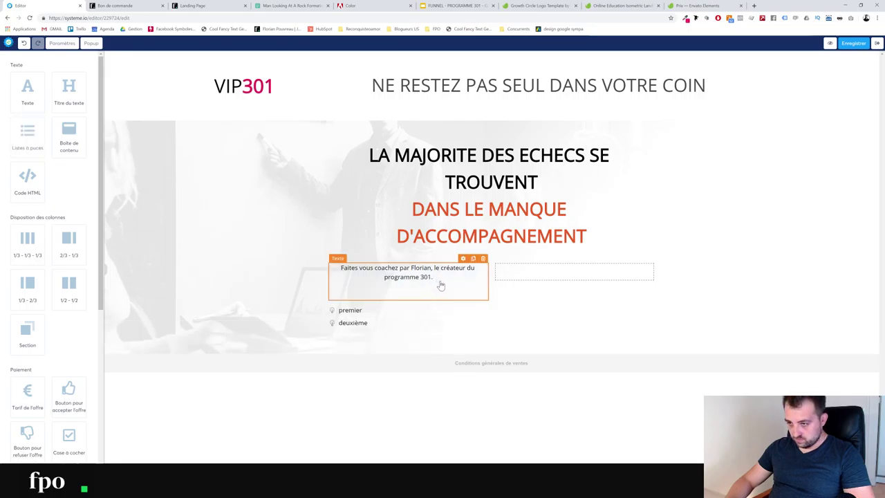
pyautogui.click(408, 294)
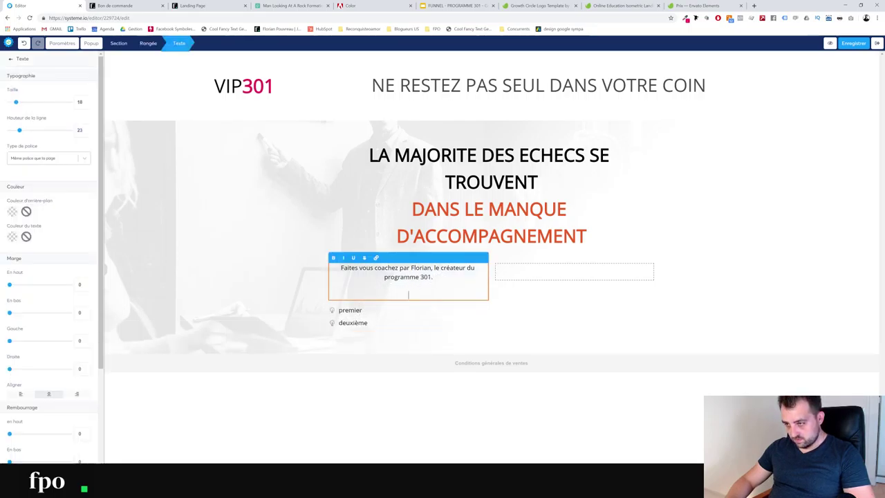
pyautogui.press('Delete')
pyautogui.press('Delete')
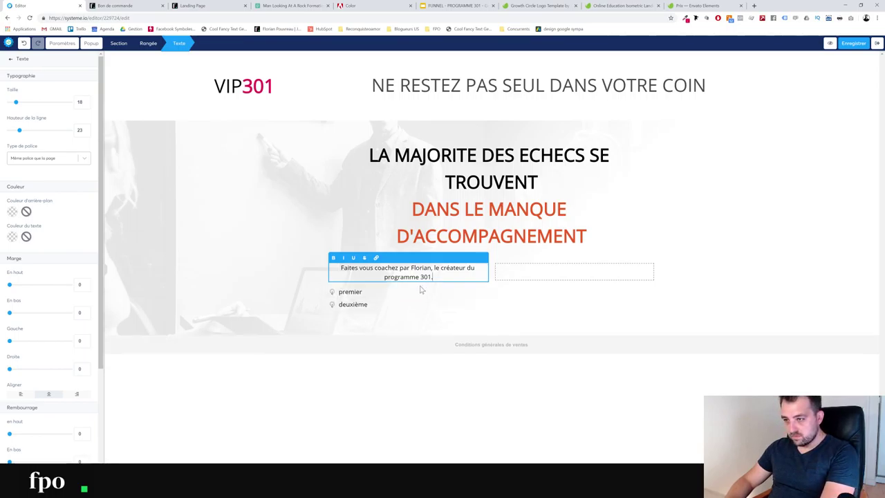
pyautogui.click(359, 296)
pyautogui.doubleClick(352, 292)
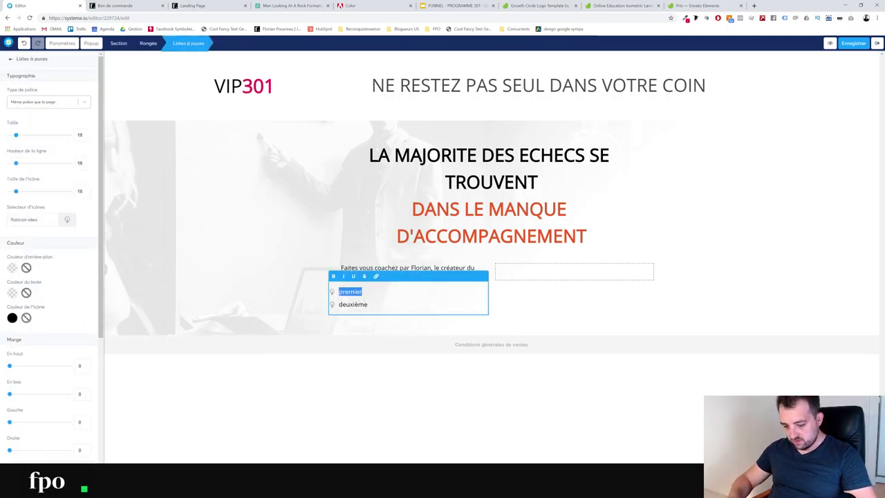
pyautogui.write('4H de c')
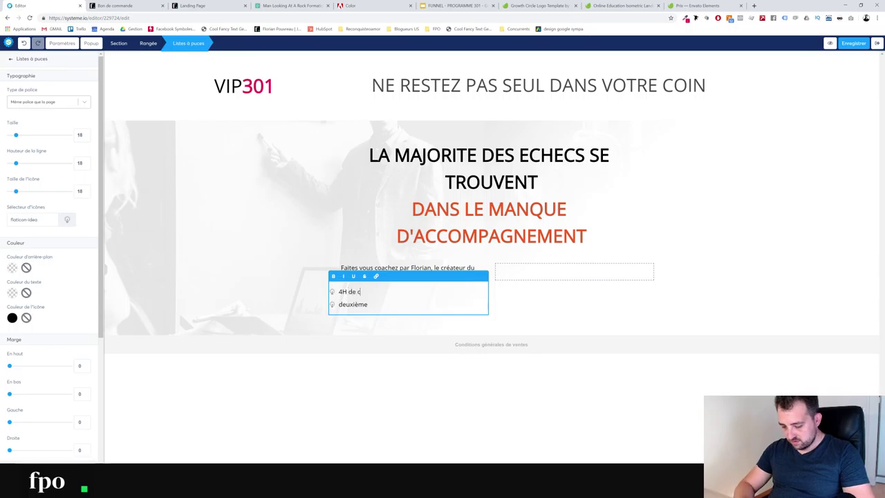
pyautogui.write('oaching exlu')
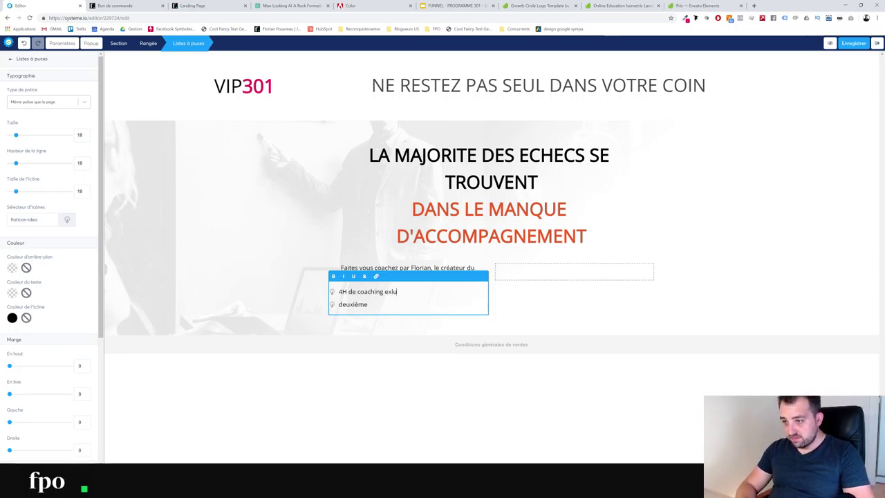
pyautogui.press('BackSpace')
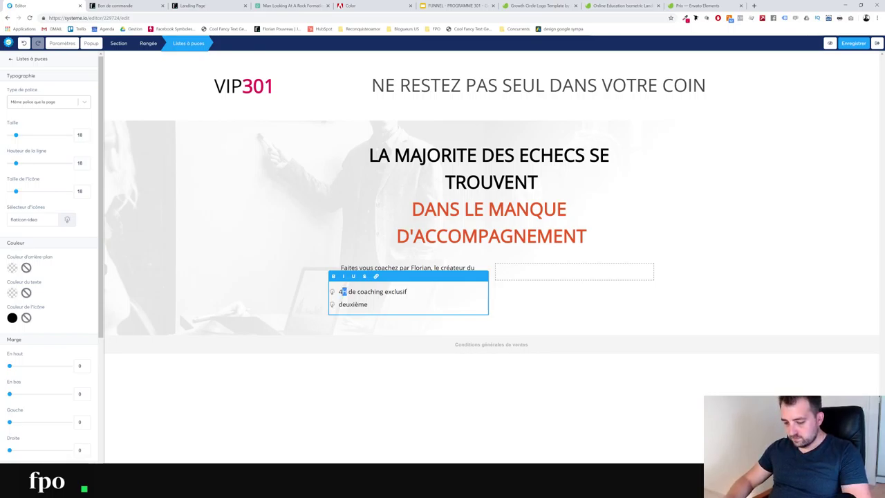
pyautogui.write('4h')
pyautogui.doubleClick(353, 304)
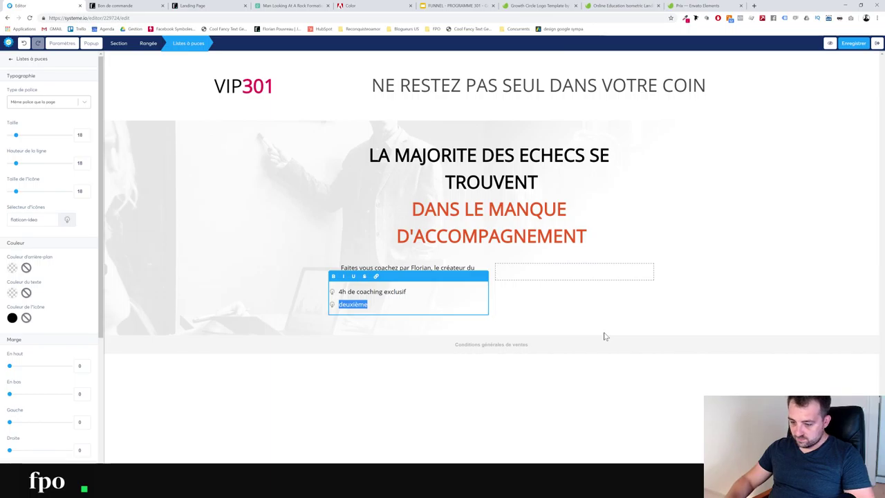
pyautogui.write('5')
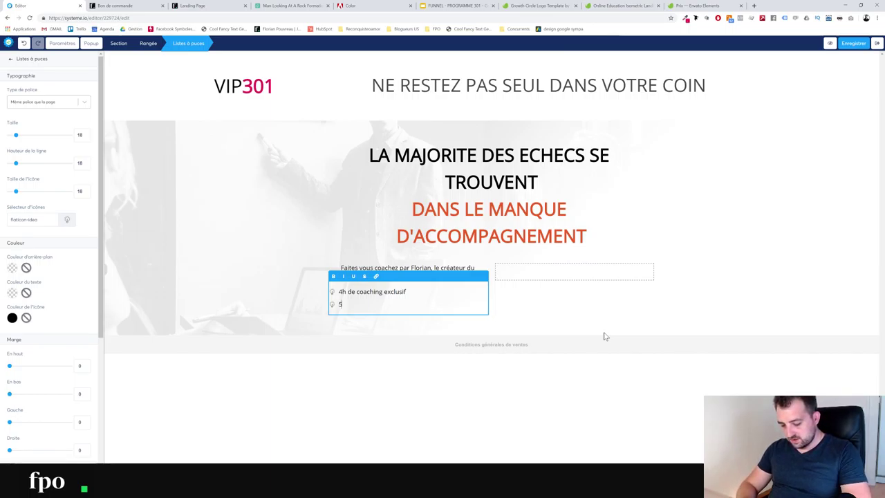
pyautogui.write(' réponses par email.')
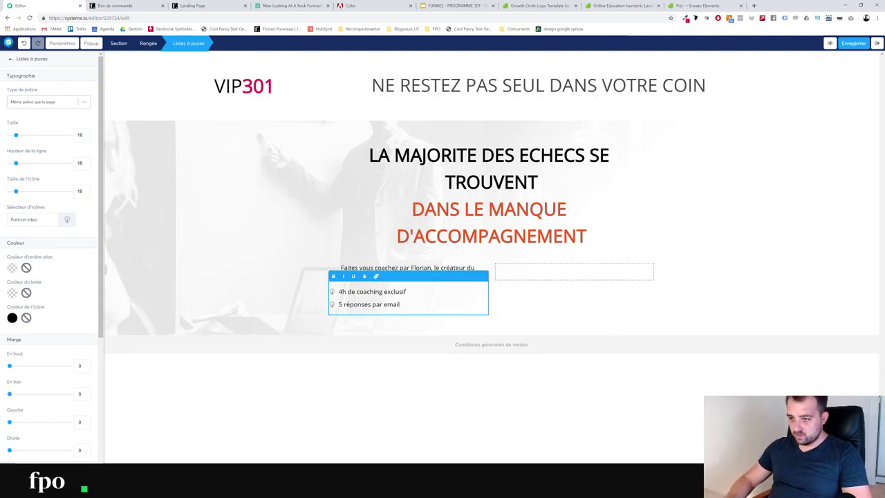
# Give the bullets a checkmark icon and add a text block to the right column
pyautogui.hotkey('ctrl', 'a')
pyautogui.click(414, 285)
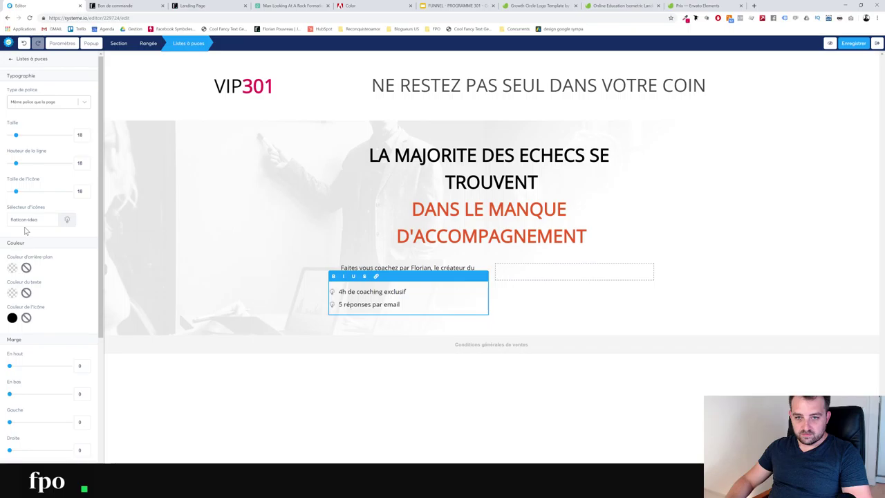
pyautogui.click(46, 222)
pyautogui.click(406, 370)
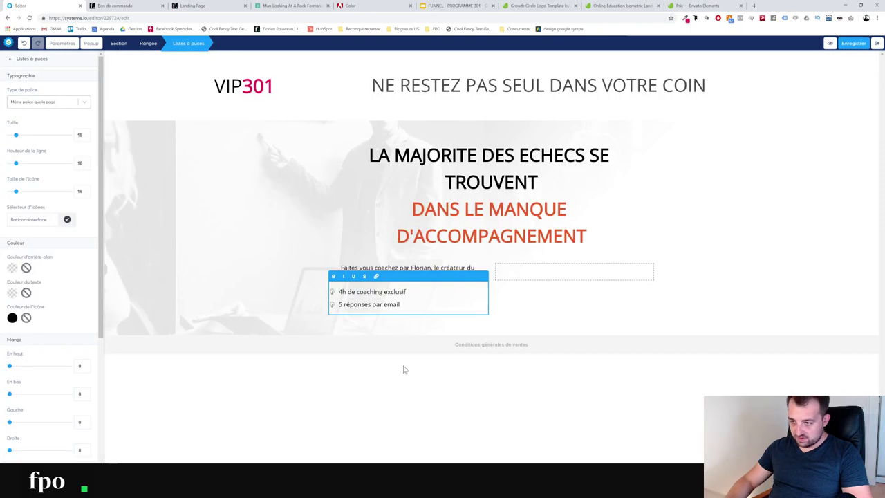
pyautogui.click(419, 392)
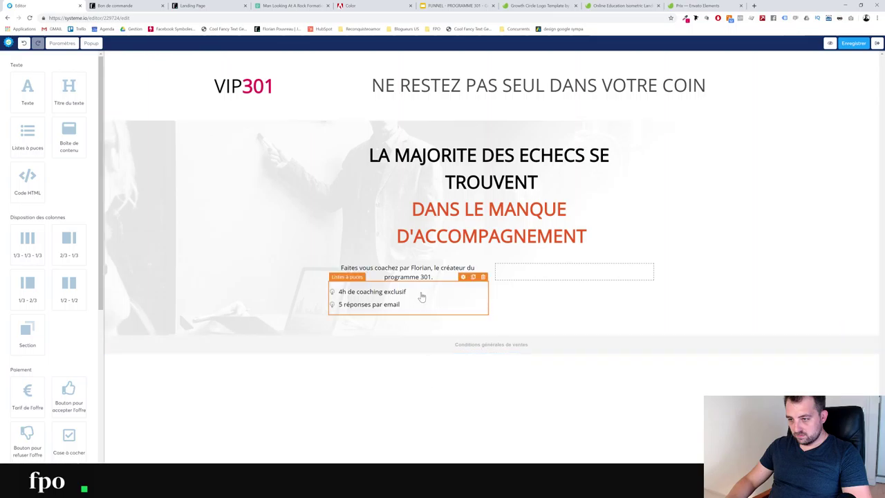
pyautogui.click(390, 304)
pyautogui.click(453, 393)
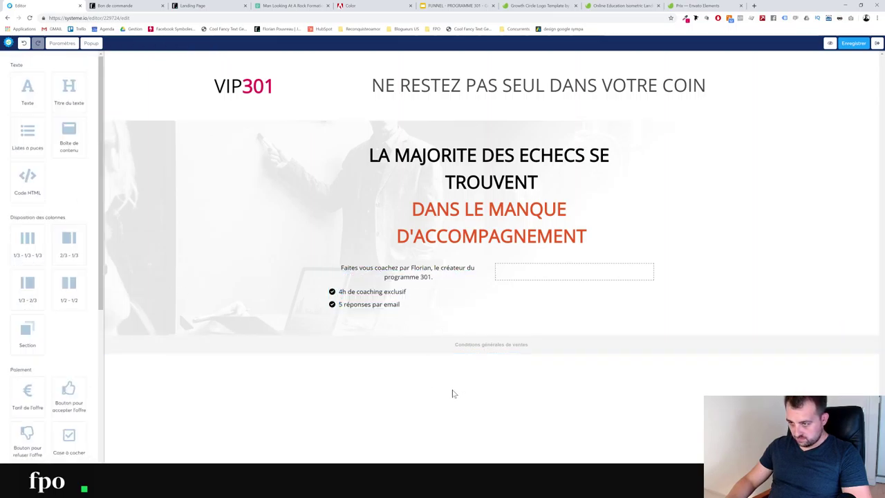
pyautogui.moveTo(35, 92); pyautogui.dragTo(518, 274)
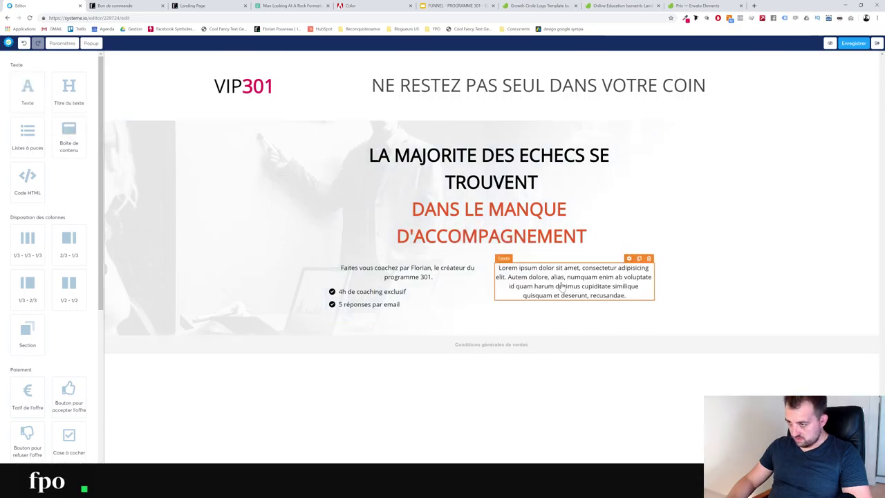
# Replace the right-column placeholder with 'Prix habituel : 1 895€ TTC'
pyautogui.doubleClick(567, 285)
pyautogui.hotkey('ctrl', 'a')
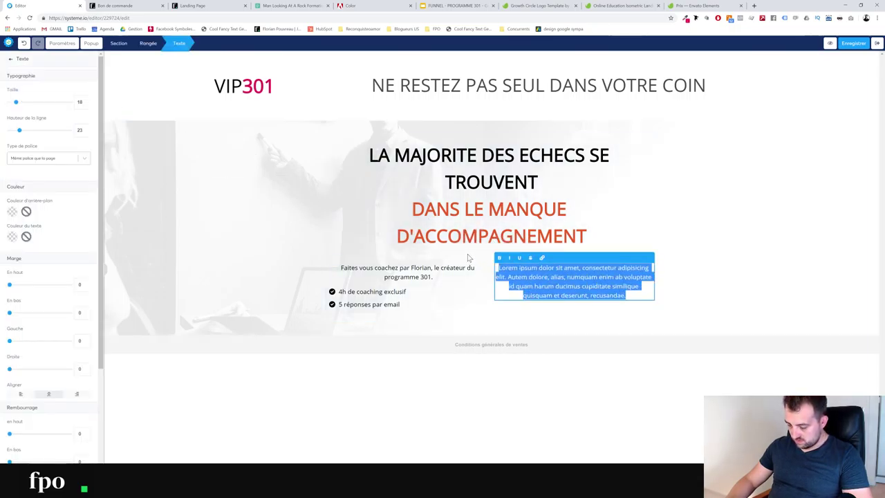
pyautogui.press('BackSpace')
pyautogui.write('Prix')
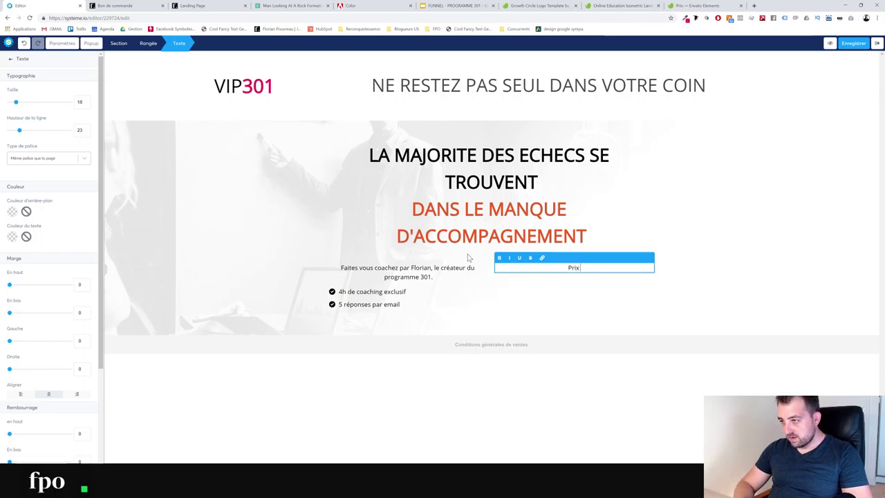
pyautogui.write(' habituel')
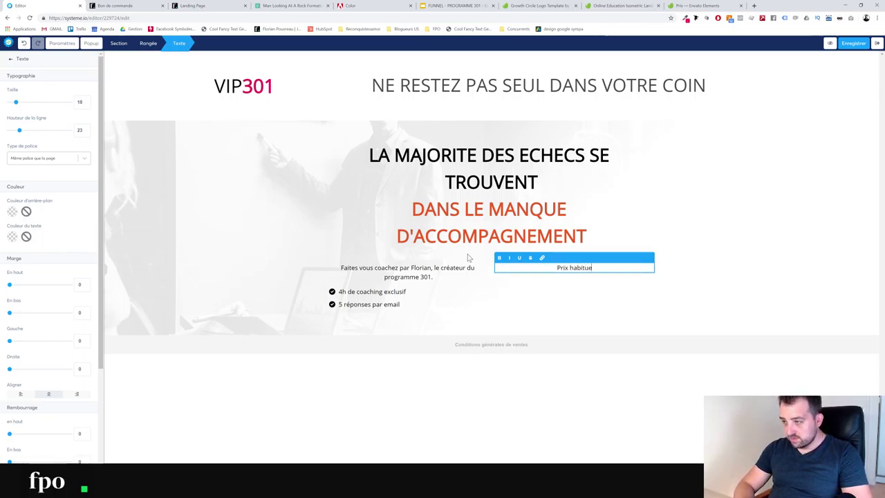
pyautogui.write(' :')
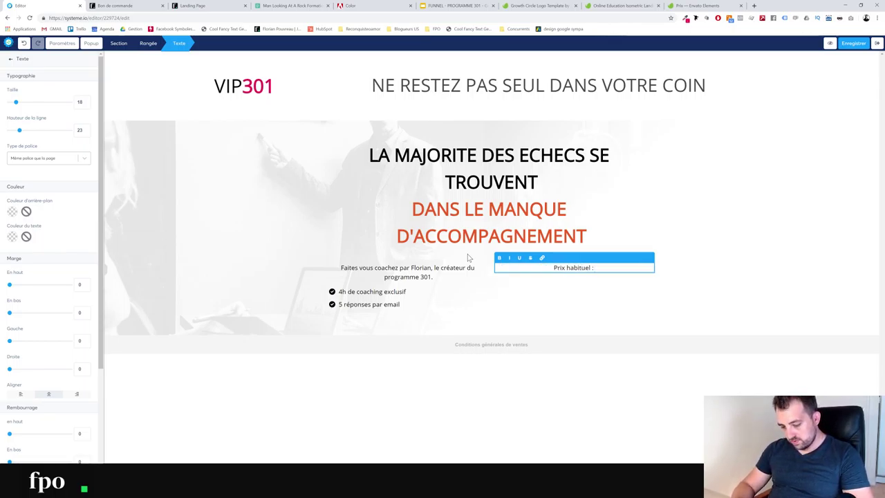
pyautogui.write(' 1 895')
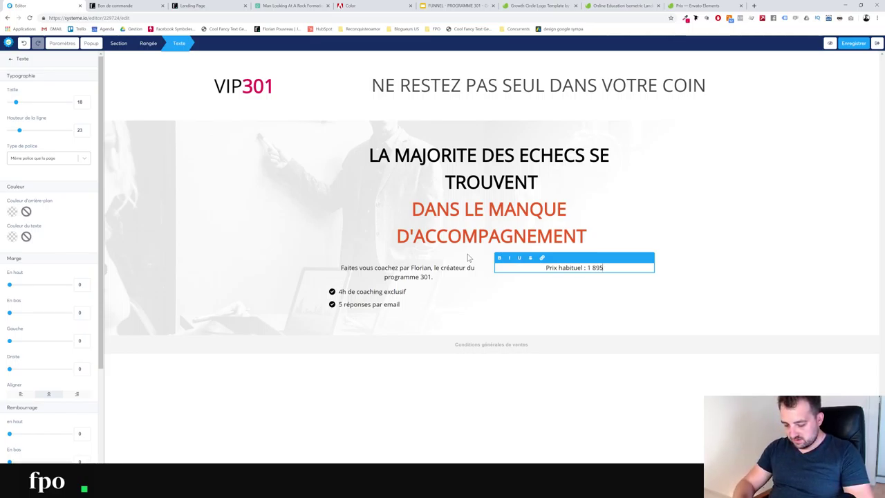
pyautogui.write('€ TTC')
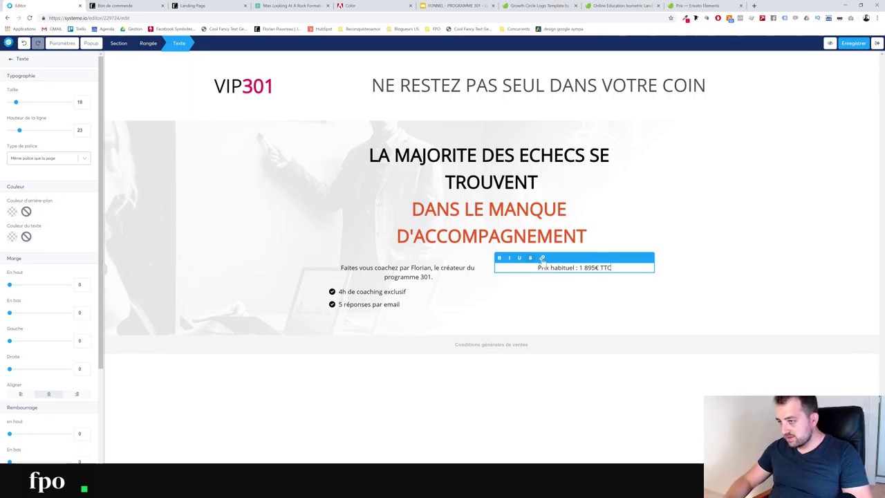
# Enlarge the usual-price line to about size 38 and strike through the amount 1 895€ TTC
pyautogui.hotkey('ctrl', 'a')
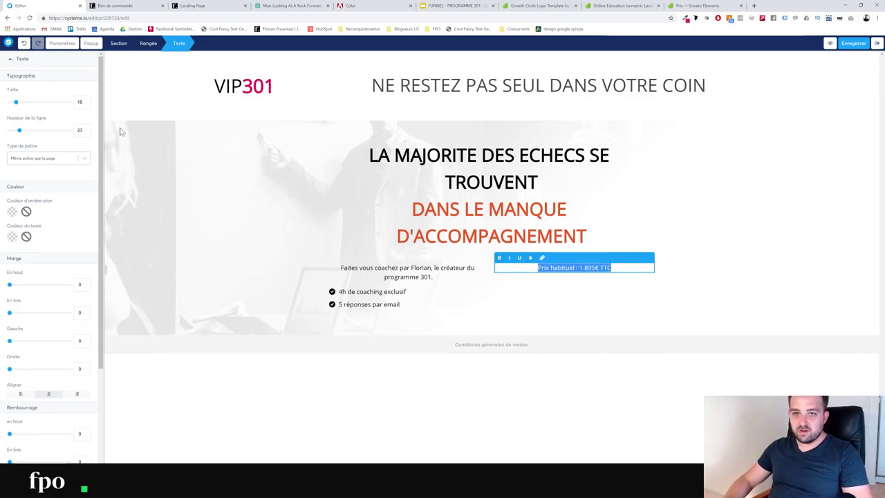
pyautogui.moveTo(16, 103); pyautogui.dragTo(28, 102)
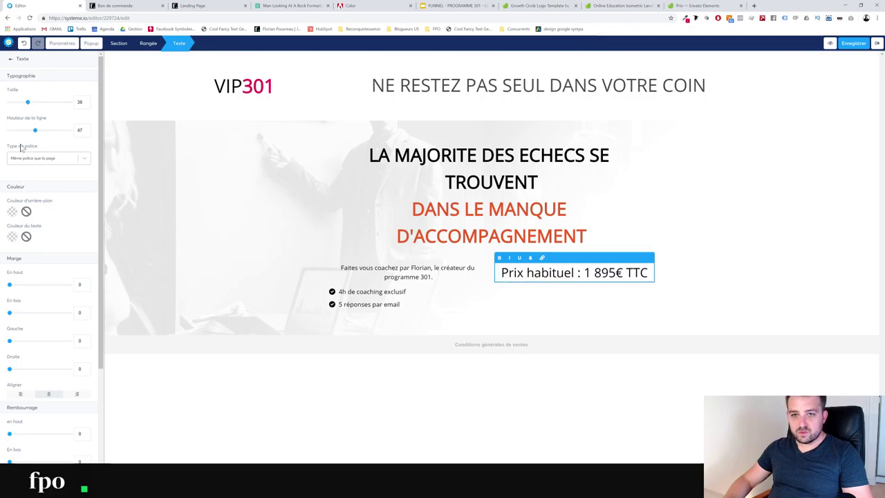
pyautogui.moveTo(501, 272); pyautogui.dragTo(662, 280)
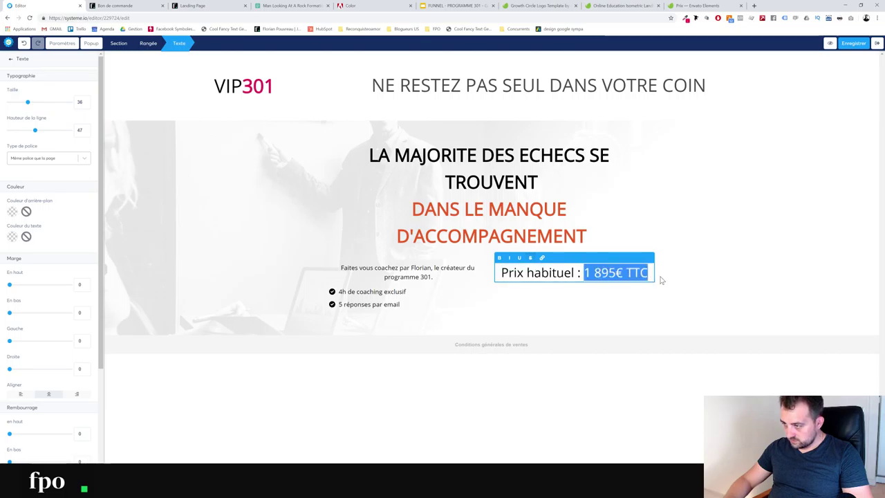
pyautogui.click(531, 257)
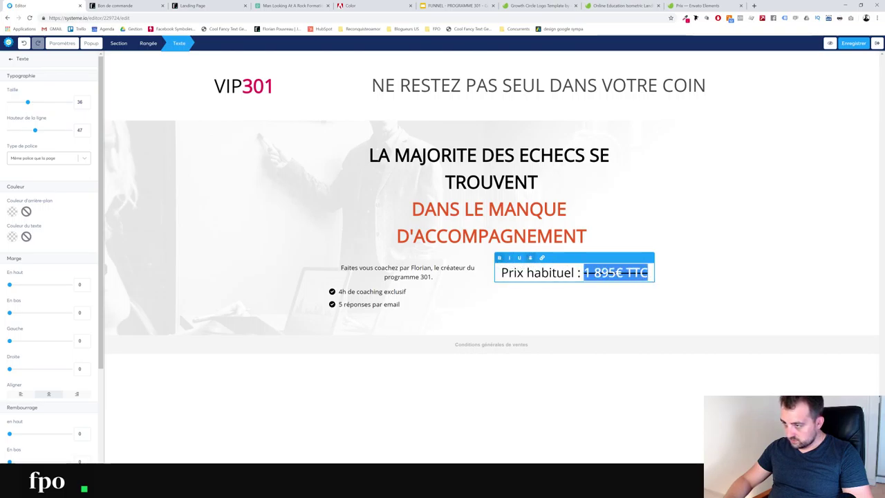
pyautogui.click(648, 274)
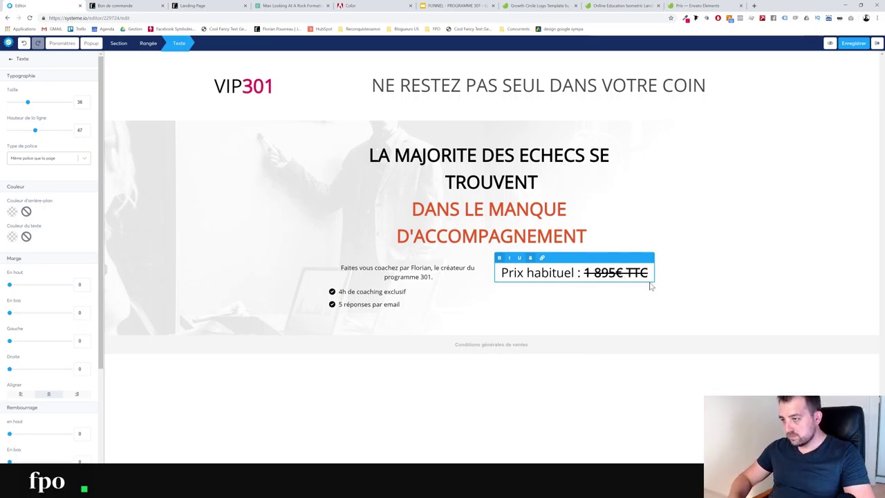
pyautogui.press('Return')
pyautogui.press('Return')
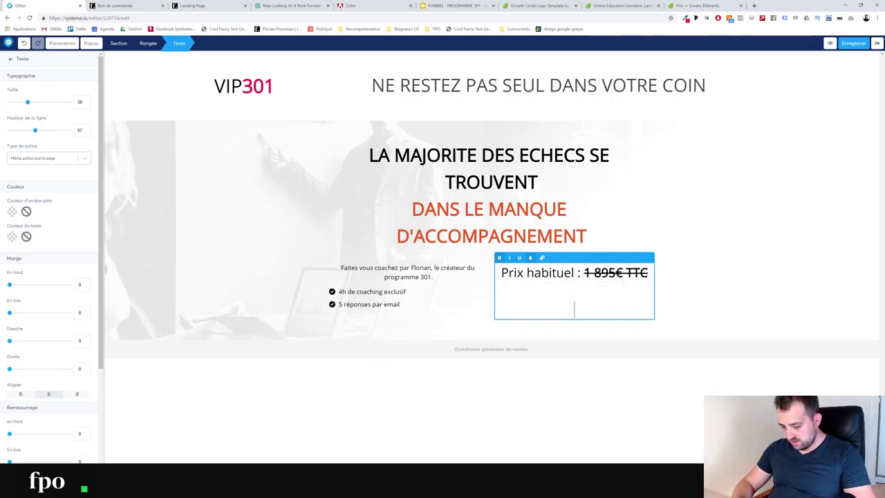
# Add 'Prix exceptionnel : 770€' without strikethrough and remove the blank line between the prices
pyautogui.write('Prix ex')
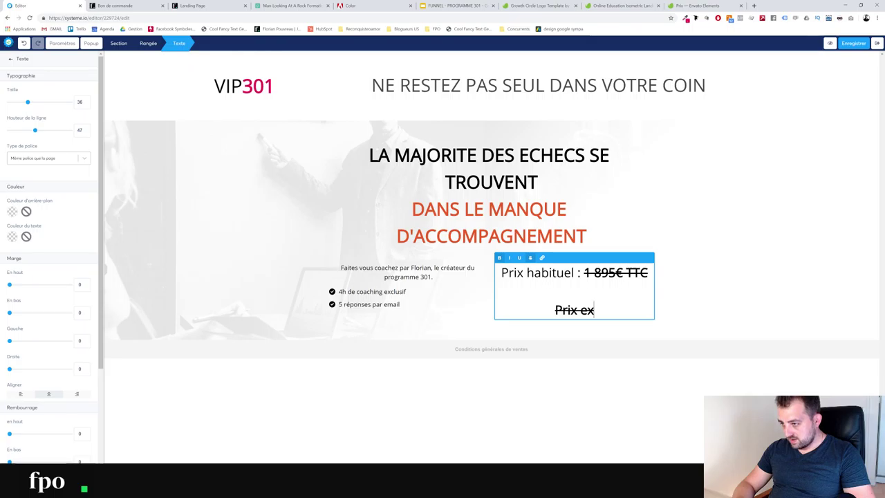
pyautogui.write('ceptionn')
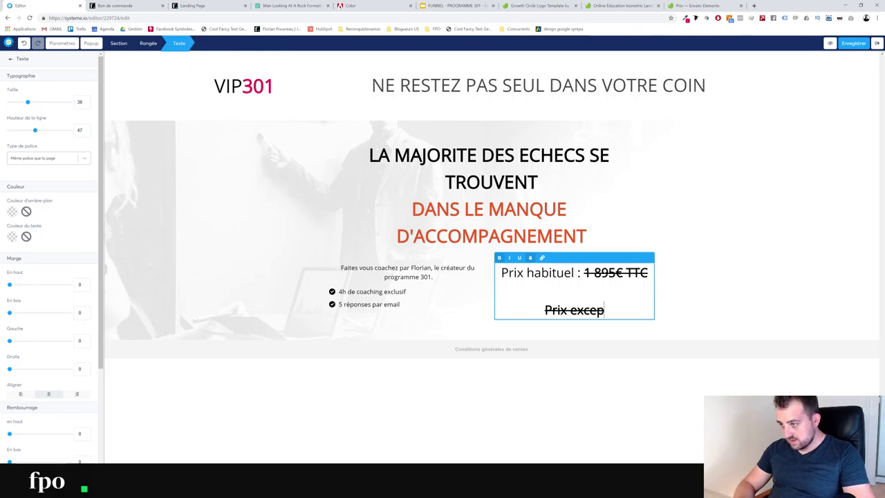
pyautogui.write(':')
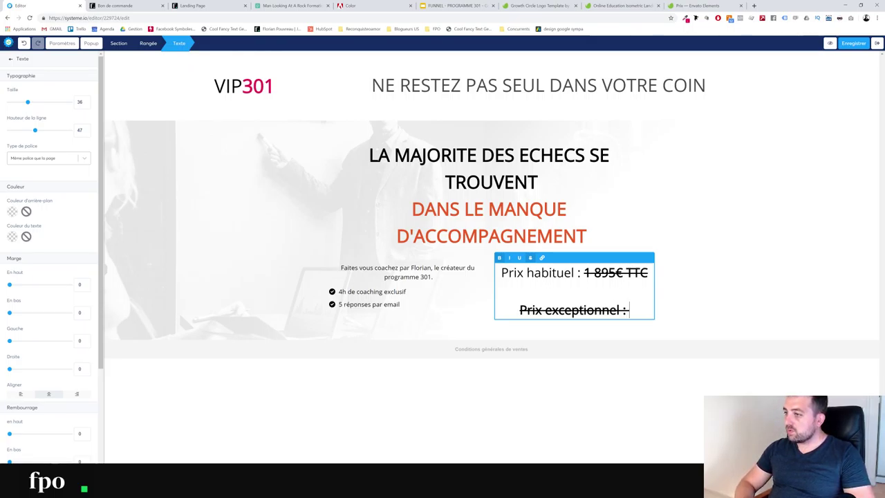
pyautogui.write(' 770')
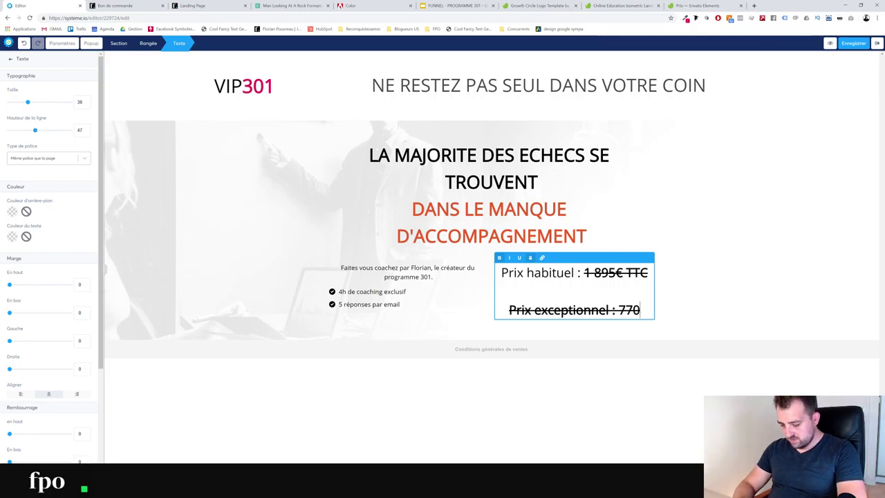
pyautogui.write('€')
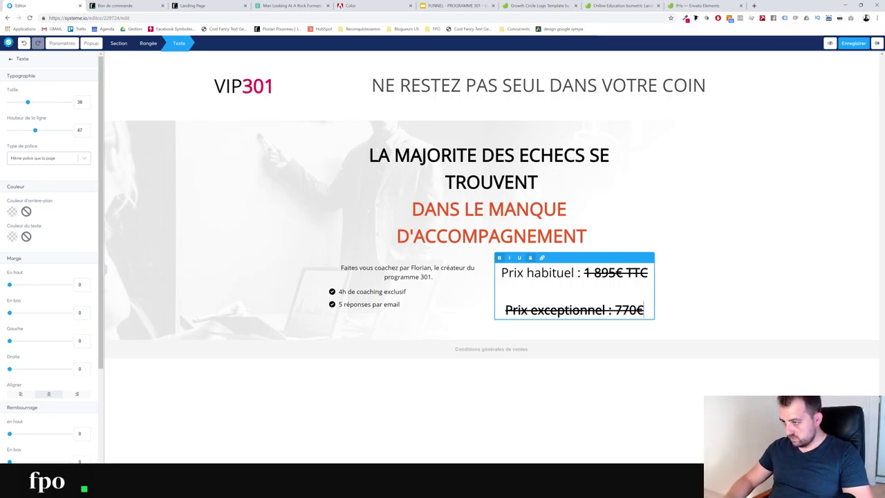
pyautogui.hotkey('shift', 'Home')
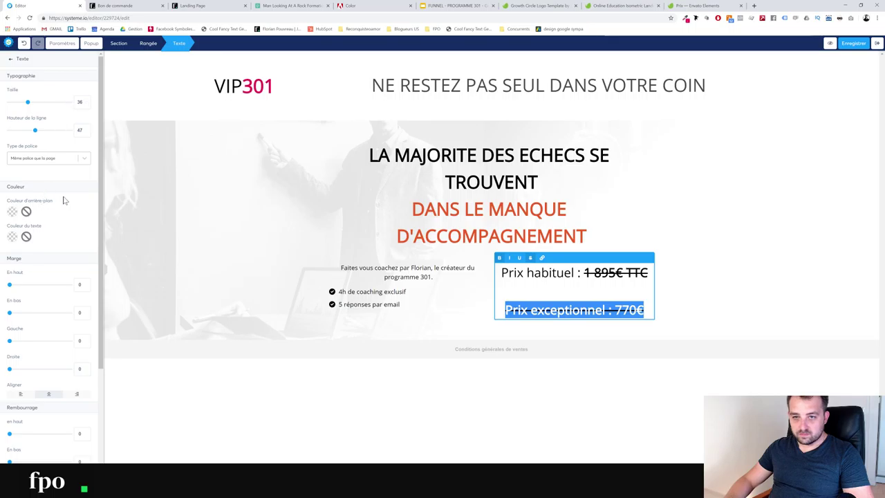
pyautogui.click(633, 272)
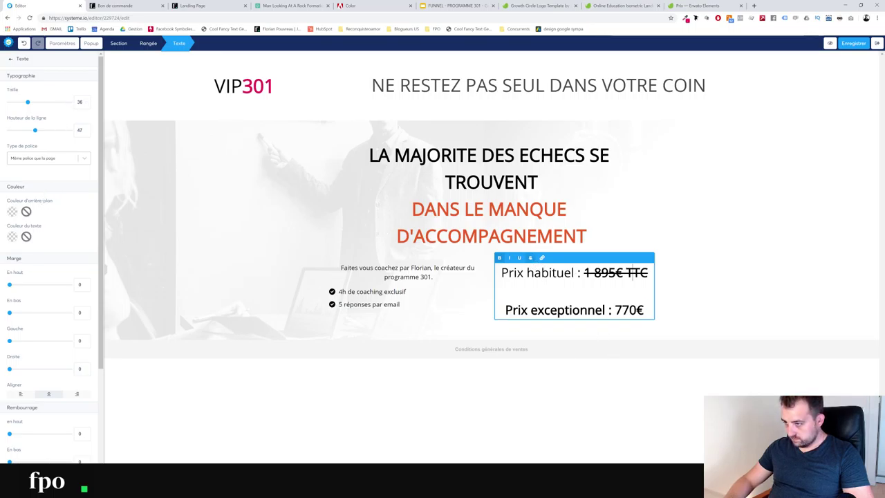
pyautogui.press('Down')
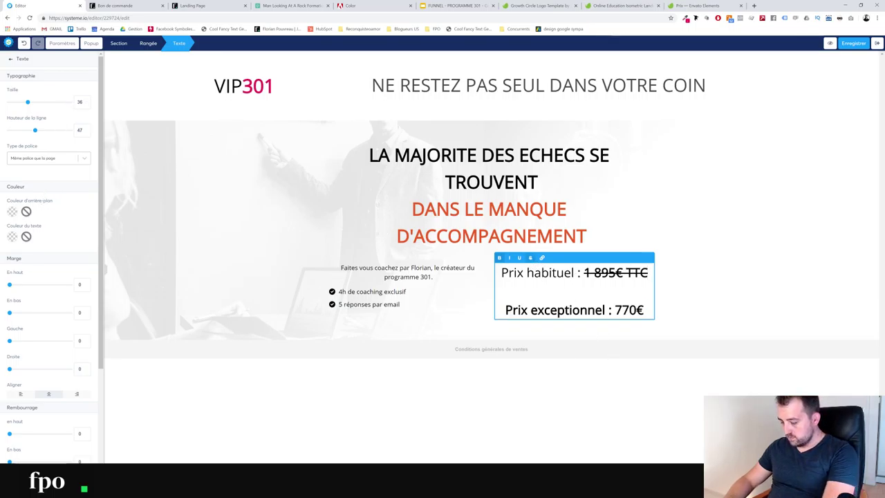
pyautogui.press('Delete')
# Colour the Prix exceptionnel line with a hex code copied from Photoshop, first orange-red eb5b29
pyautogui.hotkey('shift', 'End')
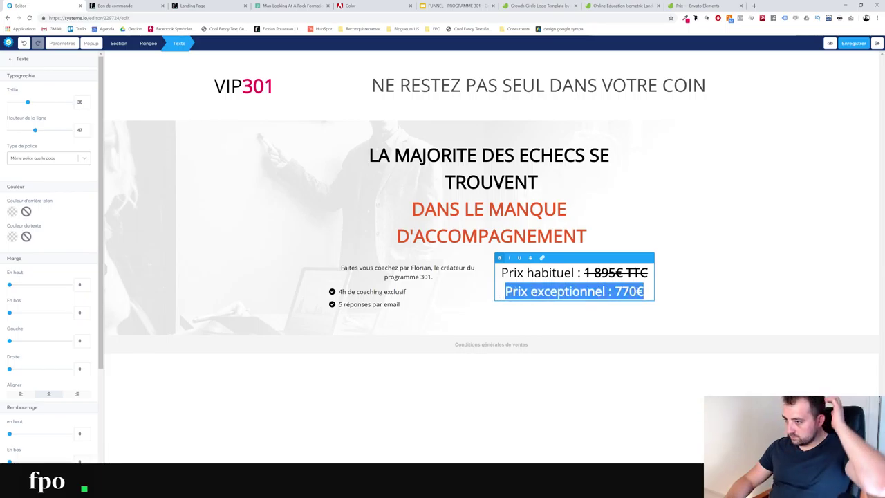
pyautogui.click(12, 237)
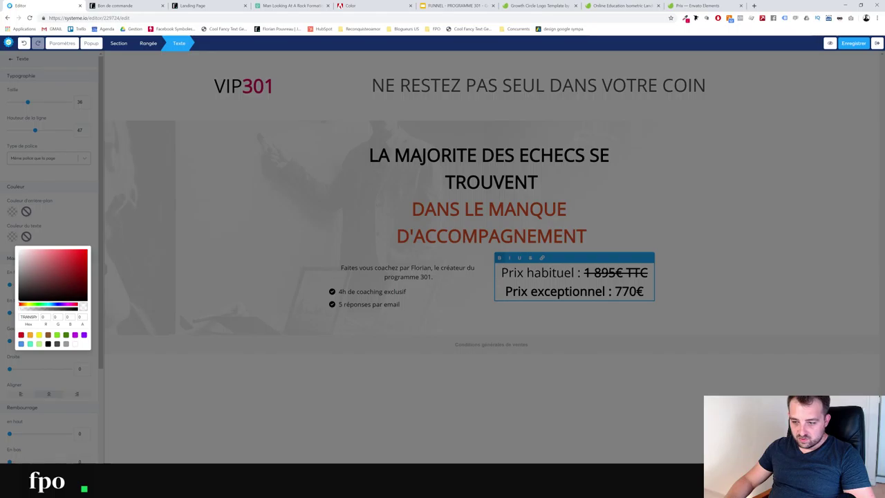
pyautogui.hotkey('alt', 'Tab')
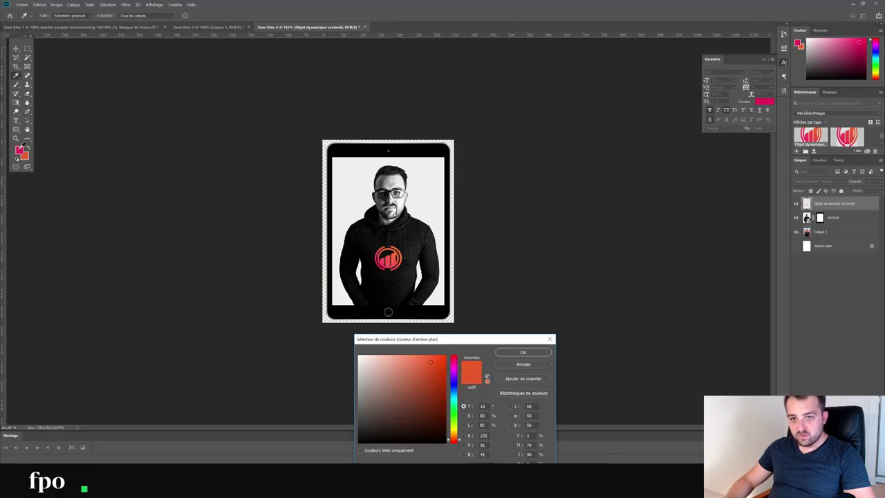
pyautogui.click(23, 149)
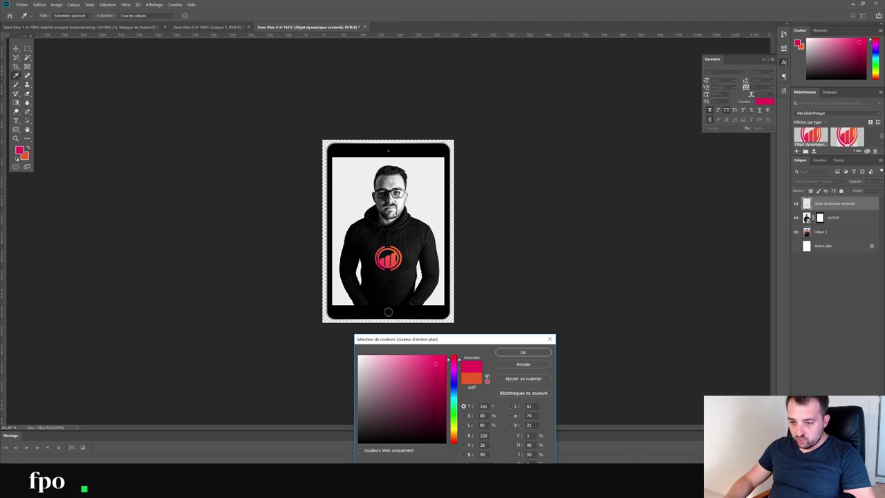
pyautogui.hotkey('alt', 'Tab')
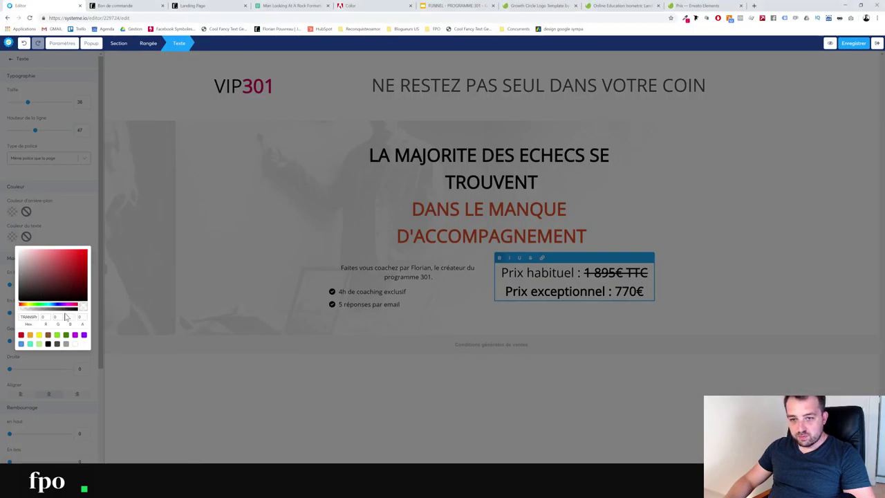
pyautogui.click(27, 316)
pyautogui.write('eb5b29')
pyautogui.press('Return')
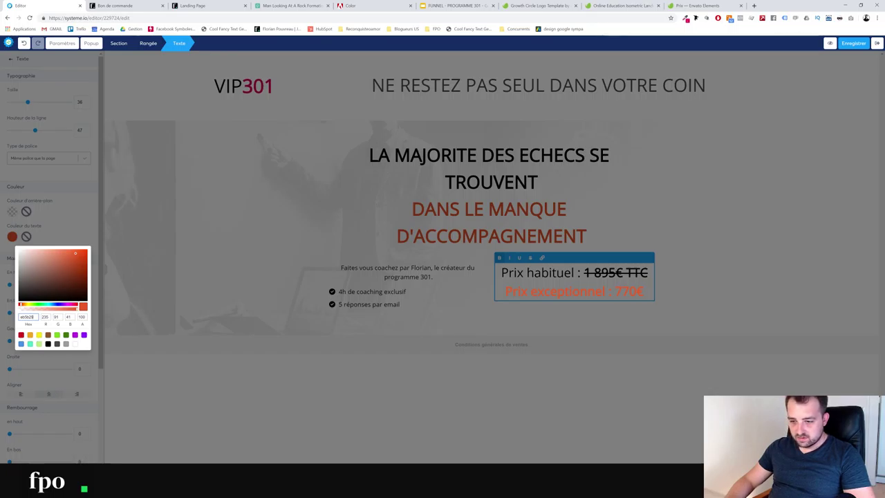
# Correct the Prix exceptionnel line's colour to the pink brand hex E6145A
pyautogui.hotkey('alt', 'Tab')
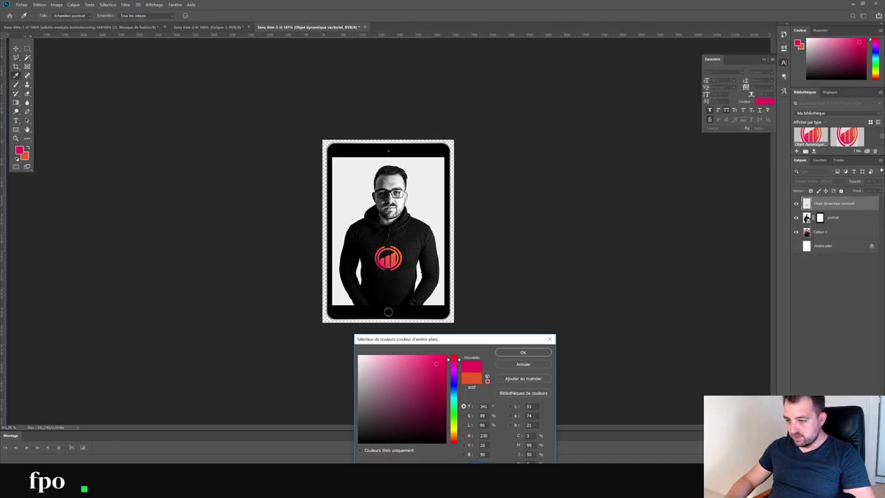
pyautogui.hotkey('alt', 'Tab')
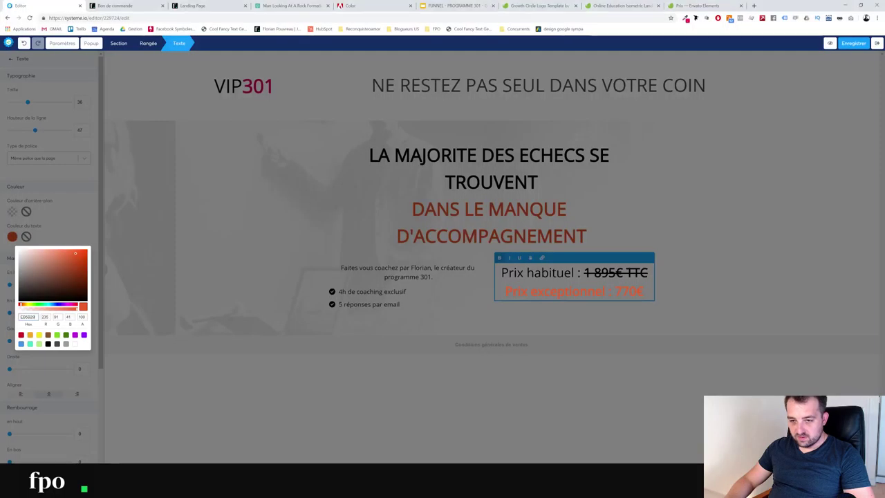
pyautogui.click(28, 317)
pyautogui.write('E6145A')
pyautogui.press('Return')
pyautogui.click(272, 276)
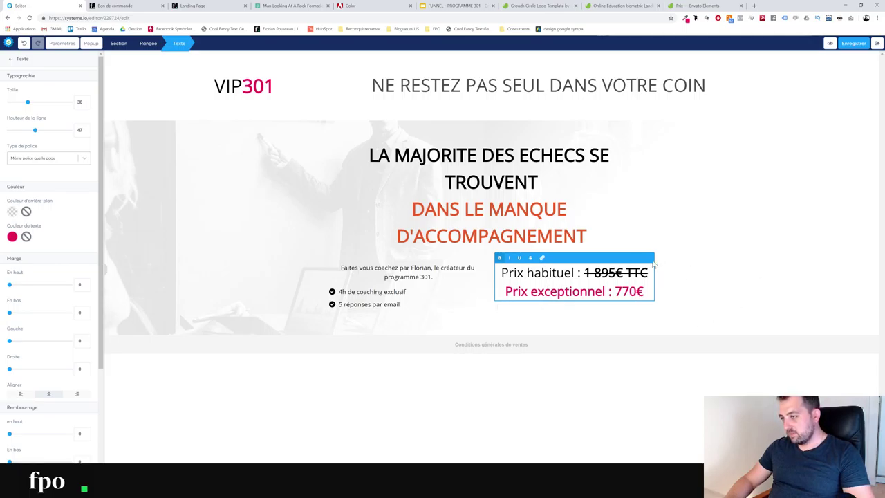
# Place a content box above the price text and title it 'OFFRE UNIQUE - NOUVEAU MEMBRE'
pyautogui.click(12, 63)
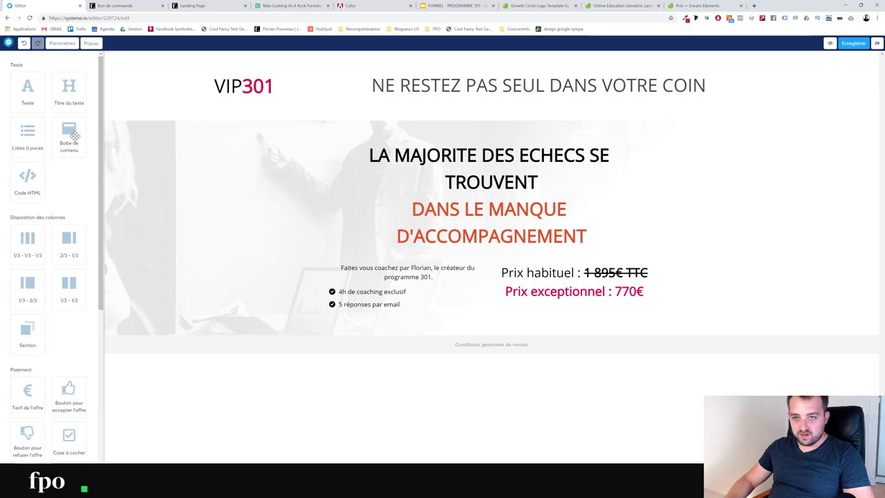
pyautogui.moveTo(69, 136); pyautogui.dragTo(558, 271)
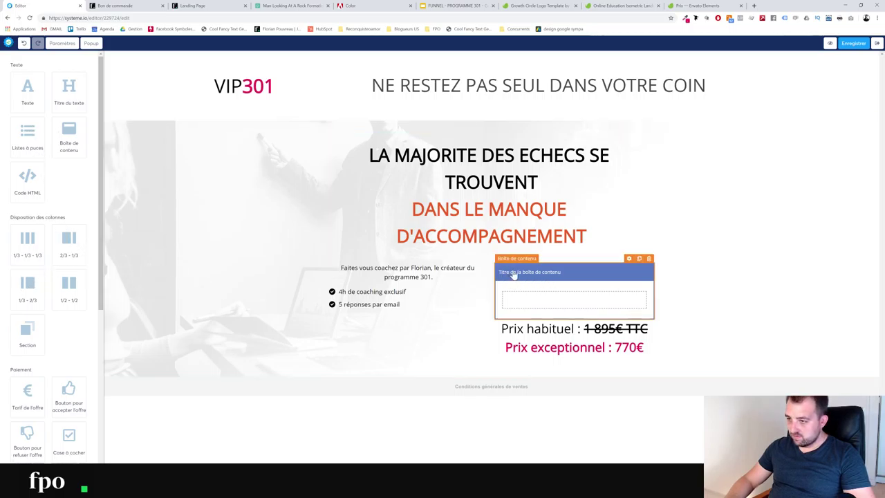
pyautogui.click(631, 267)
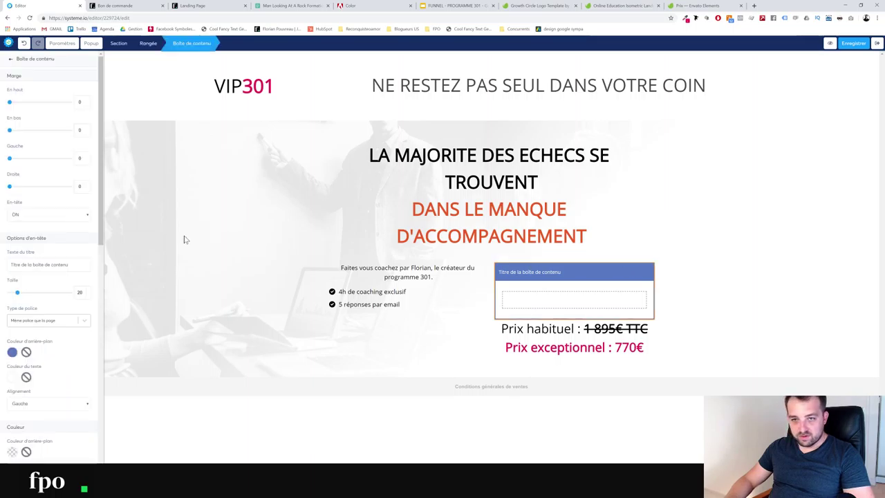
pyautogui.tripleClick(41, 264)
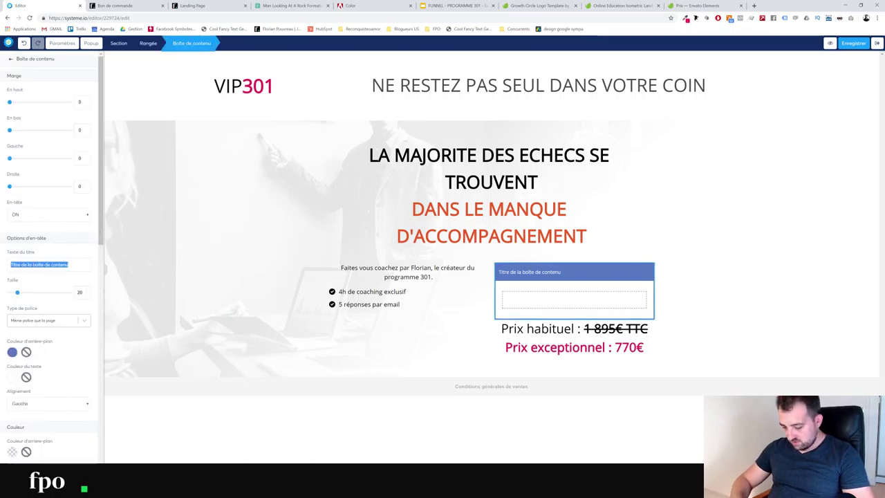
pyautogui.write('OFFRE EX')
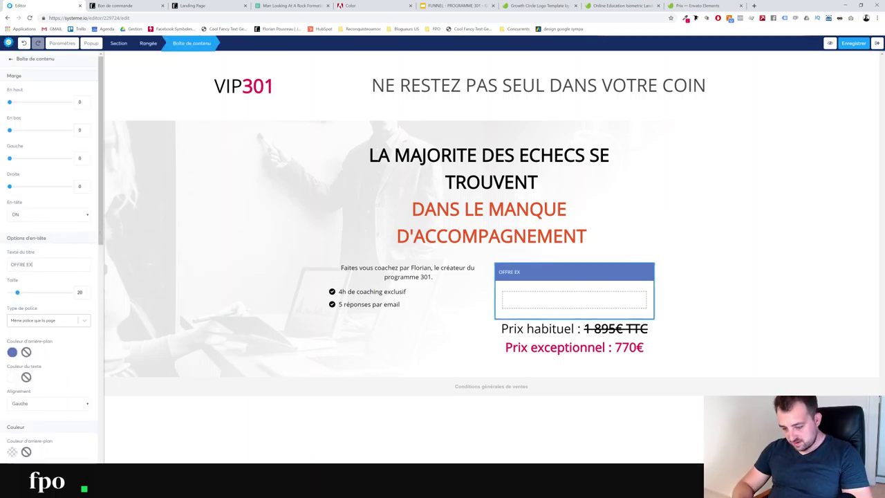
pyautogui.write('CEPTION')
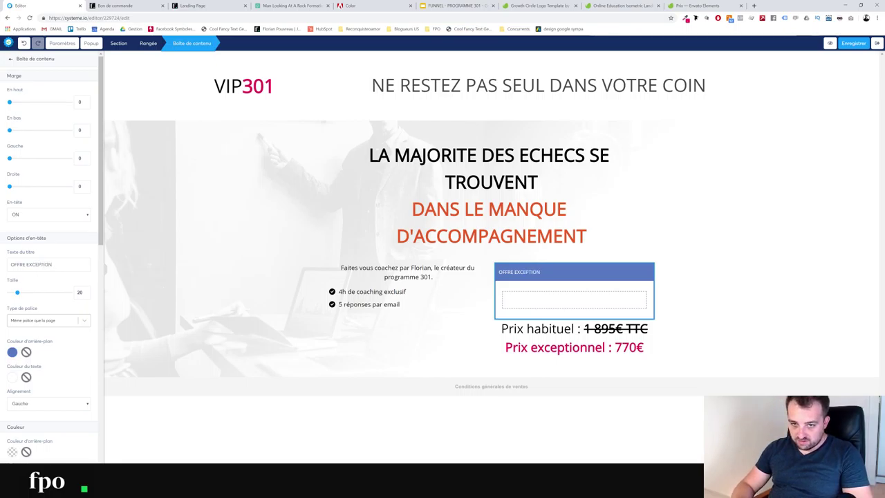
pyautogui.press('BackSpace')
pyautogui.press('BackSpace')
pyautogui.press('BackSpace')
pyautogui.press('BackSpace')
pyautogui.press('BackSpace')
pyautogui.press('BackSpace')
pyautogui.press('BackSpace')
pyautogui.press('BackSpace')
pyautogui.write('UN')
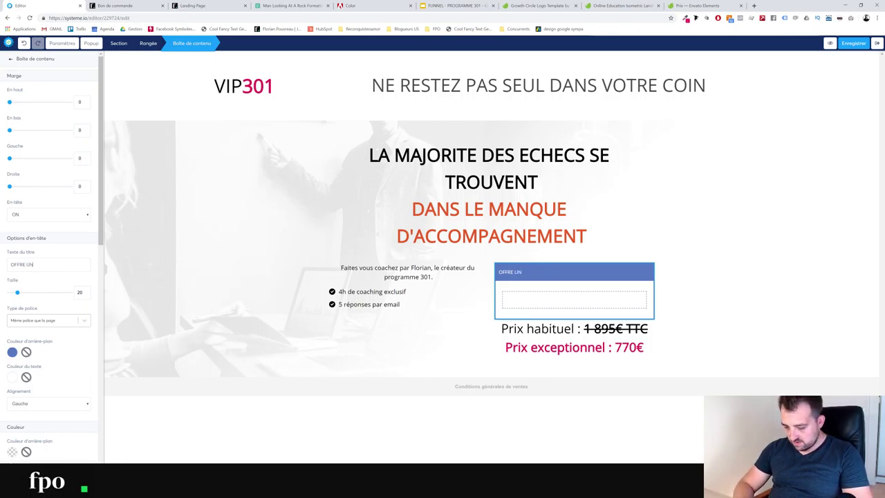
pyautogui.write('IQUE - ')
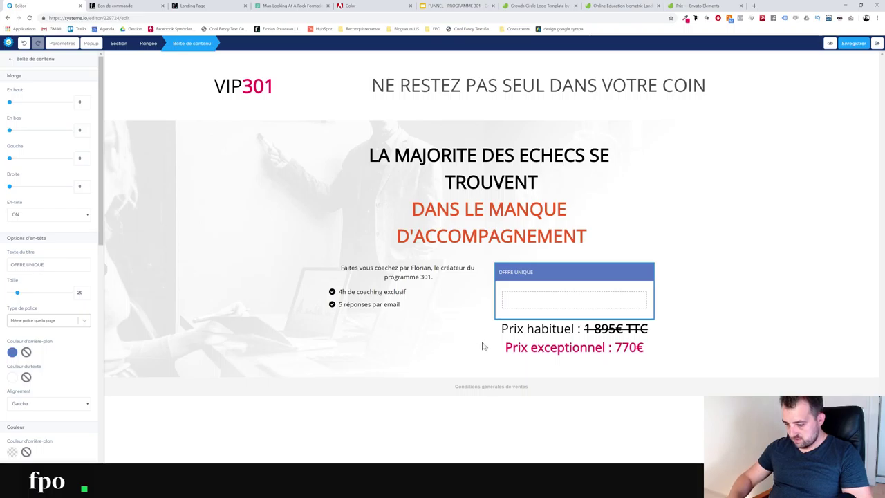
pyautogui.write('NOUVEAU MEMBRE')
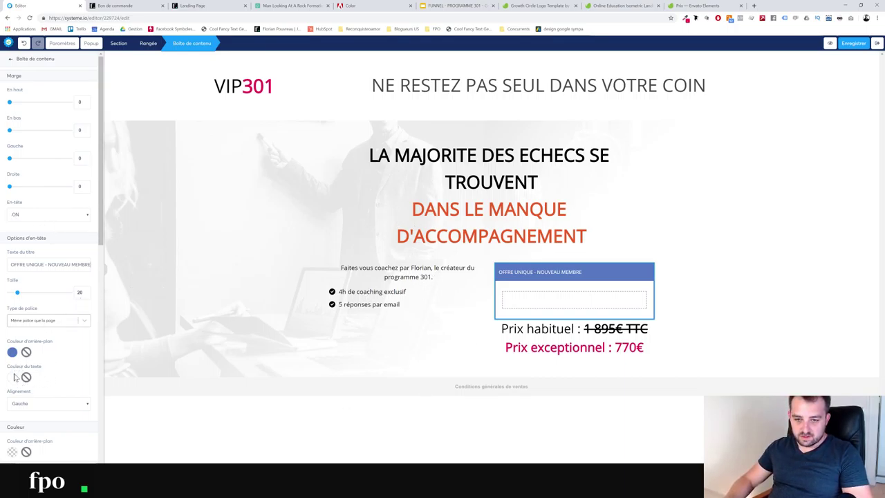
# Give the content box a black header and a 3px black border
pyautogui.click(12, 352)
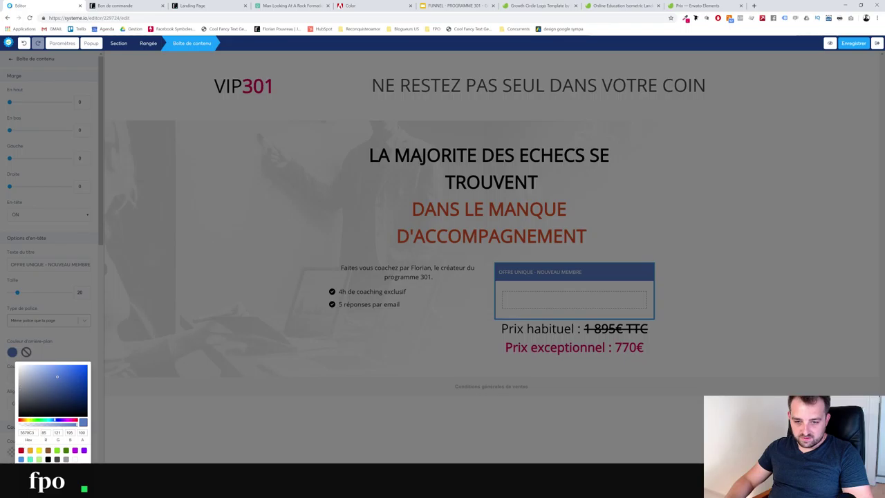
pyautogui.click(48, 459)
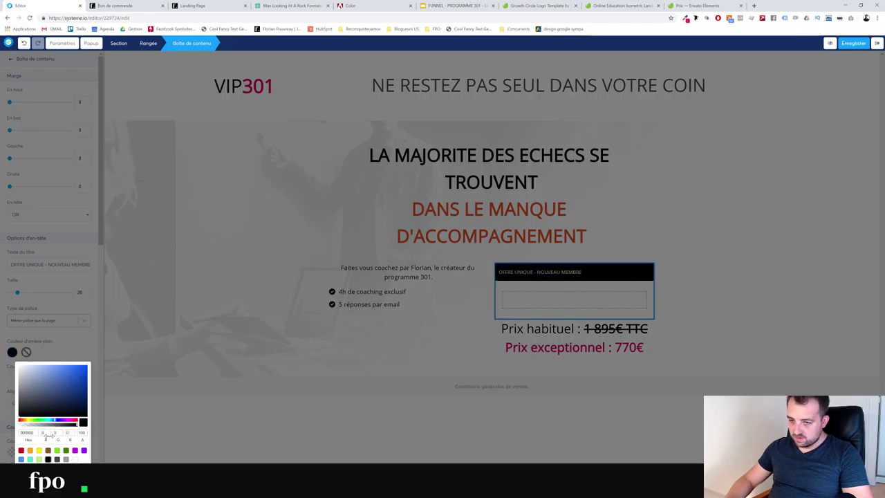
pyautogui.click(69, 344)
pyautogui.scroll(-3, 38, 392)
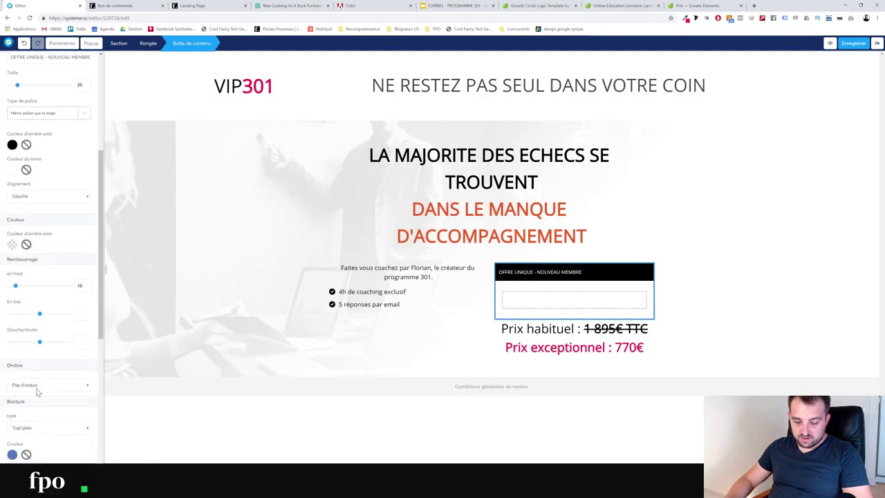
pyautogui.click(13, 455)
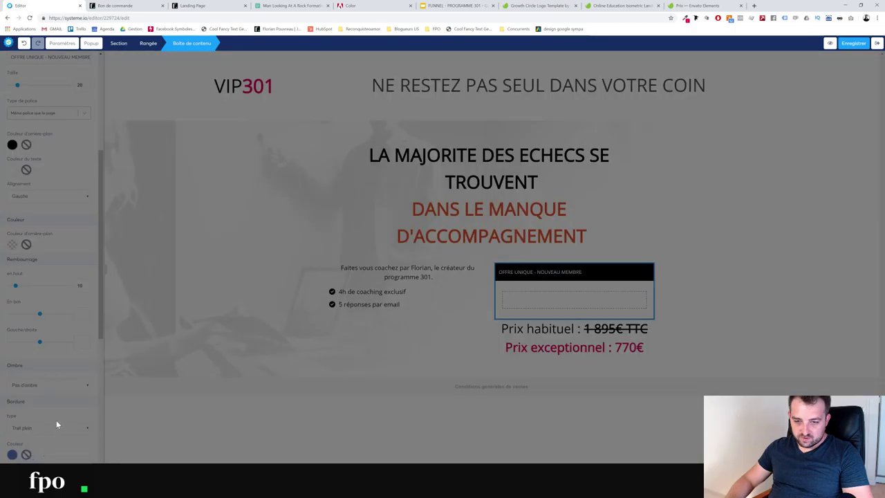
pyautogui.scroll(-2, 56, 419)
pyautogui.click(11, 317)
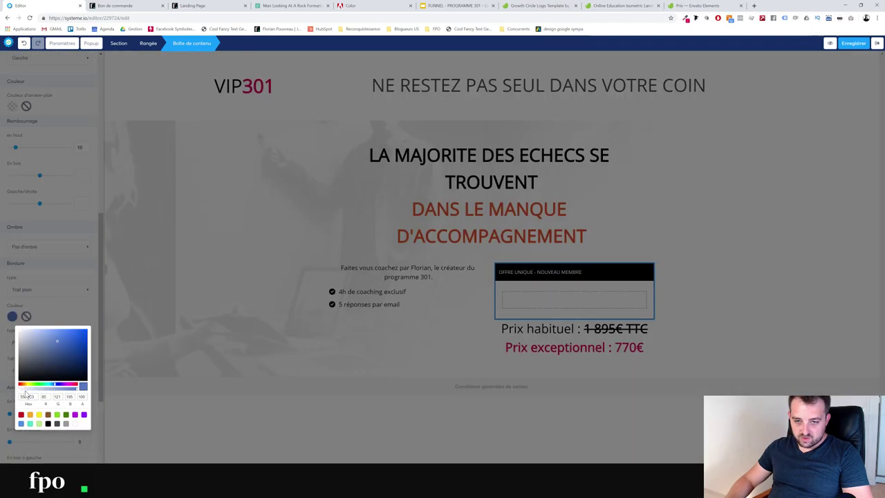
pyautogui.click(48, 423)
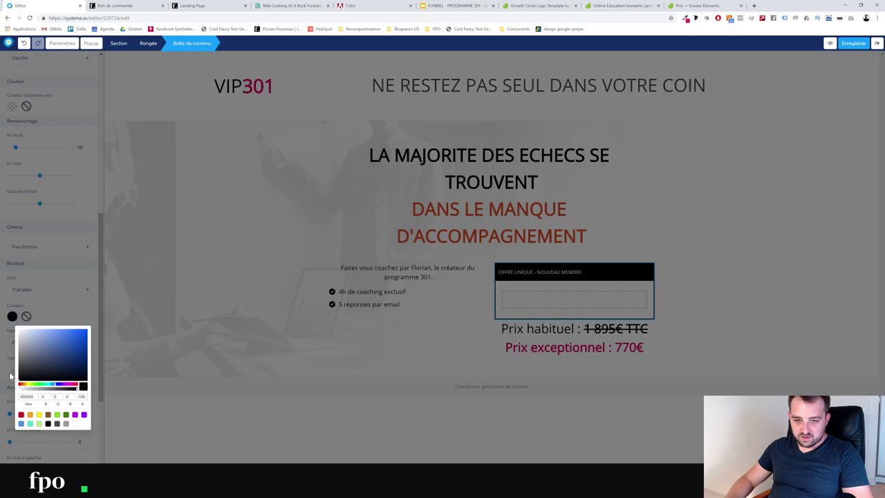
pyautogui.click(20, 379)
pyautogui.click(21, 371)
pyautogui.click(20, 392)
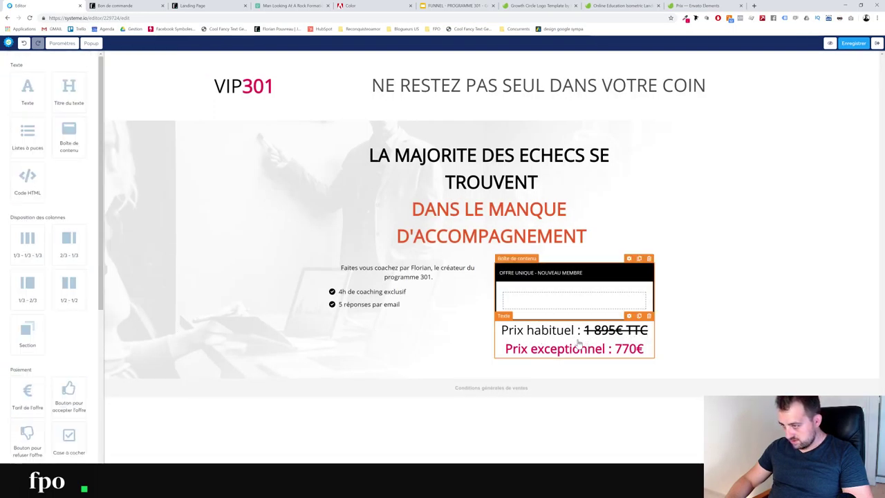
# Move the price text into the offer box, shrink it to size 32, and add an accept-offer button below
pyautogui.moveTo(574, 345); pyautogui.dragTo(646, 299)
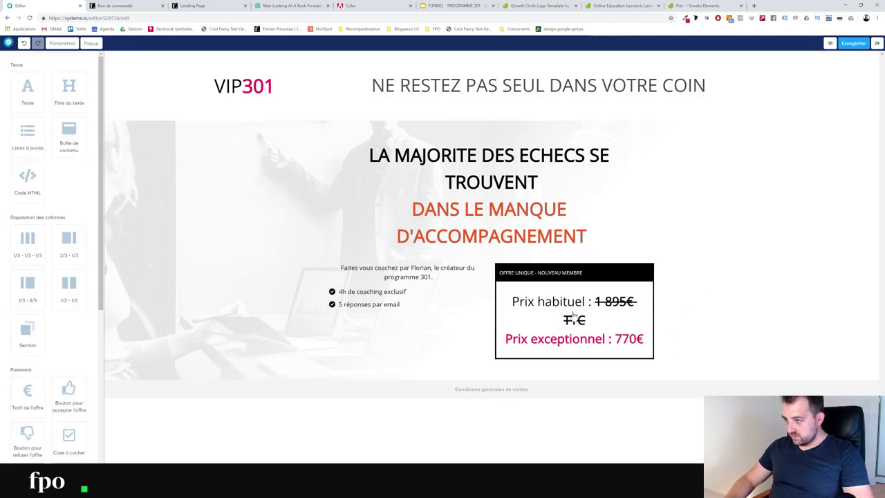
pyautogui.click(582, 312)
pyautogui.hotkey('ctrl', 'a')
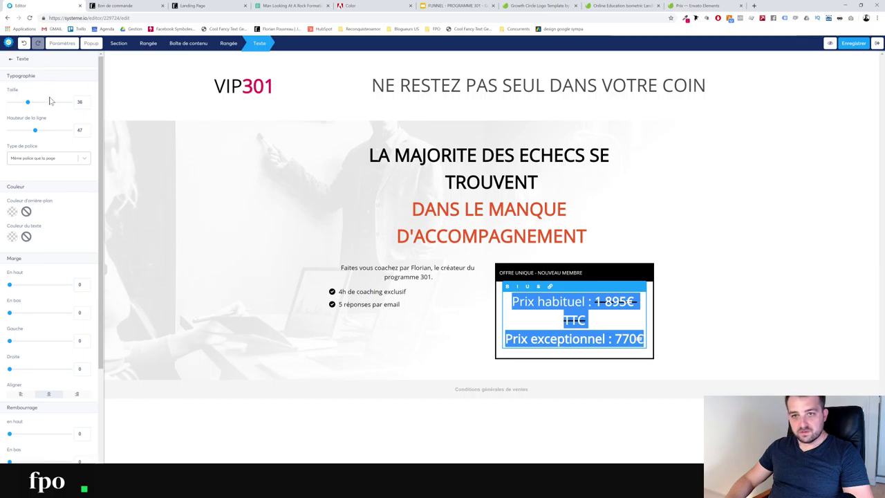
pyautogui.moveTo(28, 107); pyautogui.dragTo(25, 107)
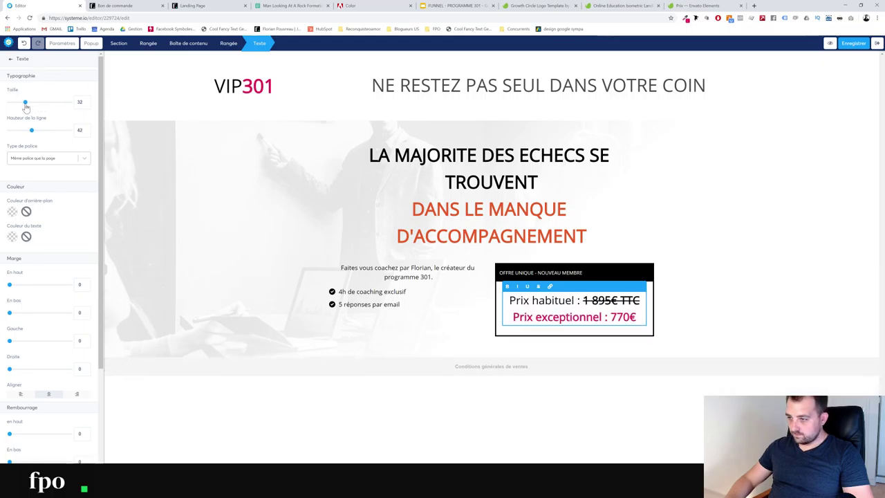
pyautogui.click(710, 221)
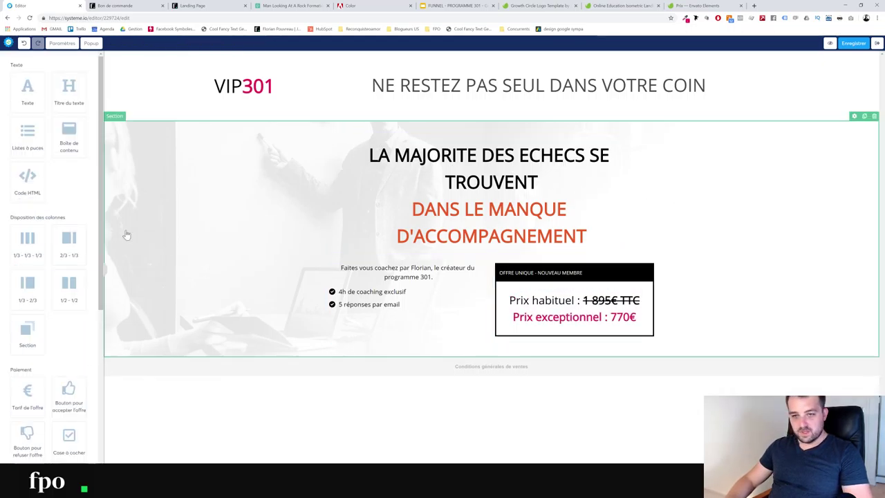
pyautogui.moveTo(69, 397); pyautogui.dragTo(583, 334)
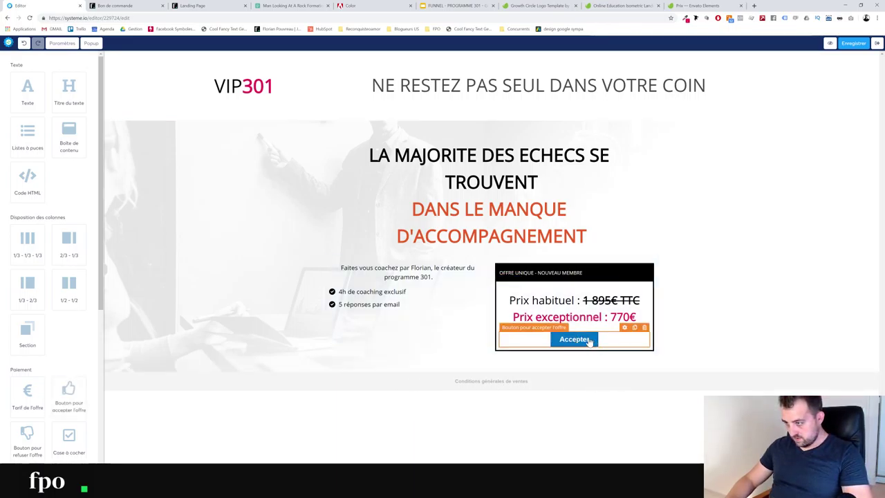
# Make the accept button fill the box width with a pink background and label 'JE SOUHAITE ETRE COACHE'
pyautogui.click(625, 330)
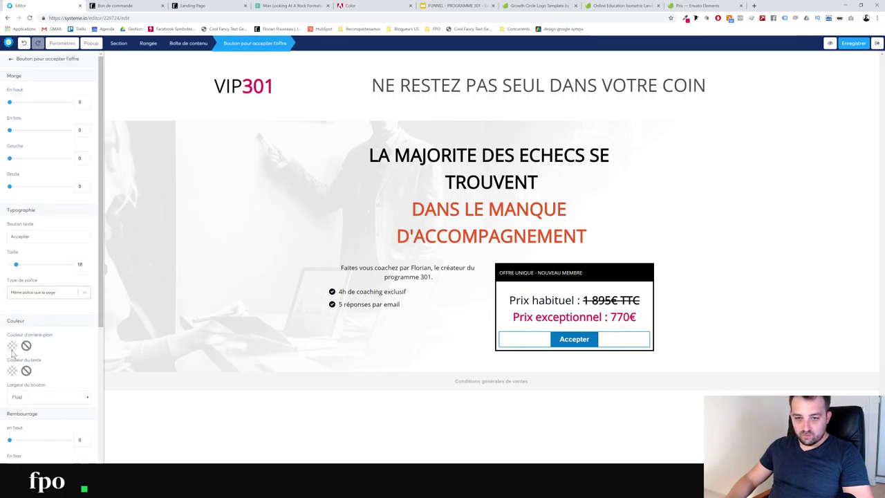
pyautogui.scroll(-1, 29, 310)
pyautogui.click(29, 328)
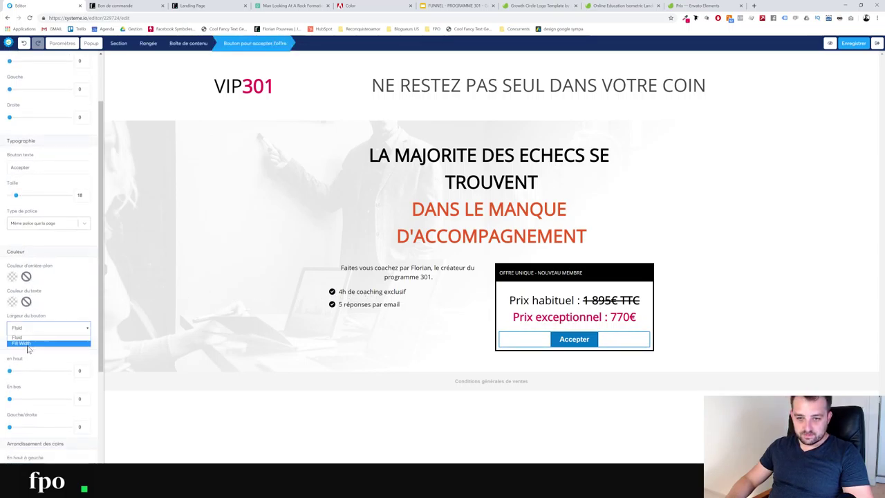
pyautogui.click(20, 343)
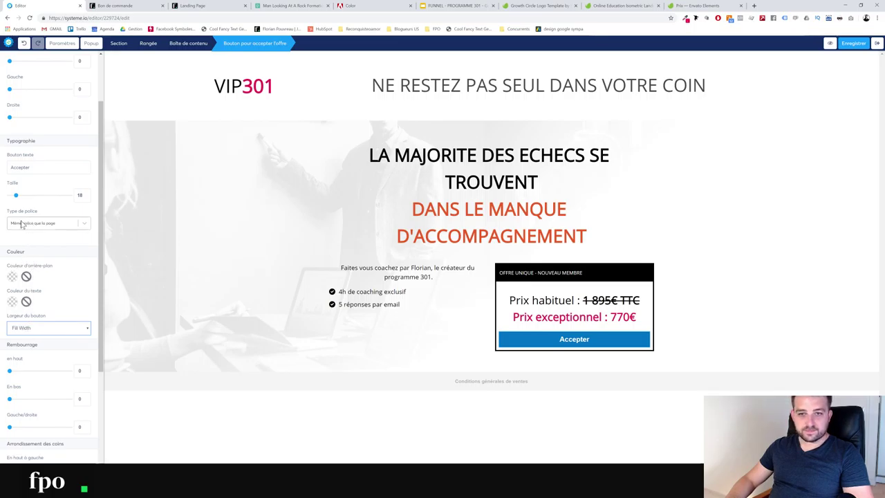
pyautogui.click(13, 278)
pyautogui.write('e61a5a')
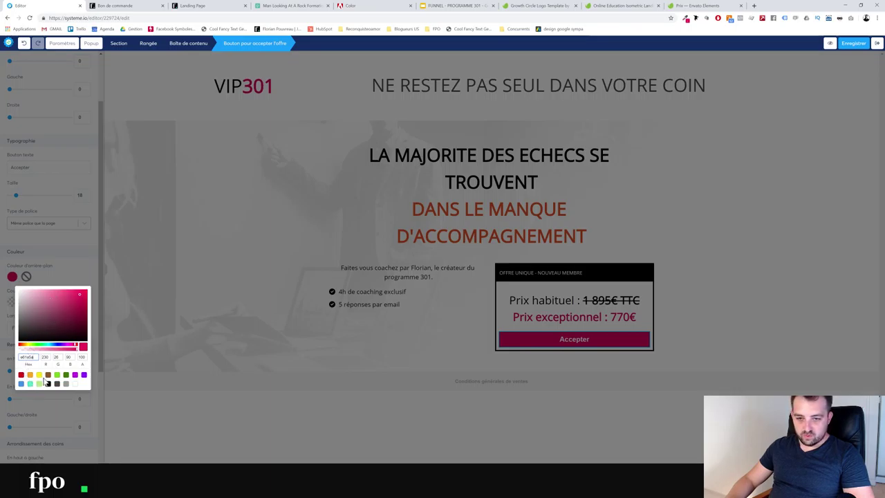
pyautogui.click(54, 267)
pyautogui.doubleClick(21, 168)
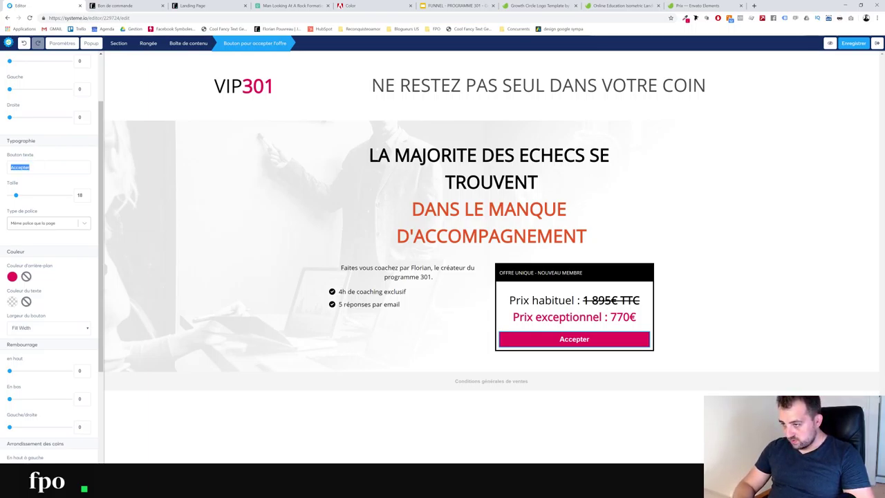
pyautogui.write('JE')
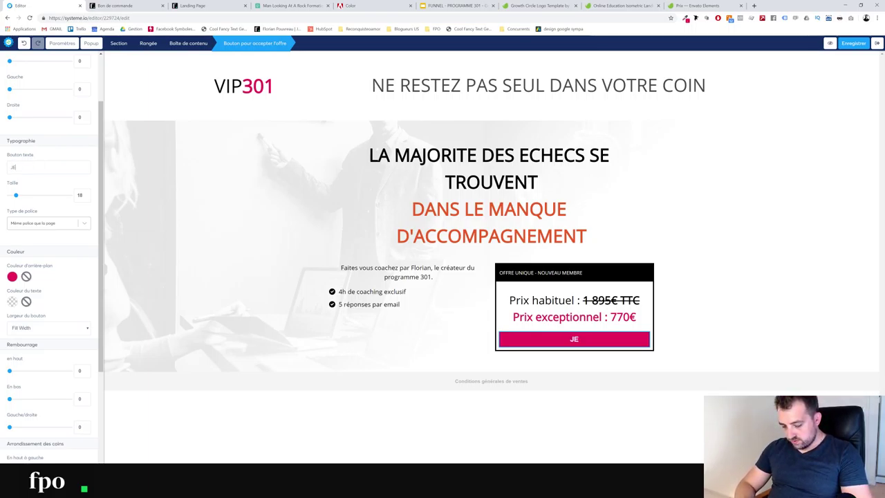
pyautogui.write(' SOUHAITE E')
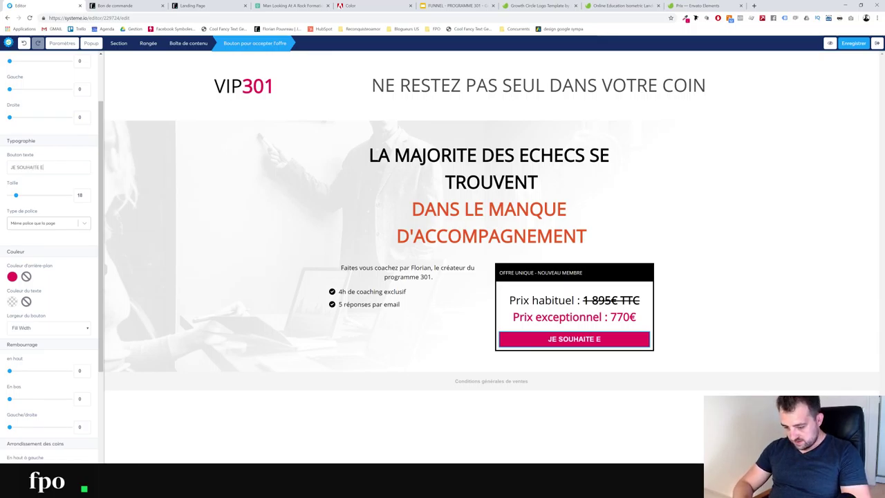
pyautogui.write('TRE COACHE')
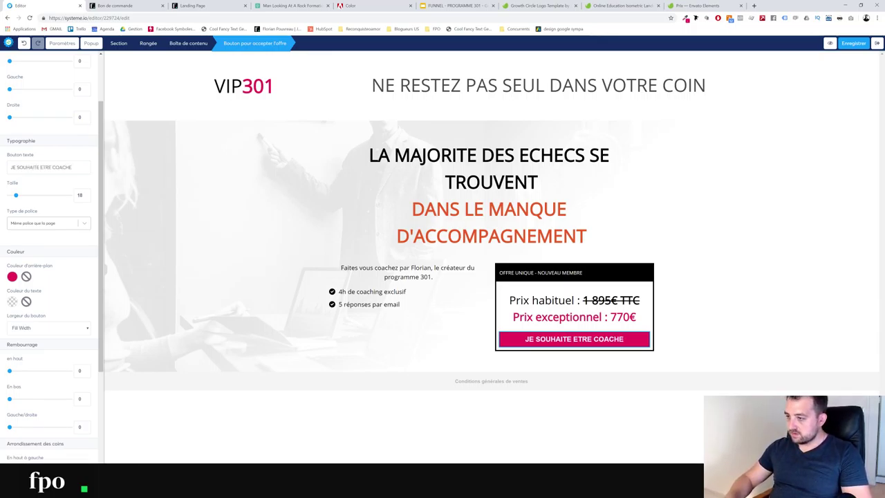
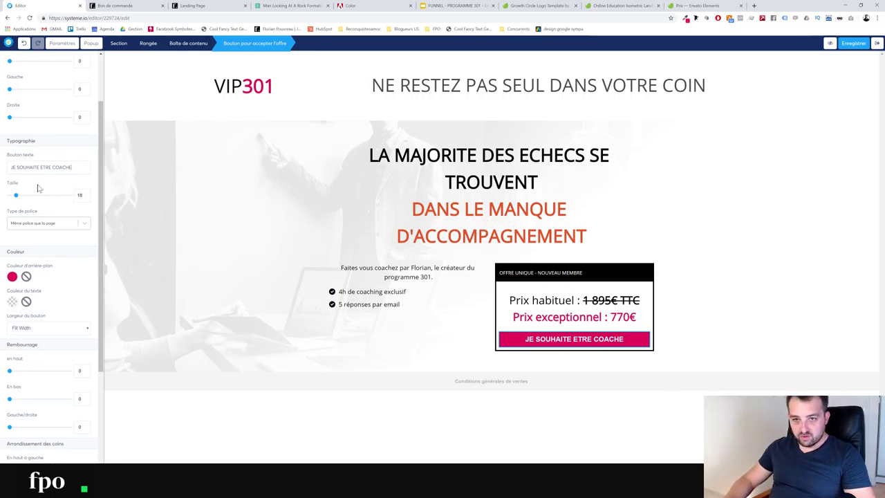
# Relabel the offer's accept button from 'JE SOUHAITE ETRE COACHE' to 'PROFITER DE L'ACCOMPAGNEMENT'
pyautogui.moveTo(71, 166); pyautogui.dragTo(11, 167)
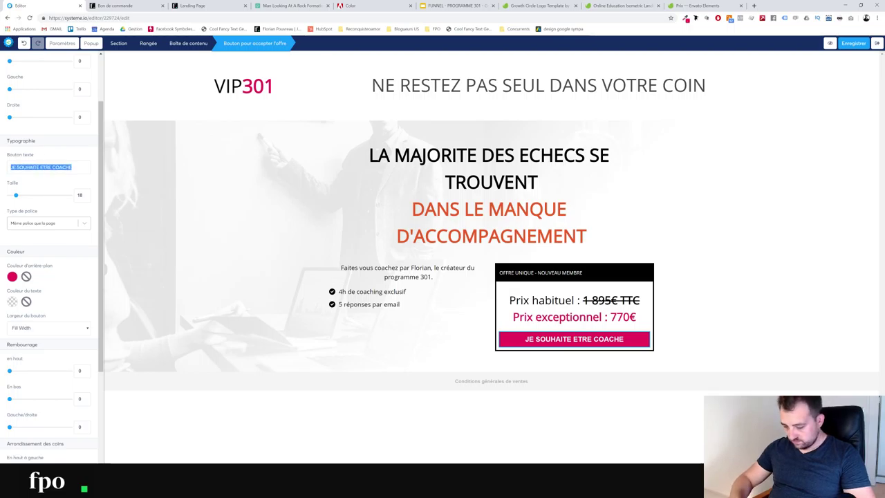
pyautogui.write('PROFTER')
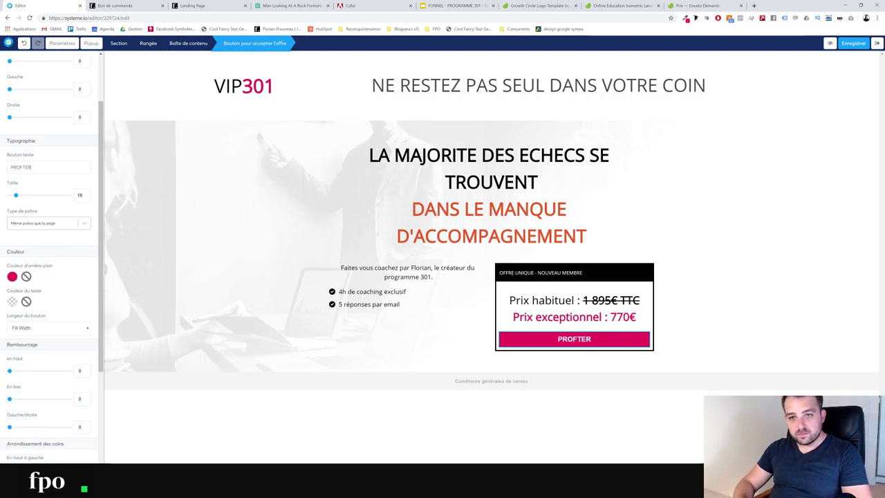
pyautogui.press('BackSpace')
pyautogui.press('BackSpace')
pyautogui.press('BackSpace')
pyautogui.write('ITER D')
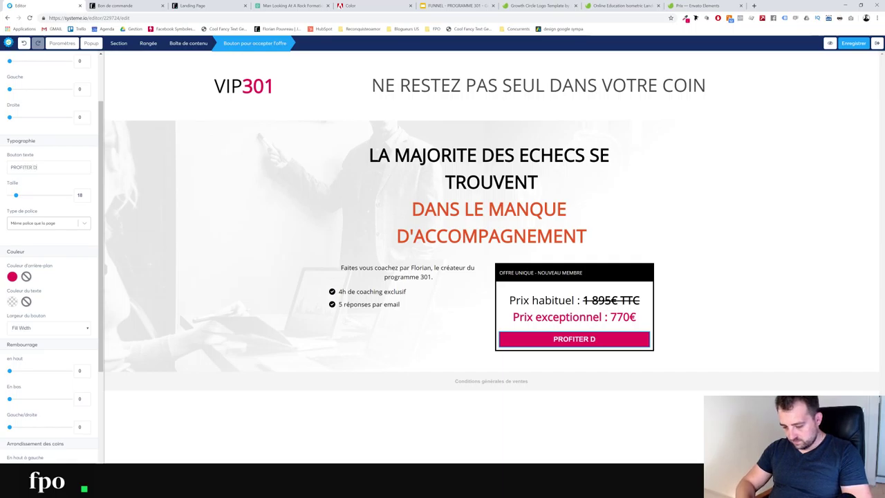
pyautogui.write("E L4'")
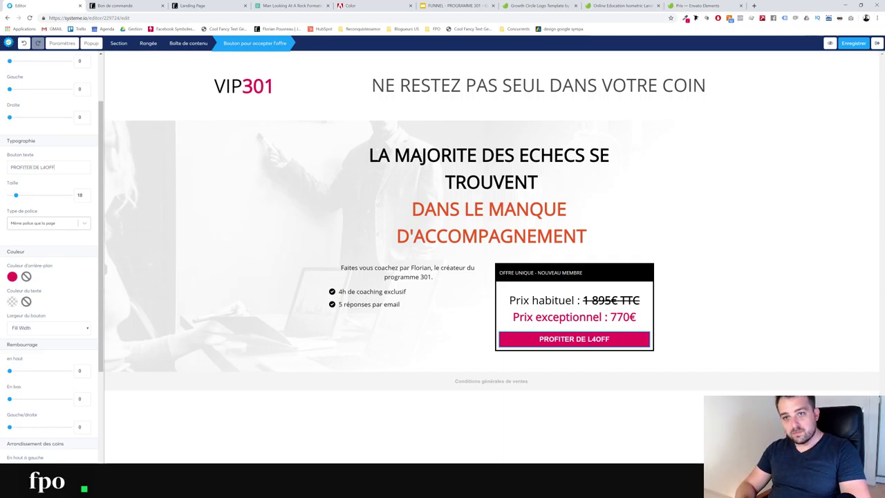
pyautogui.press('BackSpace')
pyautogui.press('BackSpace')
pyautogui.press('BackSpace')
pyautogui.press('BackSpace')
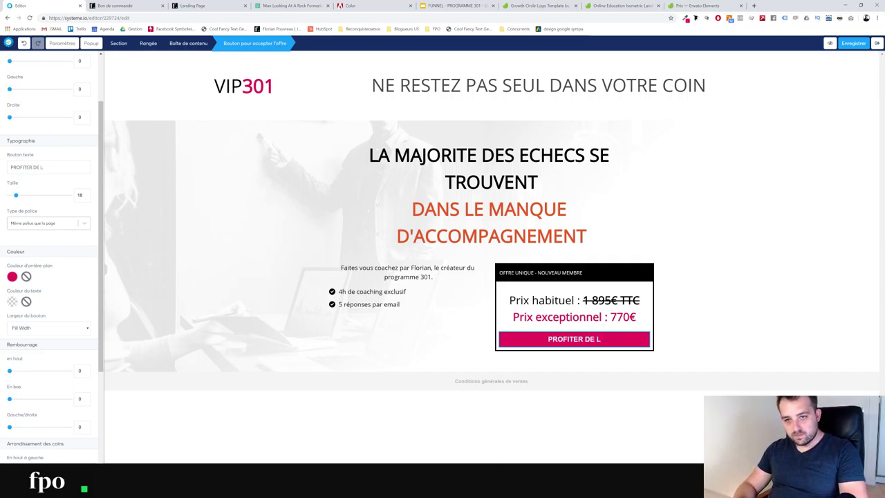
pyautogui.write('L4A')
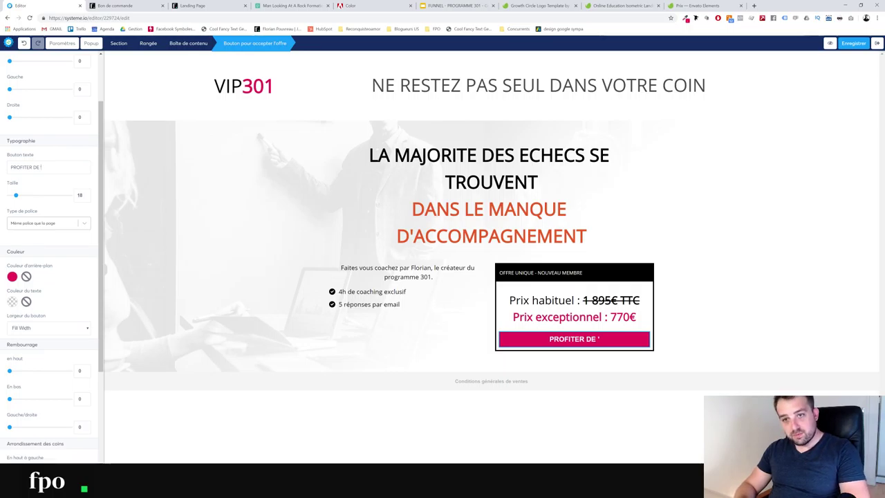
pyautogui.write('CCOMPAGNEMENT')
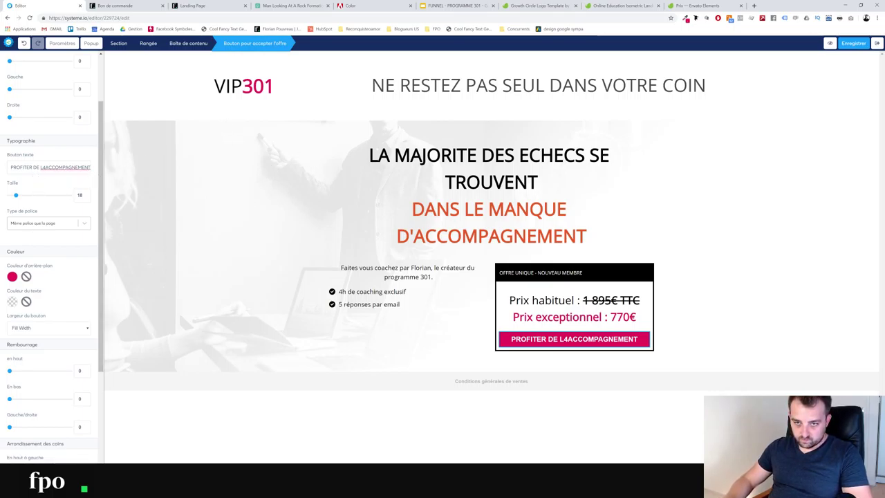
pyautogui.press('BackSpace')
pyautogui.write("'")
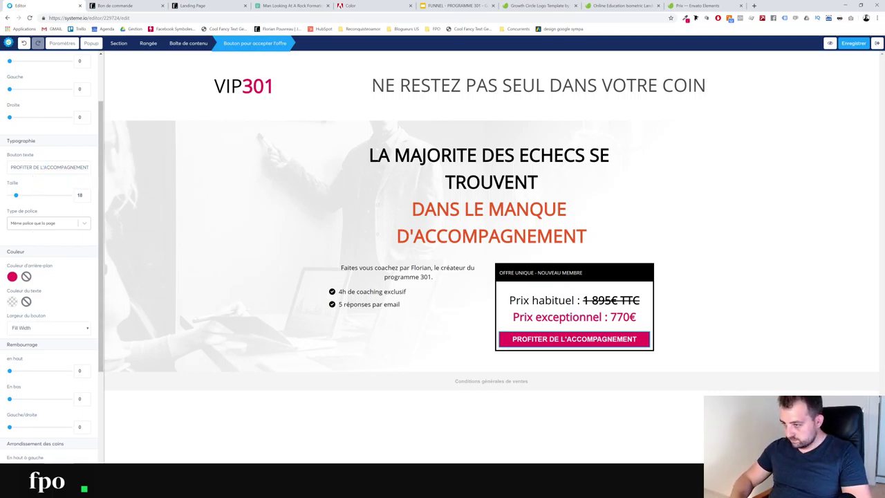
pyautogui.click(809, 292)
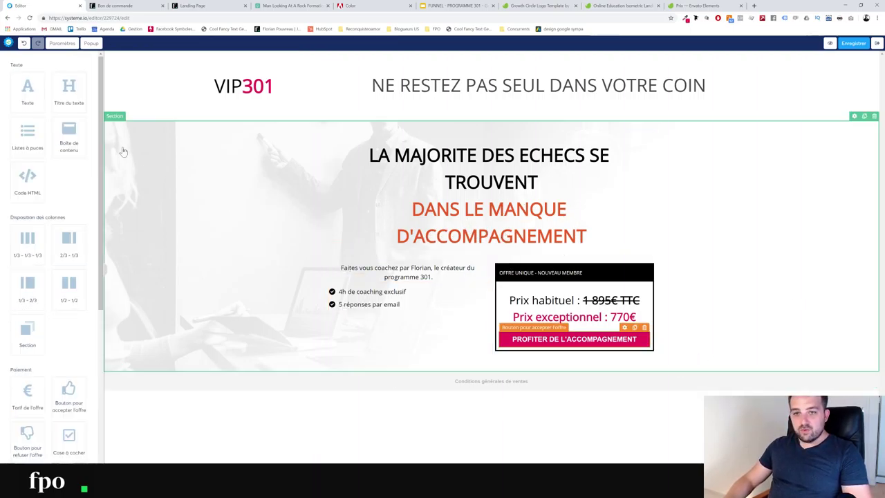
# Add a Vidéo element and move it into the left column above the coaching description
pyautogui.scroll(-3, 52, 382)
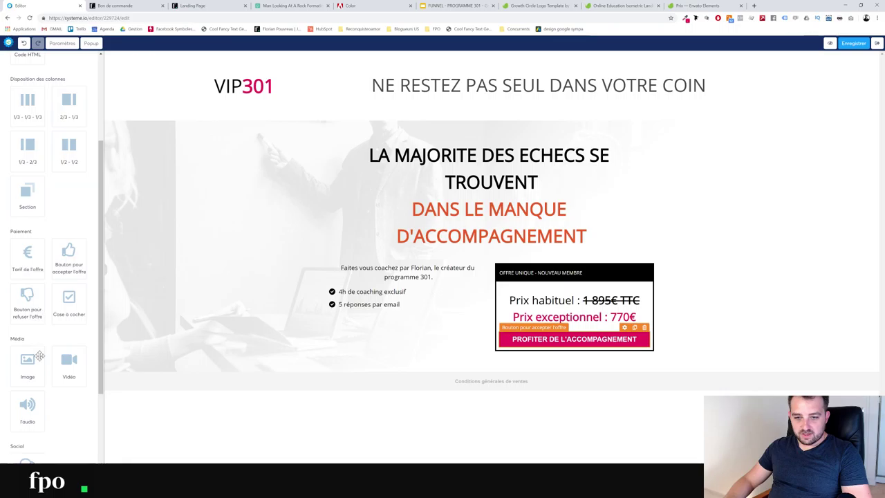
pyautogui.moveTo(69, 368); pyautogui.dragTo(473, 249)
pyautogui.scroll(-2, 219, 265)
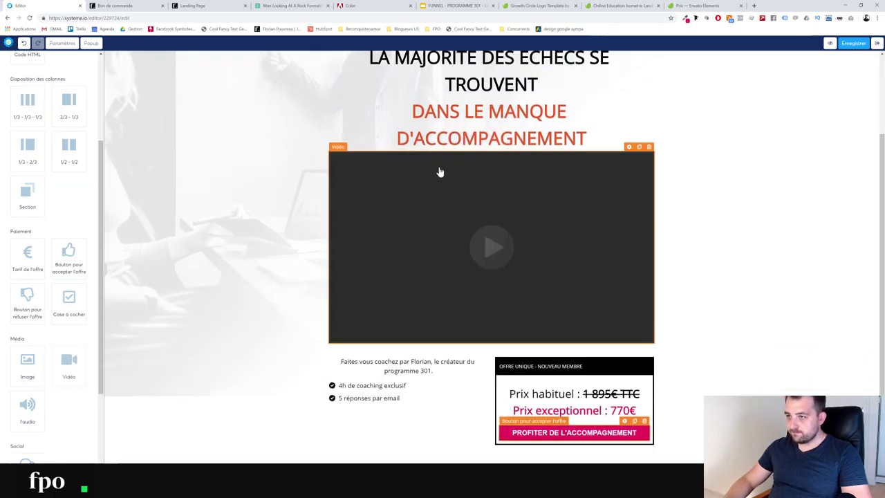
pyautogui.click(258, 250)
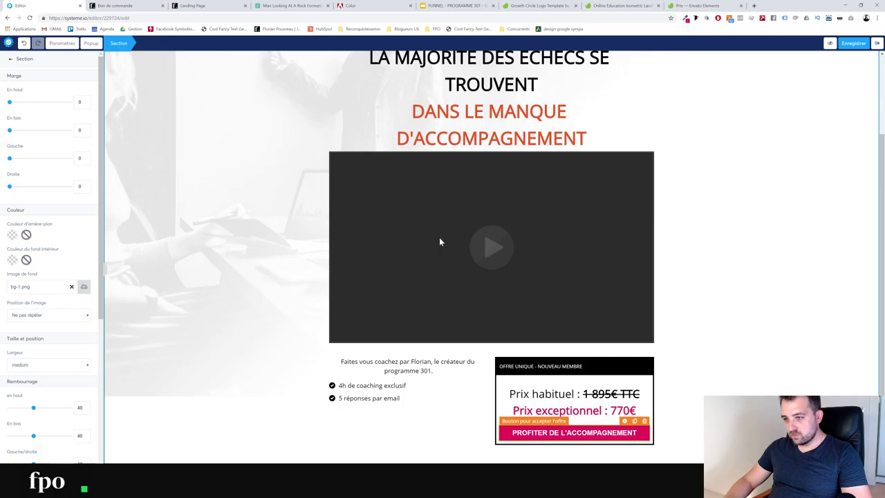
pyautogui.moveTo(364, 168); pyautogui.dragTo(357, 358)
pyautogui.scroll(-2, 350, 316)
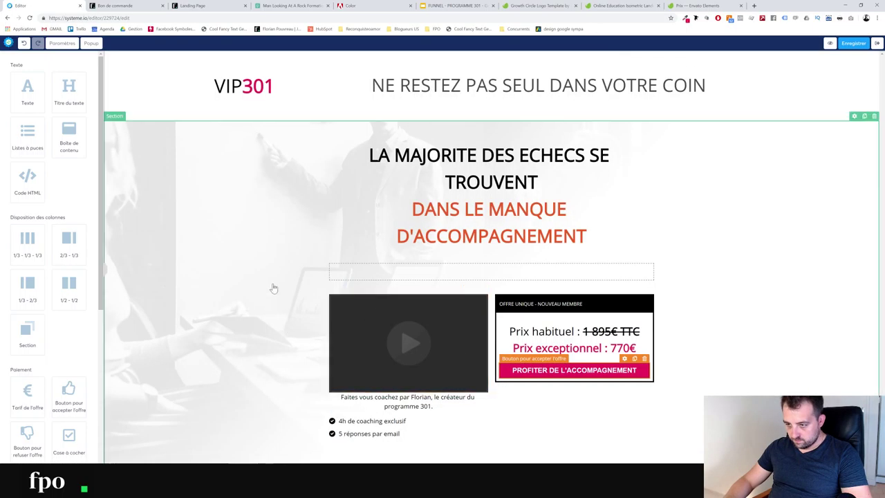
# Delete the leftover empty row above the video
pyautogui.click(743, 274)
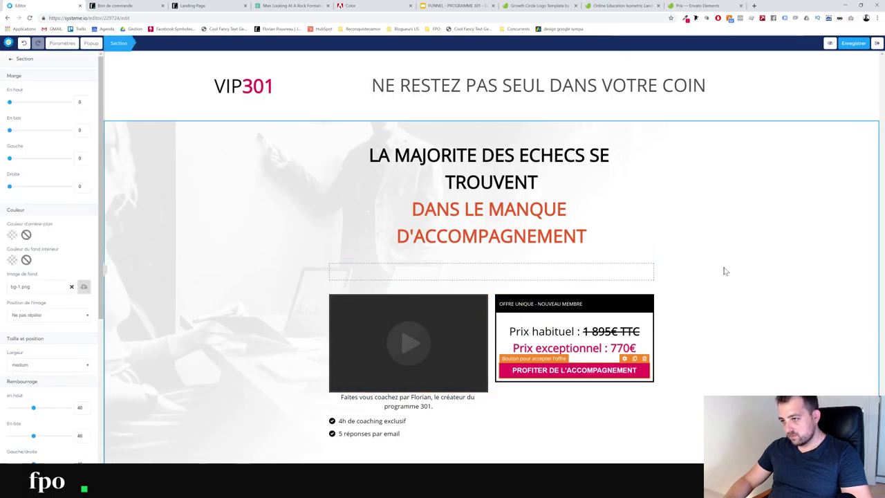
pyautogui.click(648, 268)
pyautogui.click(652, 251)
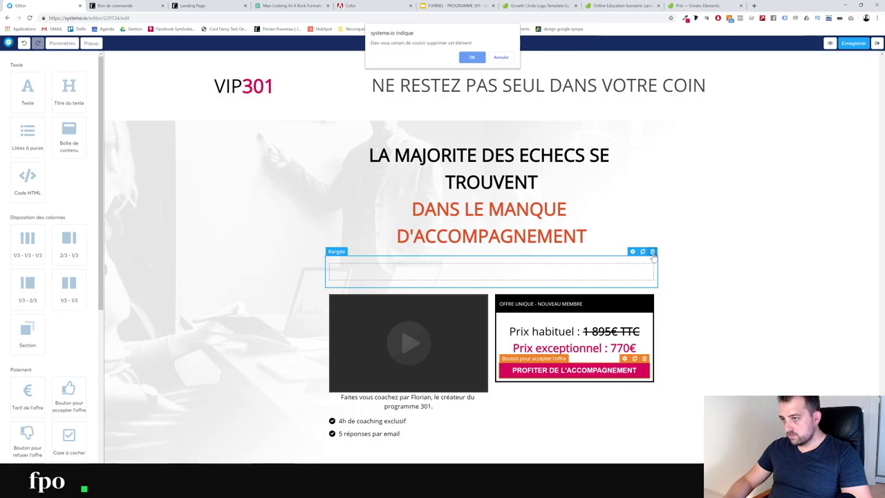
pyautogui.click(471, 57)
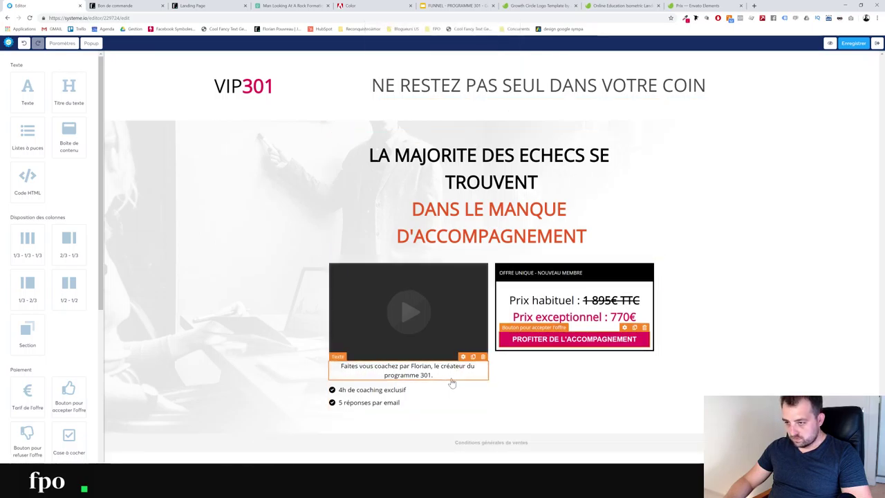
# Give the coaching description text a top margin of 31
pyautogui.click(376, 370)
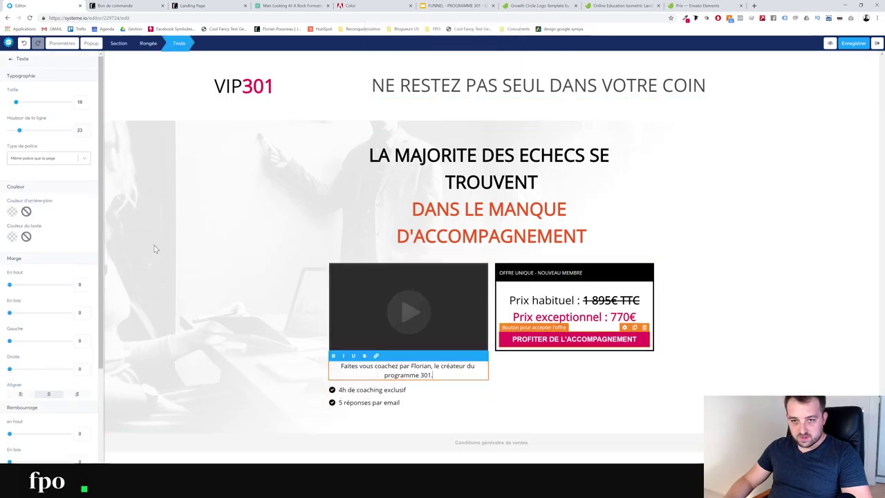
pyautogui.moveTo(11, 289); pyautogui.dragTo(19, 286)
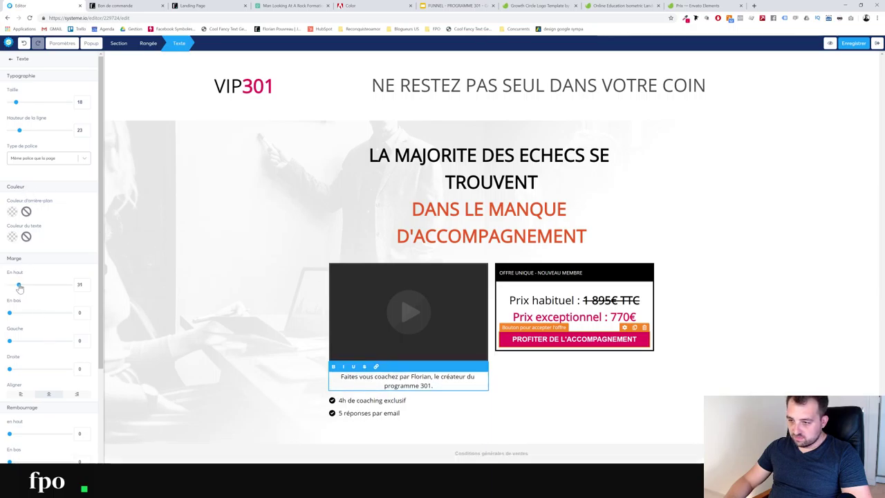
pyautogui.click(732, 257)
# Set the hero section's width to wide
pyautogui.click(224, 212)
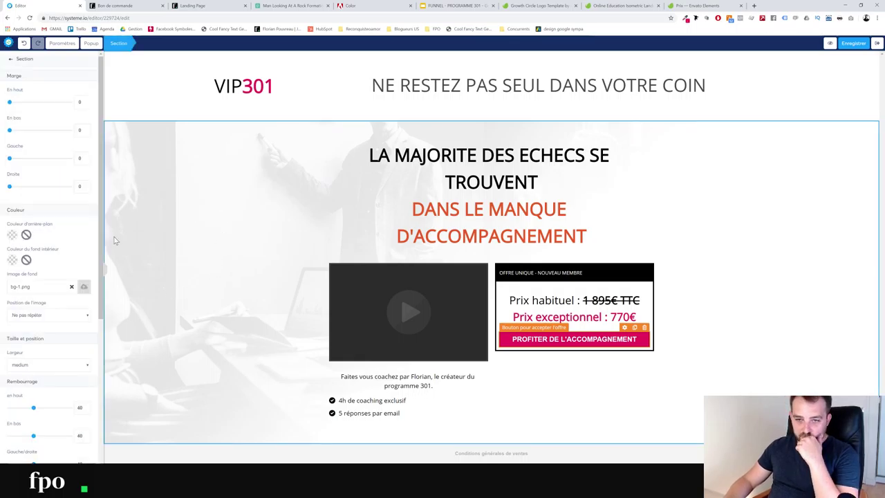
pyautogui.click(29, 365)
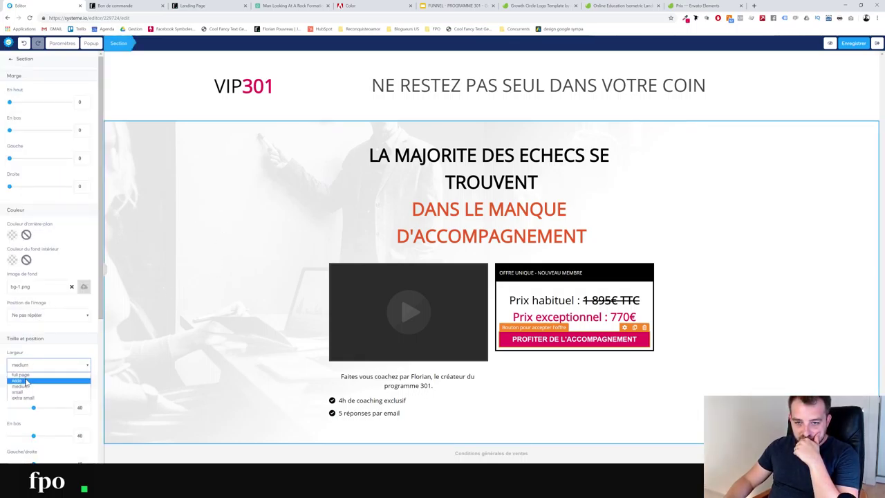
pyautogui.click(27, 380)
pyautogui.click(228, 208)
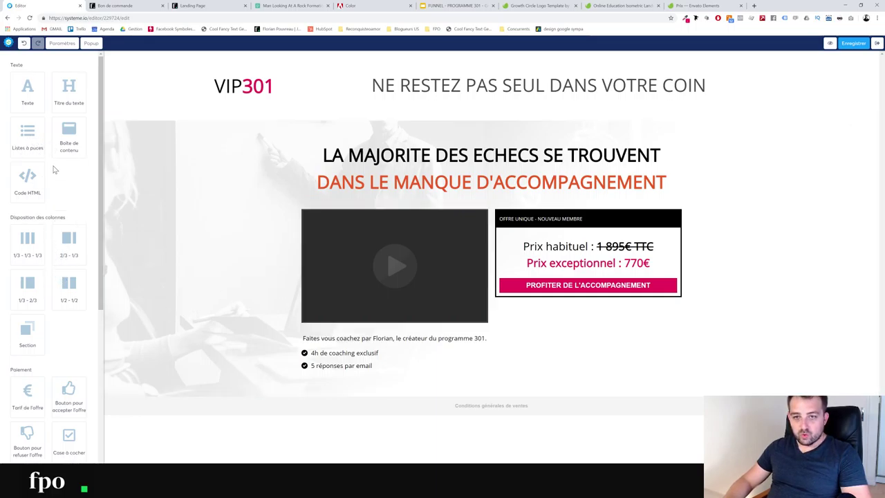
# Add an image block and insert a COVER-EBOOK image from the uploaded files
pyautogui.scroll(-3, 47, 364)
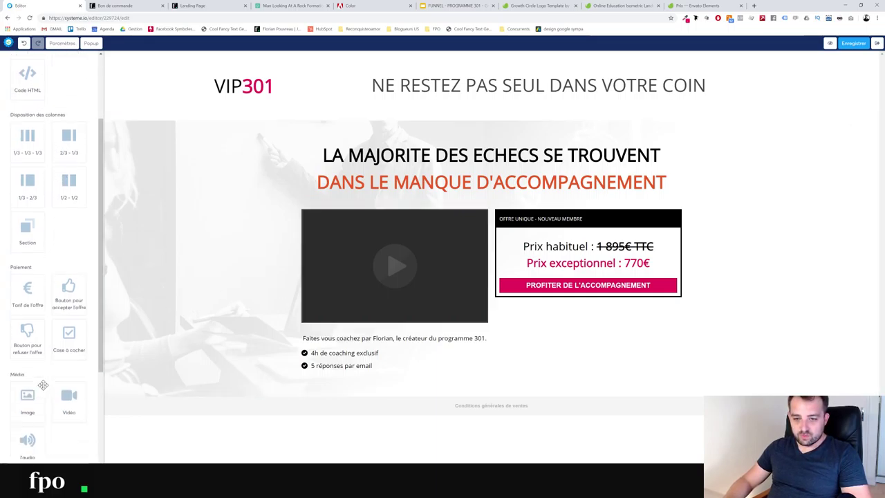
pyautogui.moveTo(38, 400); pyautogui.dragTo(432, 385)
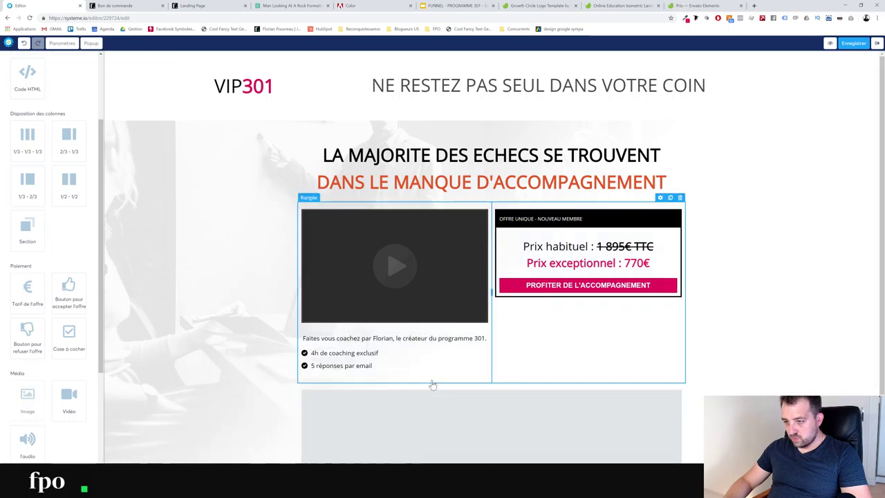
pyautogui.scroll(-2, 432, 384)
pyautogui.click(425, 320)
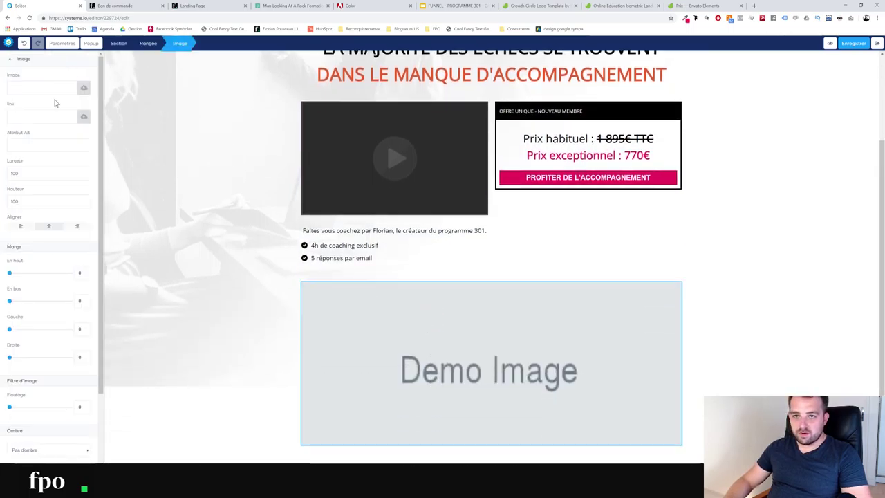
pyautogui.click(84, 123)
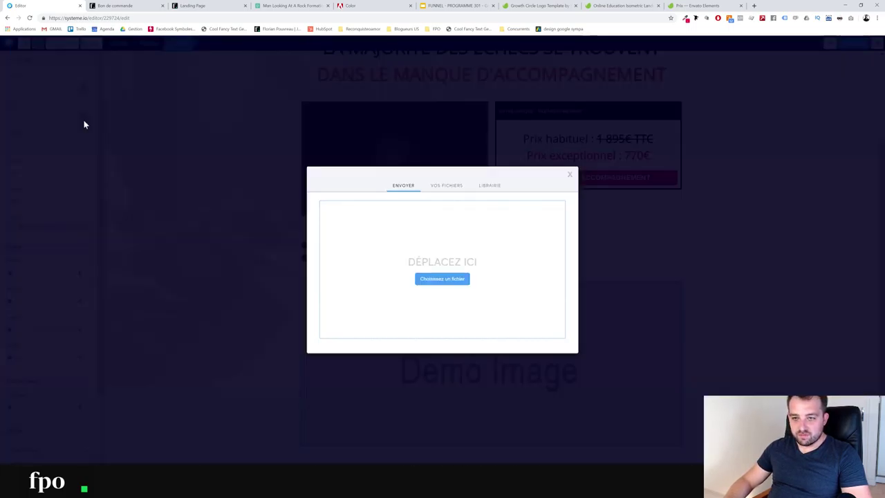
pyautogui.click(455, 187)
pyautogui.scroll(-10, 388, 249)
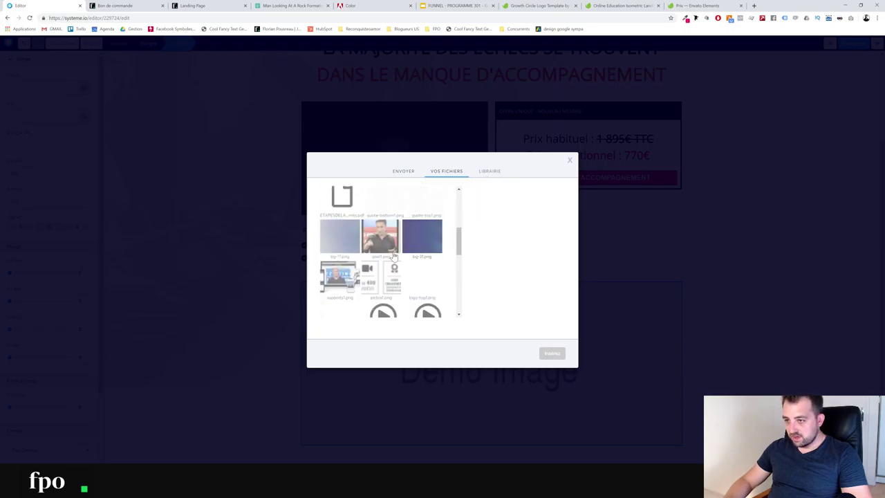
pyautogui.scroll(-8, 395, 257)
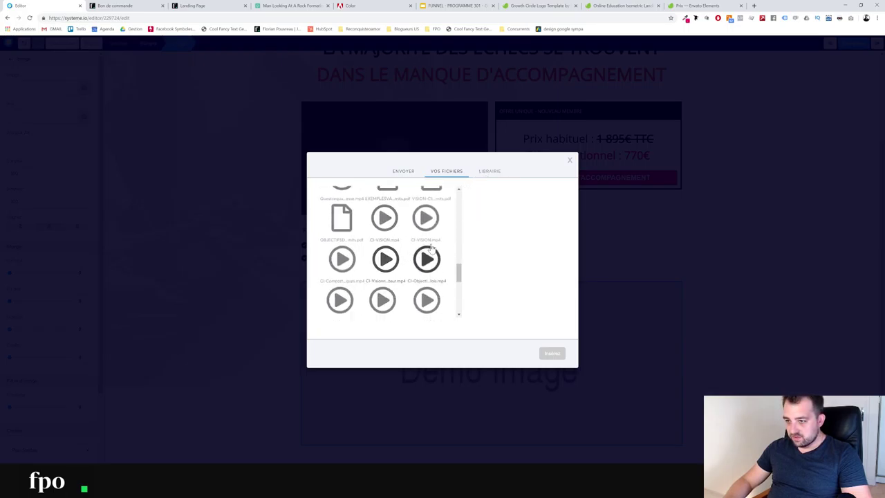
pyautogui.scroll(-8, 435, 252)
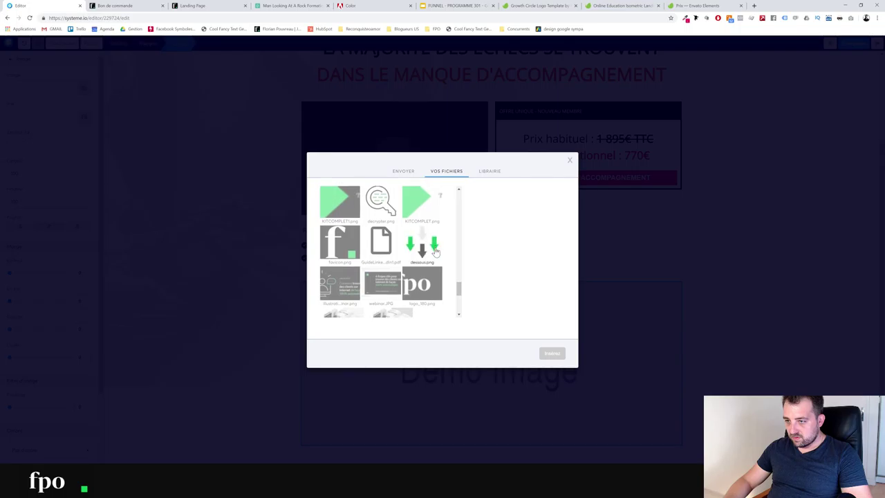
pyautogui.scroll(5, 435, 252)
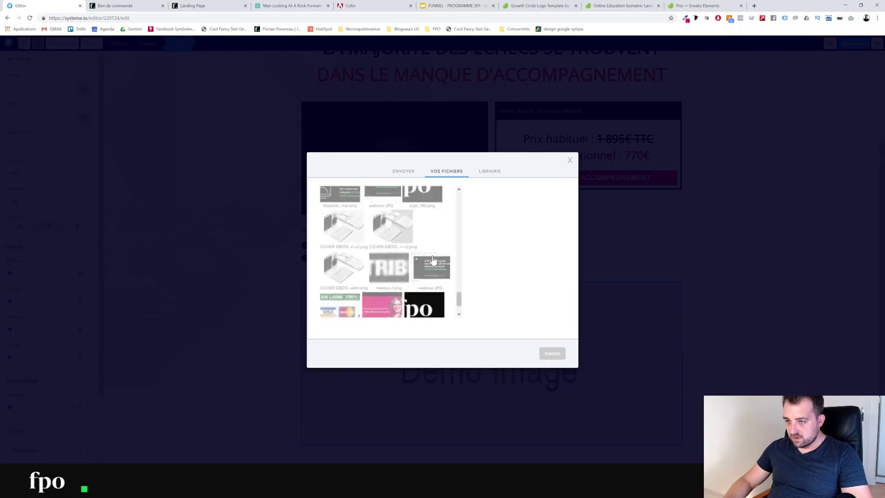
pyautogui.click(388, 273)
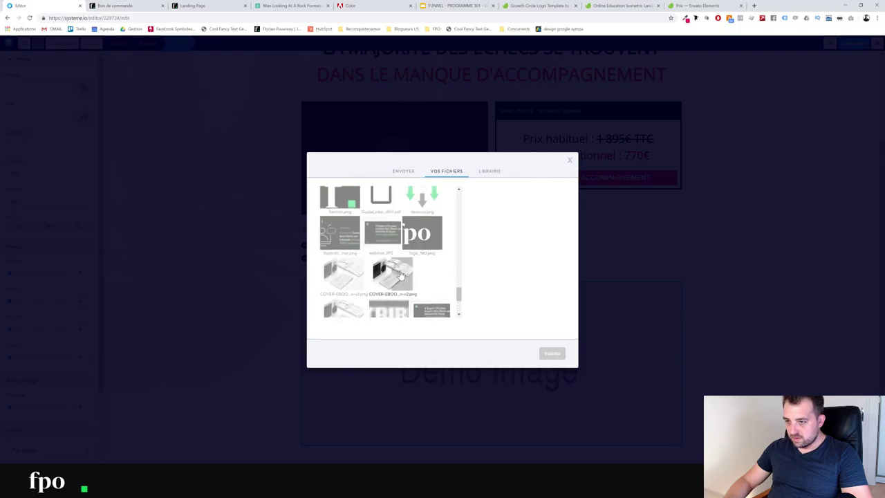
pyautogui.click(551, 354)
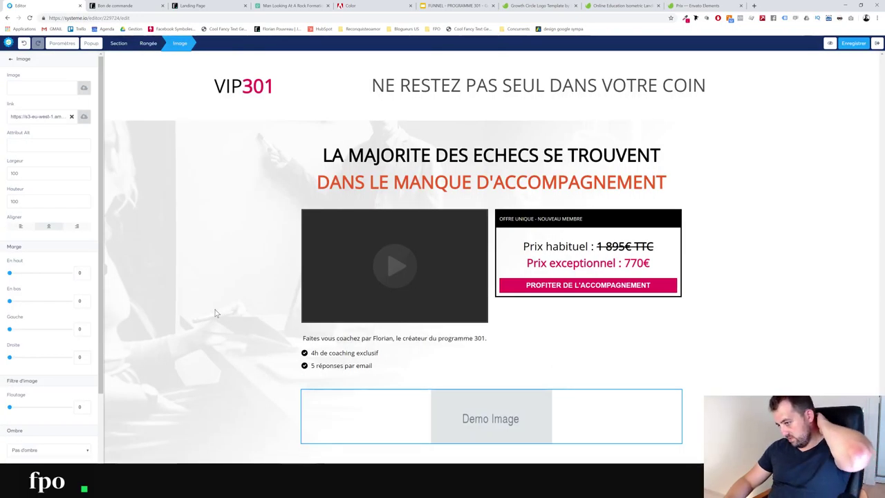
pyautogui.click(726, 369)
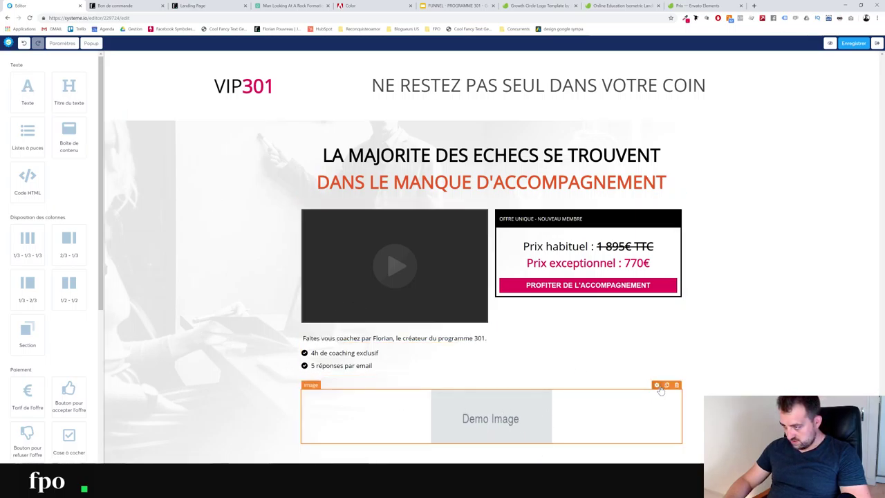
# Clear the image block's link URL, leaving the grey placeholder, and bring up the image picker
pyautogui.click(658, 385)
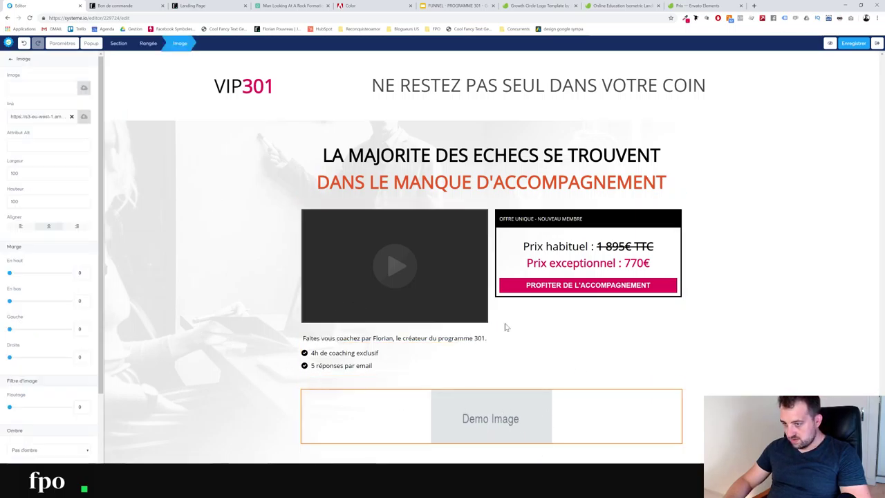
pyautogui.click(72, 117)
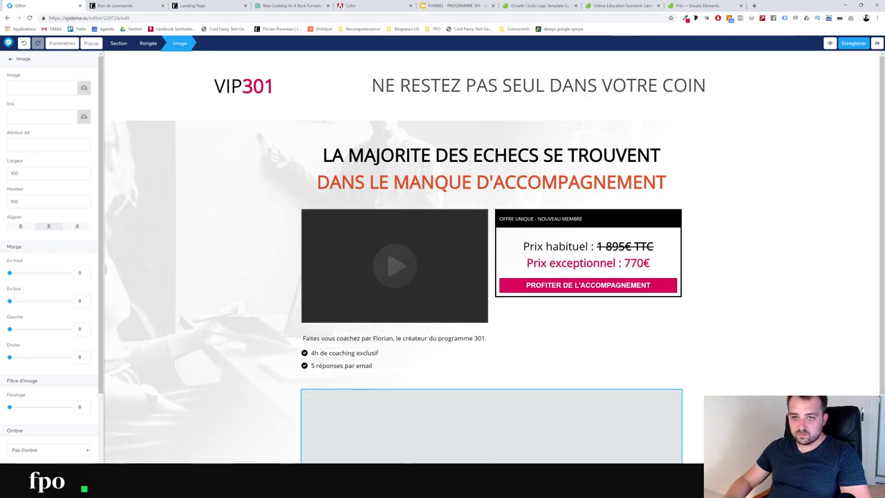
pyautogui.click(82, 119)
# Insert the 3D book cover Couverture-Je-gagne-ma-vie-avec-mon-blog-3d5.png from the Librairie
pyautogui.click(488, 186)
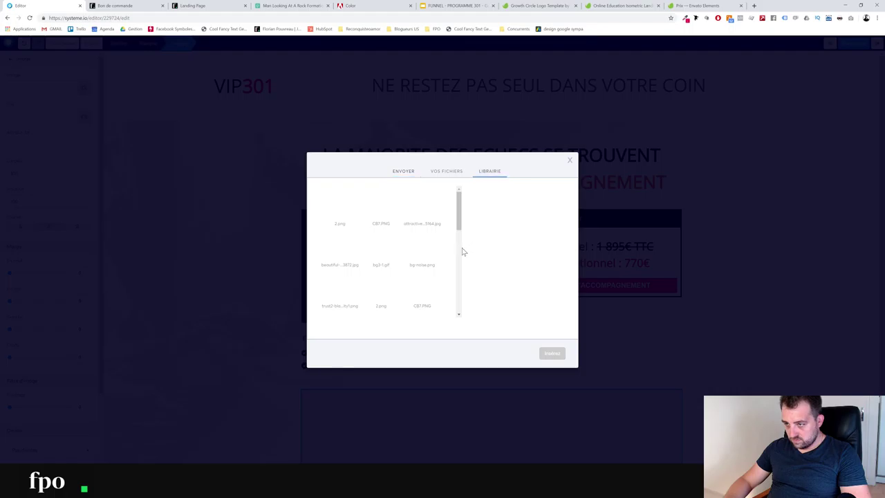
pyautogui.scroll(-10, 393, 247)
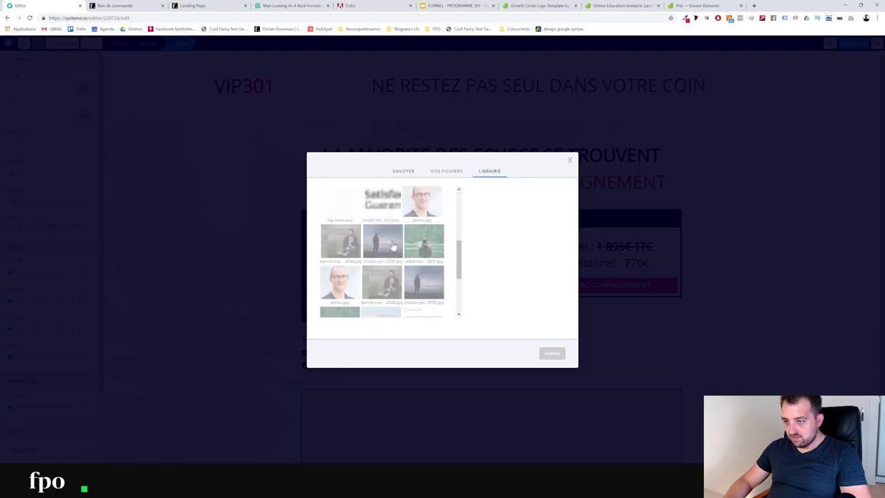
pyautogui.scroll(-5, 391, 247)
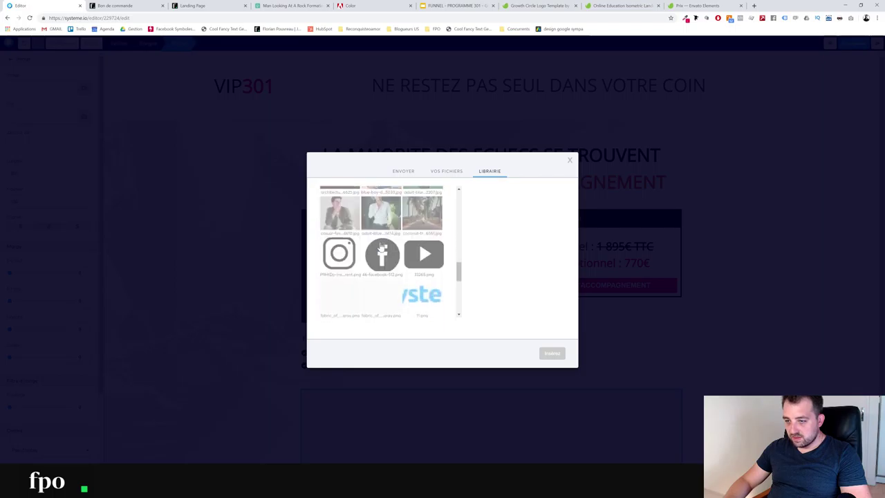
pyautogui.scroll(-3, 380, 249)
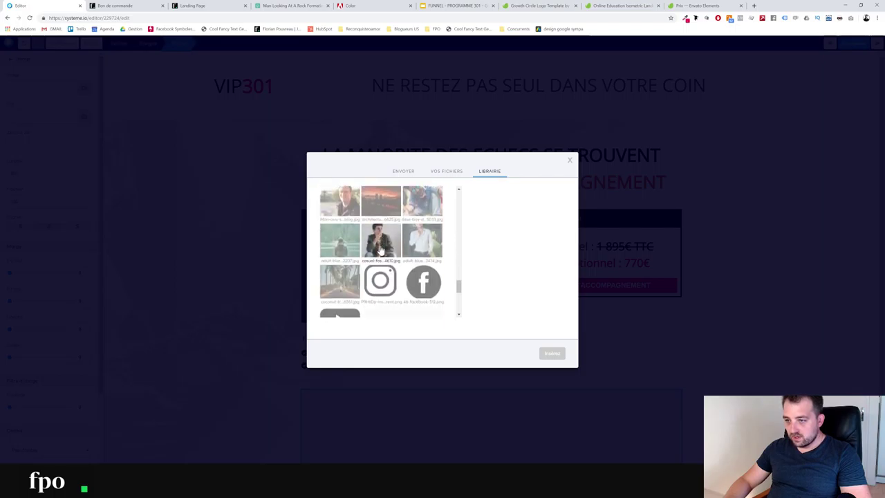
pyautogui.scroll(-2, 380, 250)
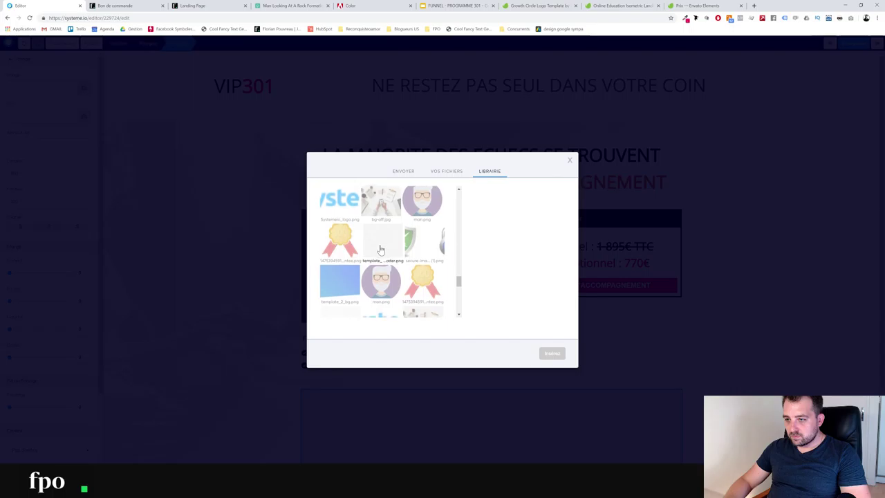
pyautogui.scroll(-4, 380, 248)
pyautogui.scroll(-6, 381, 252)
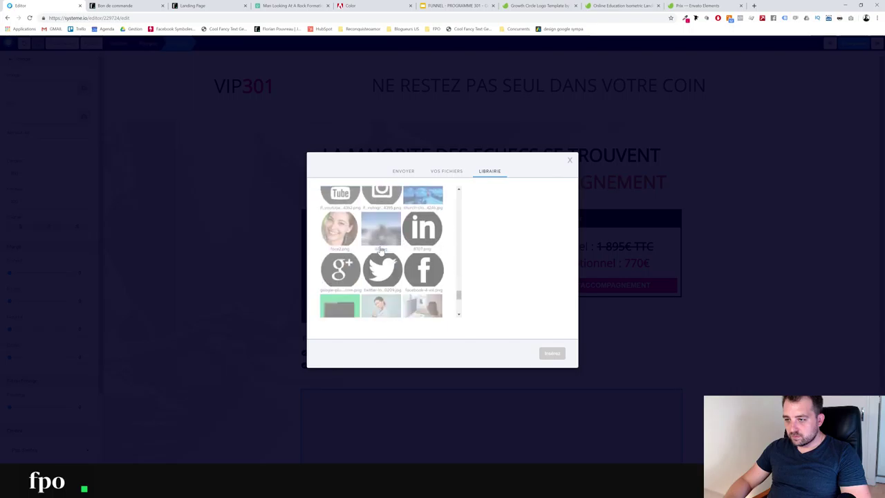
pyautogui.scroll(-6, 380, 252)
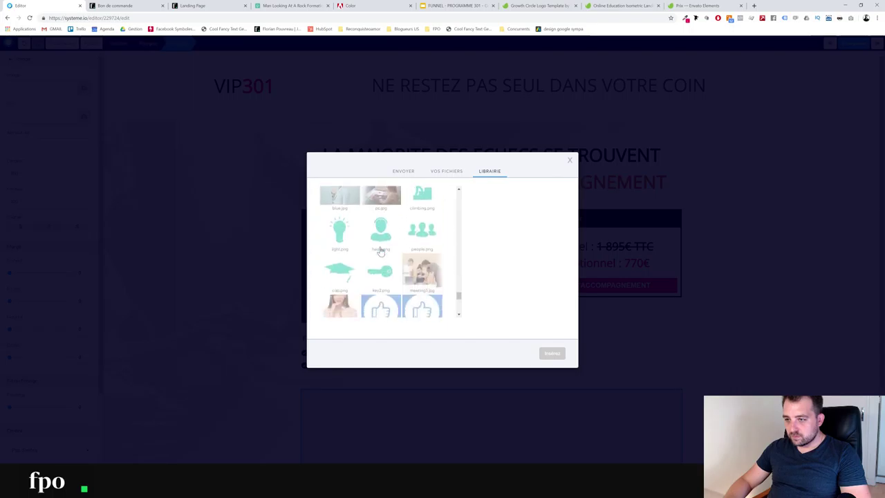
pyautogui.scroll(-3, 379, 252)
pyautogui.scroll(-5, 379, 253)
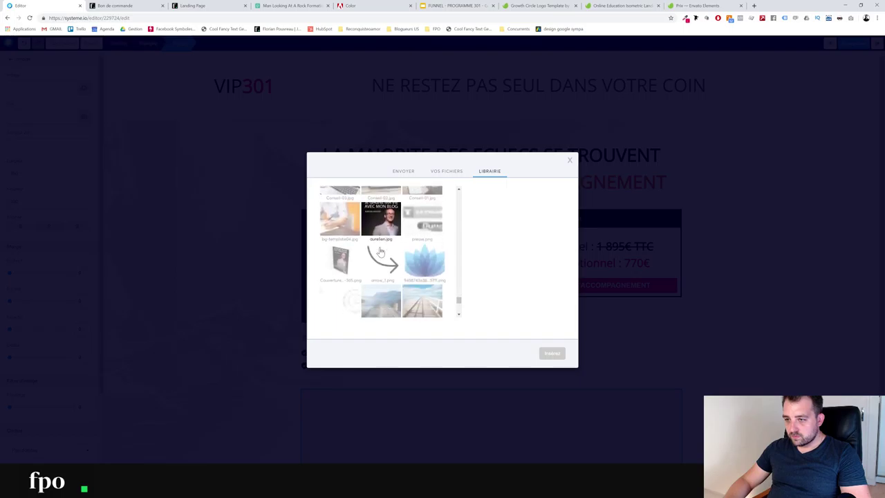
pyautogui.click(340, 255)
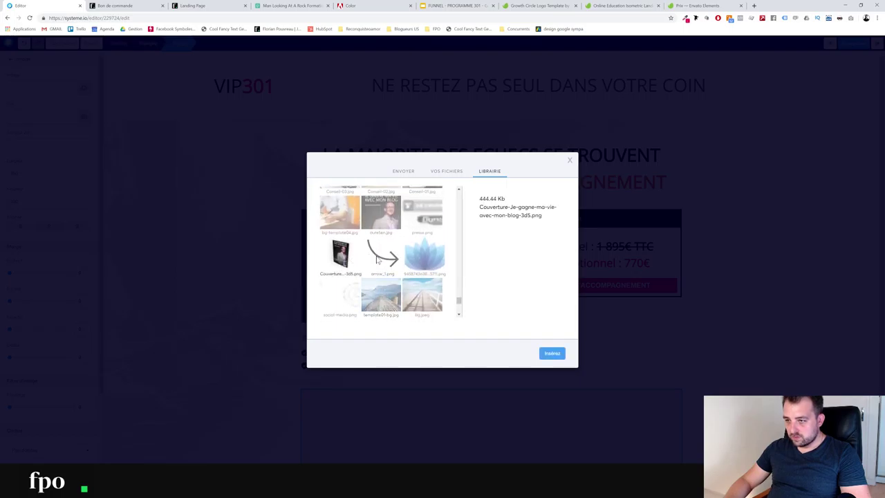
pyautogui.click(553, 360)
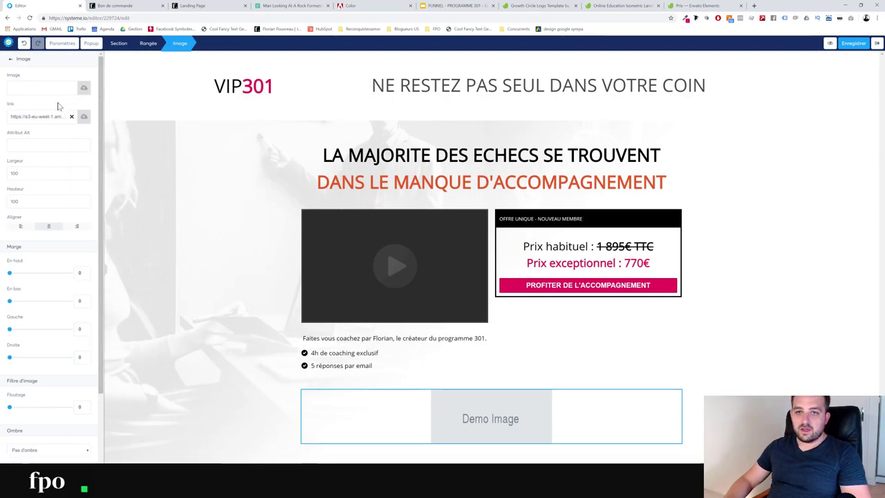
pyautogui.click(11, 60)
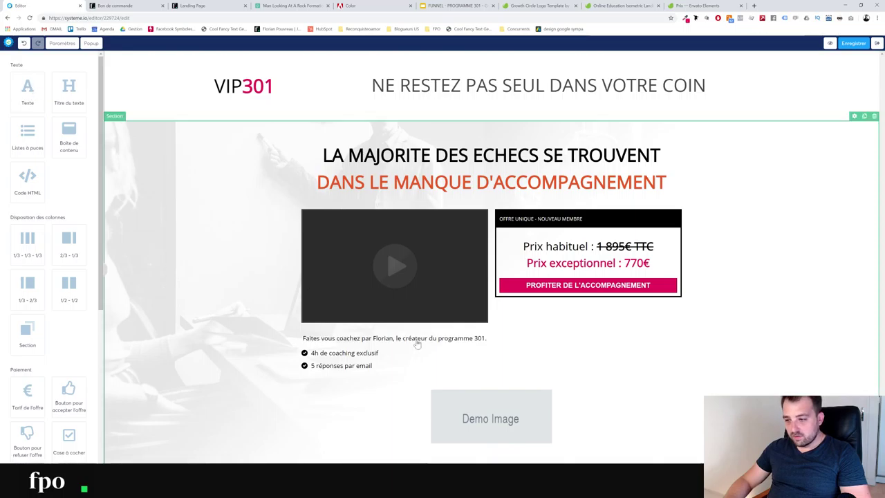
# Move the offer box into a full-width row below and put the Demo Image atop the right column
pyautogui.moveTo(468, 418); pyautogui.dragTo(450, 385)
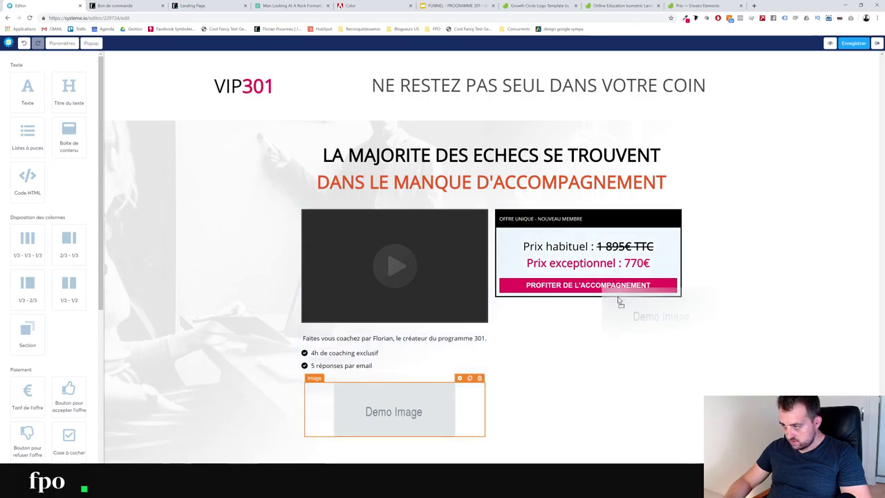
pyautogui.moveTo(620, 302); pyautogui.dragTo(395, 405)
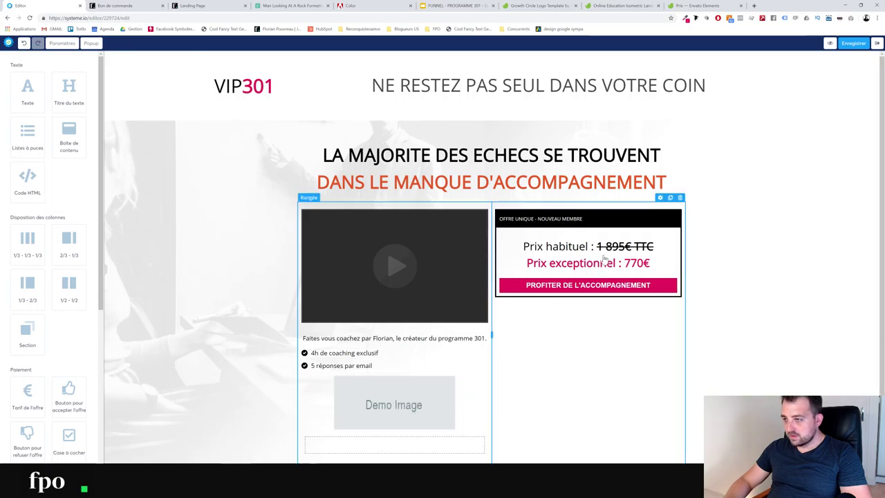
pyautogui.moveTo(596, 224); pyautogui.dragTo(614, 457)
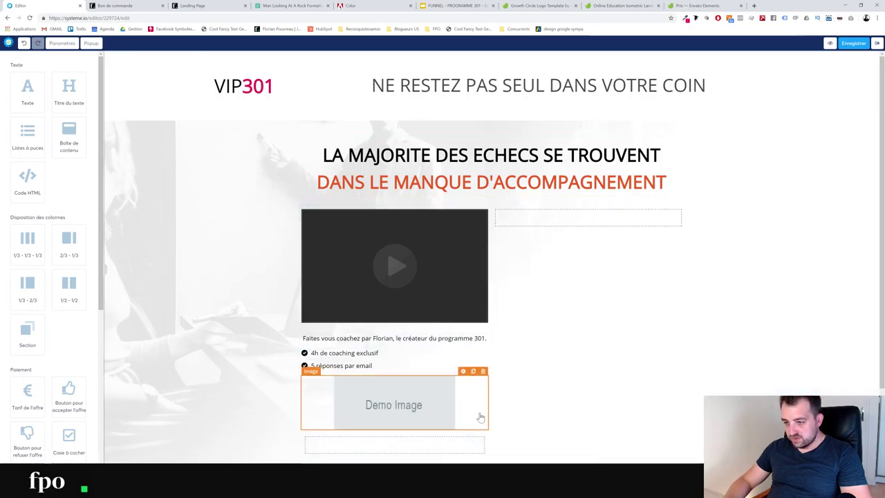
pyautogui.scroll(-3, 560, 328)
pyautogui.scroll(1, 436, 320)
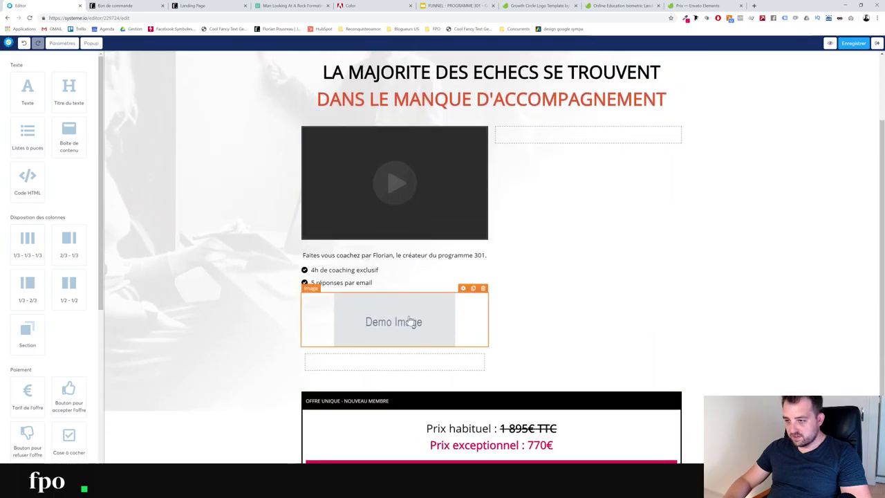
pyautogui.moveTo(410, 320); pyautogui.dragTo(551, 196)
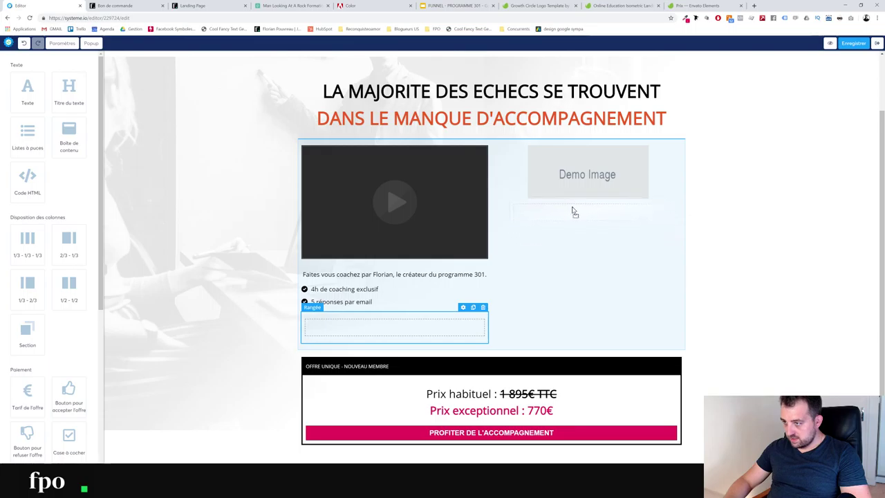
pyautogui.moveTo(571, 201); pyautogui.dragTo(569, 203)
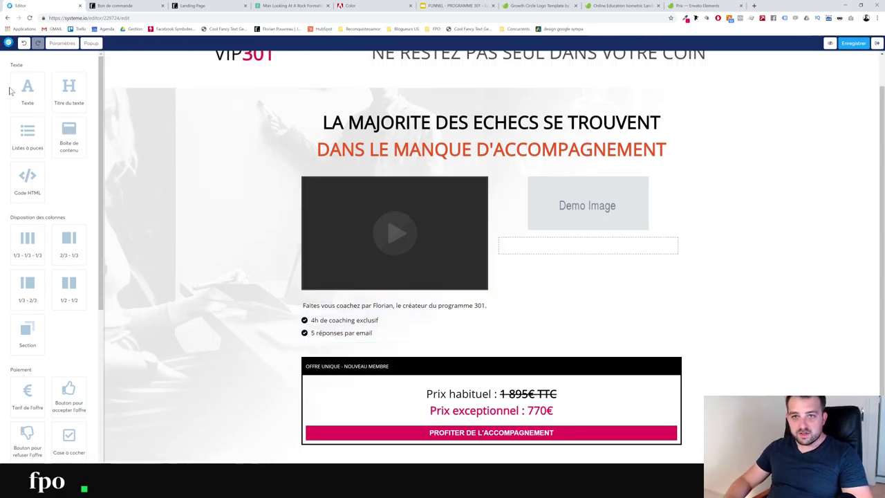
# Add a text block under the Demo Image reading 'PACK D'ACCELERATION OFFERT'
pyautogui.moveTo(27, 90); pyautogui.dragTo(533, 255)
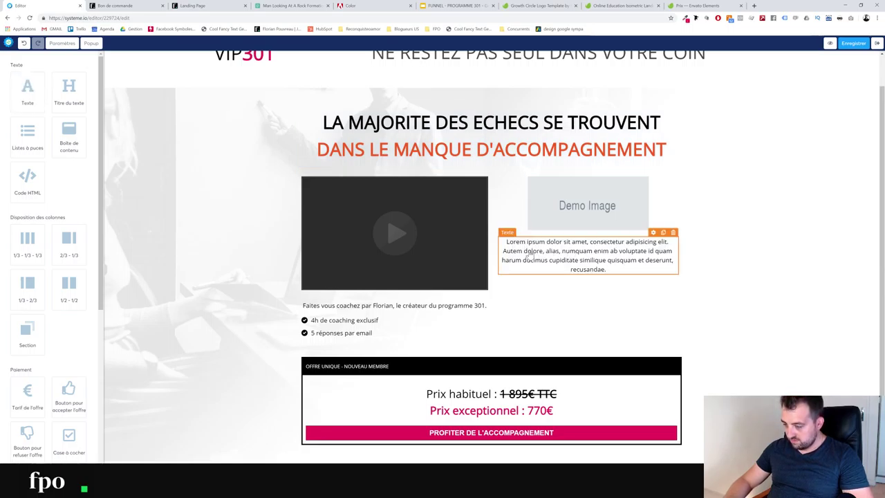
pyautogui.doubleClick(532, 255)
pyautogui.moveTo(606, 270); pyautogui.dragTo(450, 233)
pyautogui.write('PACK D')
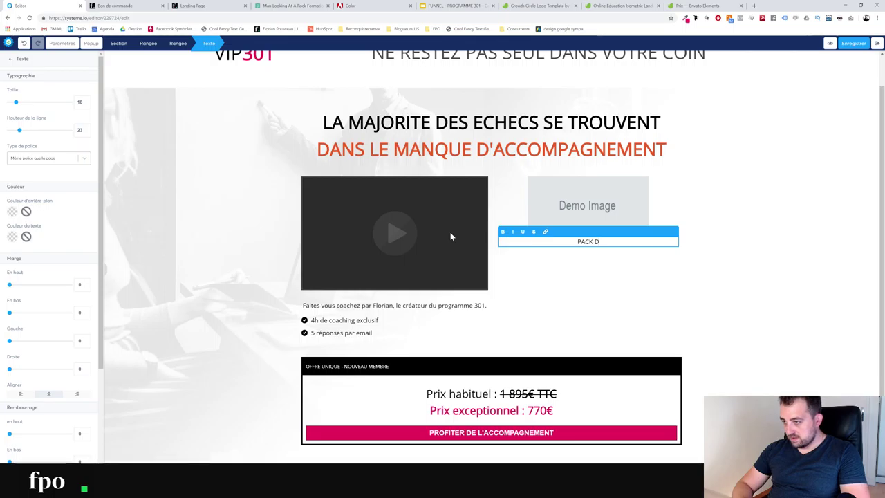
pyautogui.write("'ACCELERATI")
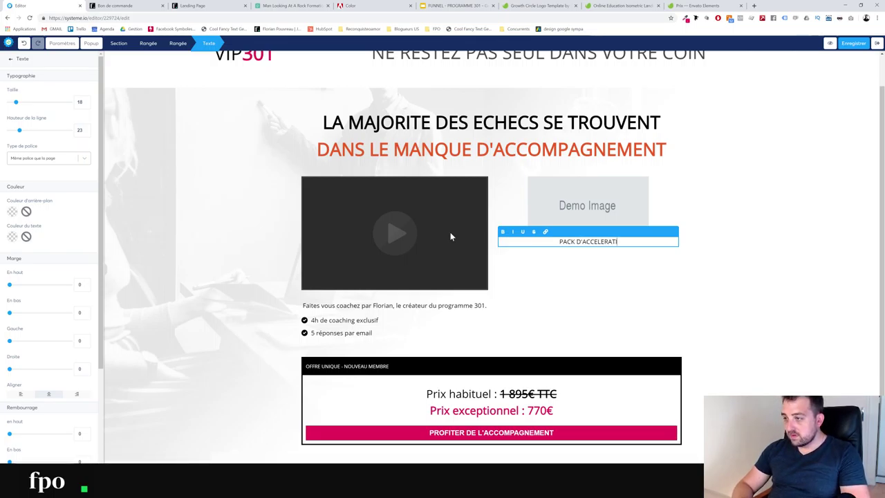
pyautogui.write('ON')
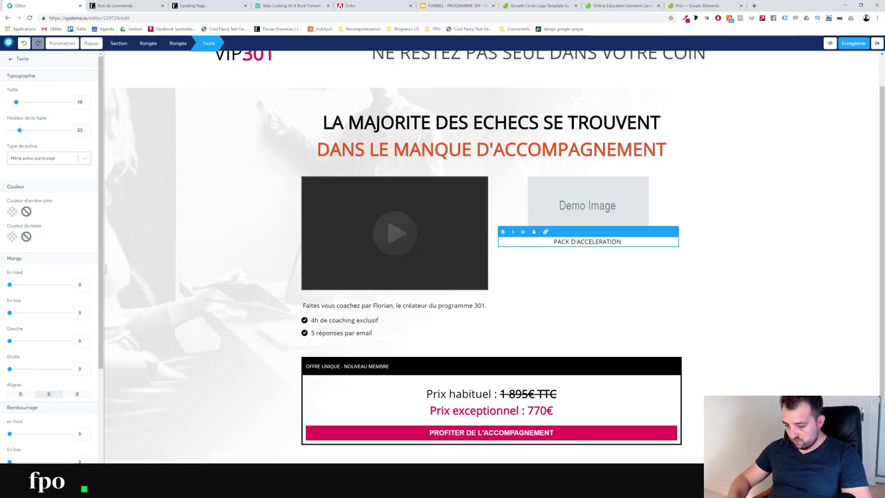
pyautogui.write(' OFFEE')
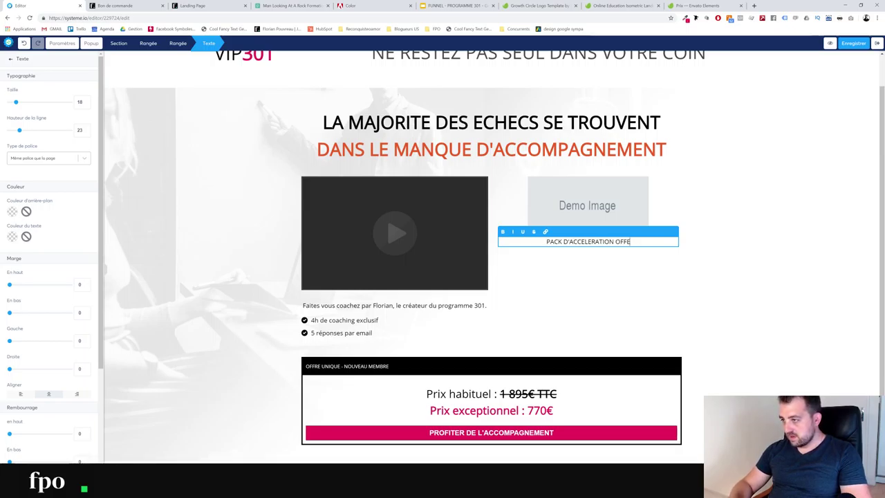
pyautogui.press('BackSpace')
pyautogui.write('RT')
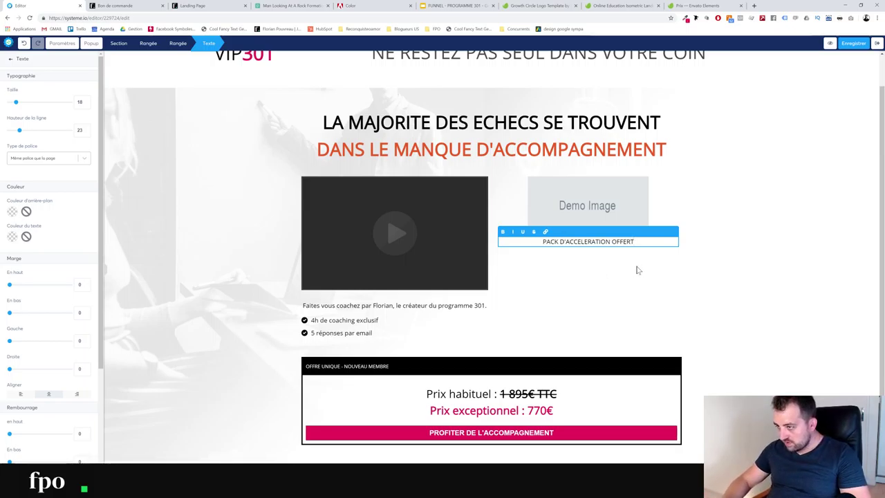
pyautogui.click(613, 271)
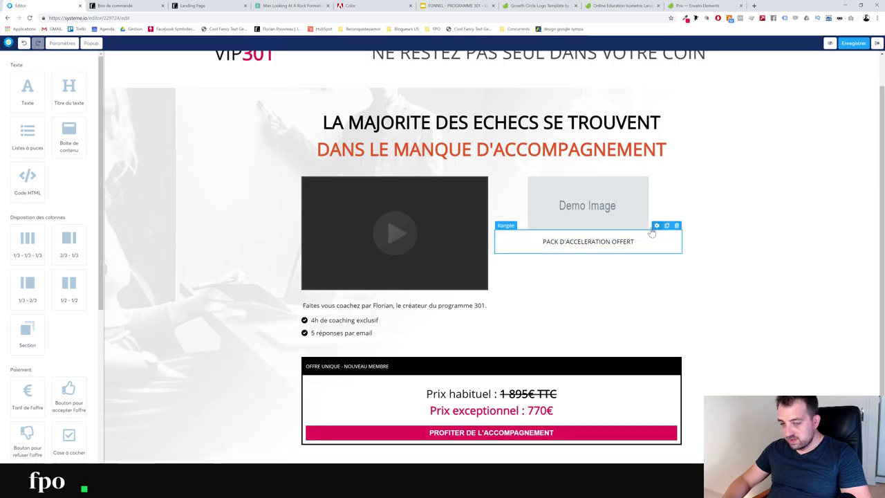
# Give the PACK D'ACCELERATION OFFERT row a light green background
pyautogui.click(656, 227)
pyautogui.click(12, 236)
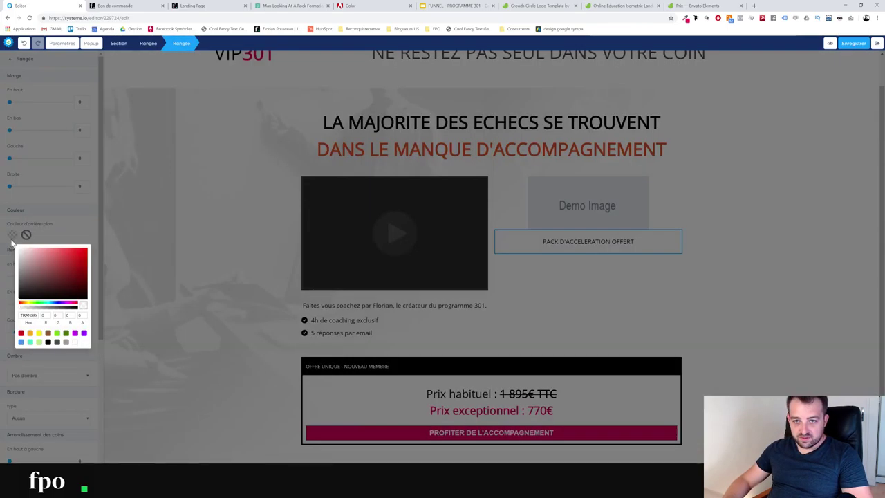
pyautogui.click(39, 342)
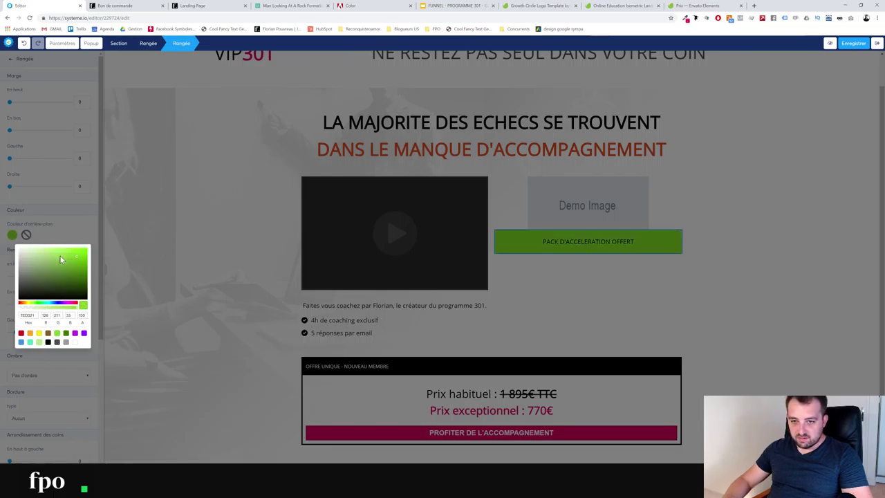
pyautogui.moveTo(60, 260); pyautogui.dragTo(61, 251)
pyautogui.click(74, 224)
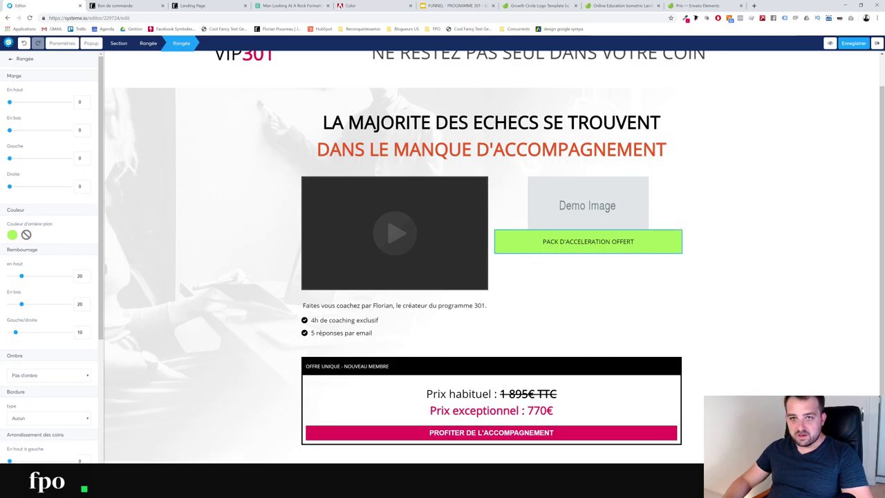
# Set the row's top margin to 24 and add a text block beneath the green bar
pyautogui.moveTo(12, 105); pyautogui.dragTo(18, 105)
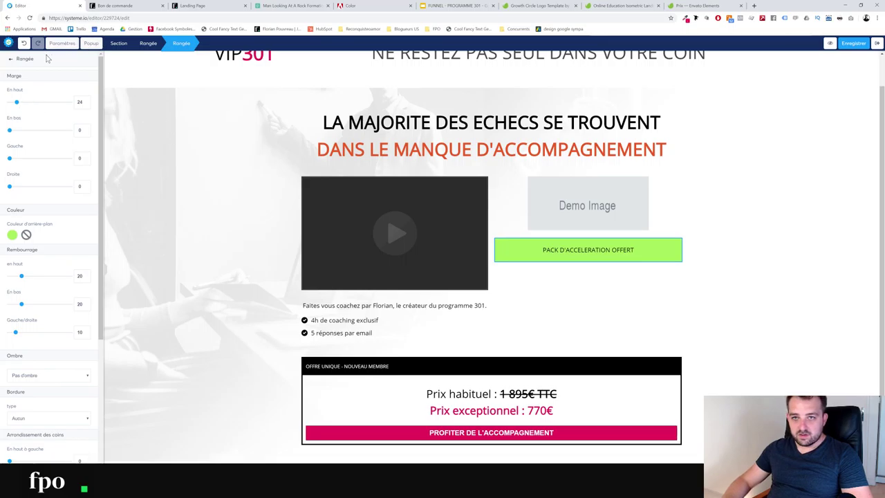
pyautogui.click(11, 61)
pyautogui.moveTo(32, 99); pyautogui.dragTo(568, 265)
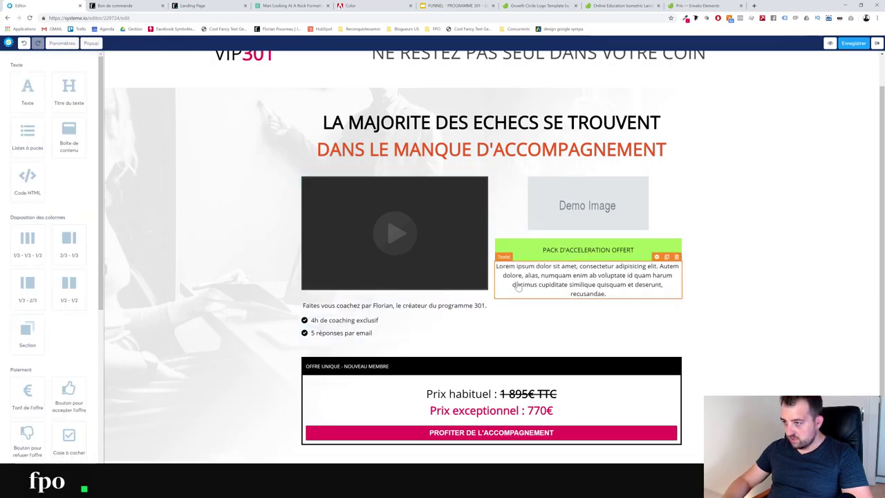
# Add a bullet list with items 'premier' and 'deuxième' below the new text block
pyautogui.moveTo(27, 133); pyautogui.dragTo(597, 303)
pyautogui.click(778, 309)
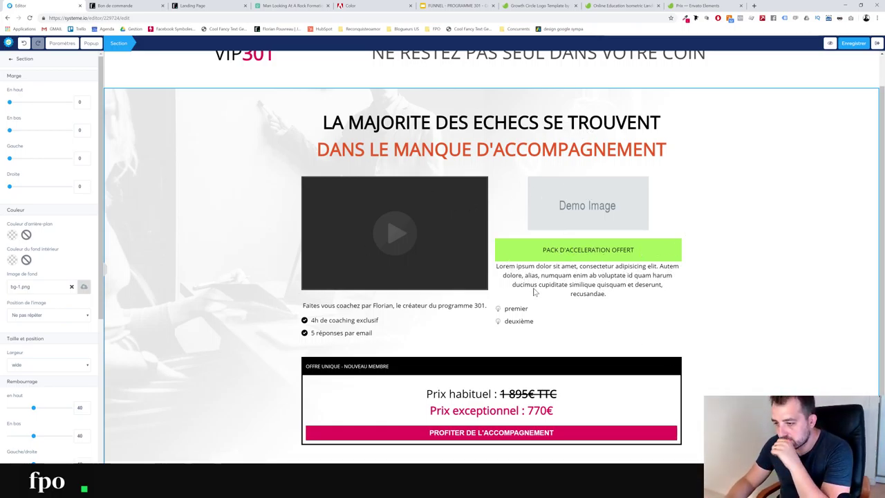
pyautogui.press('Escape')
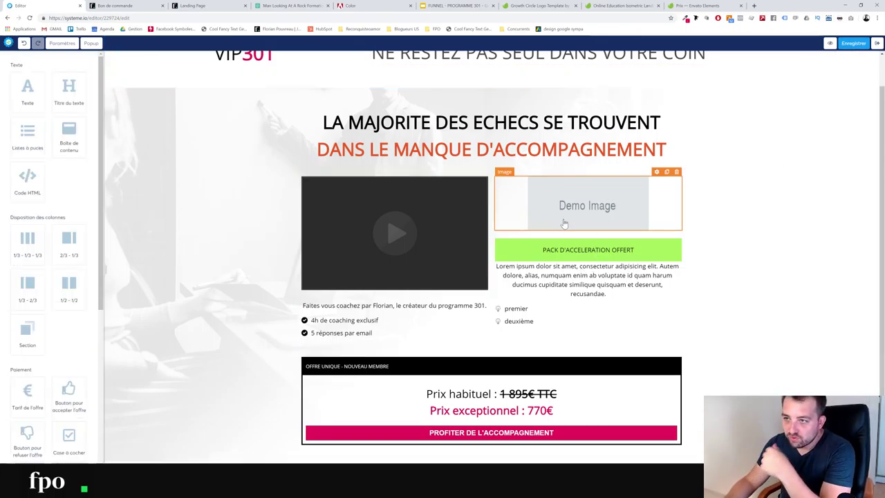
pyautogui.scroll(1, 537, 215)
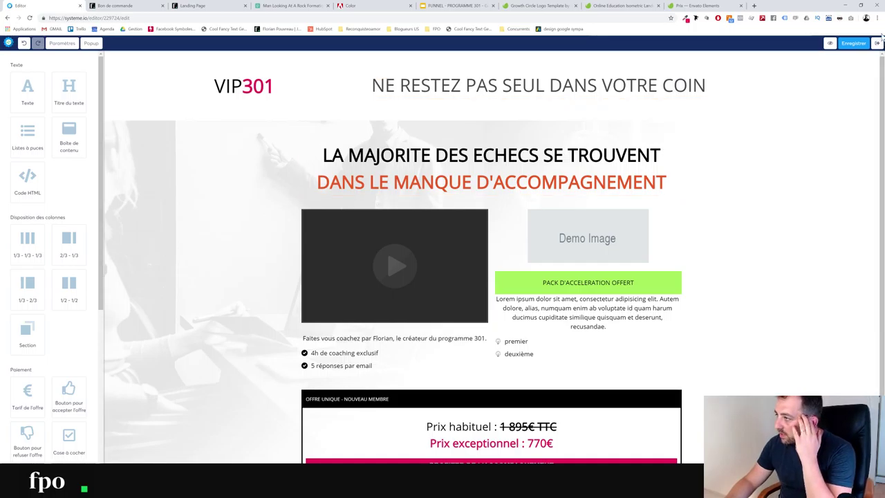
pyautogui.scroll(-1, 505, 421)
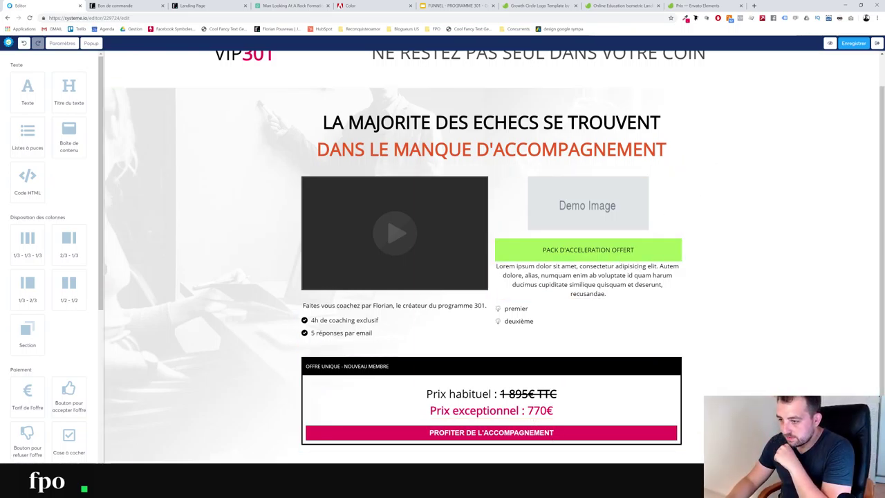
# Review the accept-offer button's settings
pyautogui.click(586, 439)
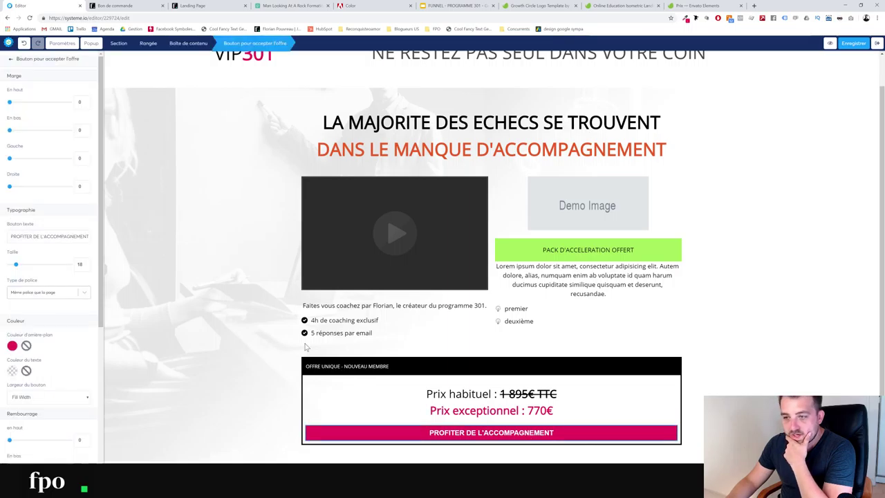
pyautogui.scroll(-3, 43, 285)
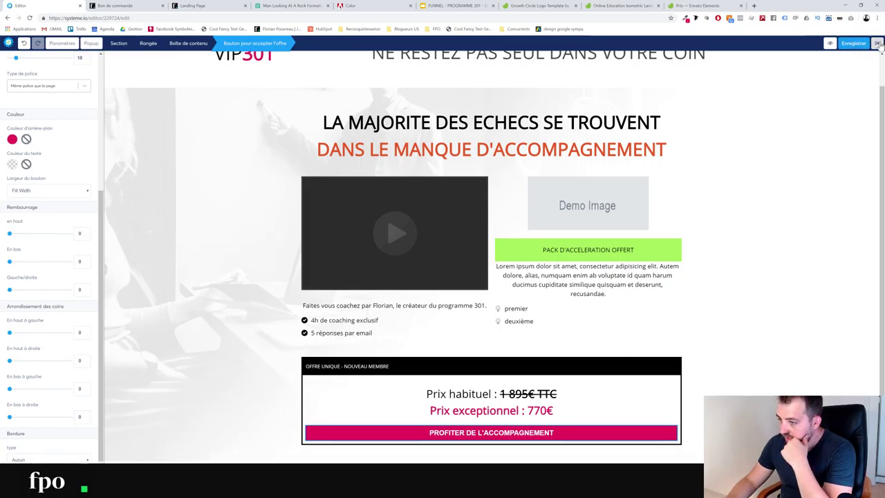
pyautogui.scroll(3, 62, 82)
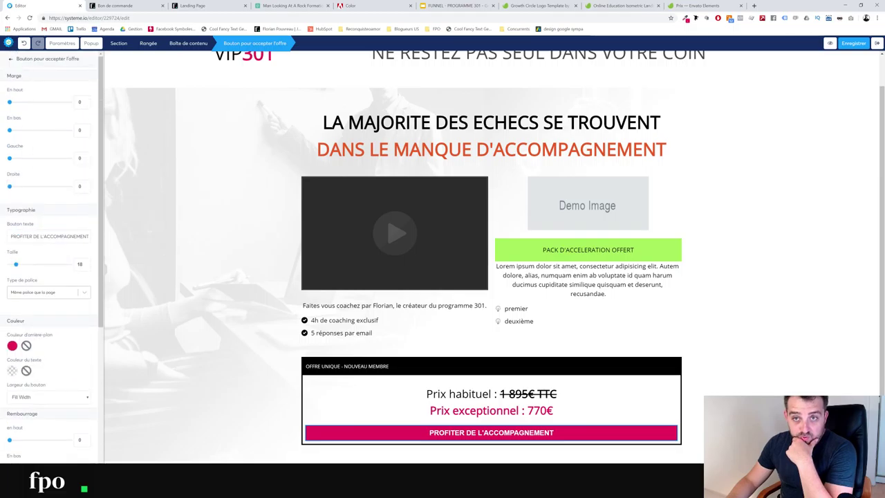
pyautogui.click(10, 61)
# Add a 'Refuser' decline-offer button just under the offer box
pyautogui.scroll(-5, 34, 303)
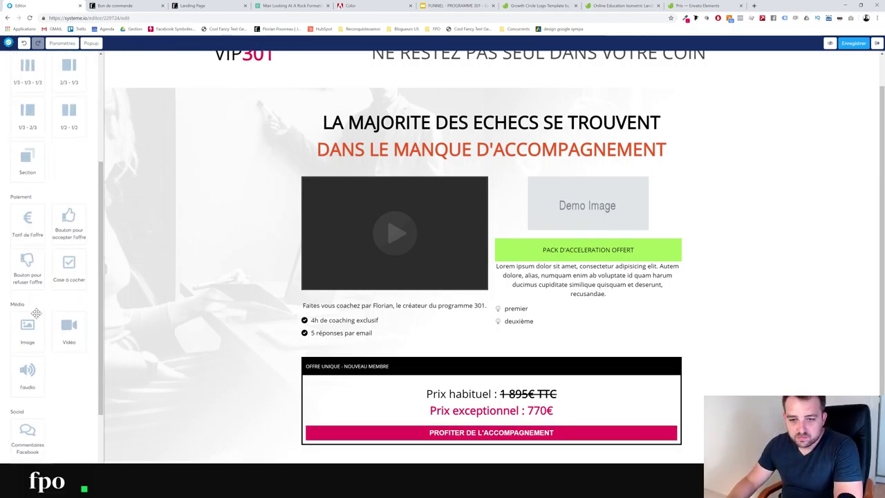
pyautogui.moveTo(27, 266); pyautogui.dragTo(450, 452)
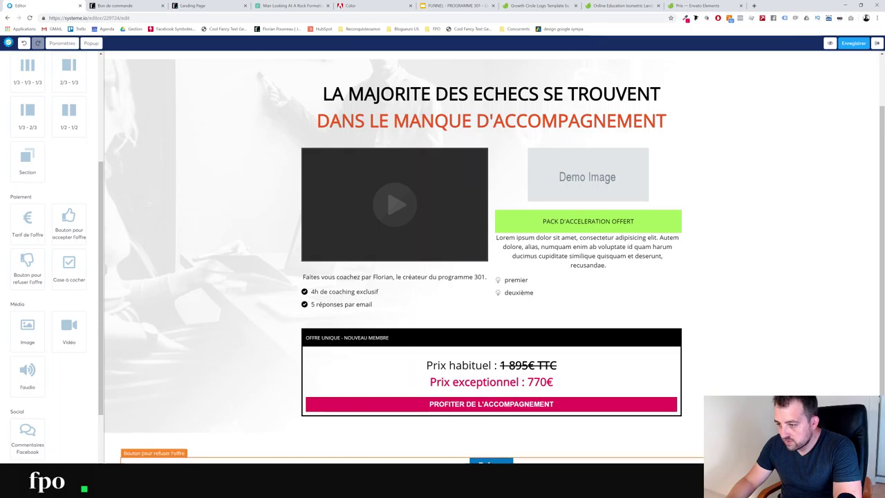
pyautogui.moveTo(505, 458); pyautogui.dragTo(505, 422)
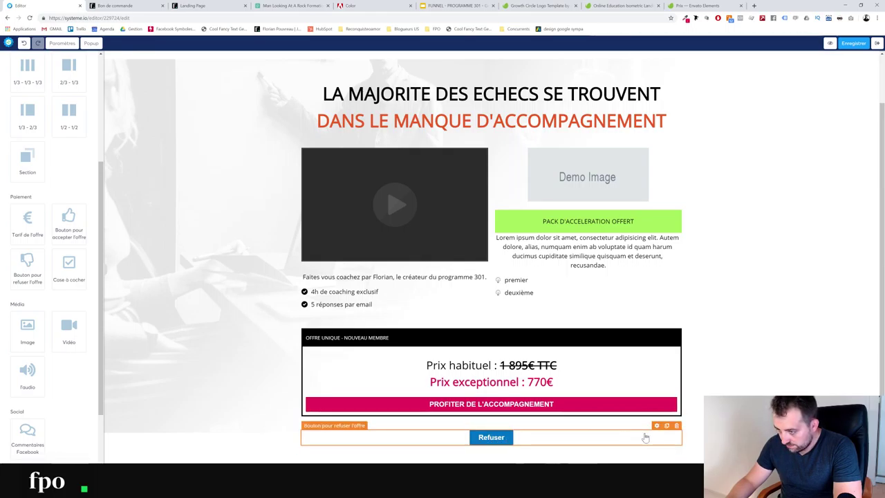
# Relabel the decline button 'Je préfère essayer tout seul'
pyautogui.click(658, 427)
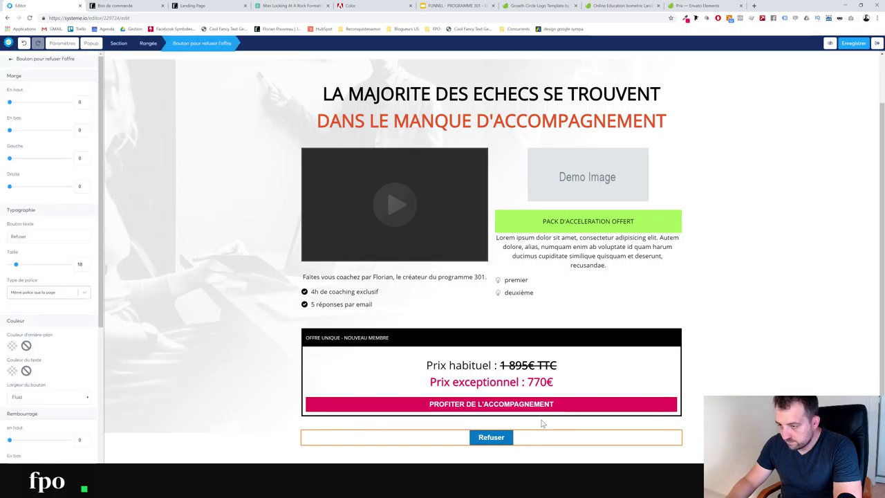
pyautogui.doubleClick(19, 237)
pyautogui.write('e pre')
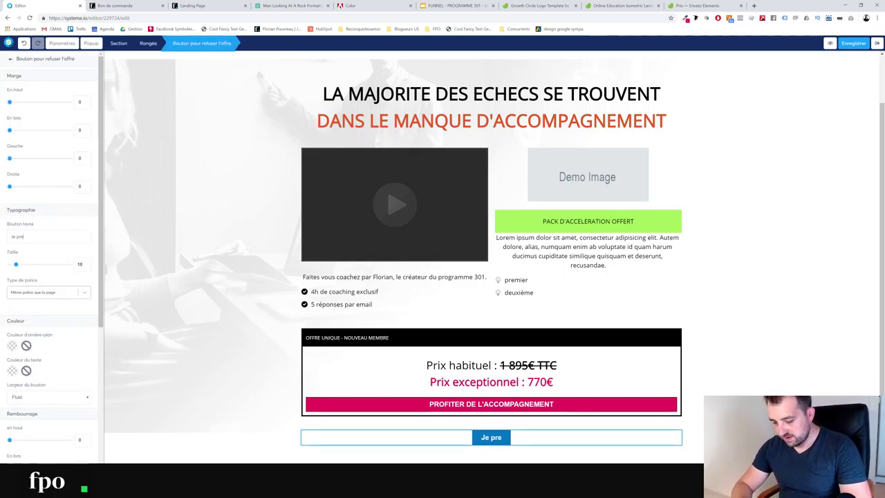
pyautogui.press('BackSpace')
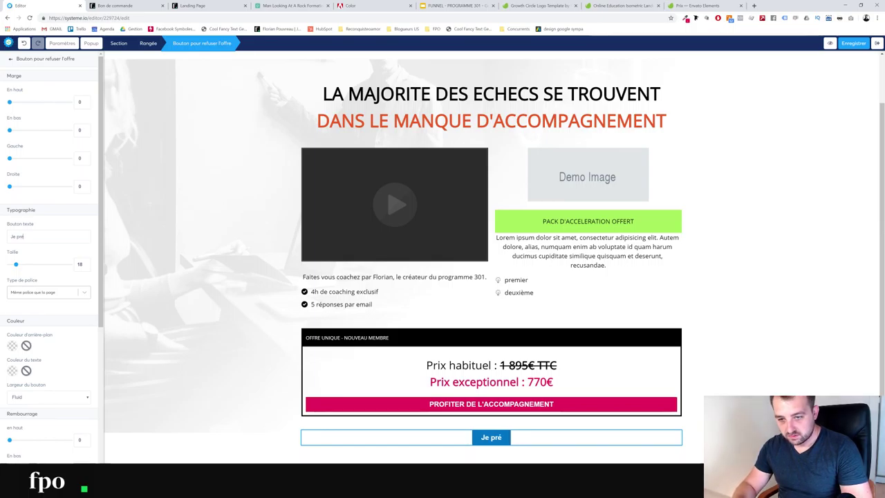
pyautogui.write('éfère')
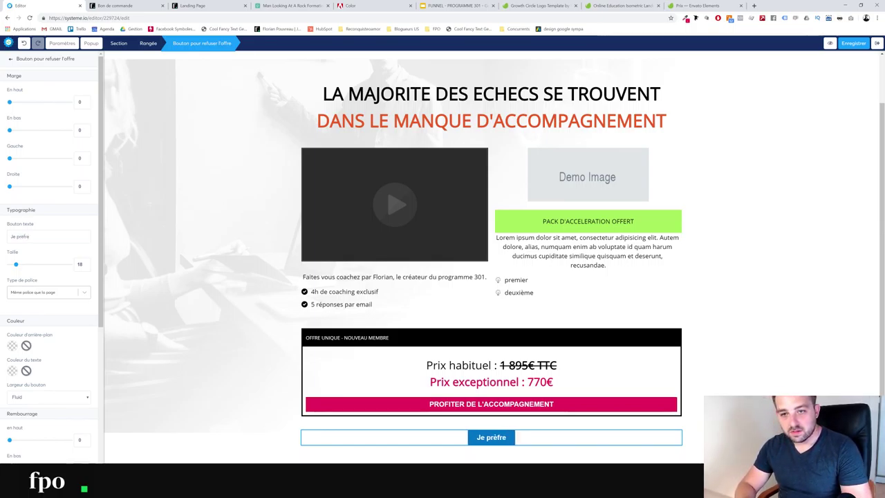
pyautogui.press('BackSpace')
pyautogui.press('BackSpace')
pyautogui.write('ère')
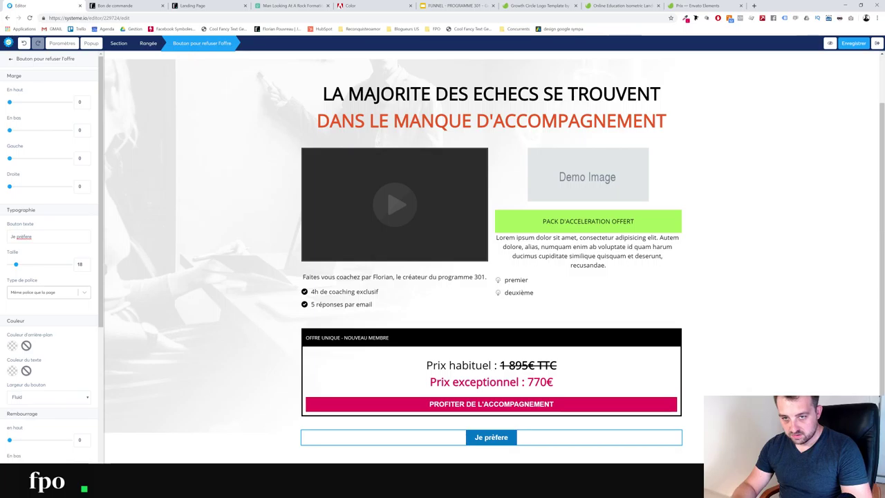
pyautogui.press('BackSpace')
pyautogui.press('BackSpace')
pyautogui.press('BackSpace')
pyautogui.press('BackSpace')
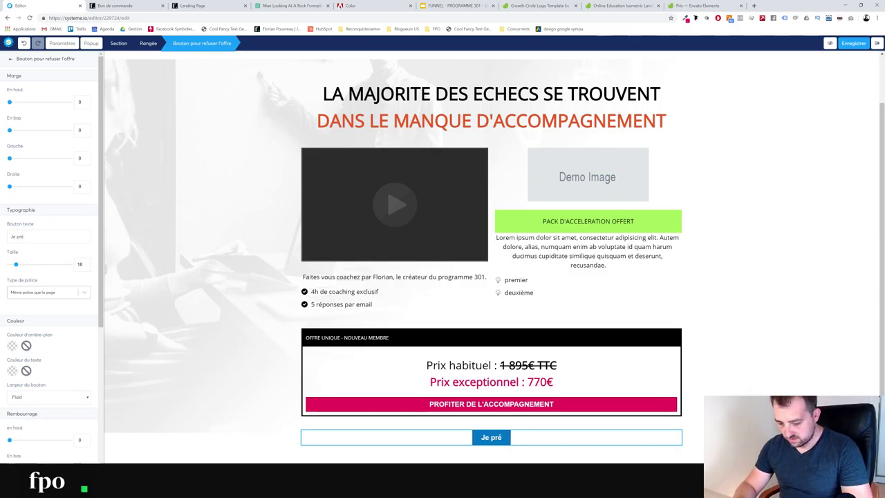
pyautogui.write('fère')
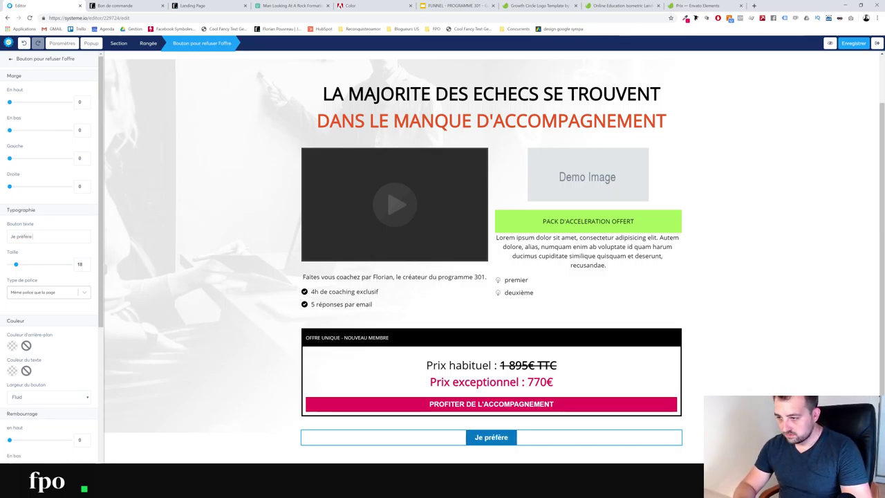
pyautogui.write(' essa')
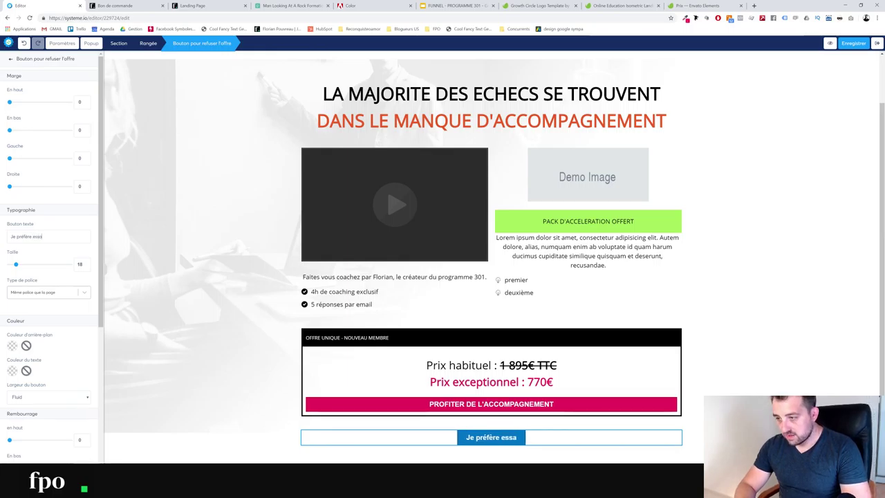
pyautogui.write('yer tout seul')
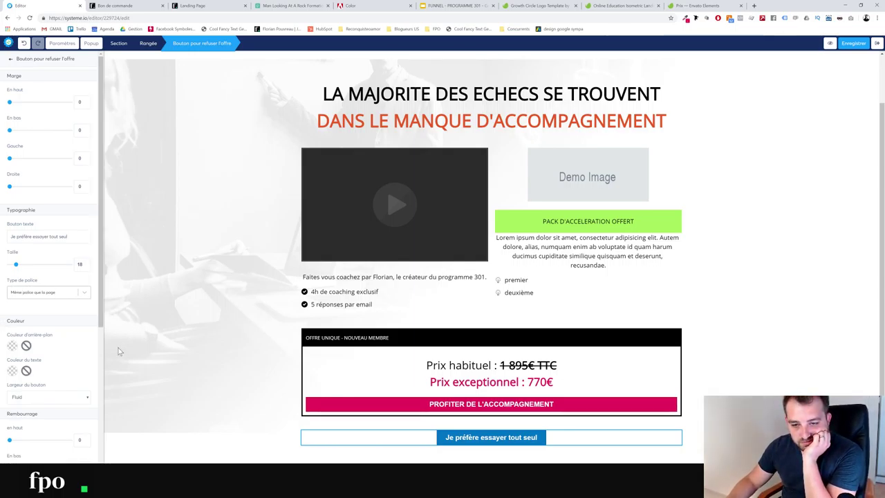
# Keep the button width Fluid and replace its blue fill with a white/no background
pyautogui.click(72, 397)
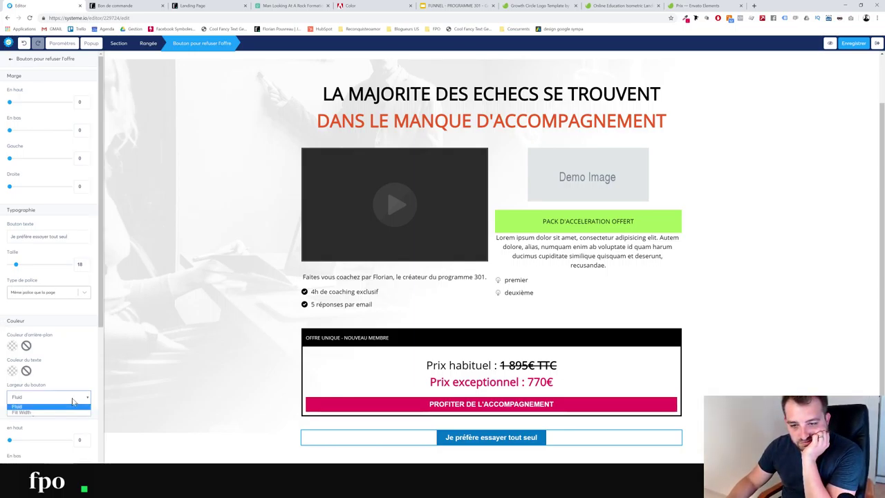
pyautogui.click(33, 407)
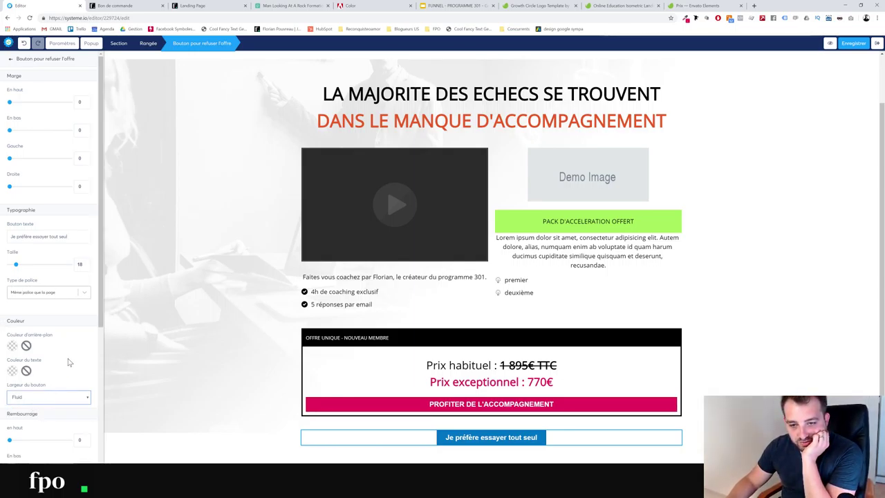
pyautogui.click(11, 348)
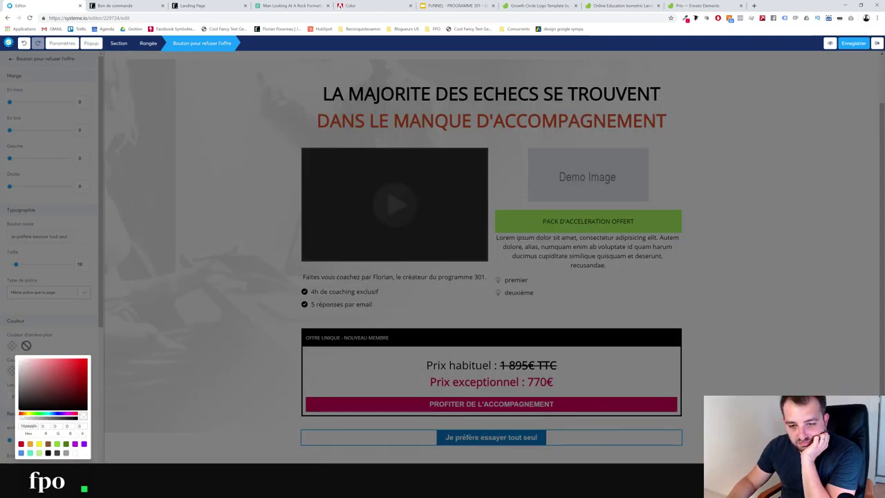
pyautogui.click(78, 425)
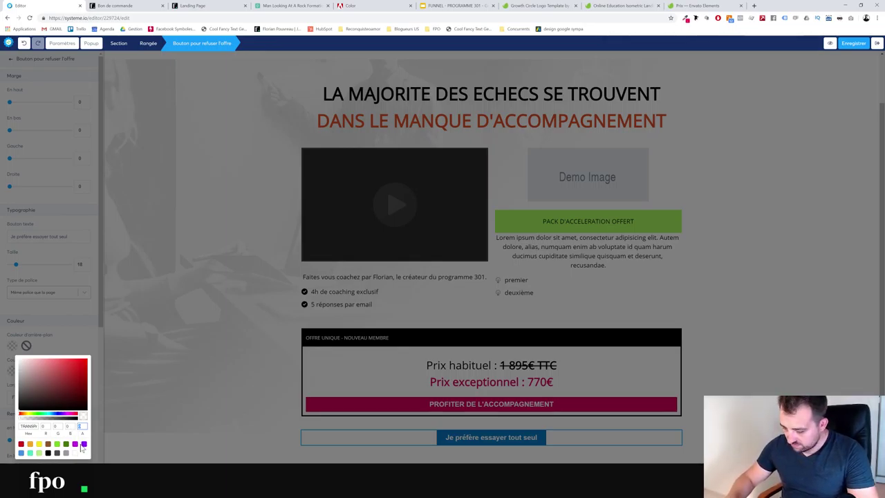
pyautogui.click(74, 453)
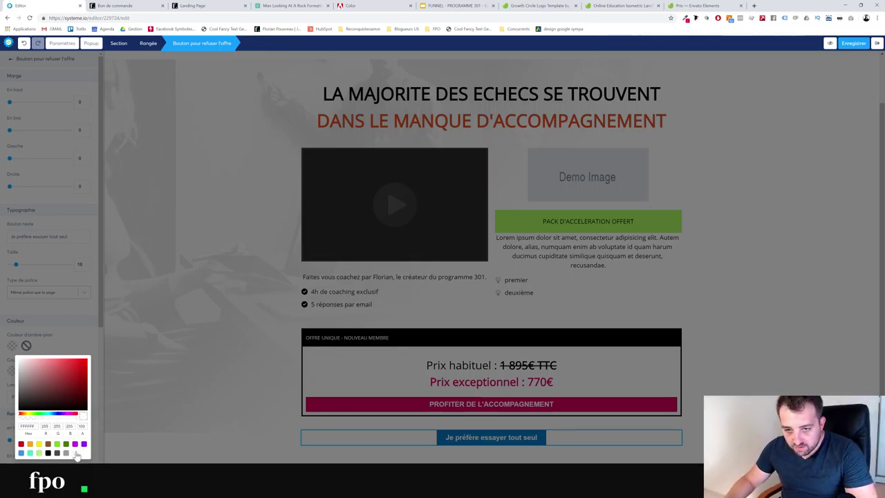
pyautogui.click(69, 333)
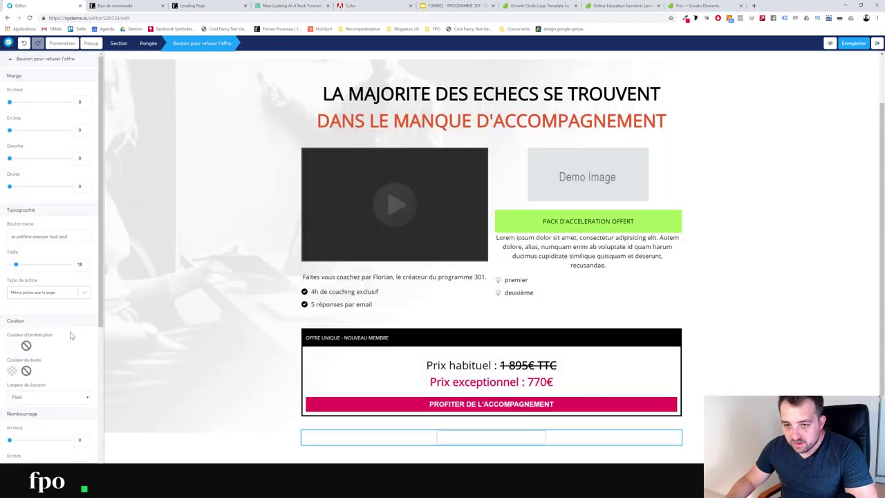
# Make the button text grey 9B9B9B and deselect the button
pyautogui.click(12, 370)
pyautogui.click(42, 400)
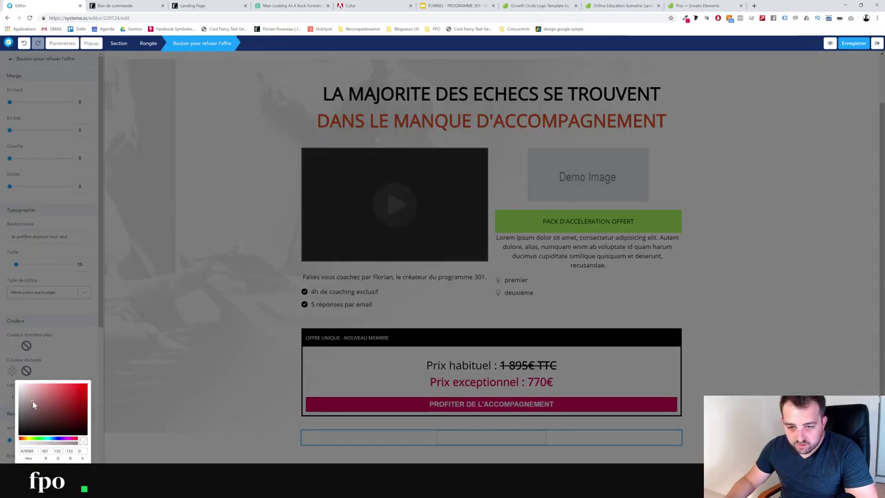
pyautogui.click(20, 404)
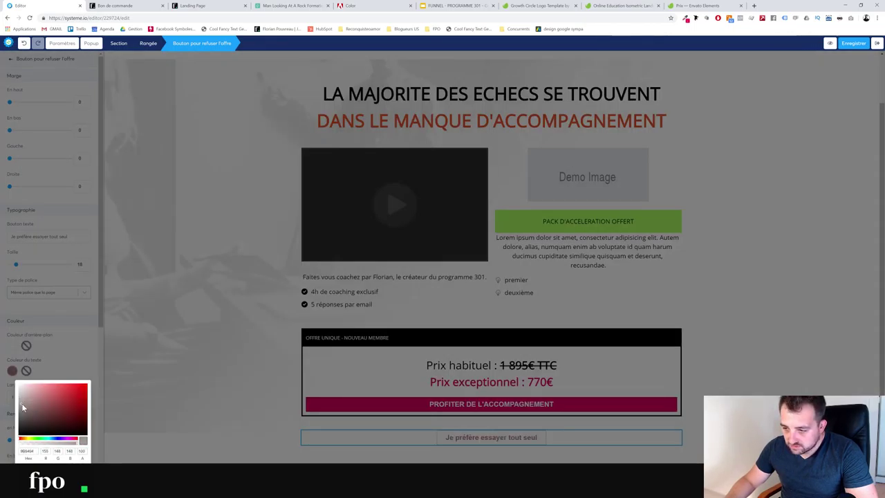
pyautogui.moveTo(24, 402); pyautogui.dragTo(22, 403)
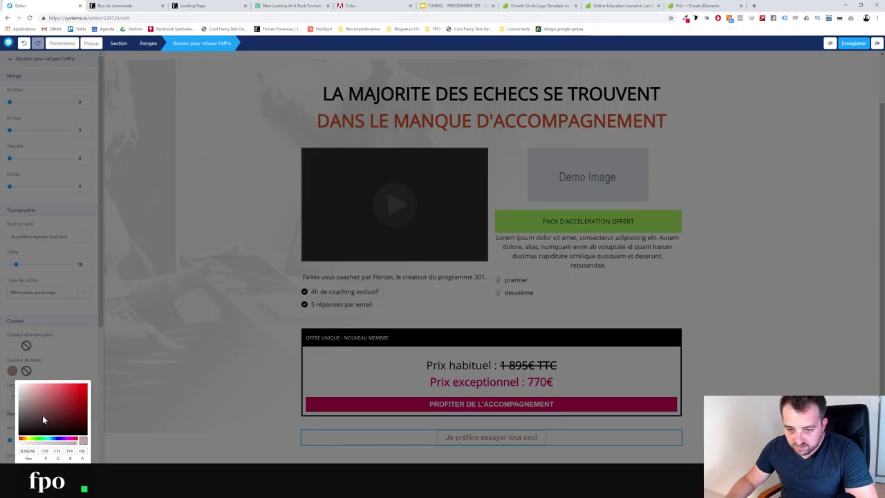
pyautogui.scroll(-2, 67, 444)
pyautogui.click(66, 408)
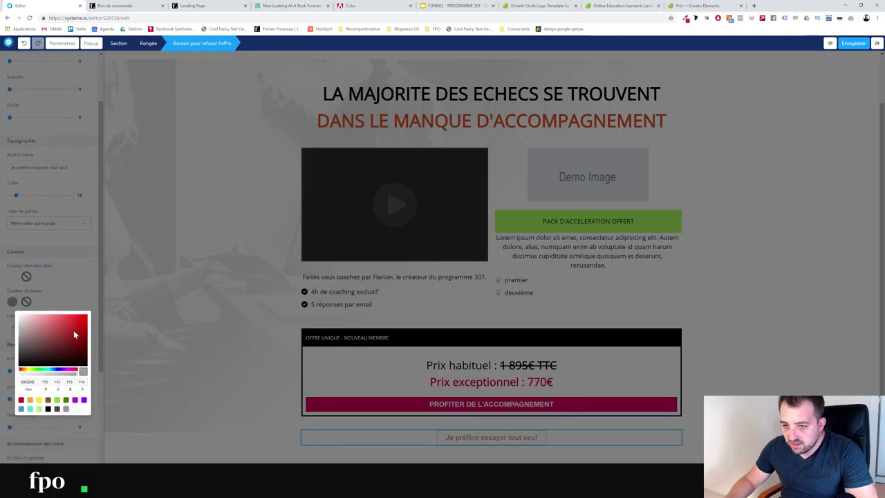
pyautogui.click(76, 296)
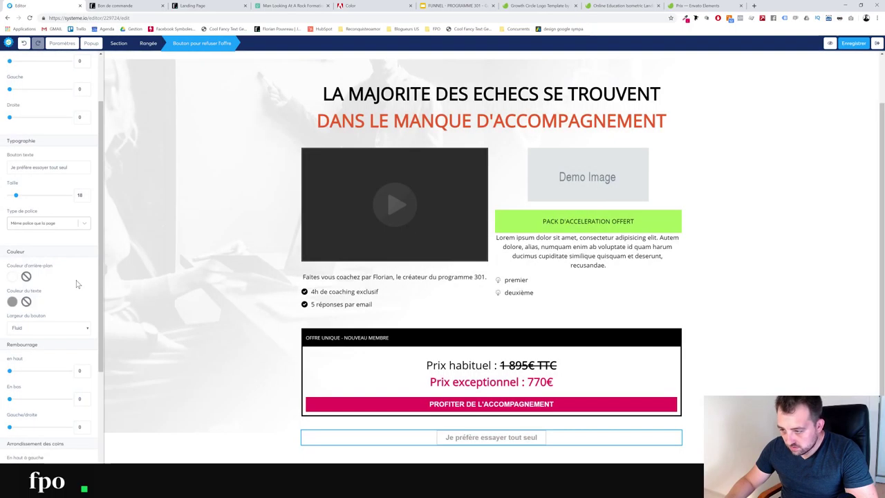
pyautogui.click(259, 398)
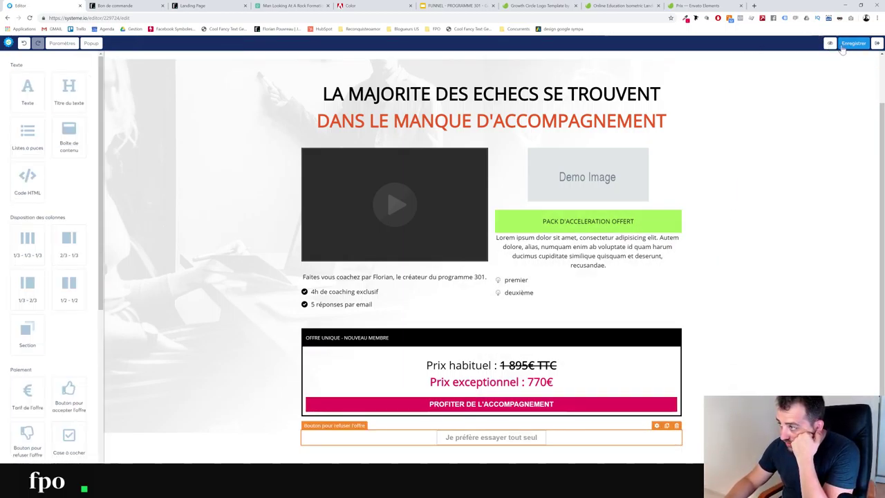
# Preview the UPSELL 1 page, save it with Enregistrer, and exit to the funnel steps
pyautogui.click(830, 43)
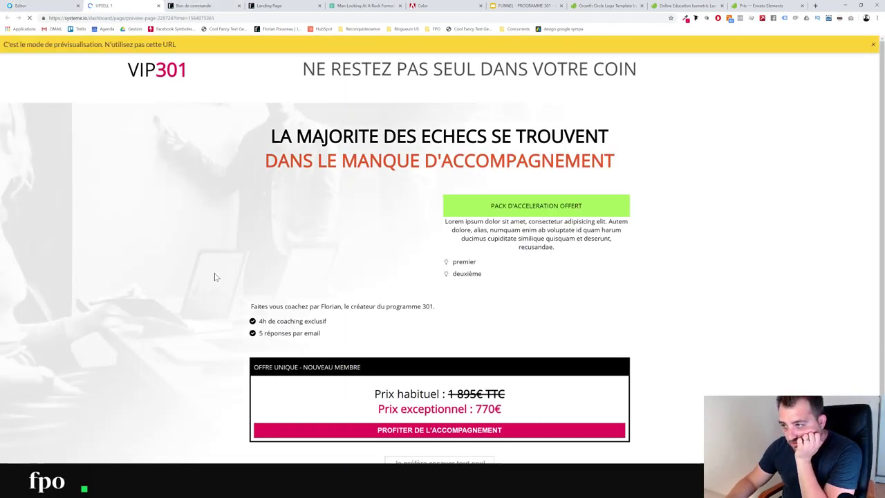
pyautogui.scroll(-1, 214, 276)
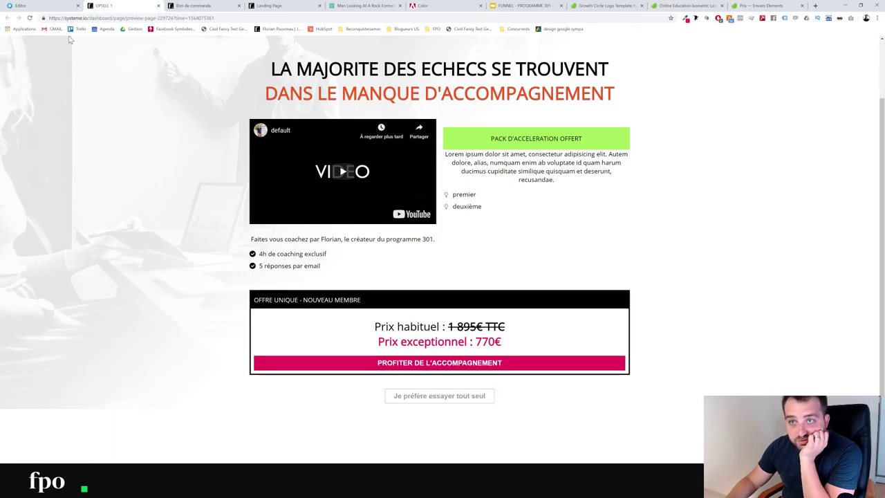
pyautogui.click(21, 5)
pyautogui.click(854, 43)
pyautogui.click(877, 44)
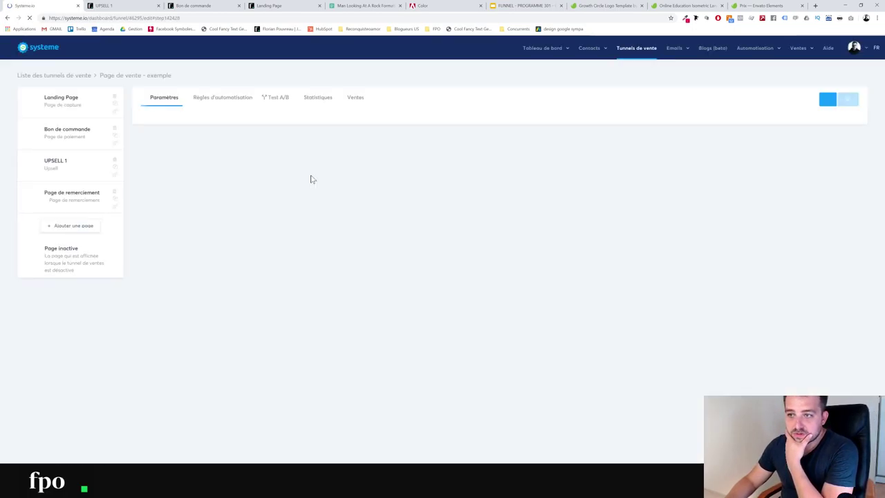
# Rename the upsell step 'OFFRE VIP 301', save it, and open the Page de remerciement step
pyautogui.tripleClick(172, 138)
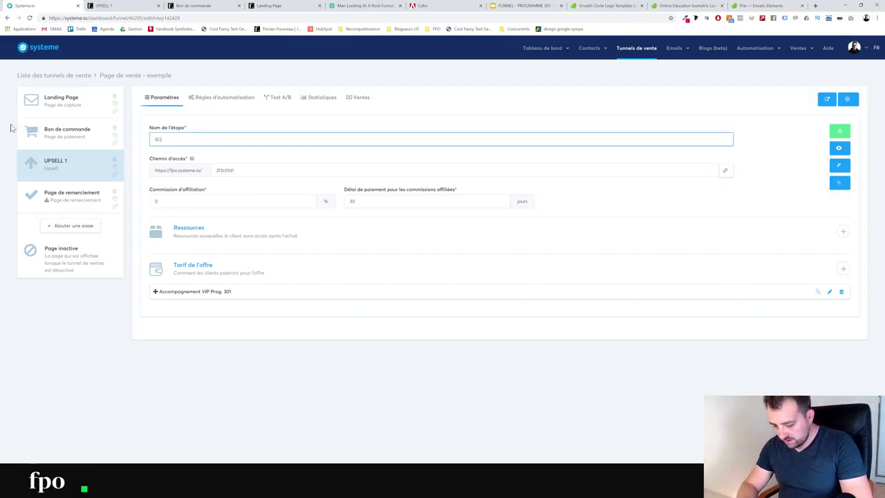
pyautogui.write('SOUHAITEZ')
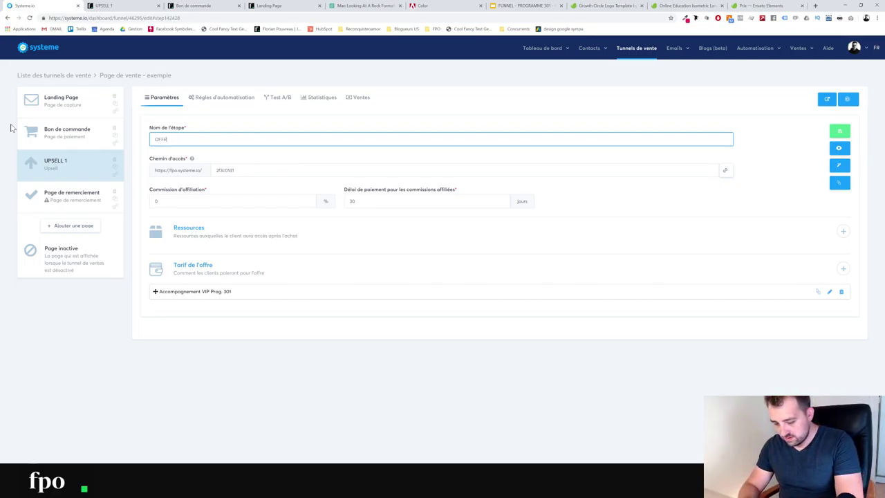
pyautogui.write('OFFRE VIP 301')
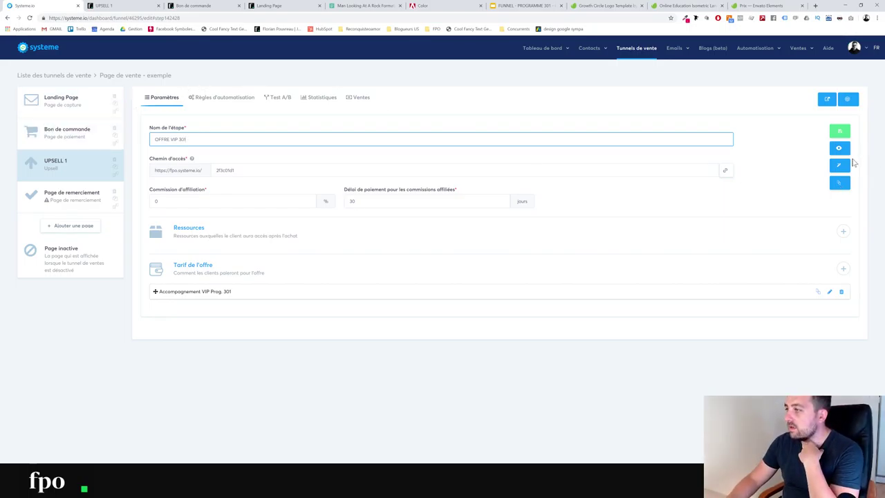
pyautogui.click(835, 133)
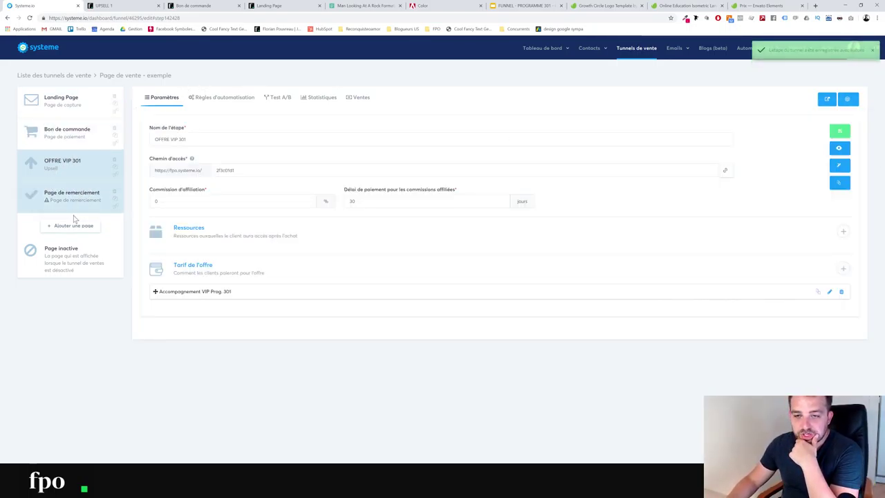
pyautogui.click(82, 198)
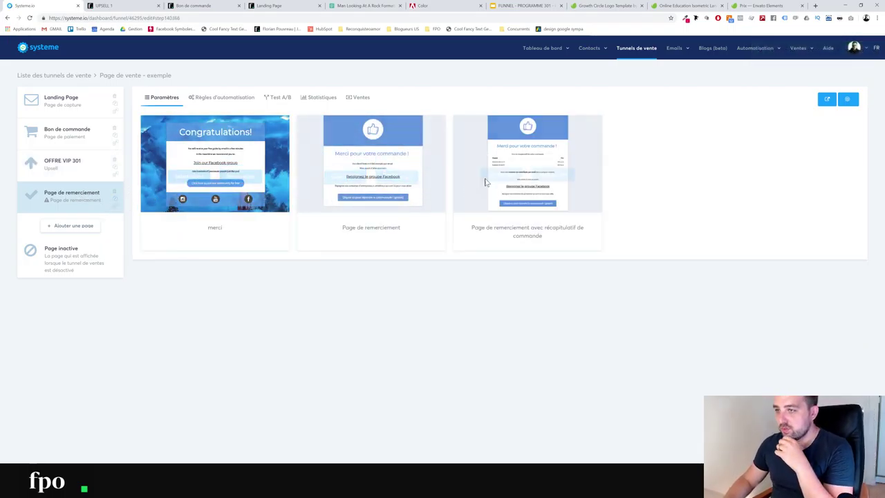
# Apply the 'avec récapitulatif de commande' template and set the path to 'confirmation-commande'
pyautogui.moveTo(473, 226)
pyautogui.click(508, 165)
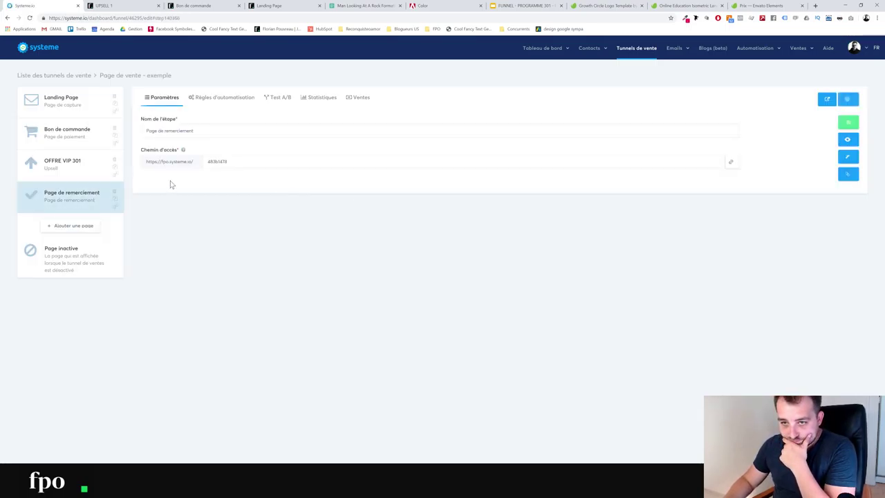
pyautogui.doubleClick(217, 161)
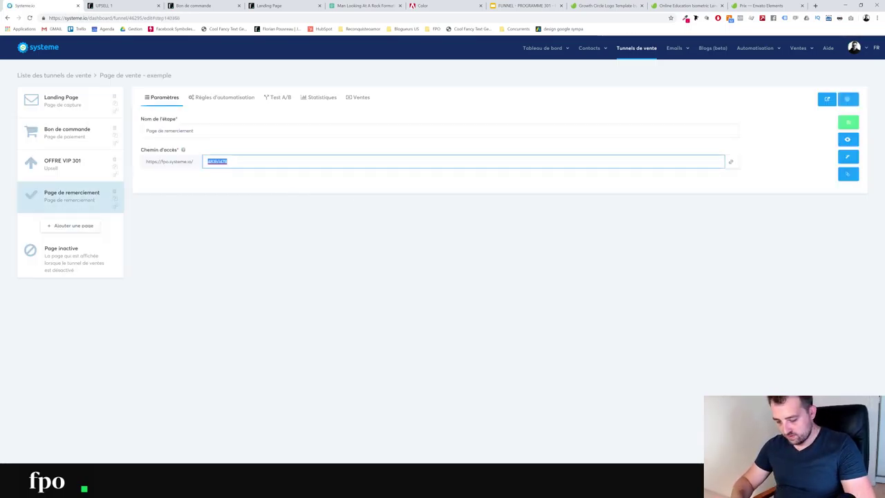
pyautogui.write('CONF')
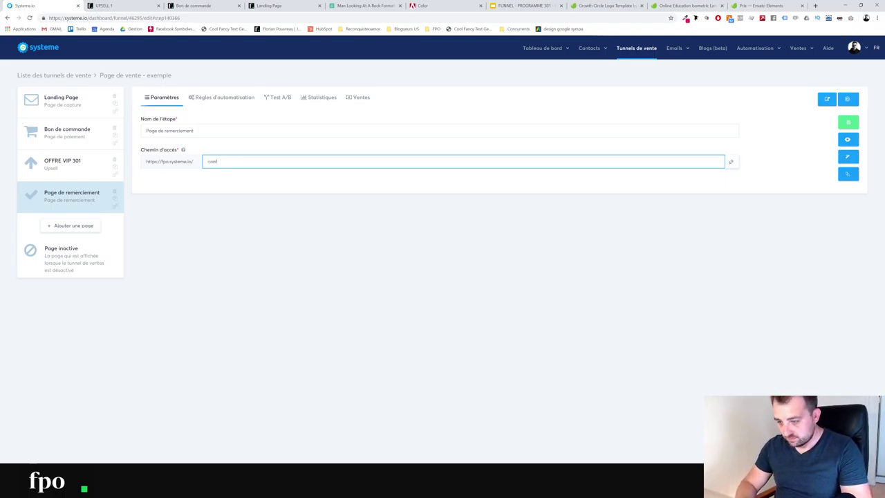
pyautogui.write('n-commande')
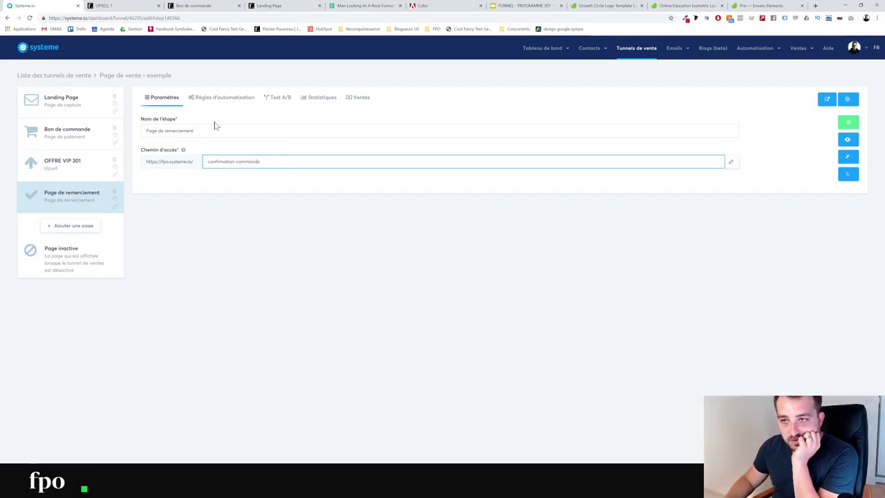
pyautogui.click(848, 139)
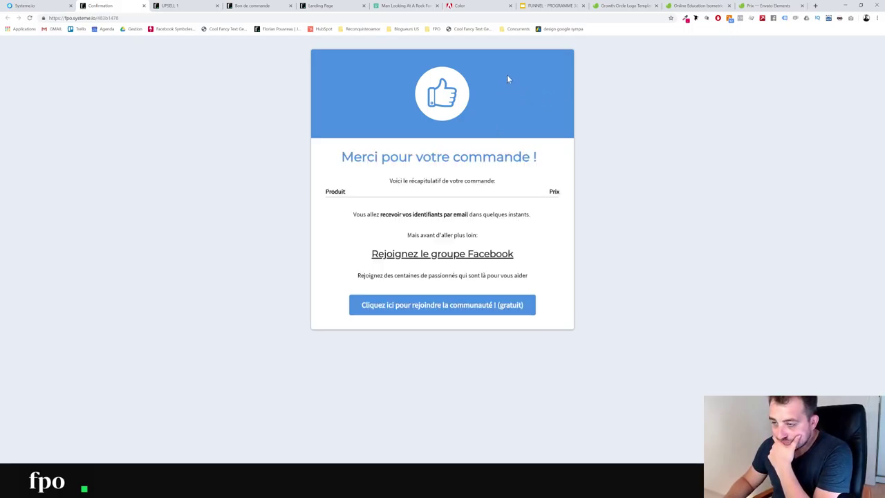
pyautogui.click(143, 6)
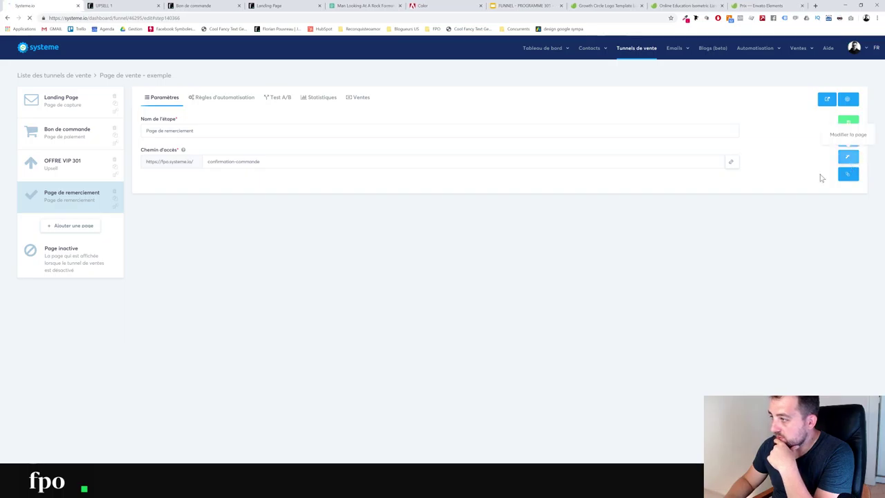
# In the thank-you page editor, copy the dark navy hex code from the top row's colour chooser
pyautogui.click(848, 156)
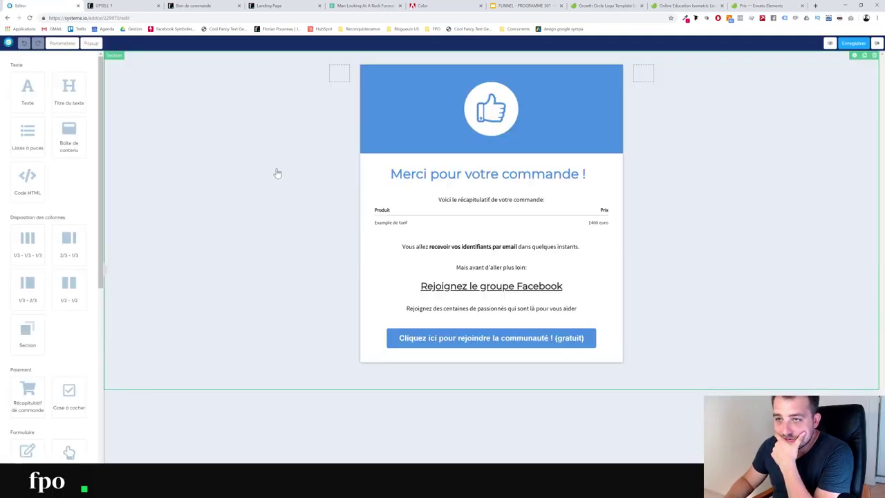
pyautogui.click(410, 75)
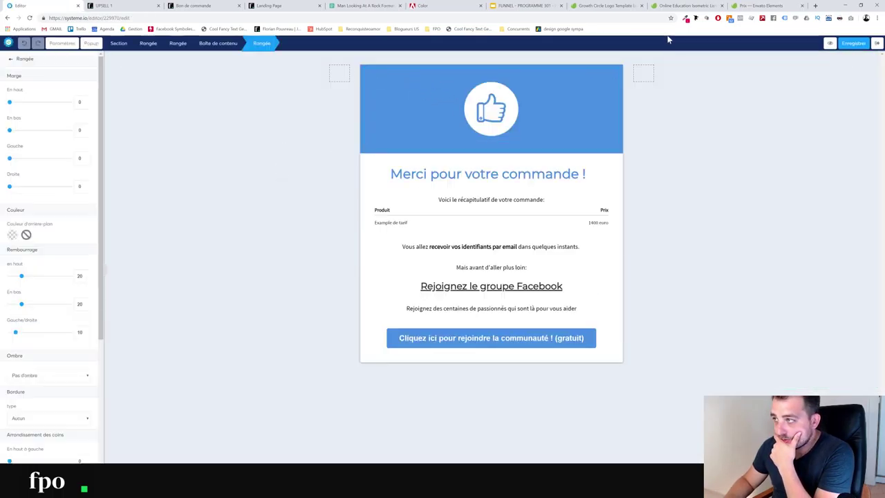
pyautogui.click(686, 19)
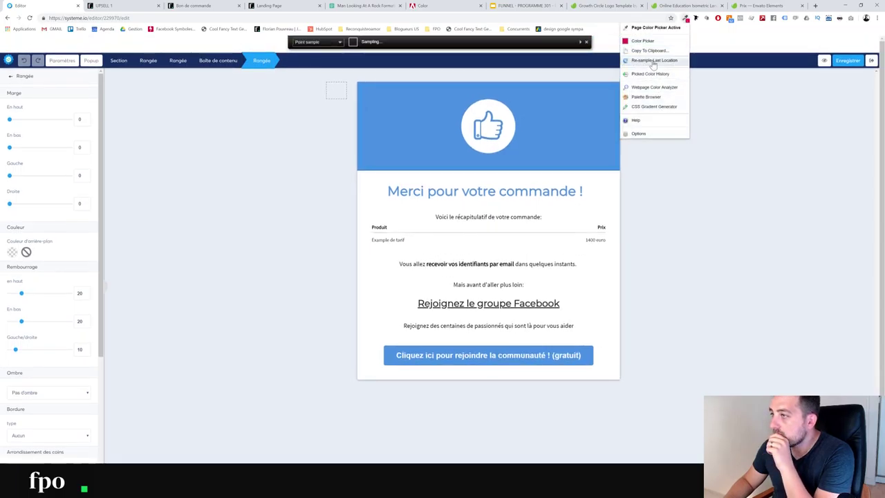
pyautogui.click(643, 41)
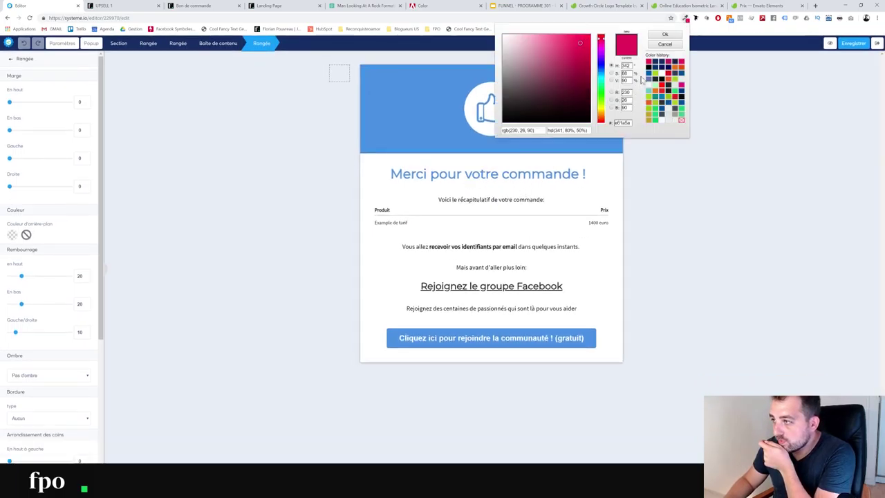
pyautogui.click(661, 63)
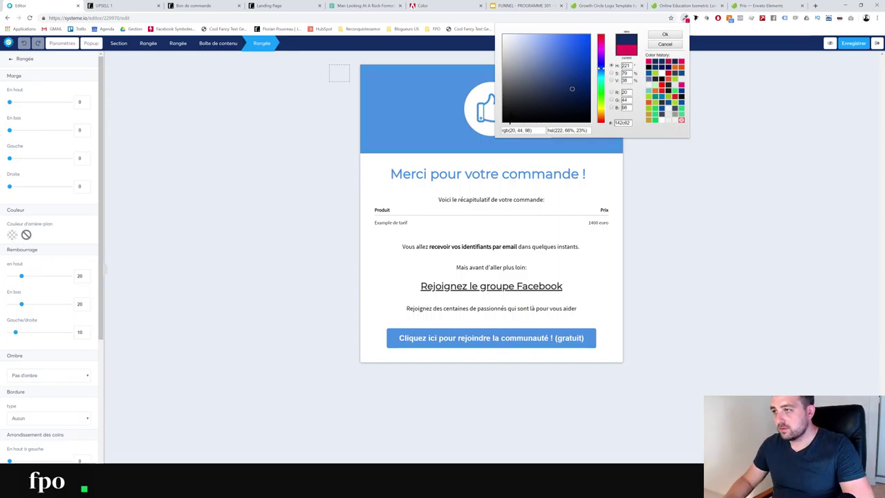
pyautogui.moveTo(695, 122); pyautogui.dragTo(614, 123)
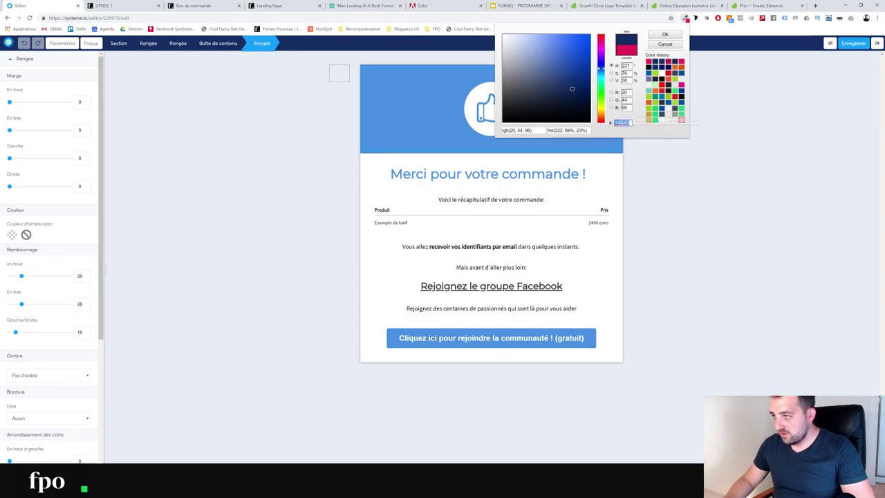
pyautogui.click(403, 133)
# Paste navy #142C62 as the header content box's background colour
pyautogui.moveTo(599, 70)
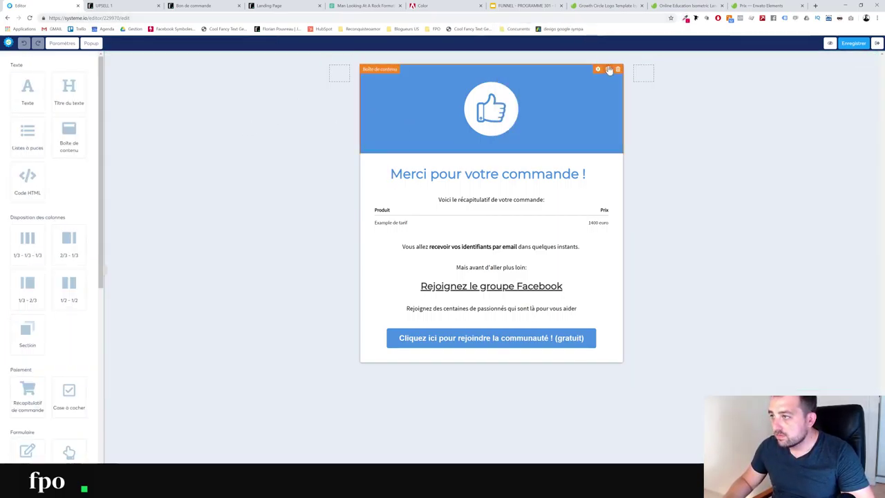
pyautogui.click(598, 70)
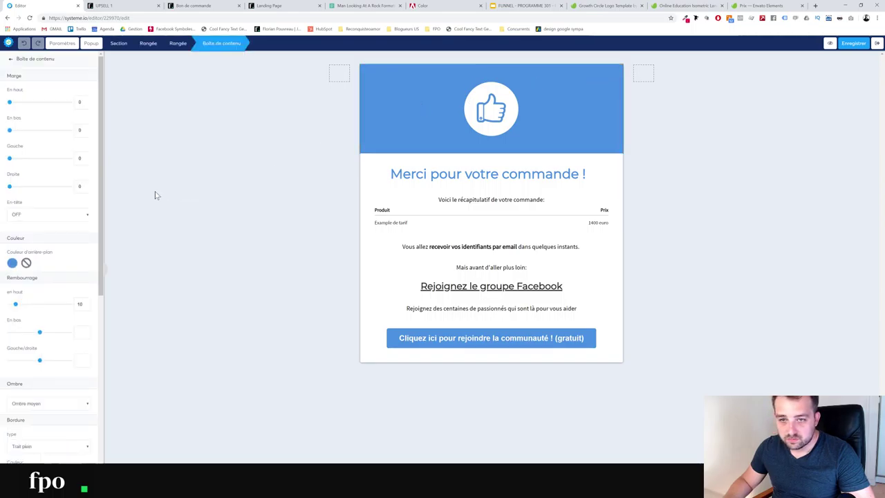
pyautogui.click(13, 263)
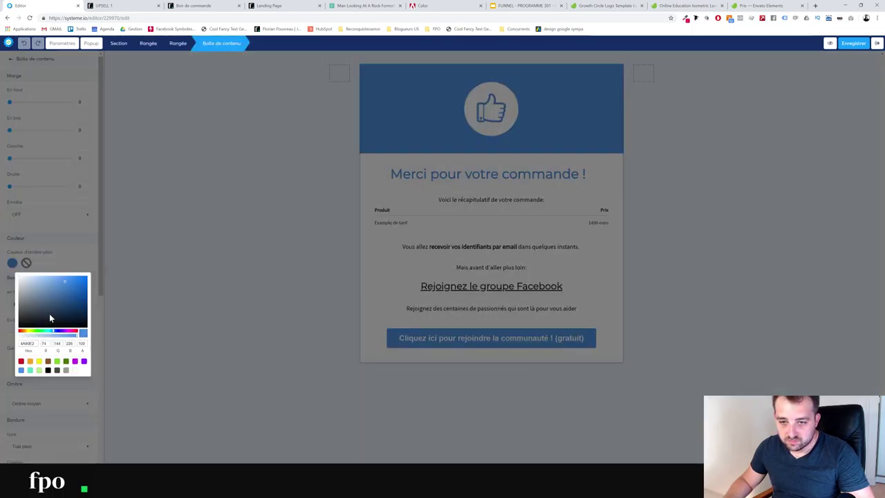
pyautogui.hotkey('ctrl', 'v')
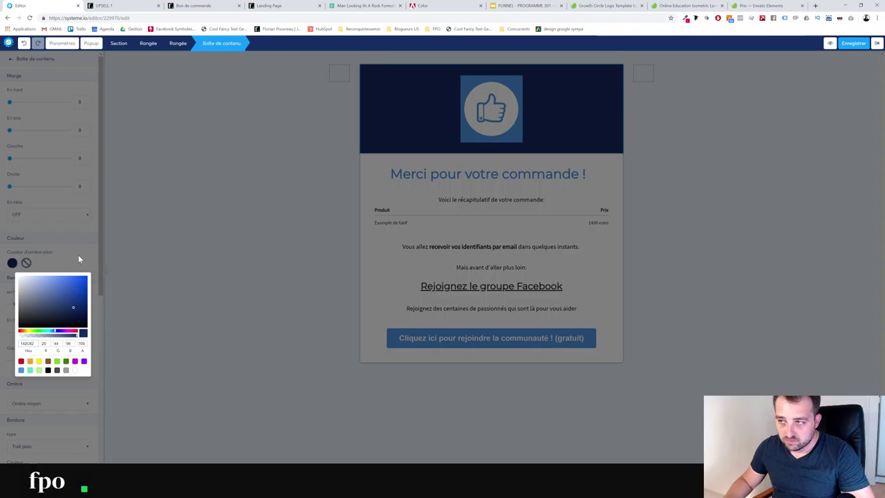
pyautogui.click(79, 255)
pyautogui.press('Escape')
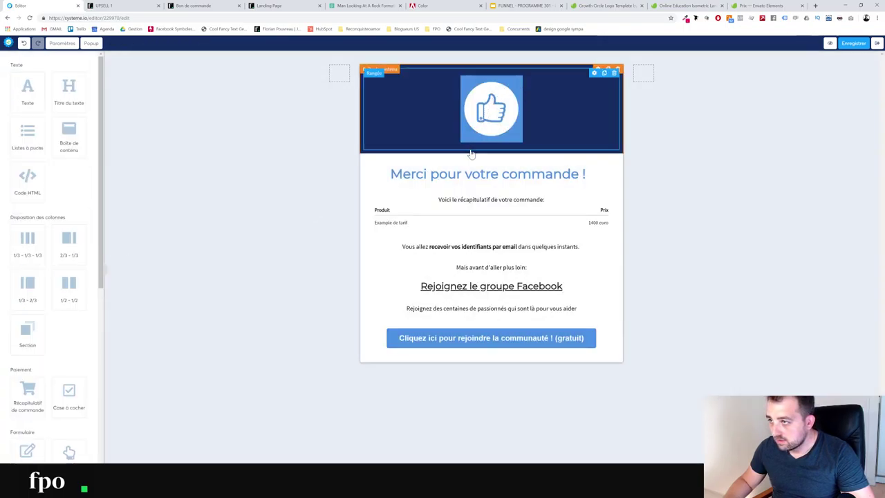
# Replace the header's thumbs-up picture with logo-solo.png from Vos images
pyautogui.click(520, 102)
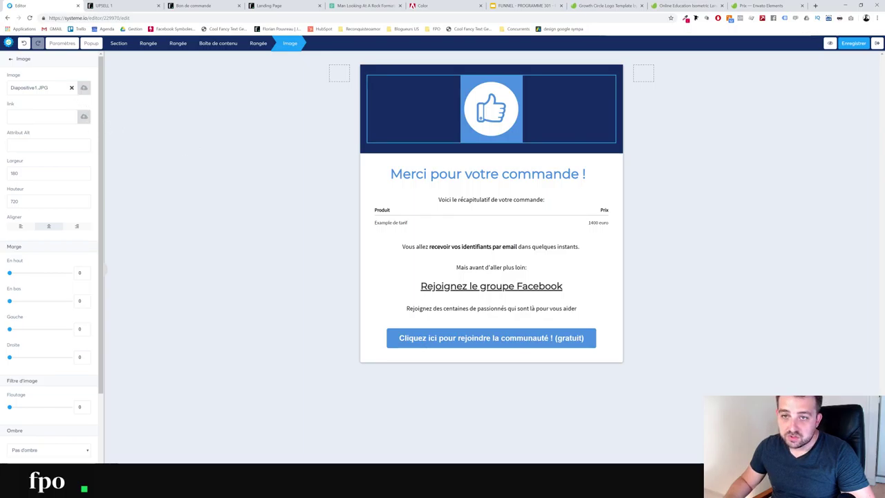
pyautogui.click(72, 89)
pyautogui.click(83, 89)
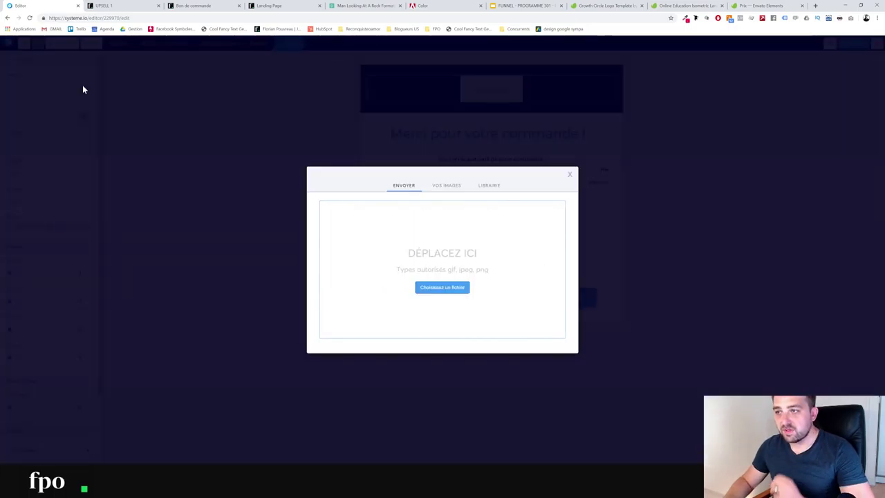
pyautogui.click(454, 181)
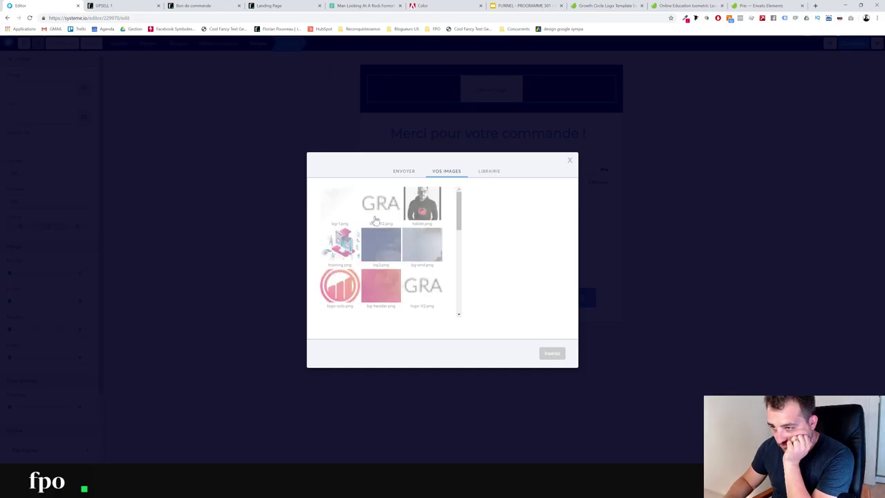
pyautogui.click(339, 285)
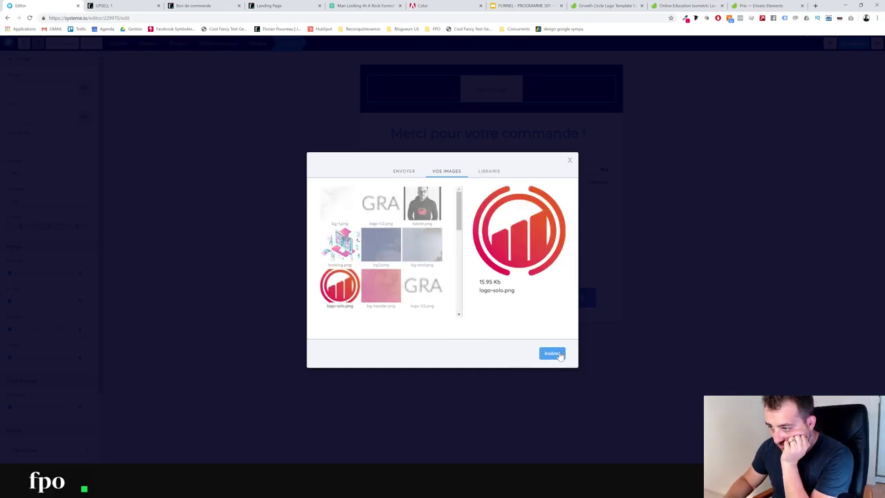
pyautogui.click(552, 353)
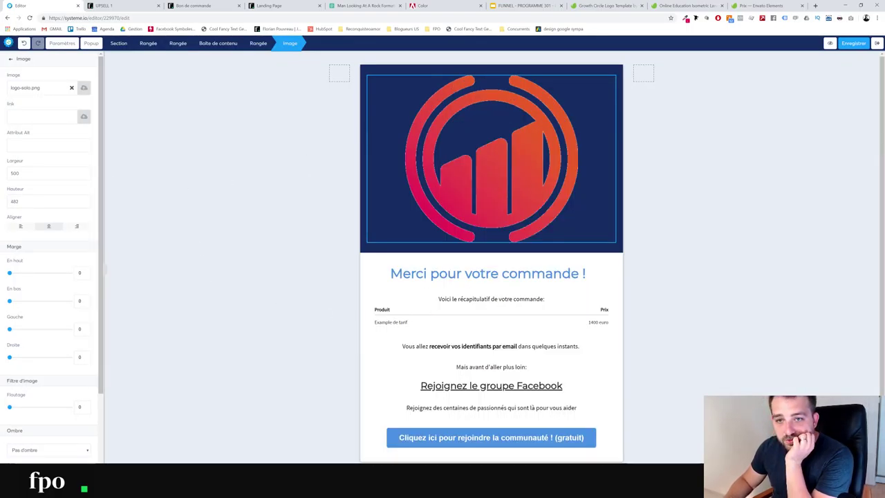
# Set the logo width to 170 and select the 'Merci pour votre commande !' title text
pyautogui.doubleClick(15, 173)
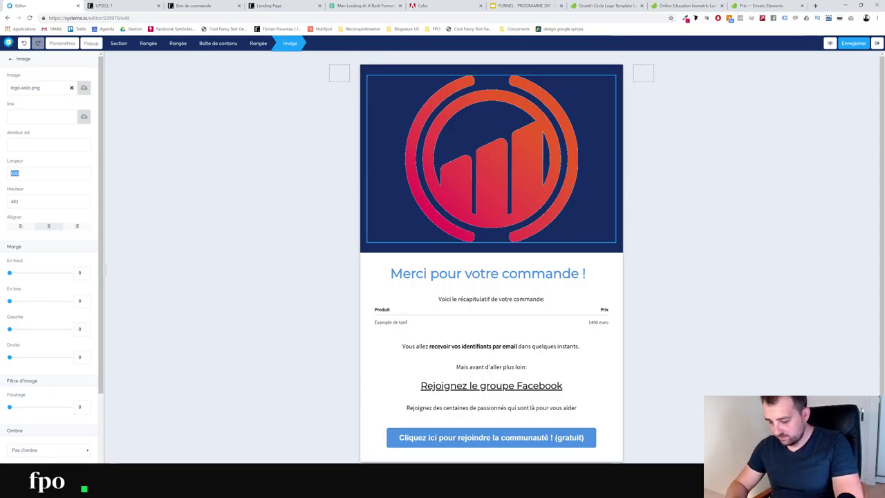
pyautogui.press('BackSpace')
pyautogui.write('2')
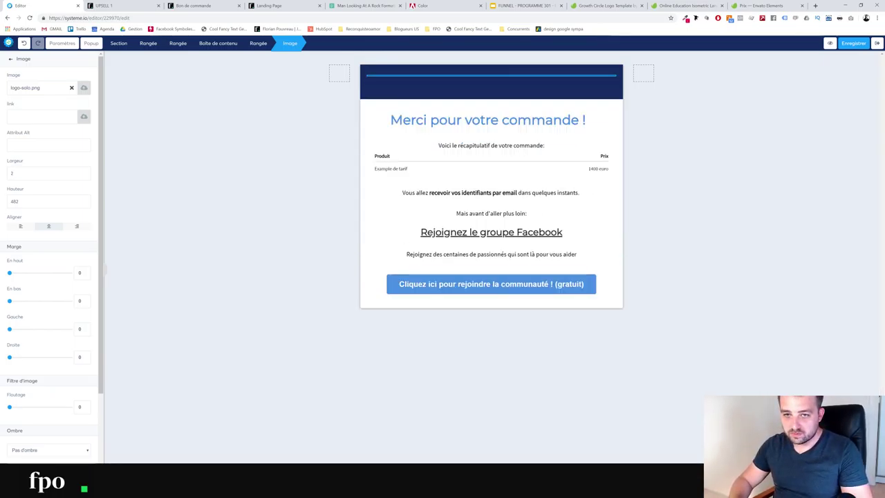
pyautogui.press('BackSpace')
pyautogui.write('100%')
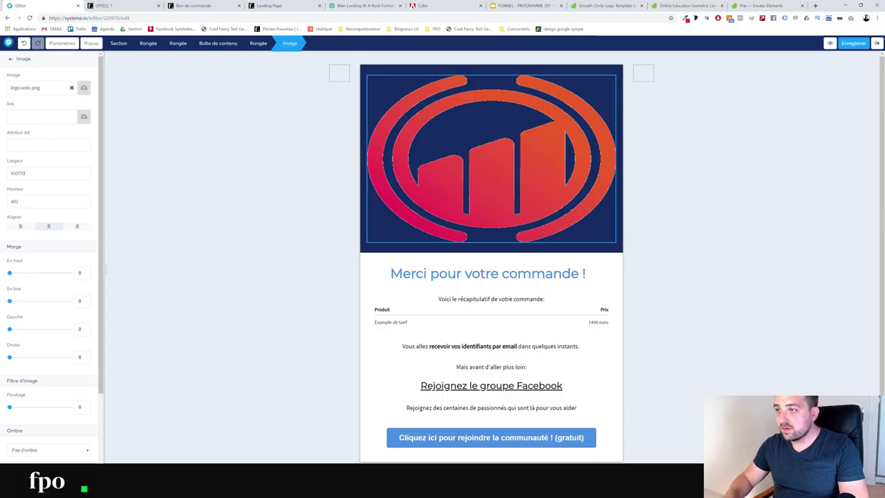
pyautogui.tripleClick(18, 173)
pyautogui.write('170')
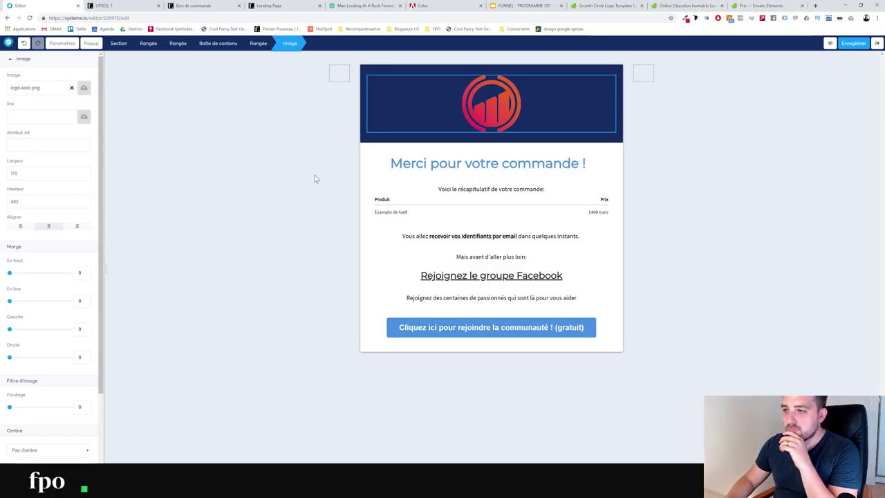
pyautogui.click(542, 169)
pyautogui.click(582, 172)
pyautogui.tripleClick(582, 171)
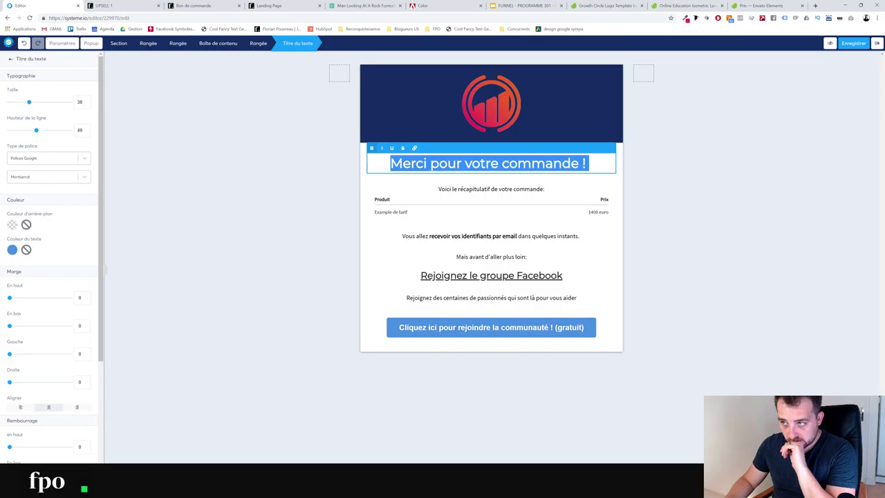
# Colour the 'Merci pour votre commande !' title text dark navy 142c63
pyautogui.click(13, 251)
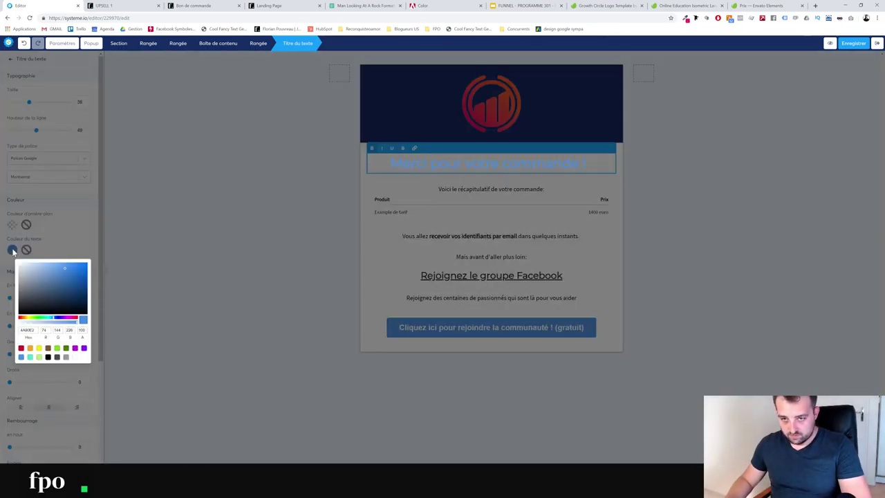
pyautogui.write('142c63')
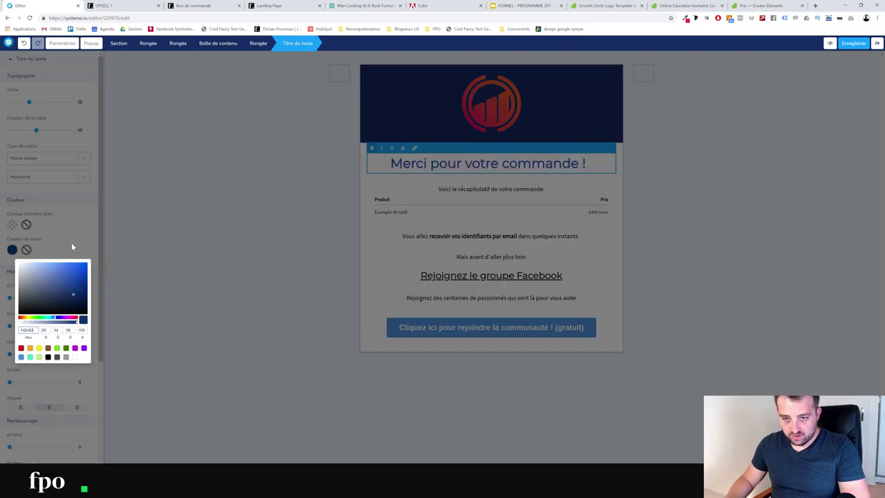
pyautogui.click(76, 235)
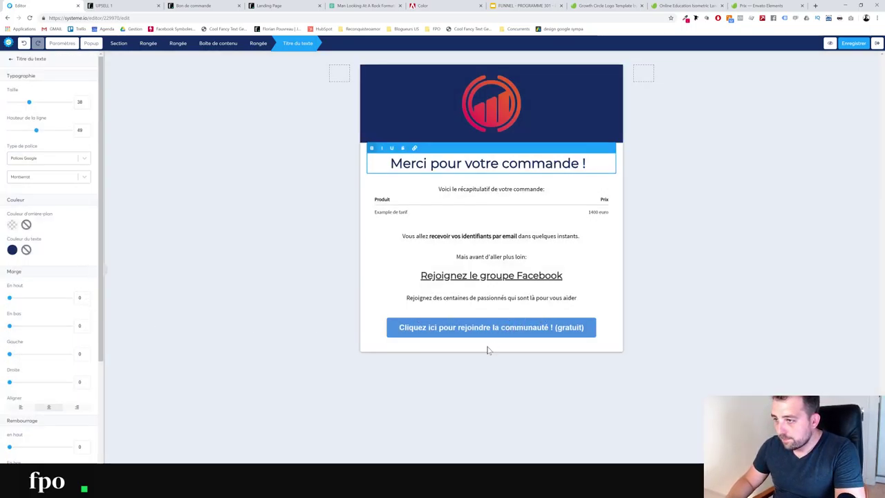
pyautogui.press('Escape')
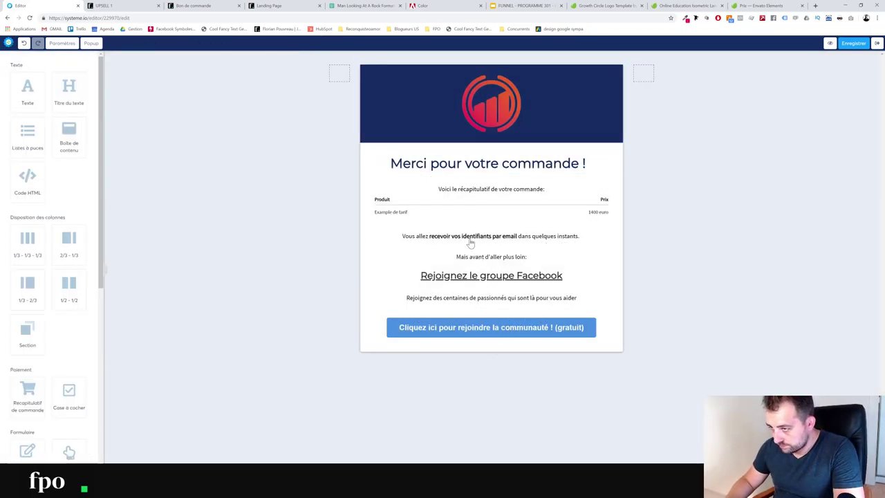
pyautogui.click(470, 242)
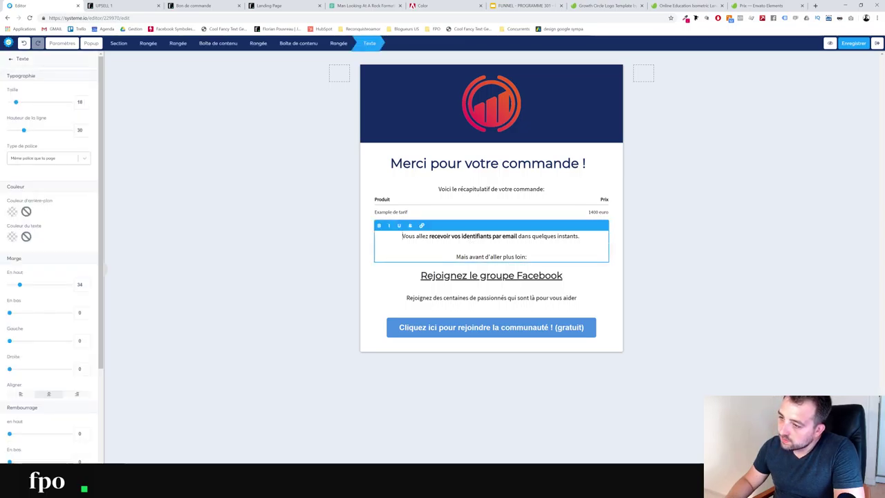
pyautogui.press('Escape')
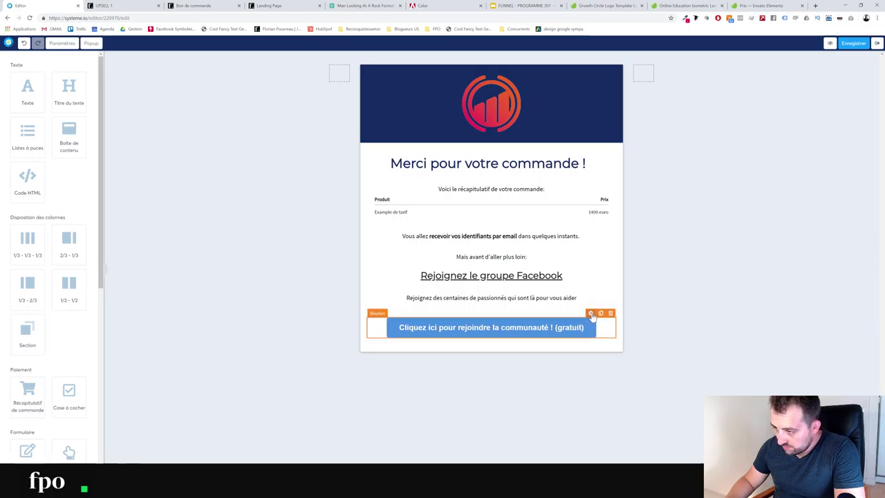
# Give the 'Cliquez ici pour rejoindre la communauté ! (gratuit)' button the logo's crimson background and save
pyautogui.click(591, 314)
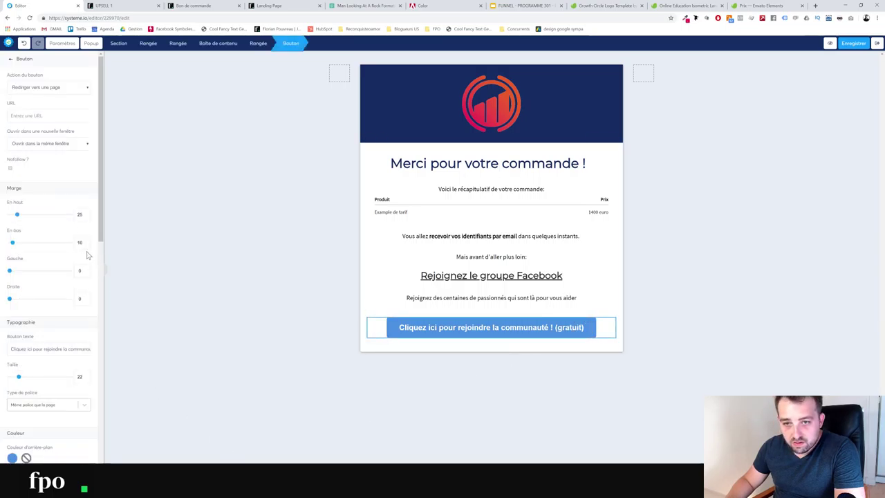
pyautogui.hotkey('alt', 'Tab')
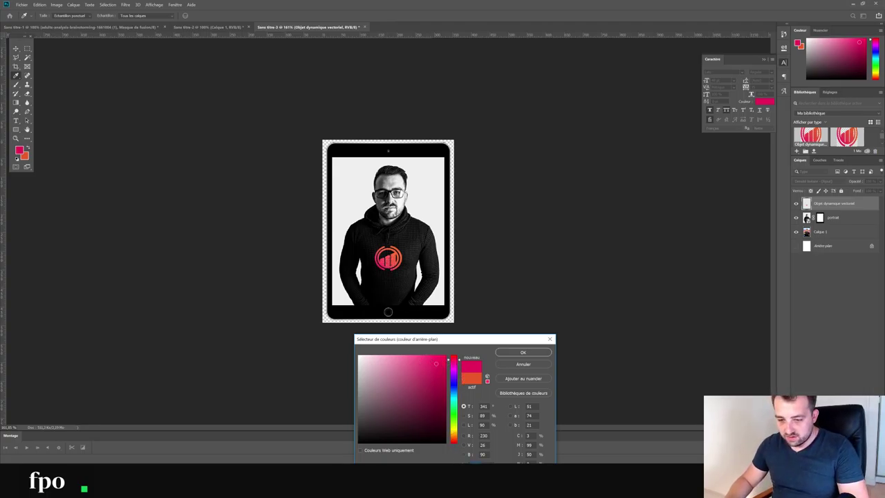
pyautogui.hotkey('alt', 'Tab')
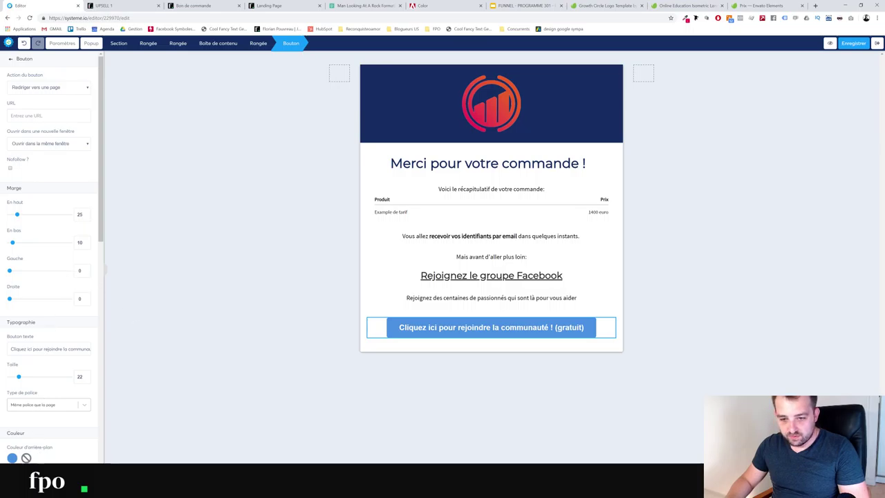
pyautogui.click(13, 457)
pyautogui.click(407, 308)
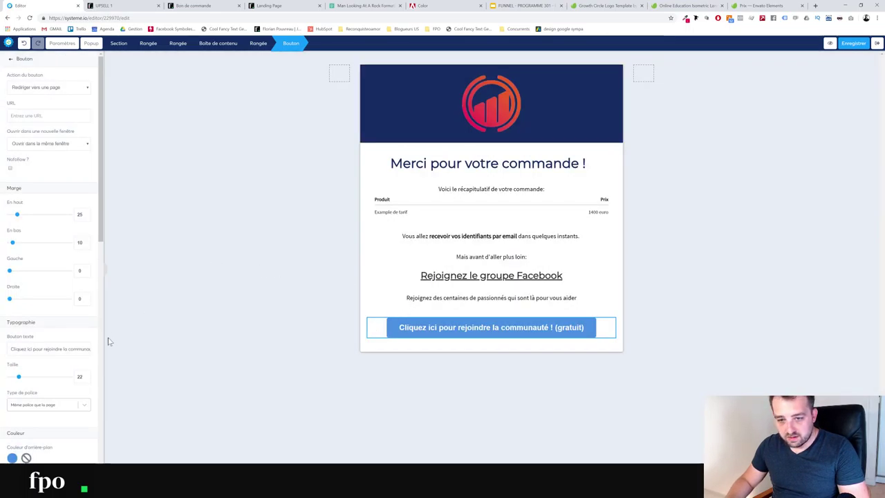
pyautogui.scroll(-2, 76, 359)
pyautogui.click(14, 320)
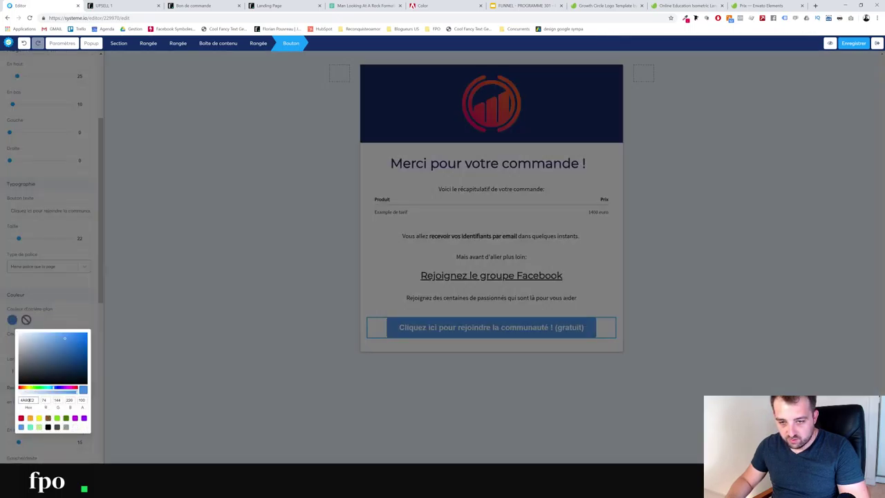
pyautogui.hotkey('ctrl', 'v')
pyautogui.click(75, 320)
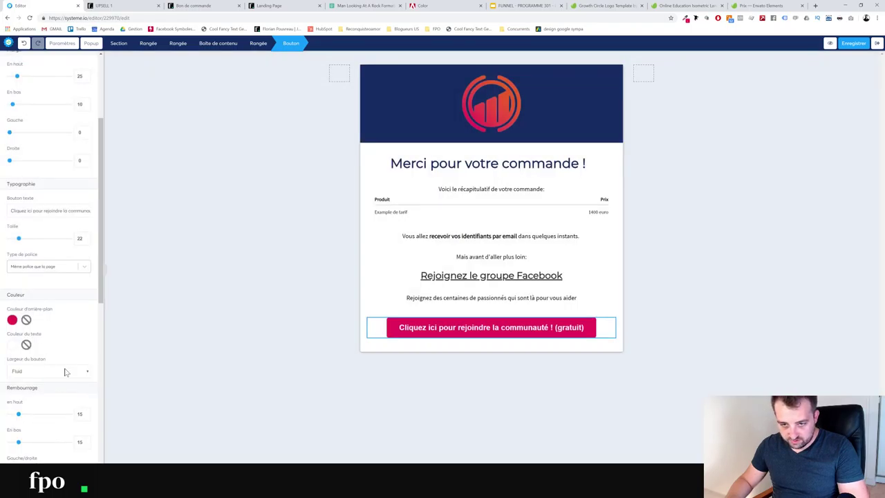
pyautogui.click(857, 45)
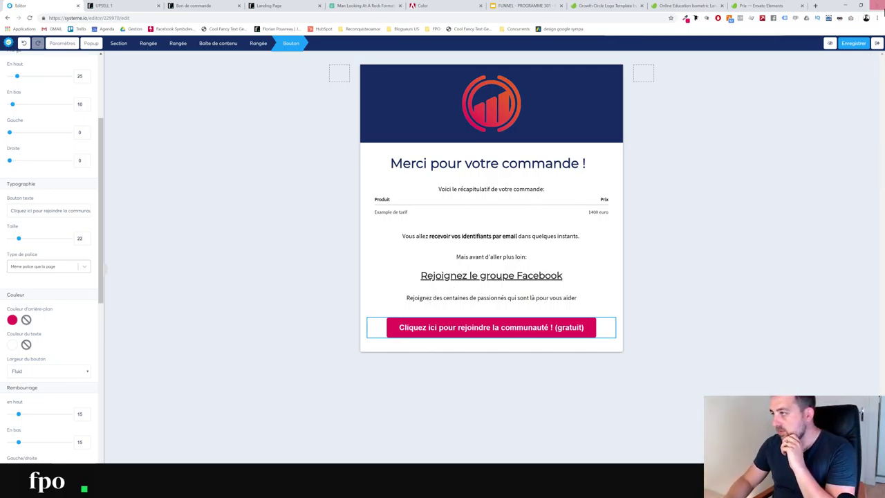
pyautogui.click(860, 46)
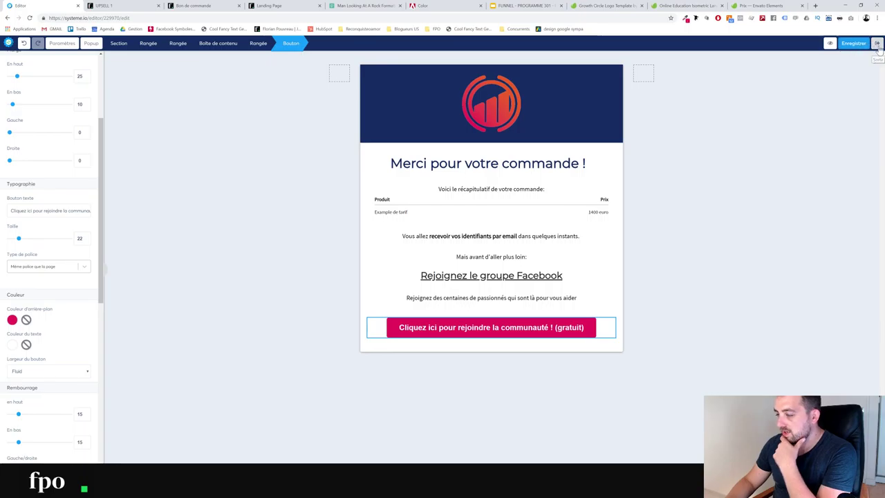
# Add an Envoyer un email action to OFFRE VIP 301's Nouvelle vente automation rule
pyautogui.click(877, 44)
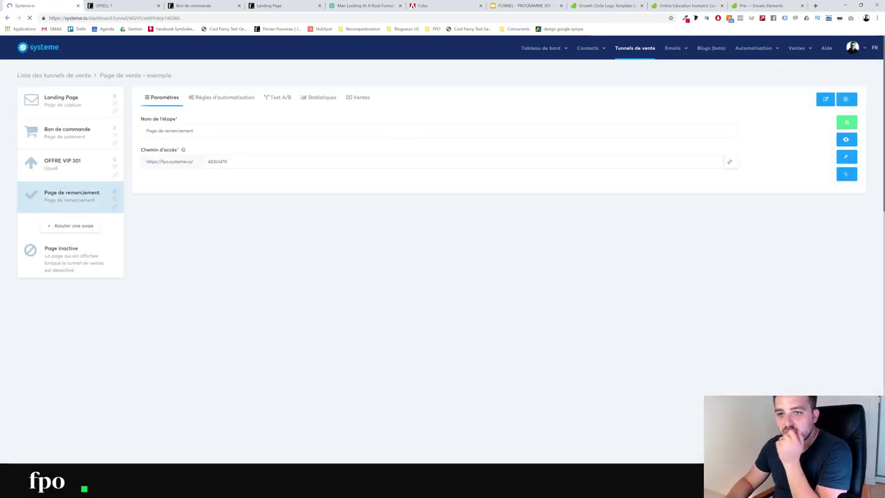
pyautogui.click(101, 163)
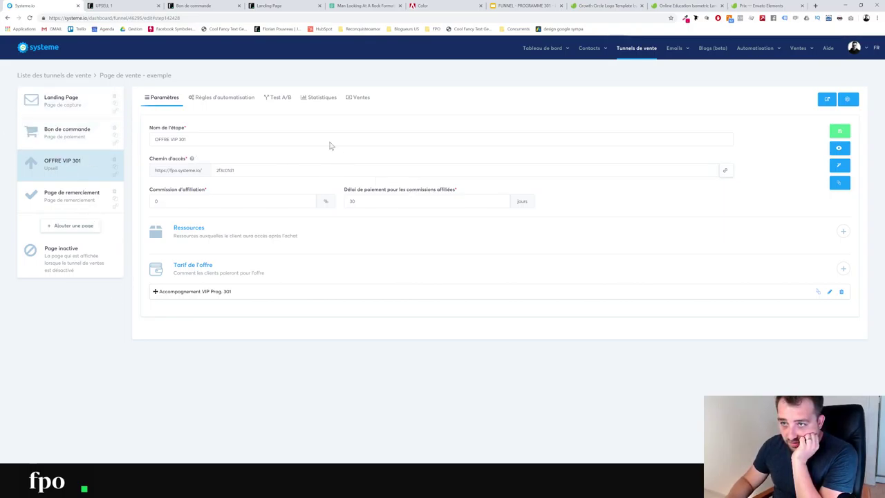
pyautogui.click(237, 107)
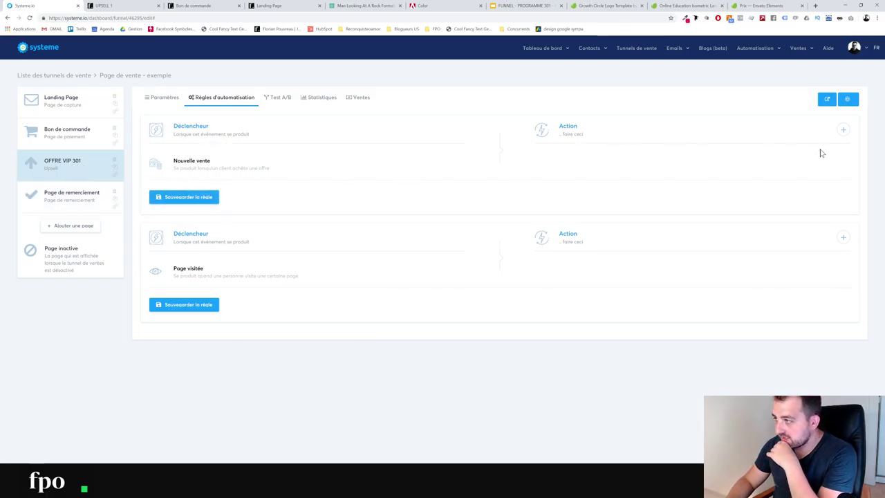
pyautogui.click(842, 129)
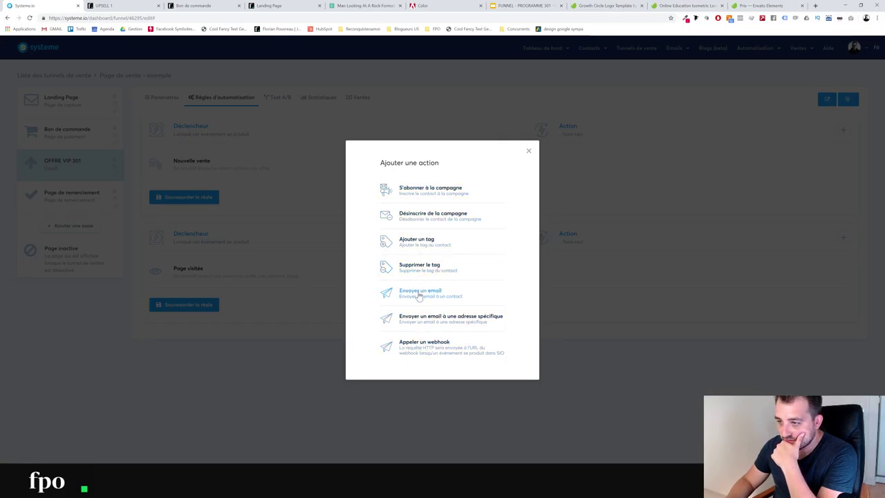
pyautogui.click(420, 293)
pyautogui.click(631, 194)
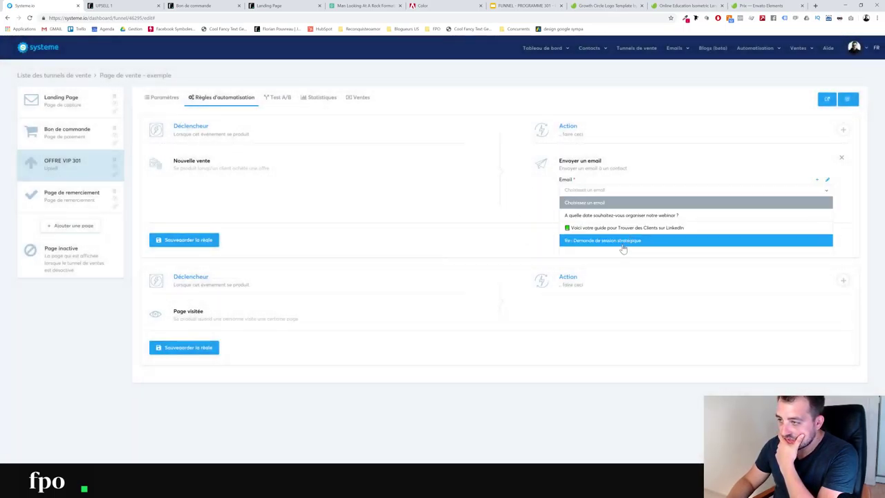
pyautogui.click(830, 181)
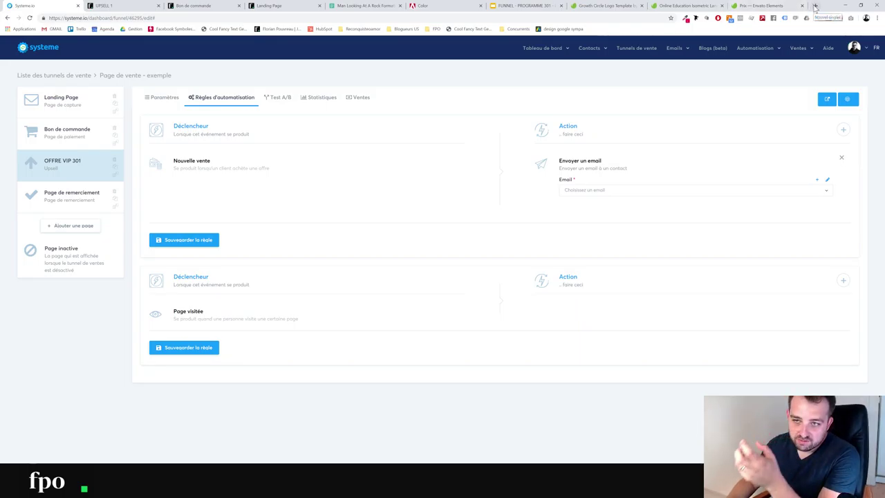
pyautogui.click(816, 7)
# Search 'calendly' in a new tab and open the 30 Minute Meeting booking page
pyautogui.write('goog')
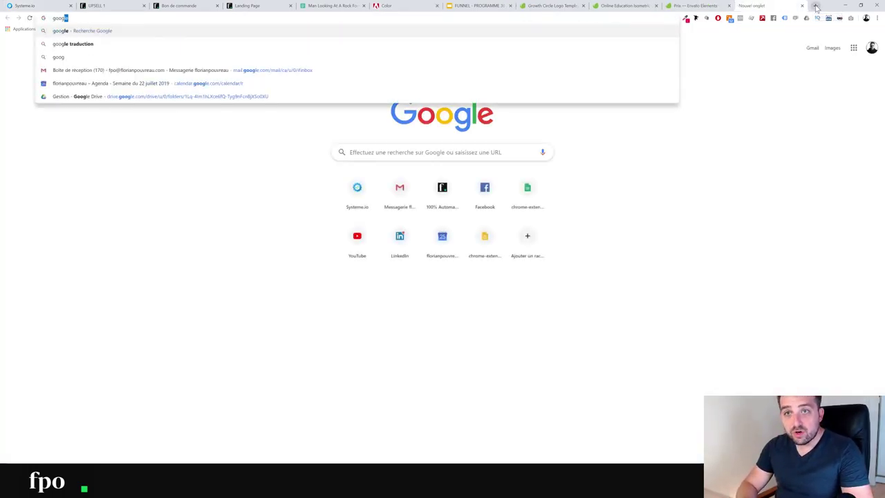
pyautogui.write('le fi')
pyautogui.press('BackSpace')
pyautogui.write('o')
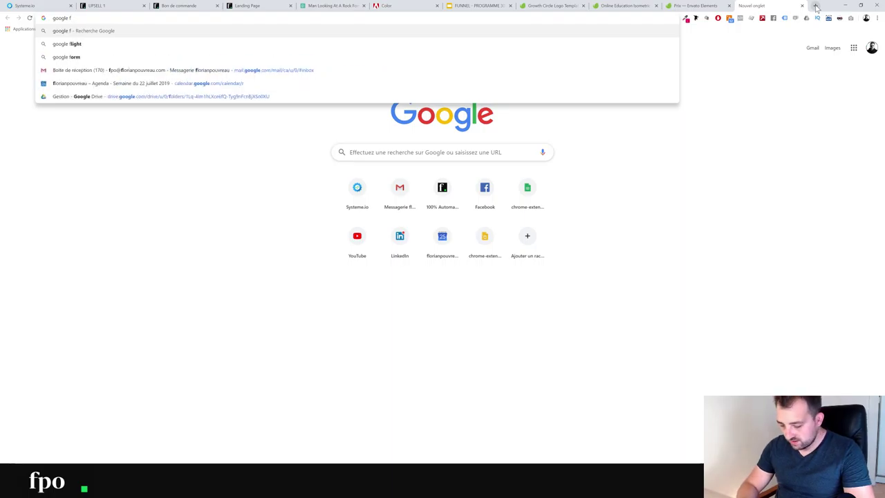
pyautogui.write('rm')
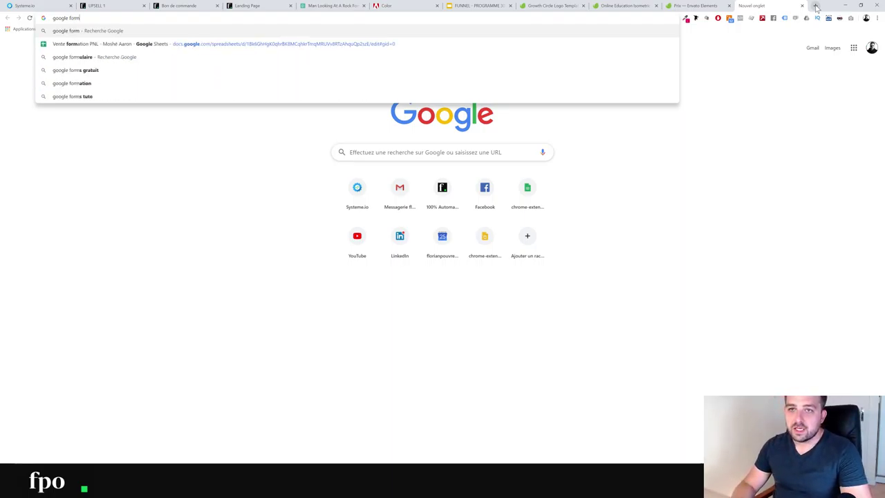
pyautogui.press('BackSpace')
pyautogui.press('BackSpace')
pyautogui.press('BackSpace')
pyautogui.press('BackSpace')
pyautogui.press('BackSpace')
pyautogui.press('BackSpace')
pyautogui.press('BackSpace')
pyautogui.press('BackSpace')
pyautogui.press('BackSpace')
pyautogui.press('BackSpace')
pyautogui.press('BackSpace')
pyautogui.write('calendly')
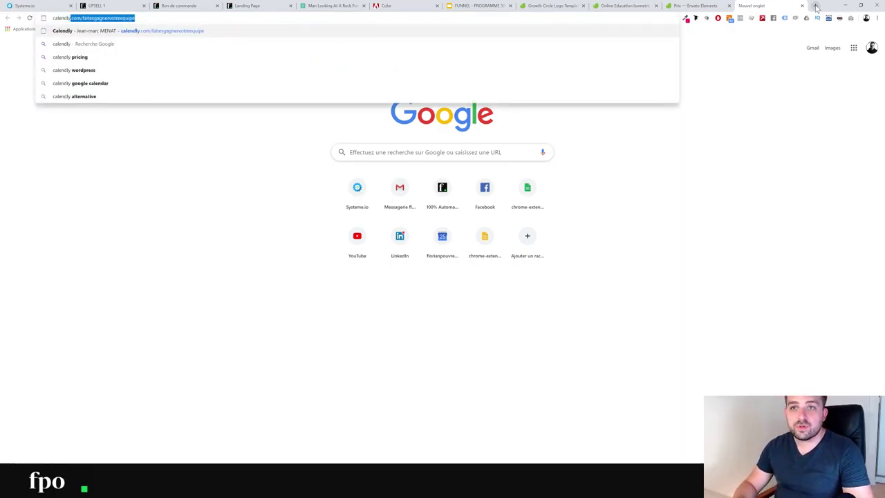
pyautogui.press('Return')
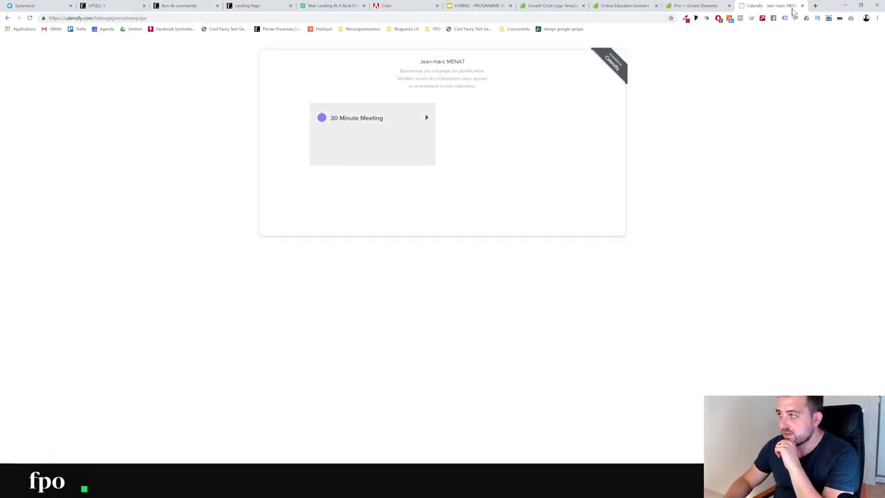
pyautogui.click(371, 115)
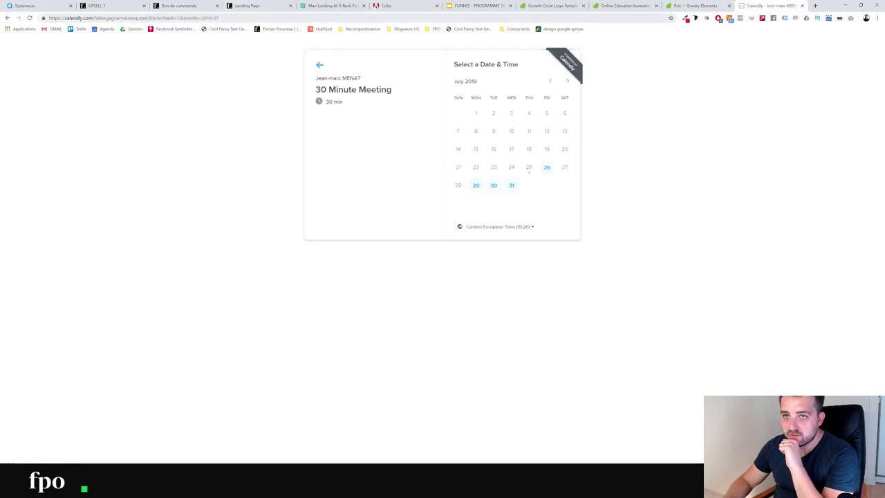
# Go to calendly.com's Tarifs pricing page, then return to the UPSELL 1 preview tab
pyautogui.moveTo(92, 18); pyautogui.dragTo(220, 18)
pyautogui.press('BackSpace')
pyautogui.press('Return')
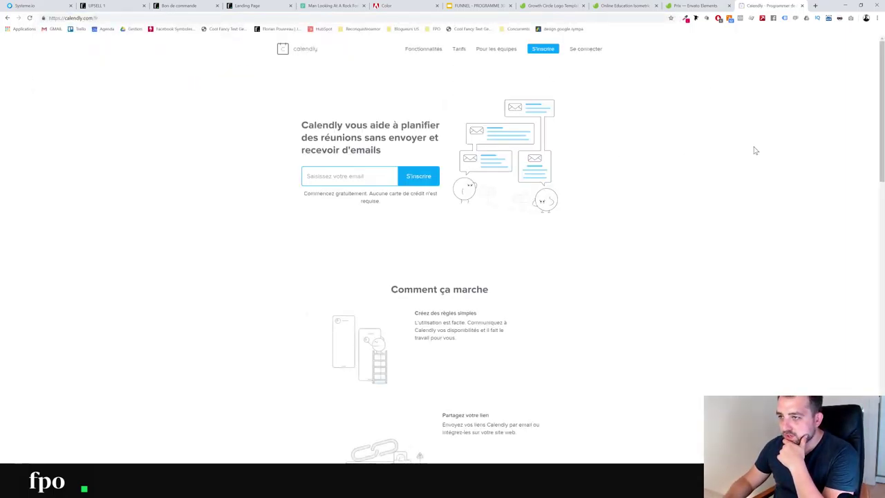
pyautogui.click(460, 49)
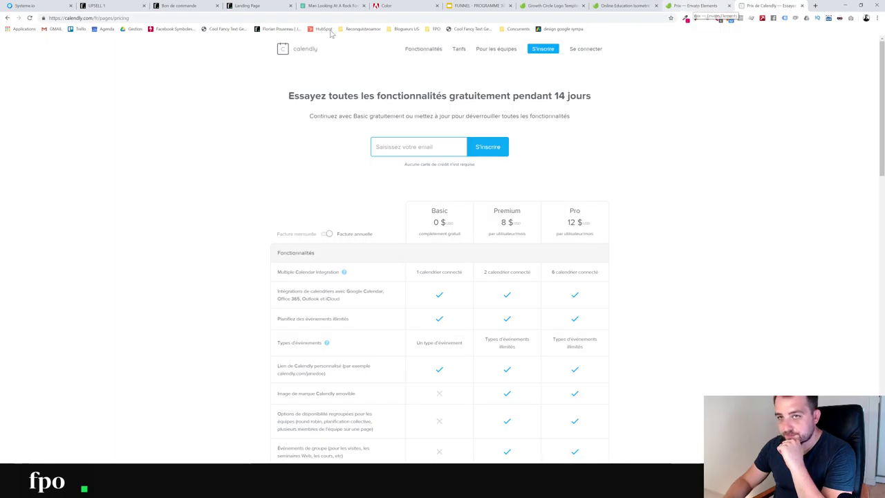
pyautogui.hotkey('ctrl', '2')
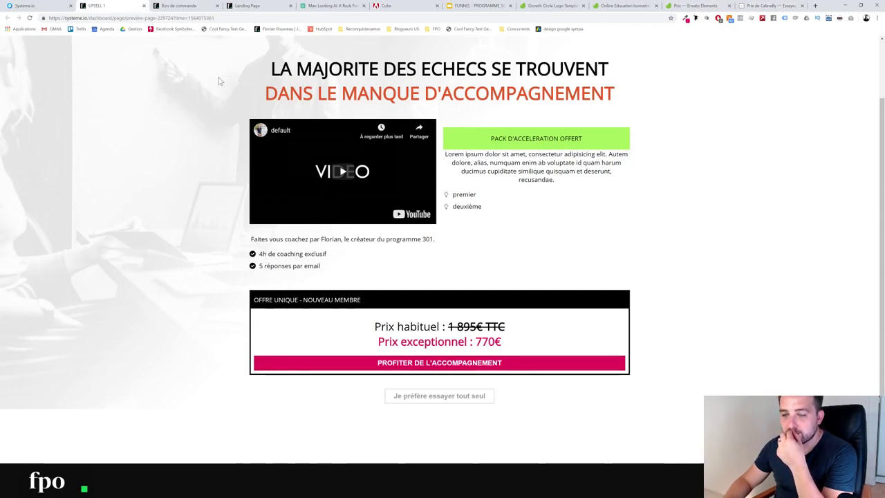
# Close the UPSELL 1 preview tab and return to the OFFRE VIP 301 step's settings in the funnel
pyautogui.middleClick(80, 8)
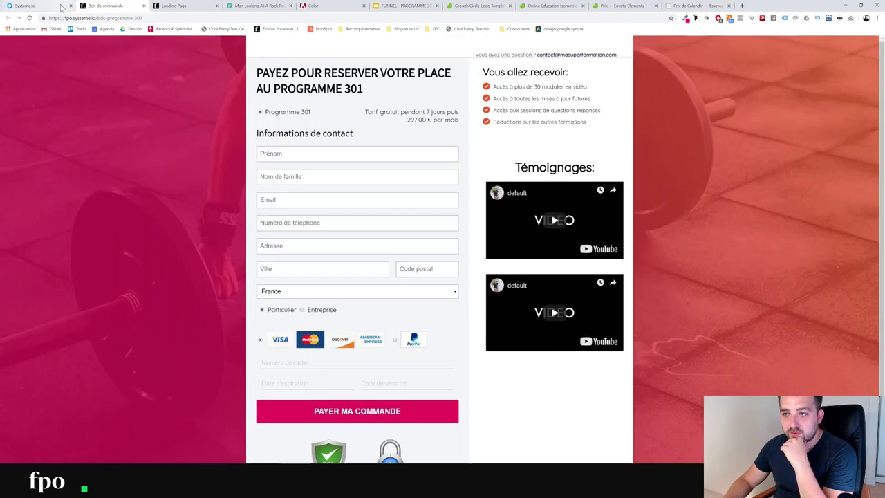
pyautogui.click(61, 8)
pyautogui.click(81, 157)
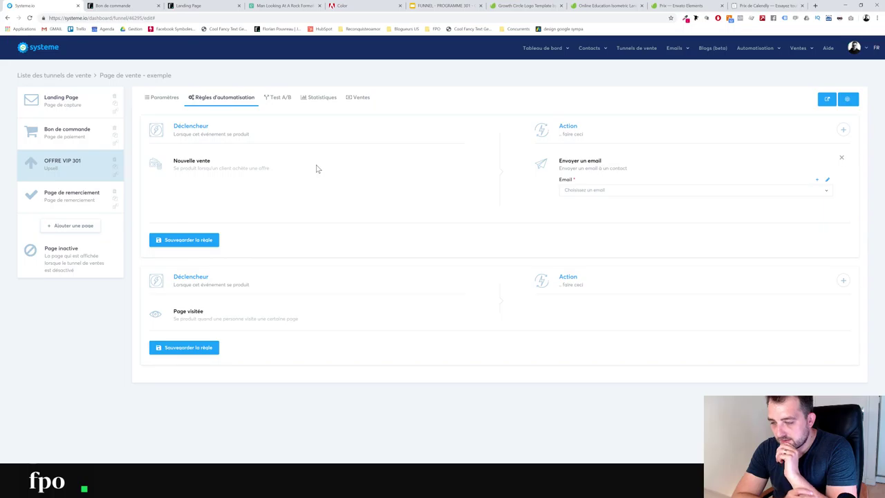
pyautogui.click(77, 195)
# Add a new funnel page named 'Pack de démarrage accélérateur', fixing its accents via spelling suggestions
pyautogui.click(79, 135)
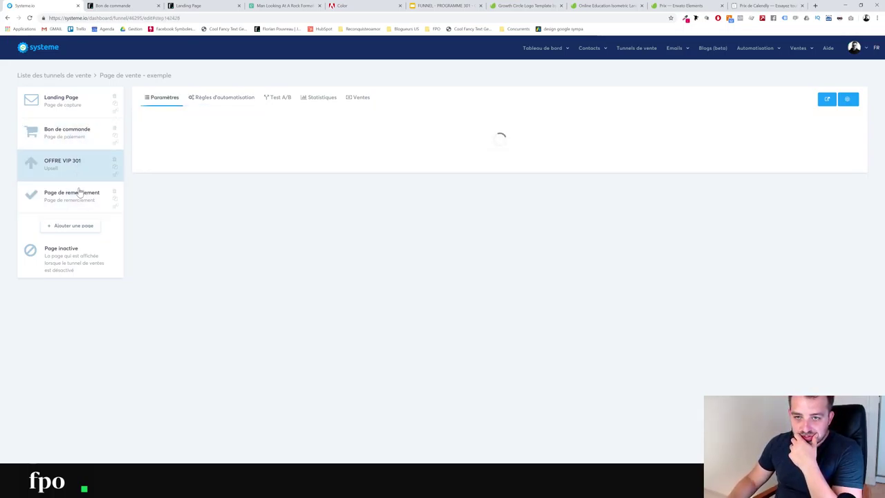
pyautogui.click(79, 227)
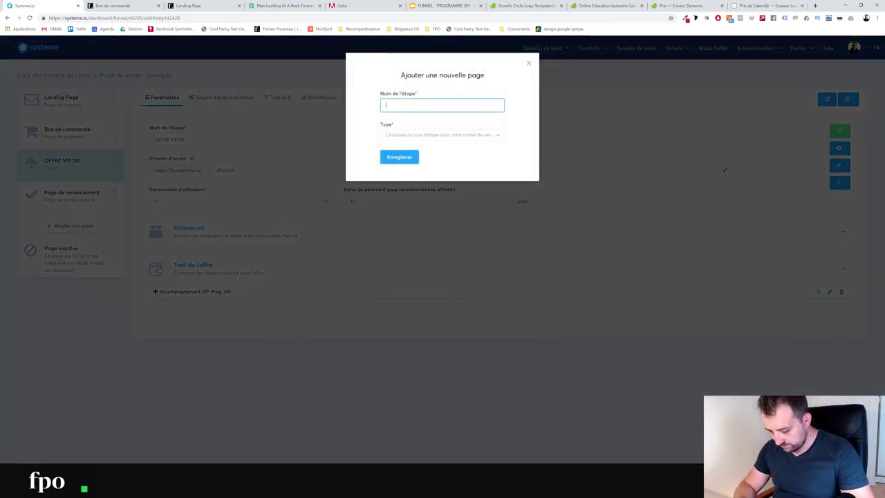
pyautogui.write("Pack d'accele")
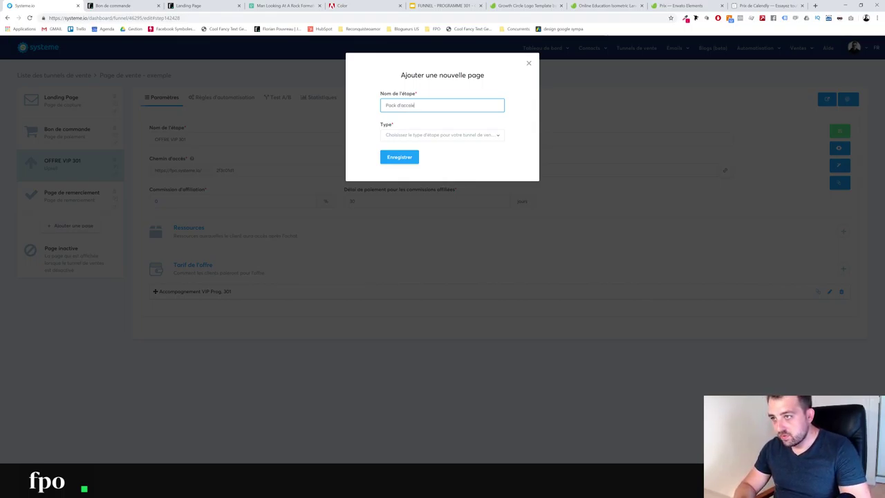
pyautogui.write('ration')
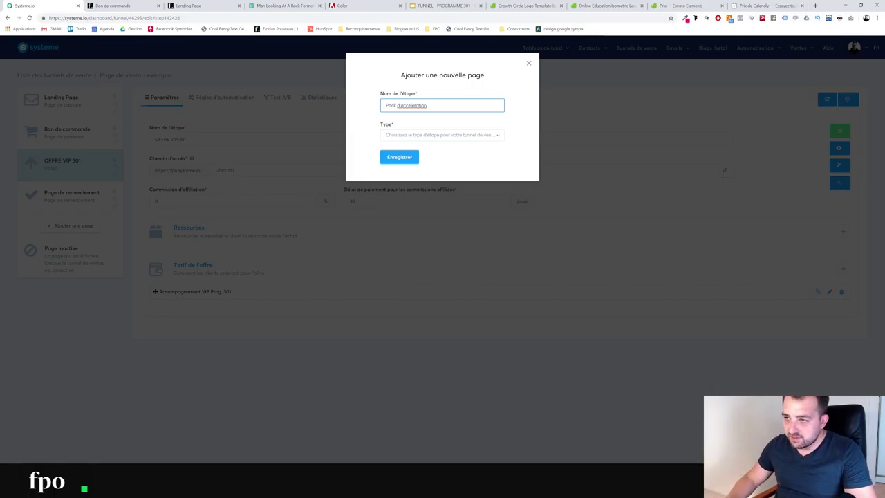
pyautogui.hotkey('ctrl', 'shift', 'Left')
pyautogui.write('de')
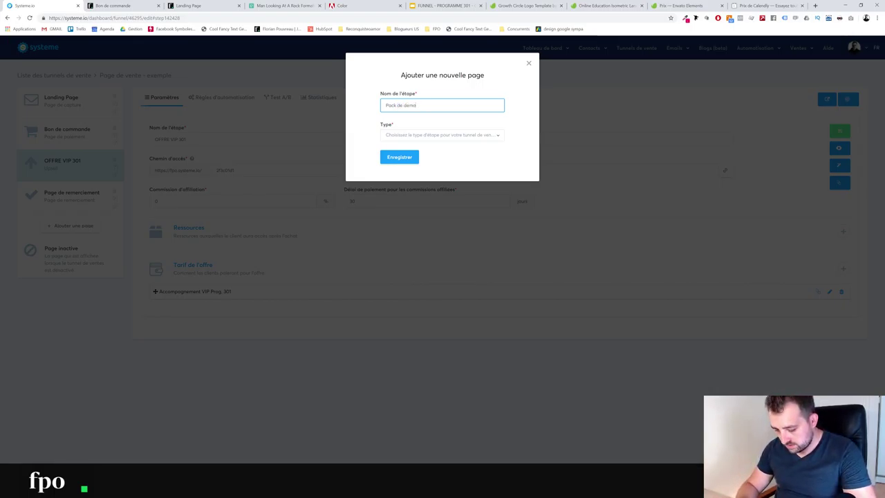
pyautogui.write(' demarrage accelerateur')
pyautogui.rightClick(419, 105)
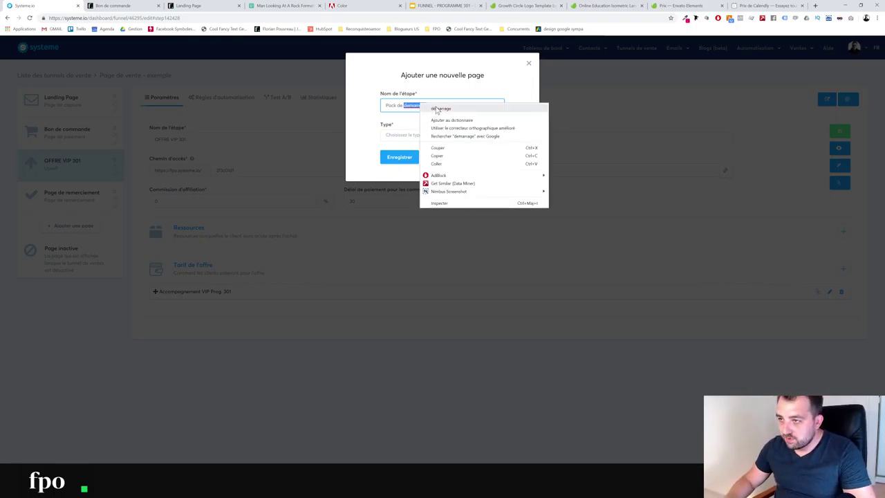
pyautogui.click(437, 107)
pyautogui.rightClick(440, 105)
pyautogui.click(456, 115)
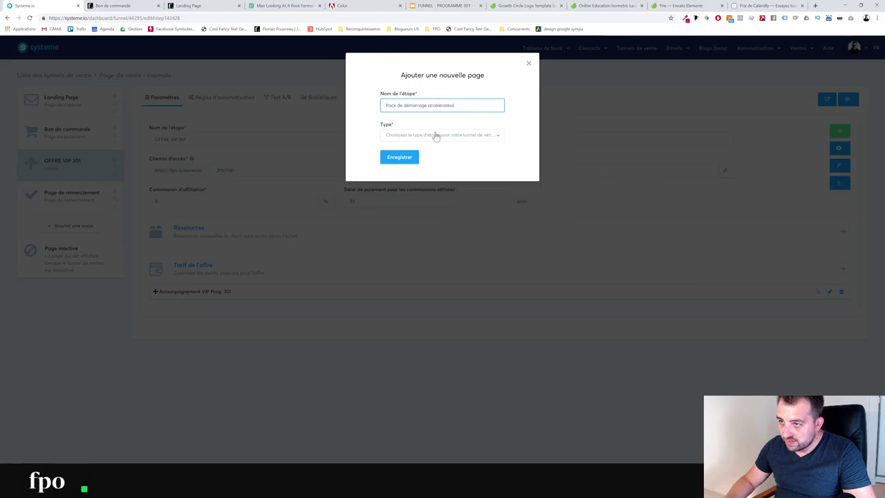
# Make the new page a Downsell, save it, and build it from the Upsell template
pyautogui.click(434, 134)
pyautogui.scroll(-2, 416, 186)
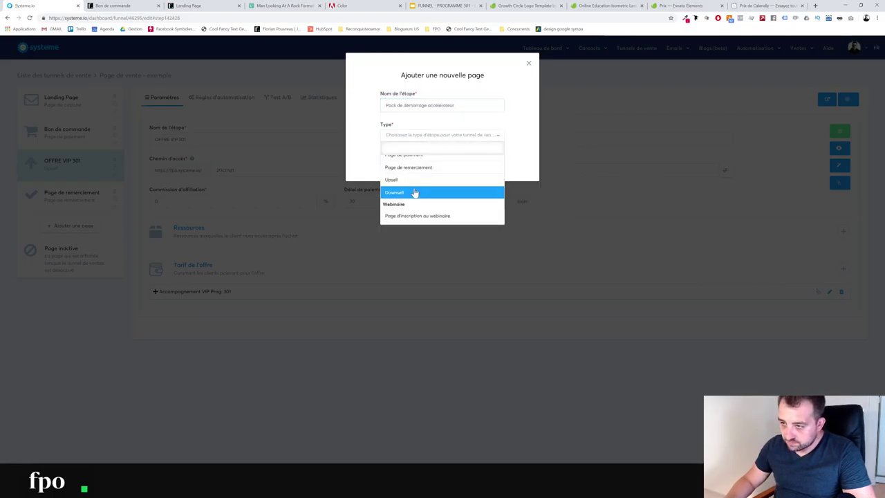
pyautogui.click(415, 192)
pyautogui.click(401, 157)
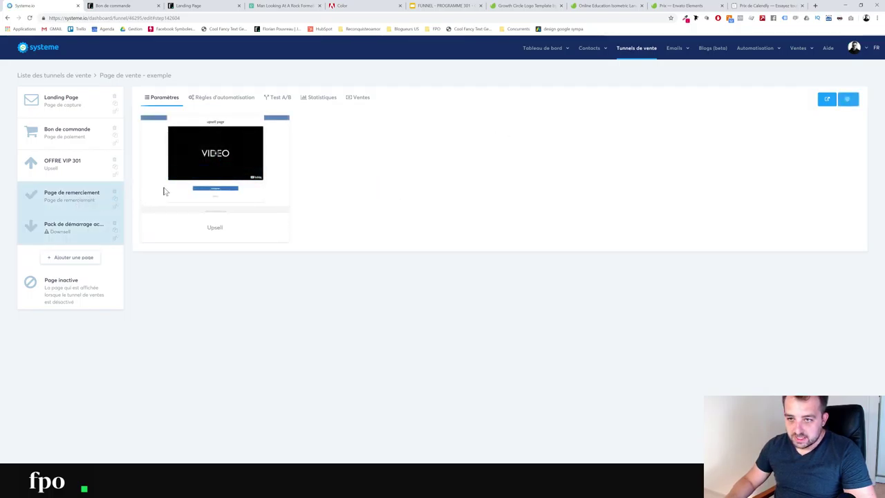
pyautogui.moveTo(195, 174)
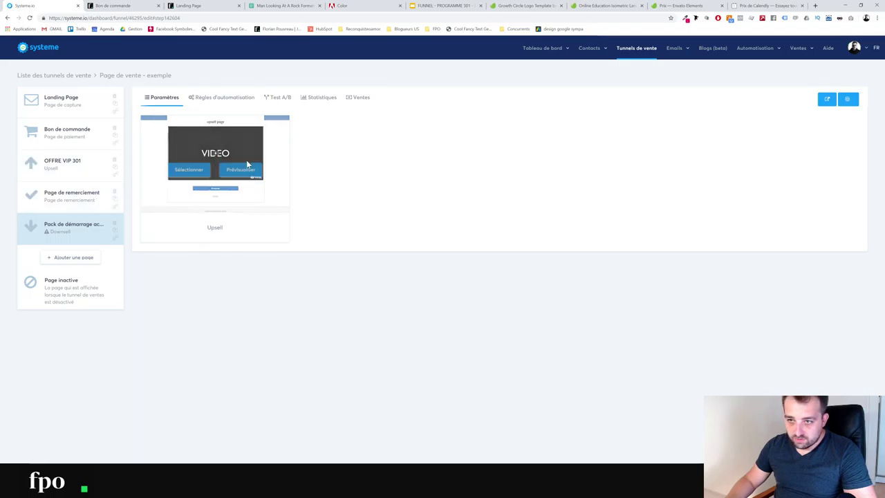
pyautogui.click(195, 172)
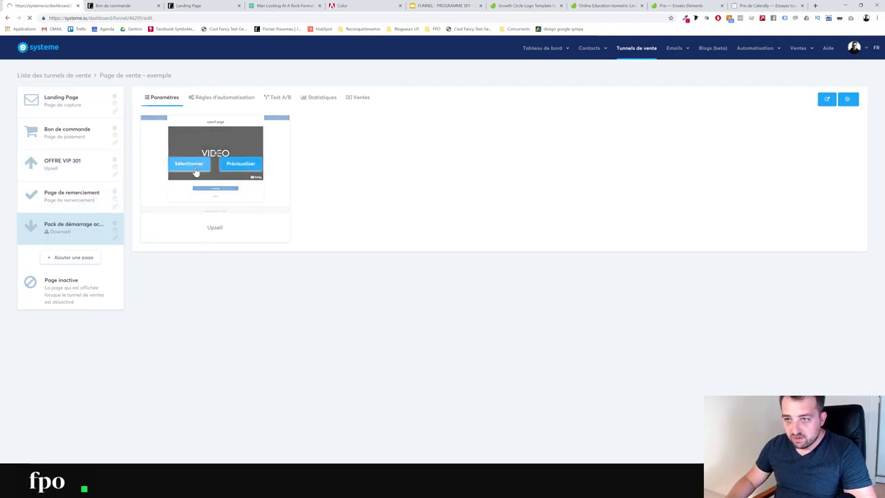
pyautogui.doubleClick(227, 170)
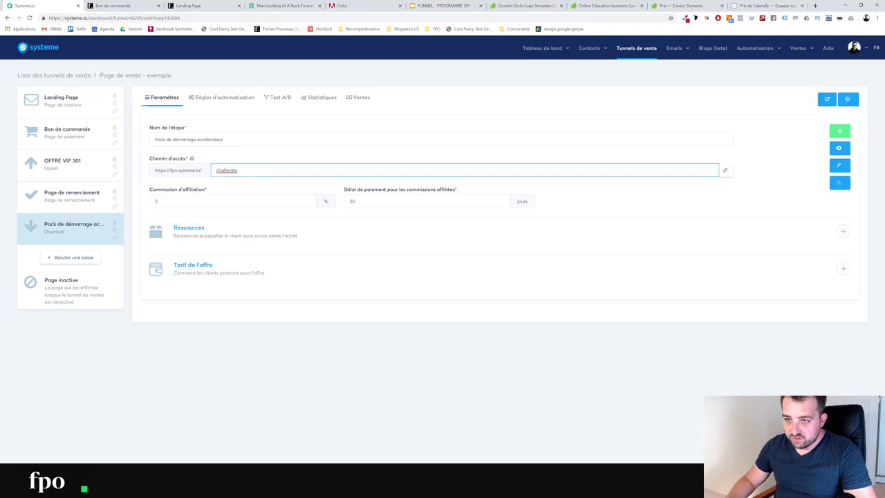
# Choose Paiement unique for the downsell offer and start a new price
pyautogui.click(843, 269)
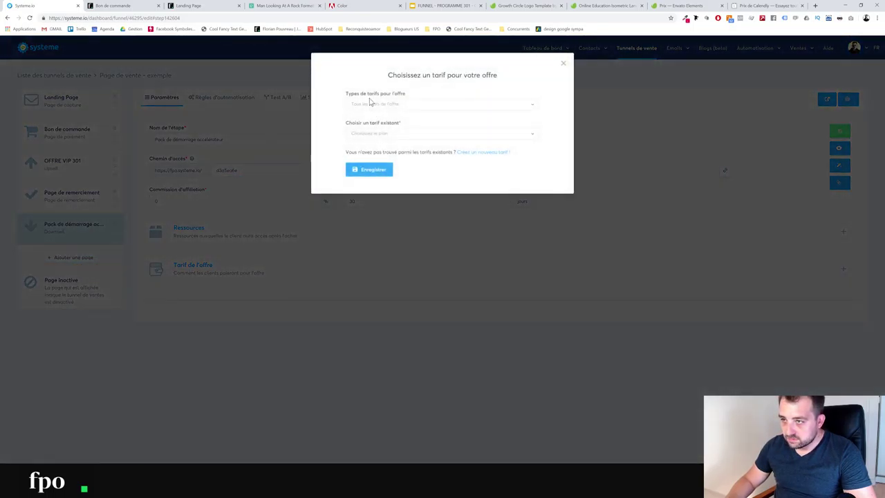
pyautogui.click(372, 105)
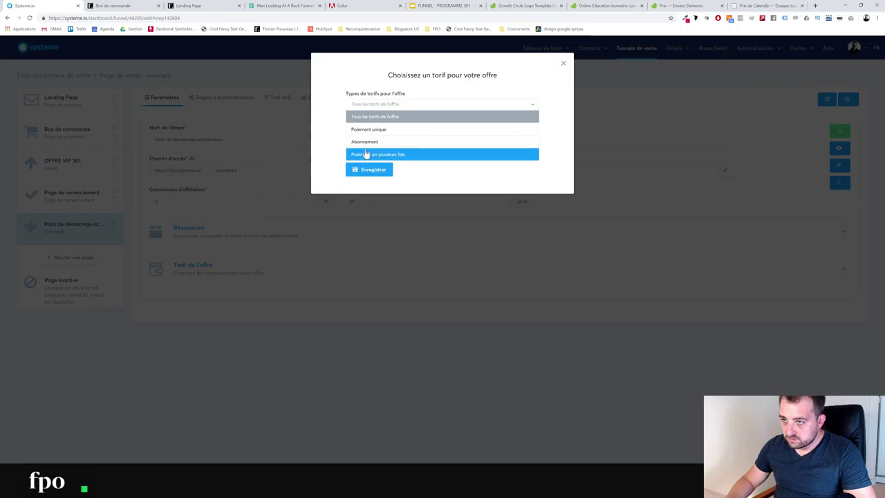
pyautogui.click(370, 130)
pyautogui.click(375, 134)
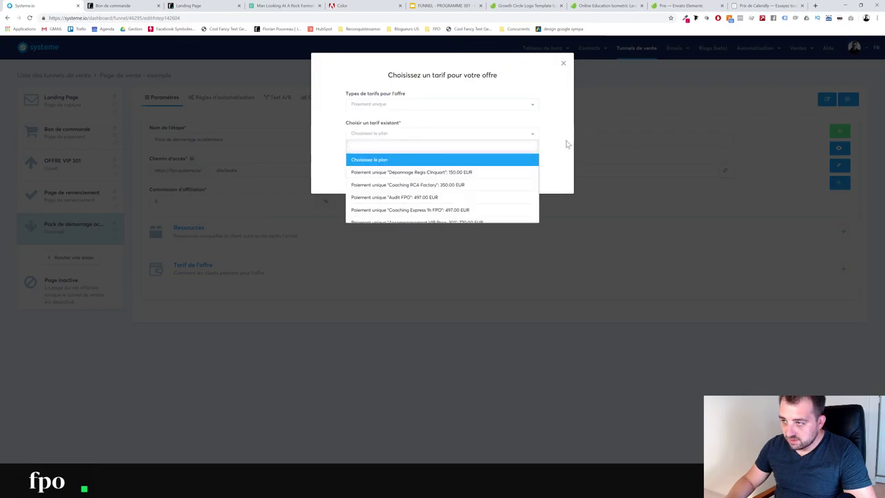
pyautogui.click(546, 153)
pyautogui.click(492, 153)
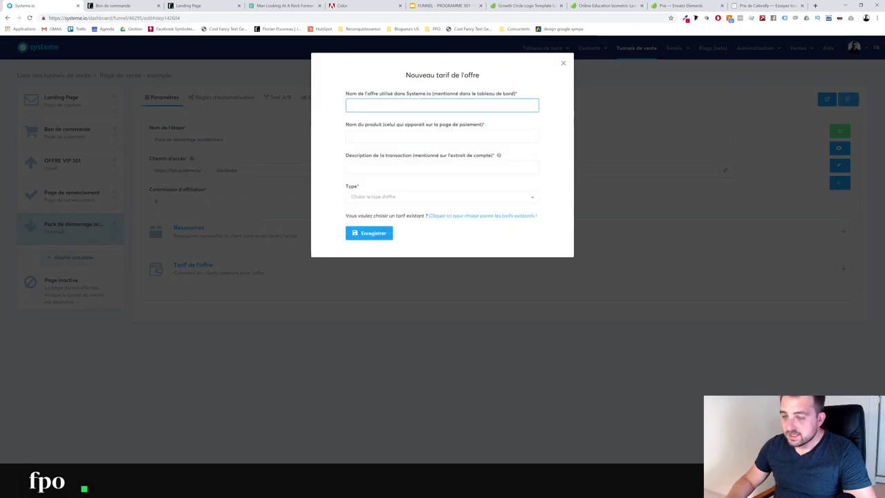
# Name the offer Pack Demarrage 301 and the product 'Pack de démarrage 301 accélérateur'
pyautogui.write('Pack Demarrage 301')
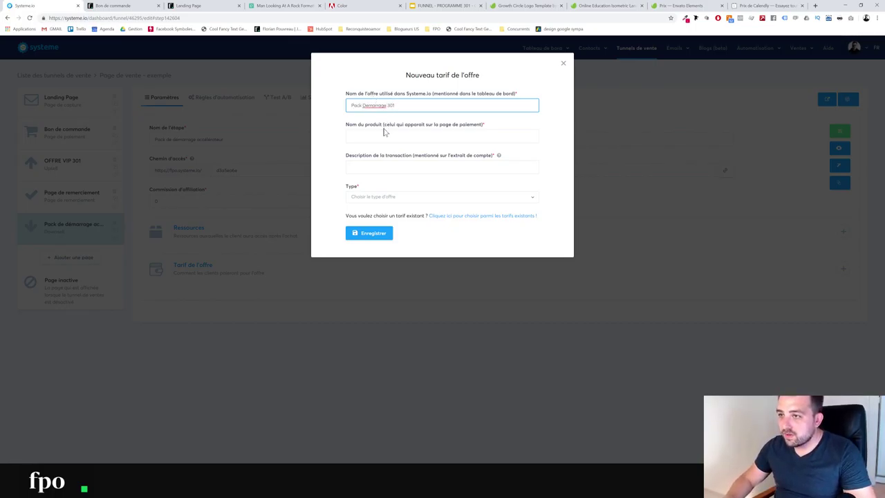
pyautogui.click(385, 135)
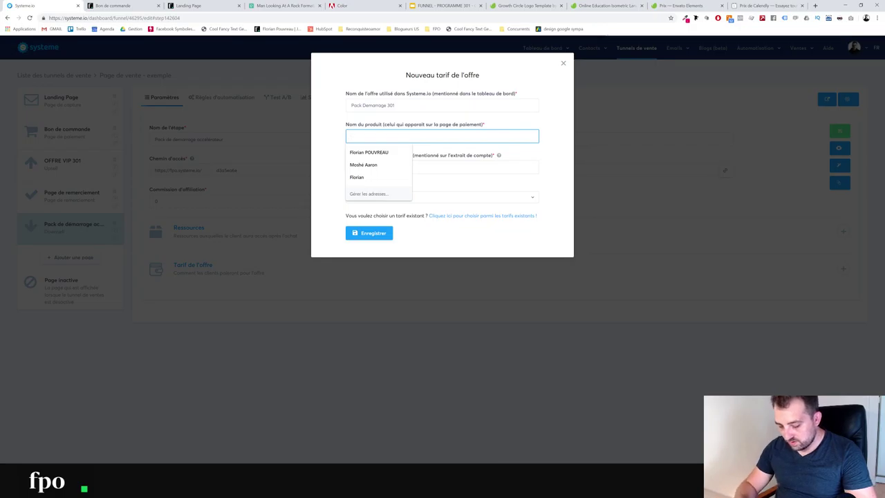
pyautogui.write('Pack de demmarrage 301')
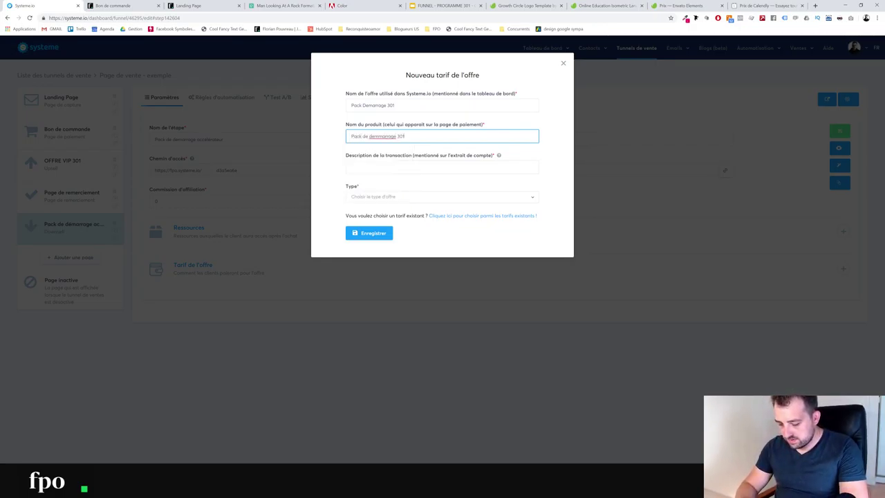
pyautogui.write(' accelera')
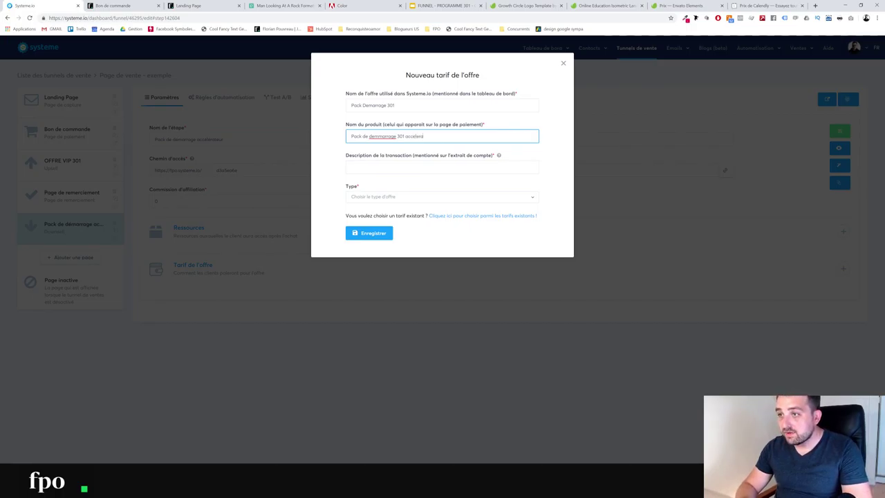
pyautogui.write('teur')
pyautogui.rightClick(380, 136)
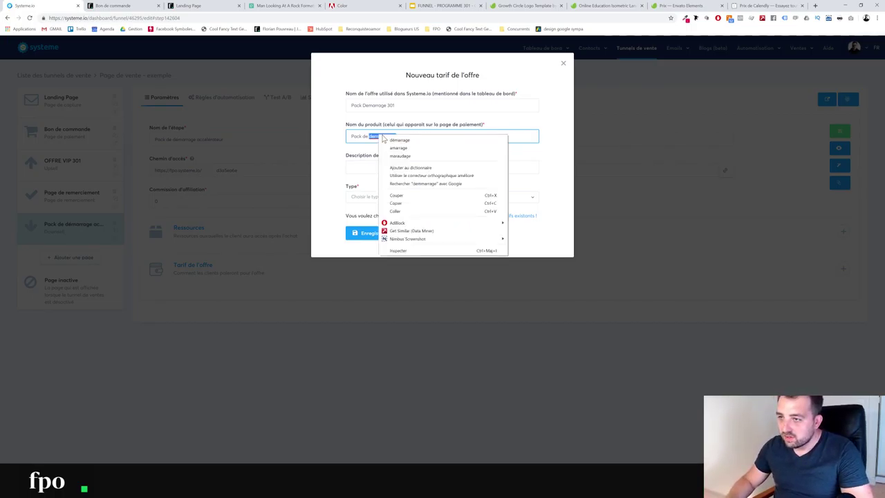
pyautogui.click(399, 140)
pyautogui.rightClick(415, 136)
pyautogui.click(419, 145)
# Add the description, make it a one-time payment, save the price, and start retyping the access path
pyautogui.click(387, 167)
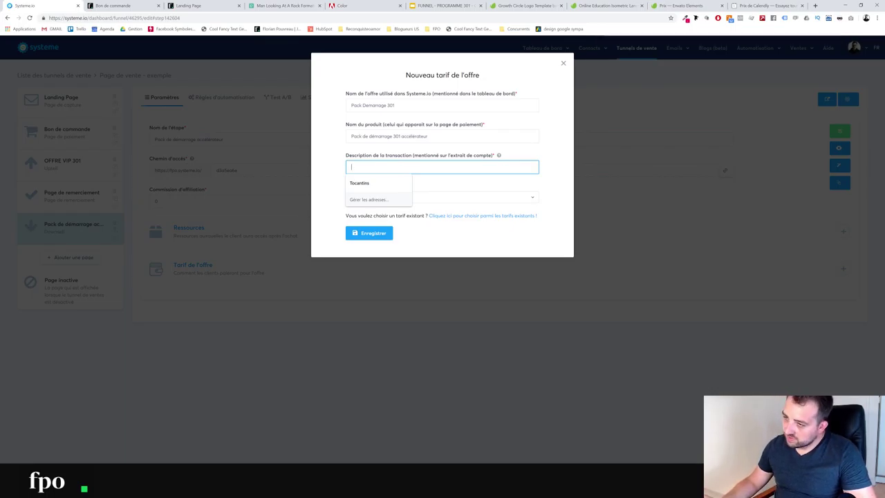
pyautogui.write('Pack 301')
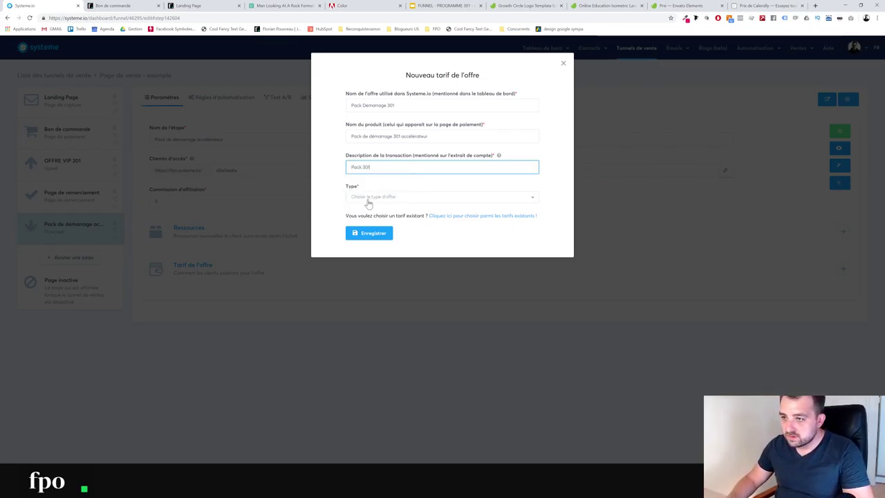
pyautogui.click(366, 199)
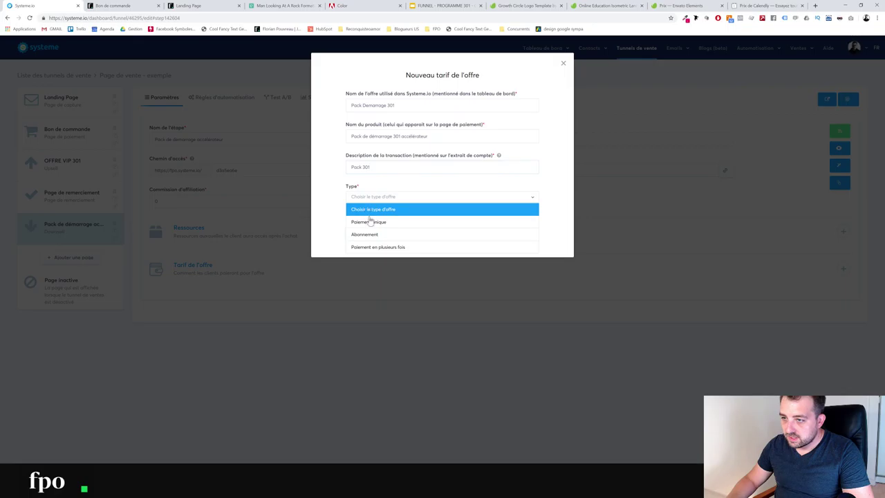
pyautogui.click(376, 233)
pyautogui.click(356, 227)
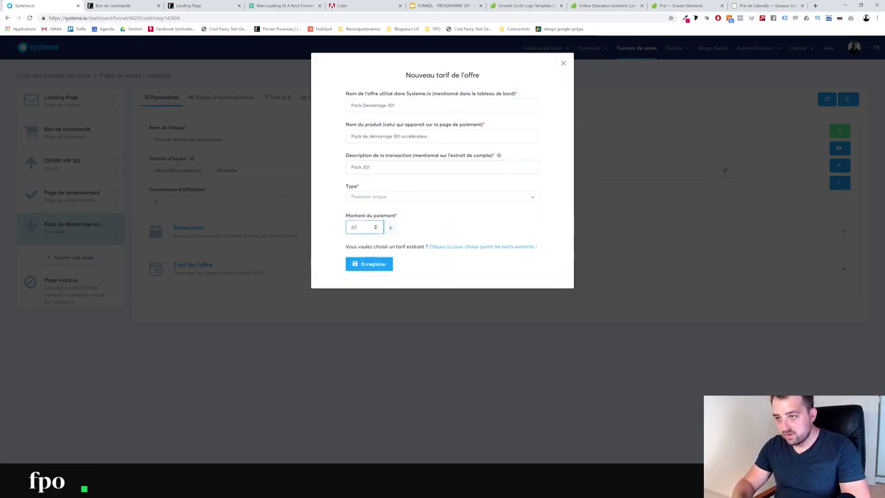
pyautogui.click(368, 266)
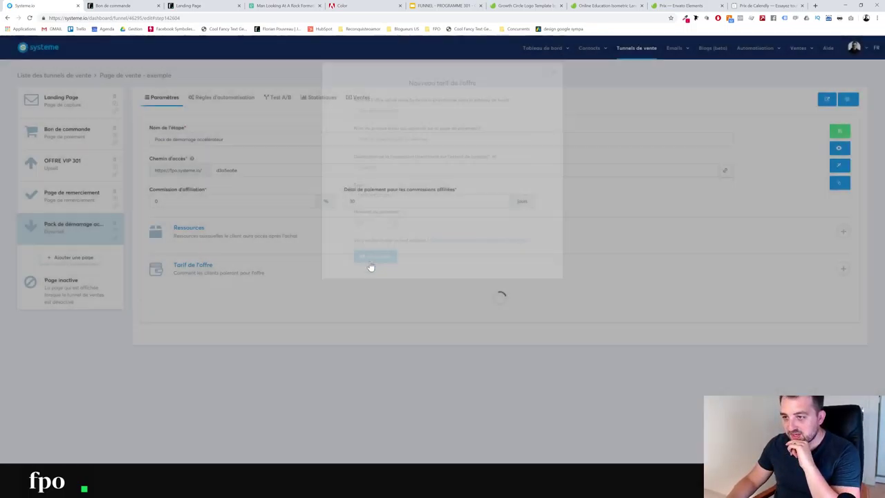
pyautogui.doubleClick(227, 170)
pyautogui.write('pack-demarrage')
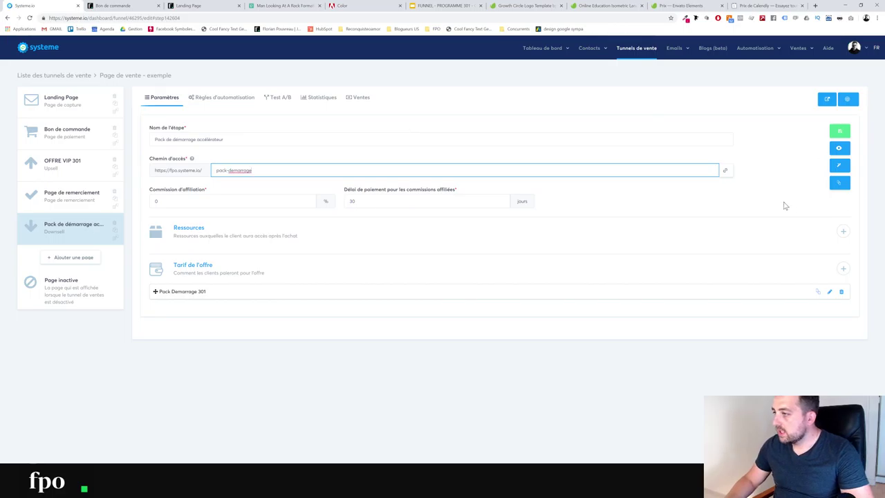
# Save the downsell with path pack-demarrage, place it above the thank-you page, and view its automation rules
pyautogui.click(755, 197)
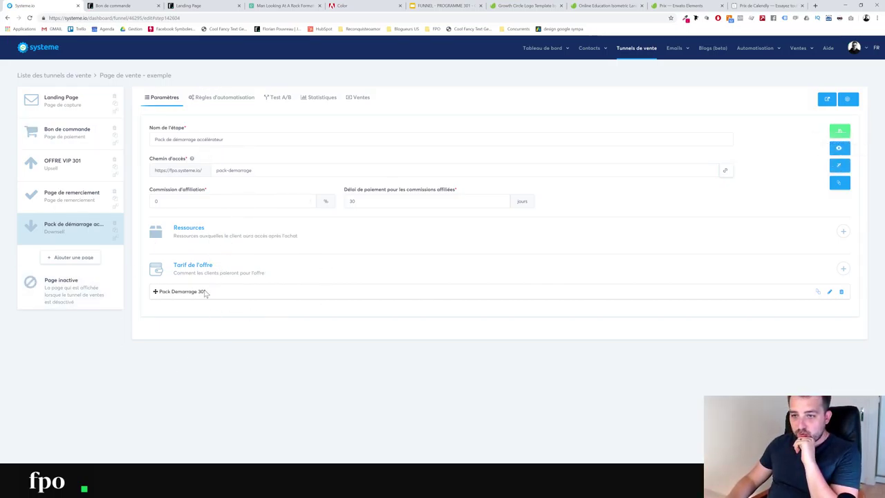
pyautogui.click(840, 131)
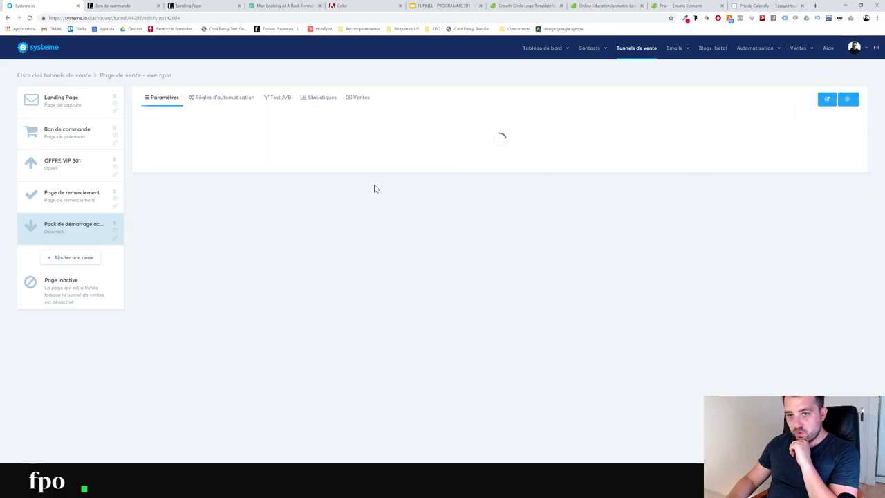
pyautogui.moveTo(79, 199); pyautogui.dragTo(78, 238)
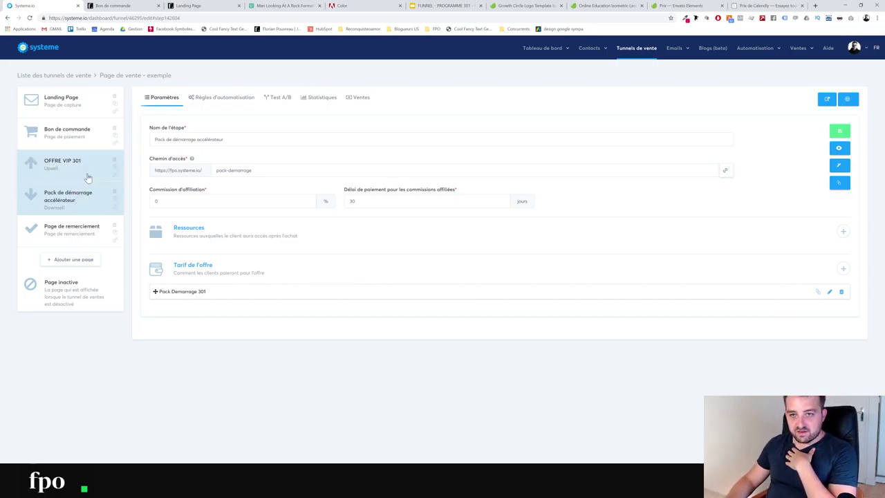
pyautogui.click(226, 98)
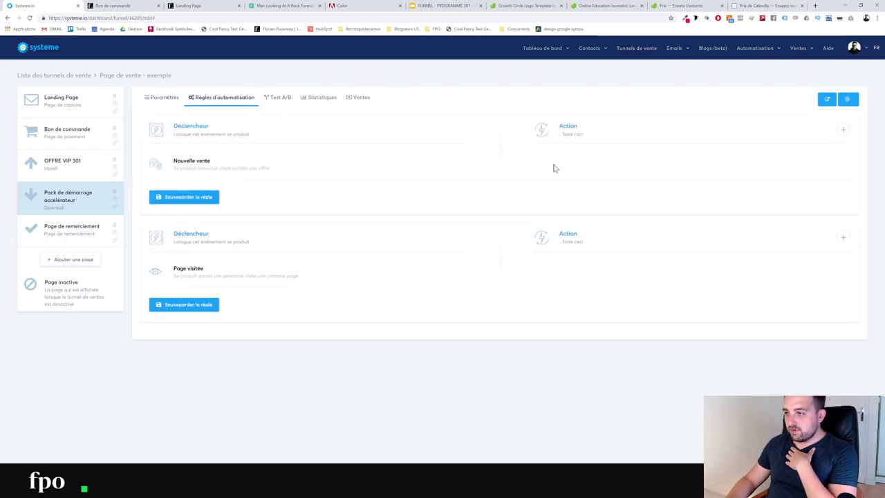
# Add a send-email action with a new email to the downsell's new-sale rule
pyautogui.click(843, 130)
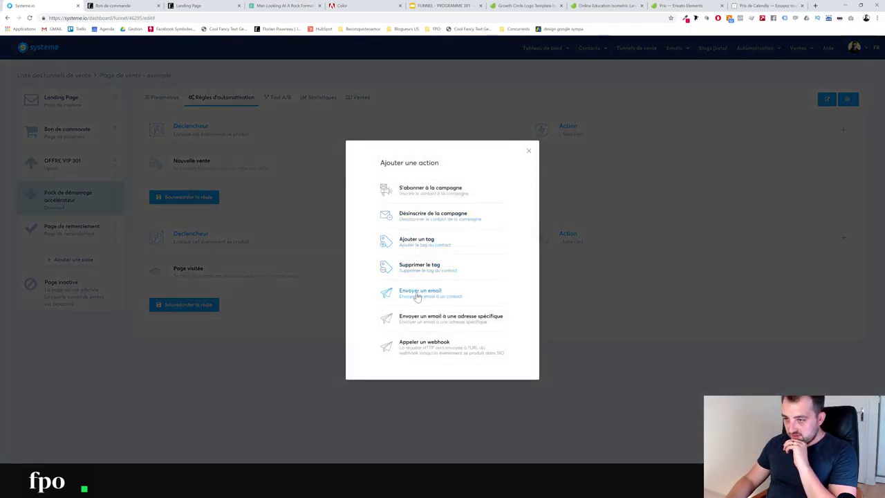
pyautogui.click(417, 293)
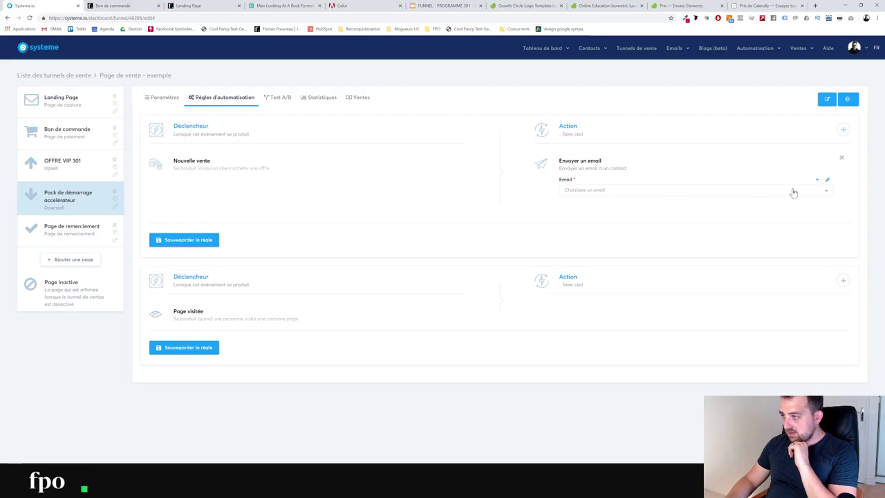
pyautogui.click(830, 180)
pyautogui.click(311, 113)
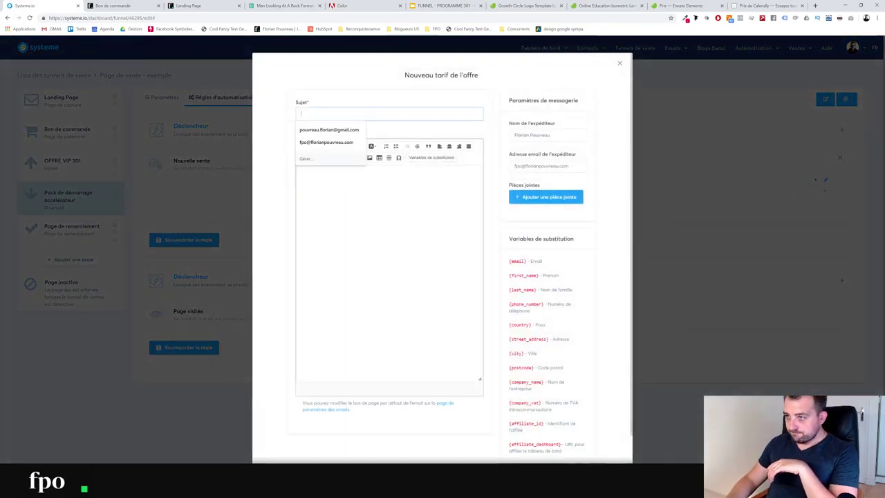
pyautogui.click(560, 197)
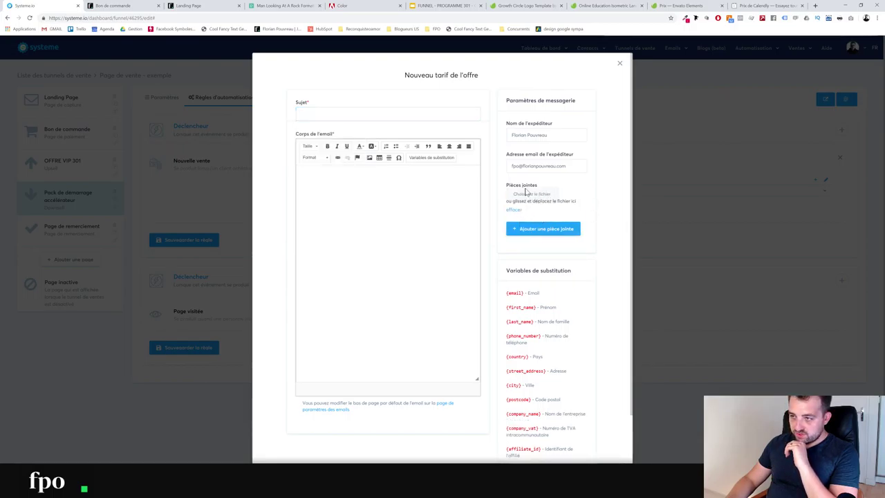
# Write the subject 'Votre commande : Pack de démarrage 301' and the greeting 'Bonjour {first_name},'
pyautogui.click(338, 112)
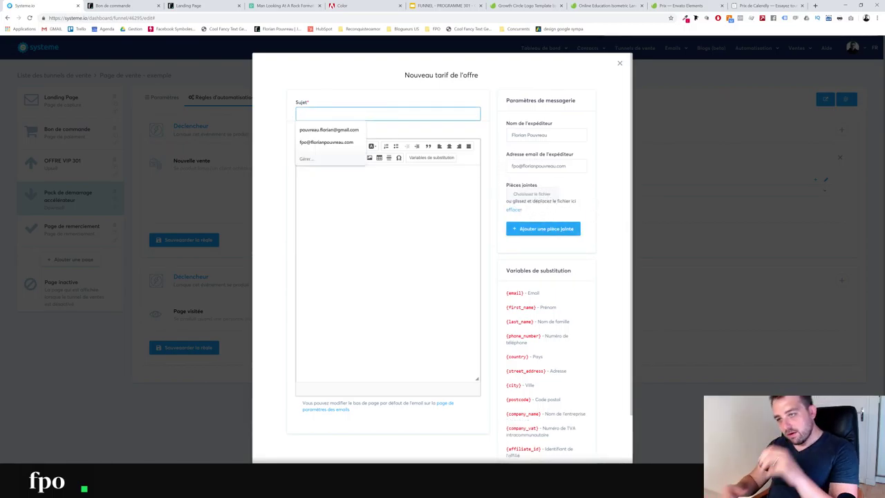
pyautogui.write('Votre commi')
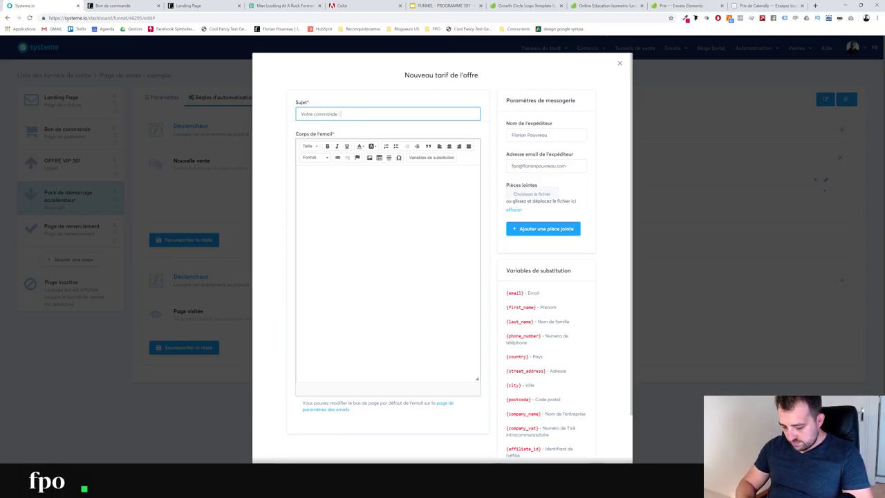
pyautogui.write('nde : Pack de démarrage 301')
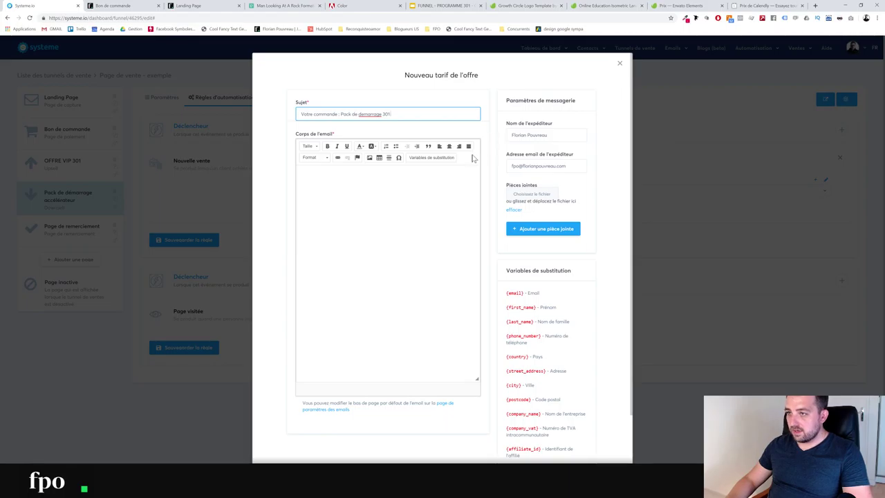
pyautogui.rightClick(374, 116)
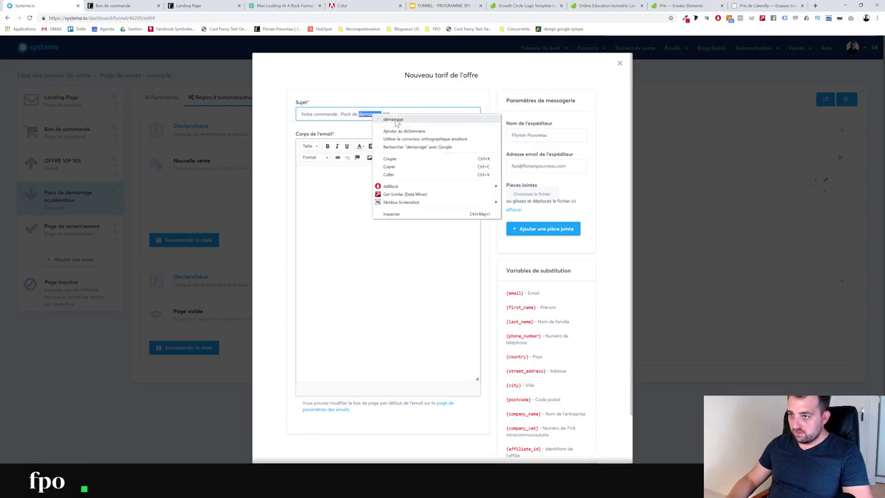
pyautogui.click(391, 128)
pyautogui.click(299, 175)
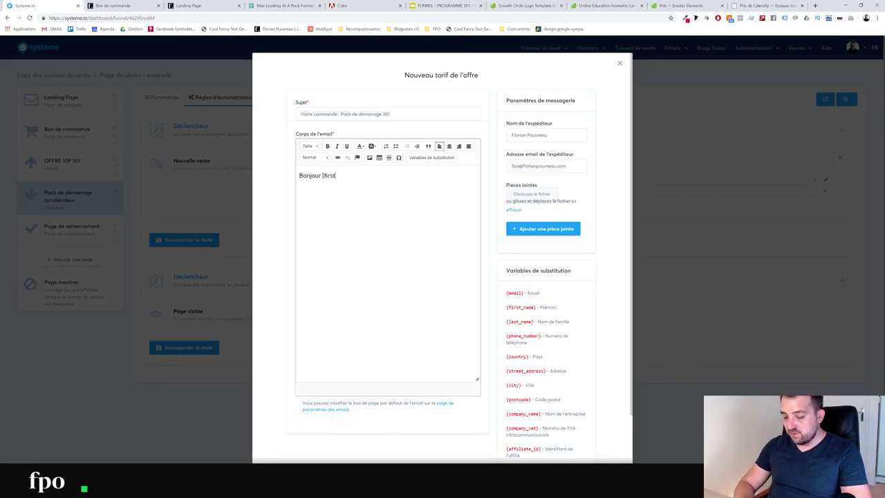
pyautogui.write('Bonjour {first_n')
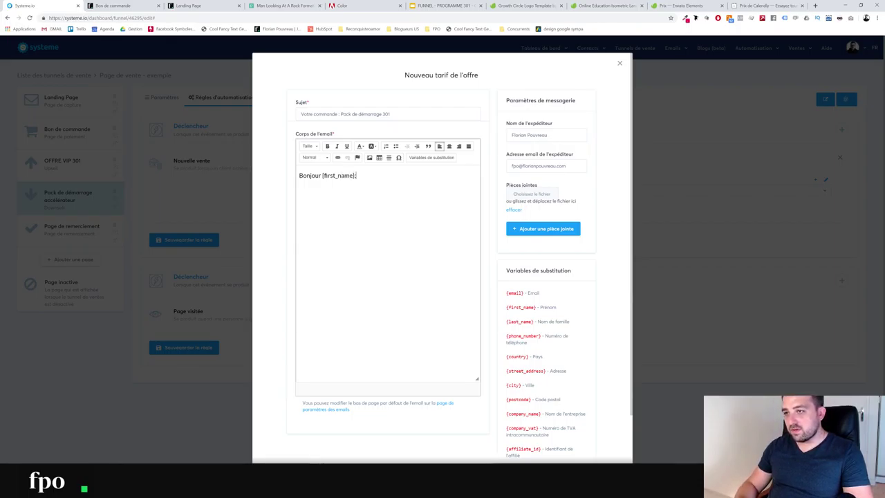
pyautogui.write('ame},')
pyautogui.press('Return')
pyautogui.press('Return')
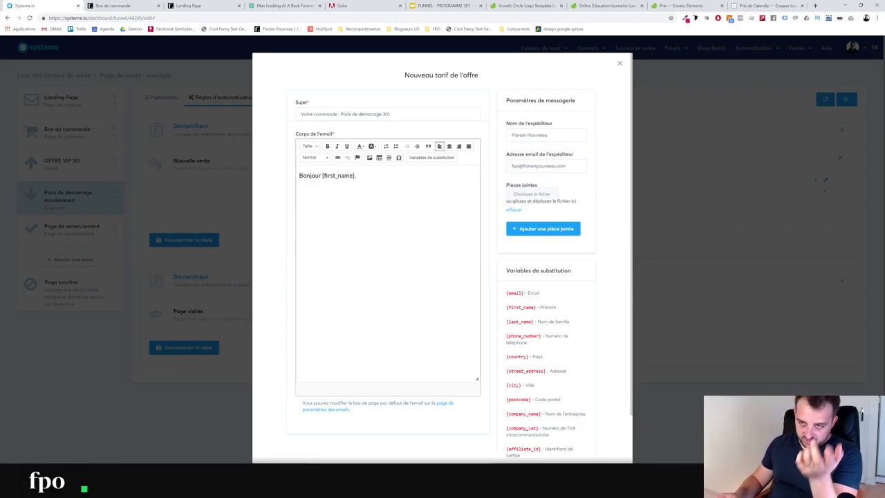
# Attach tablet.png to the email and save it
pyautogui.click(544, 195)
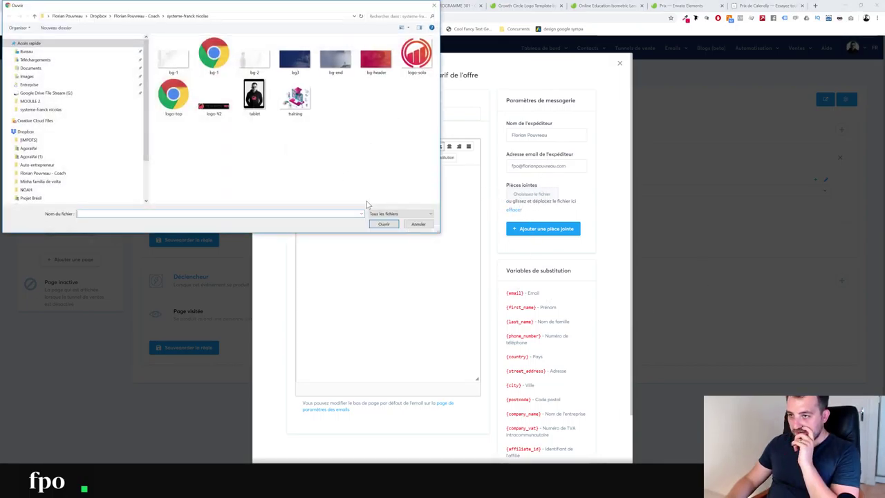
pyautogui.click(254, 96)
pyautogui.click(383, 224)
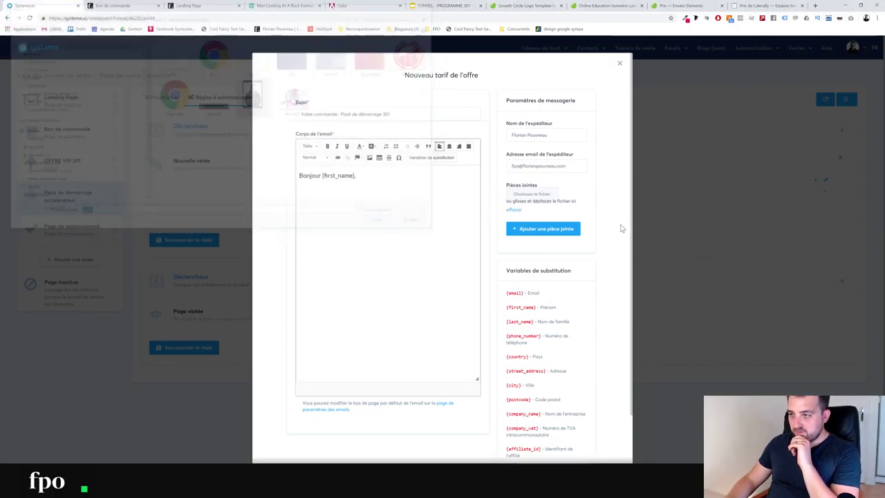
pyautogui.scroll(-1, 519, 241)
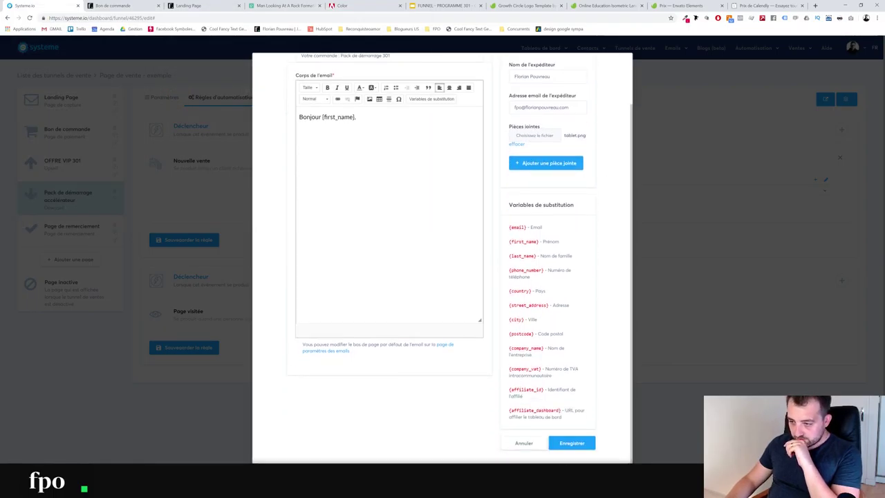
pyautogui.click(581, 442)
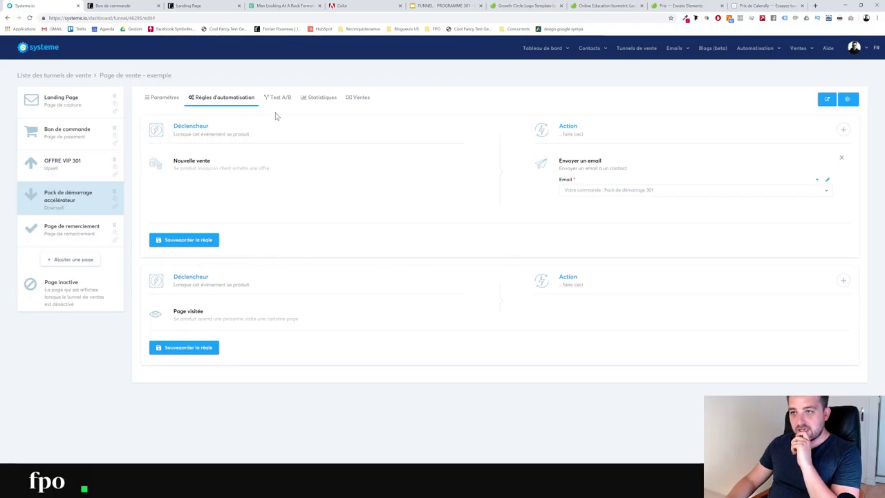
# Open the Bon de commande step and check its Test A/B tab
pyautogui.click(75, 166)
pyautogui.click(85, 147)
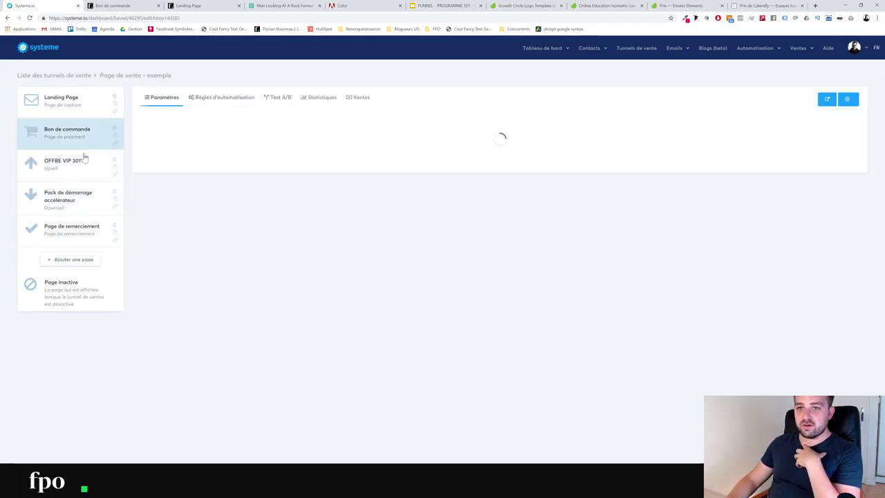
pyautogui.click(78, 174)
pyautogui.click(289, 97)
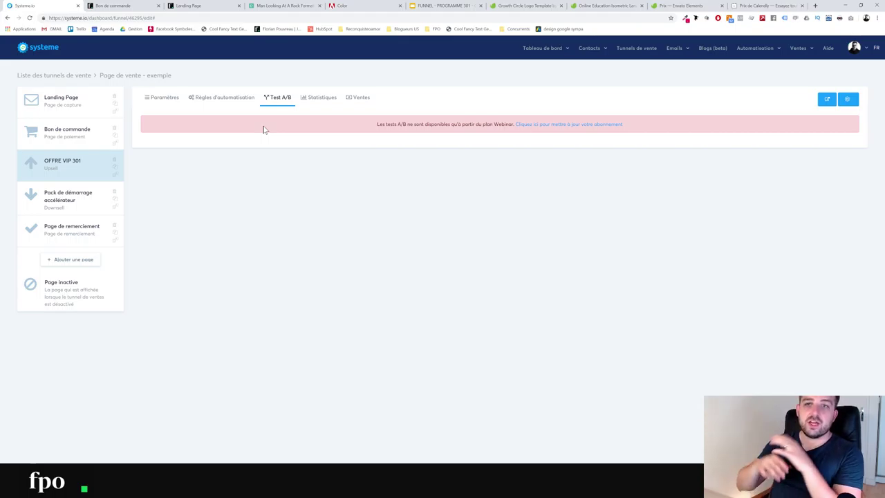
# Review each funnel step's settings, ending on Bon de commande's automation rules
pyautogui.click(52, 104)
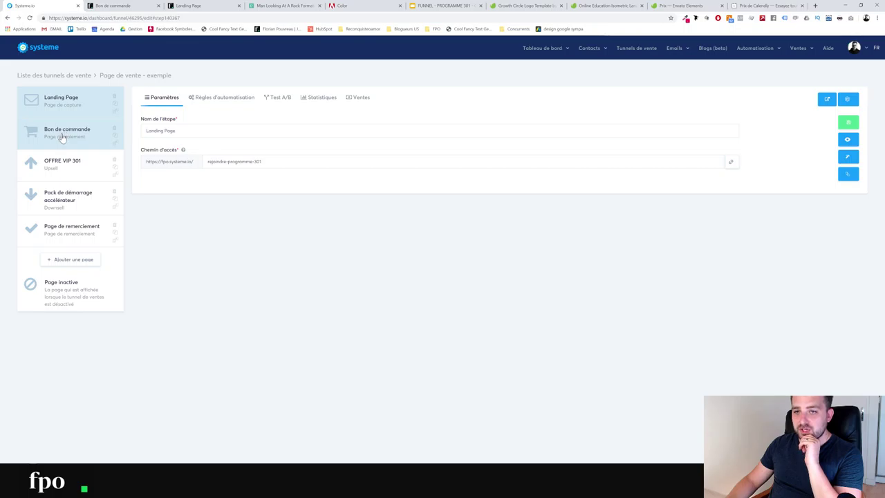
pyautogui.click(63, 137)
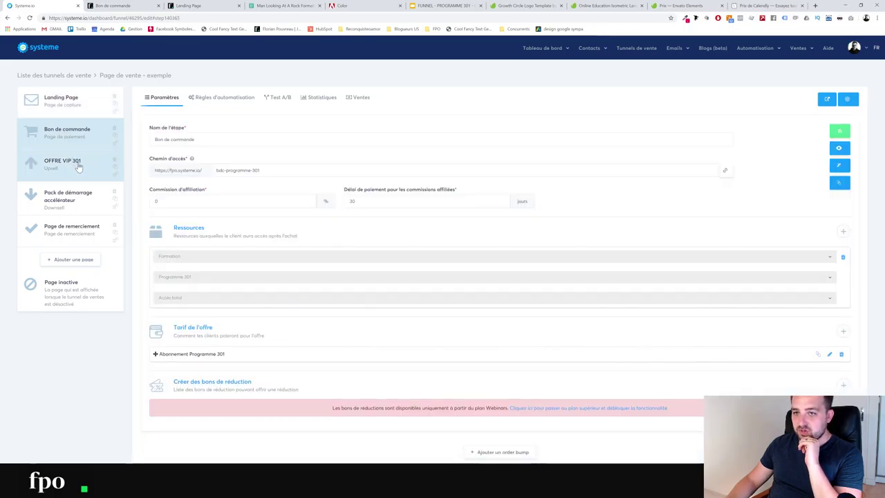
pyautogui.click(76, 163)
pyautogui.click(88, 206)
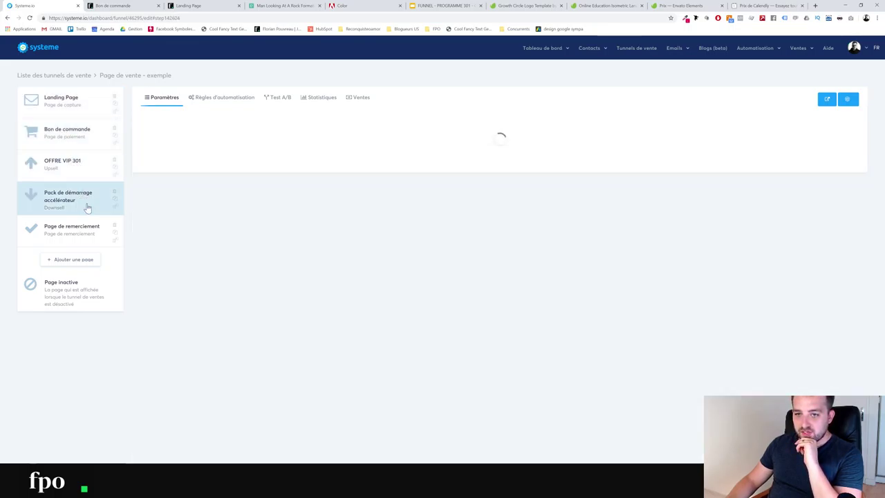
pyautogui.click(83, 235)
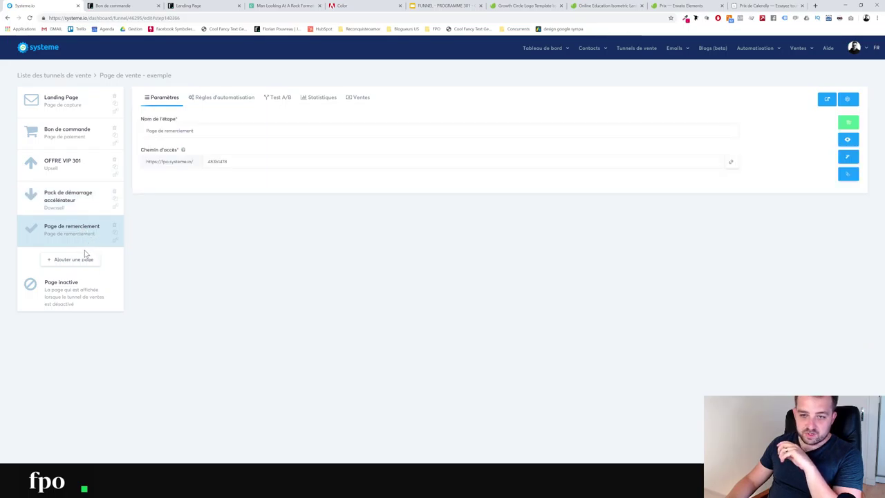
pyautogui.click(86, 207)
pyautogui.click(92, 169)
pyautogui.click(94, 138)
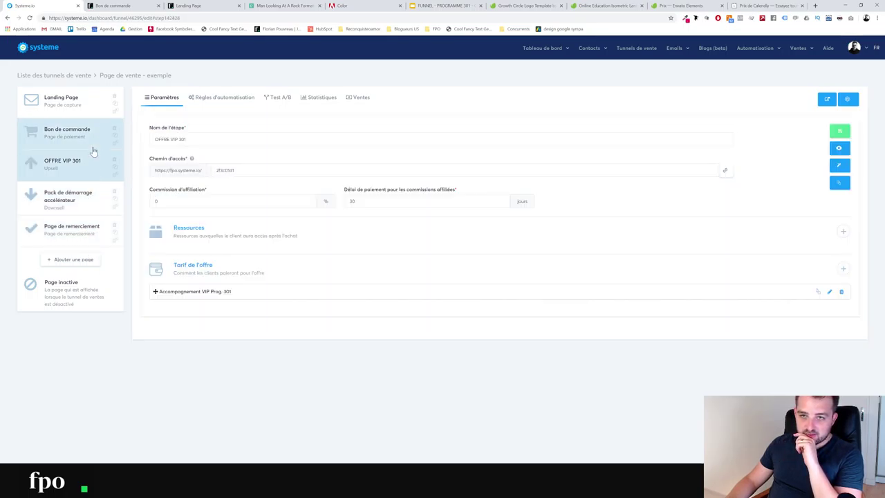
pyautogui.click(84, 206)
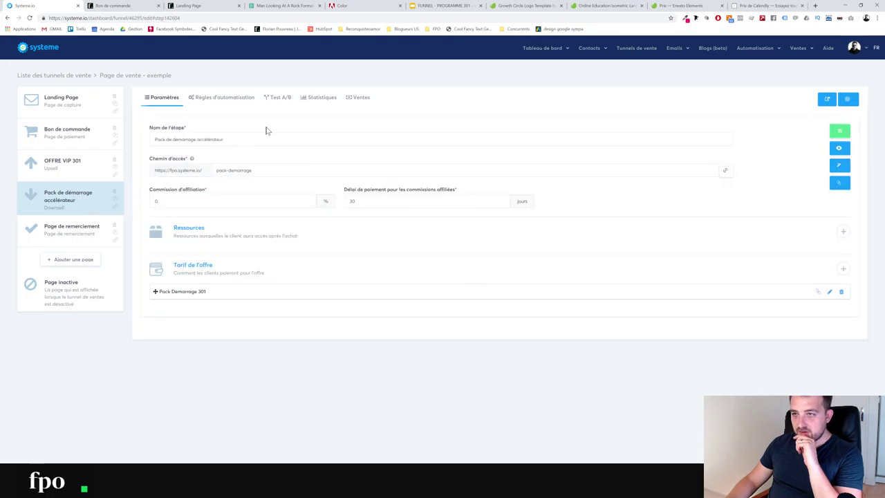
pyautogui.click(89, 137)
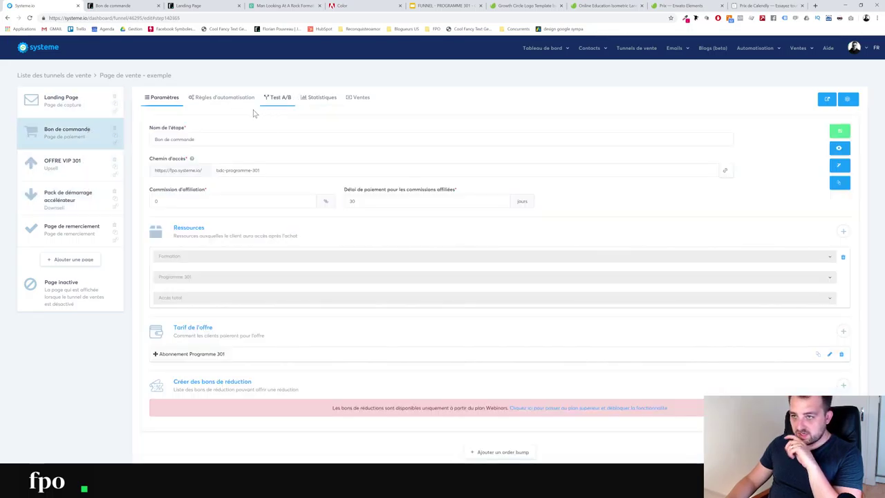
pyautogui.click(211, 98)
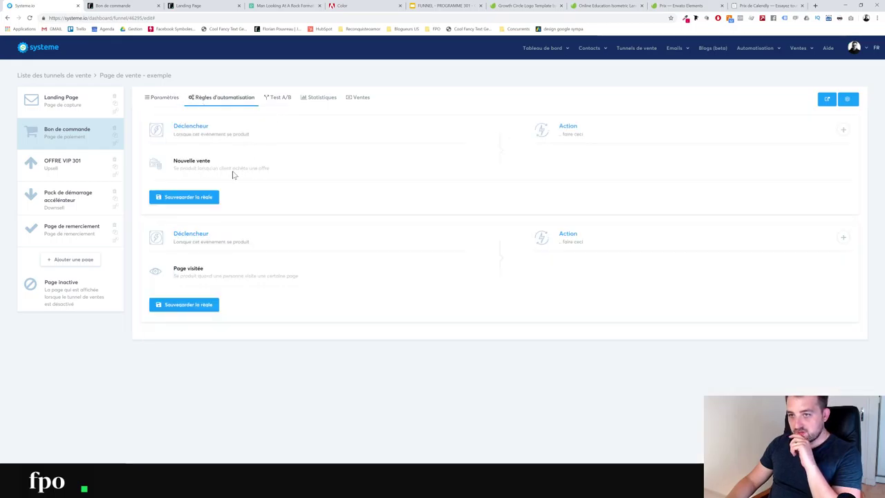
# Give the Nouvelle vente rule an Envoyer un email action, leaving the email unchosen
pyautogui.click(845, 130)
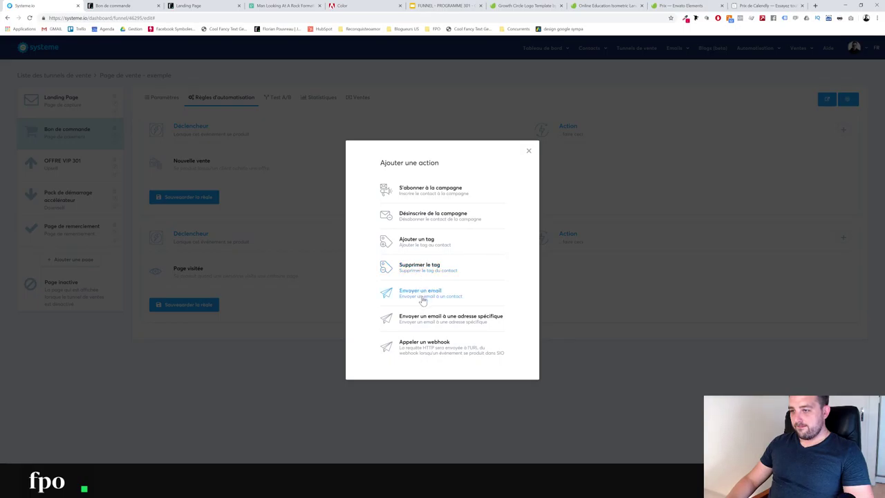
pyautogui.click(423, 300)
pyautogui.click(589, 191)
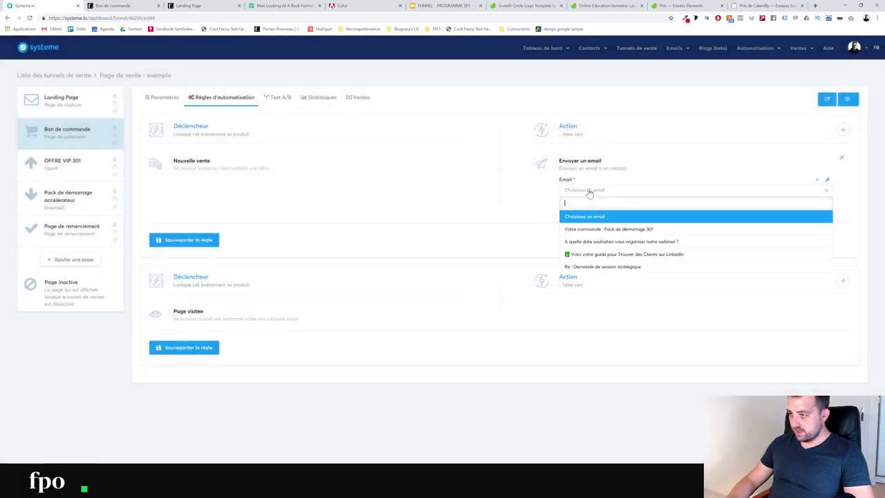
pyautogui.click(774, 155)
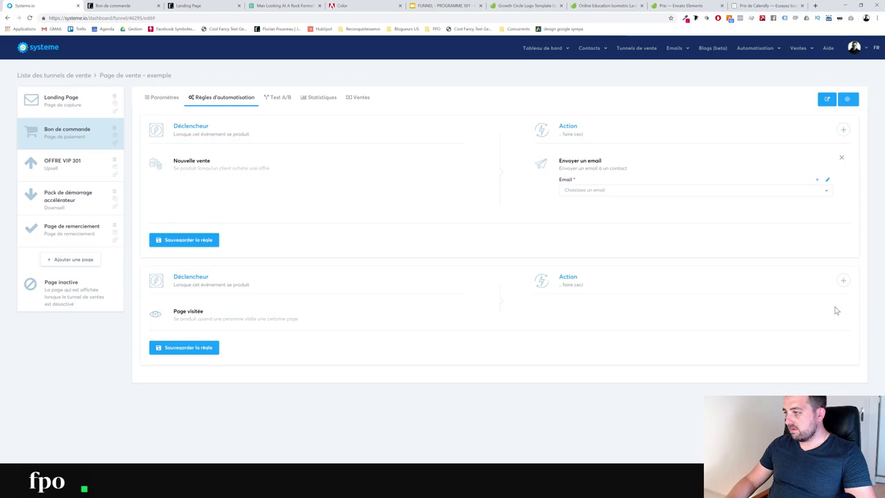
# Give the Page visitée rule an Ajouter un tag action, leaving the tag unchosen
pyautogui.click(842, 281)
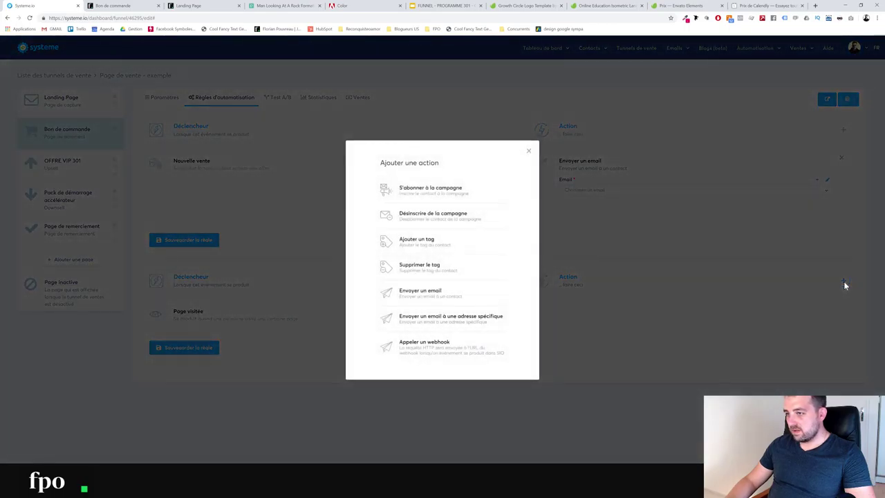
pyautogui.click(434, 249)
pyautogui.click(660, 341)
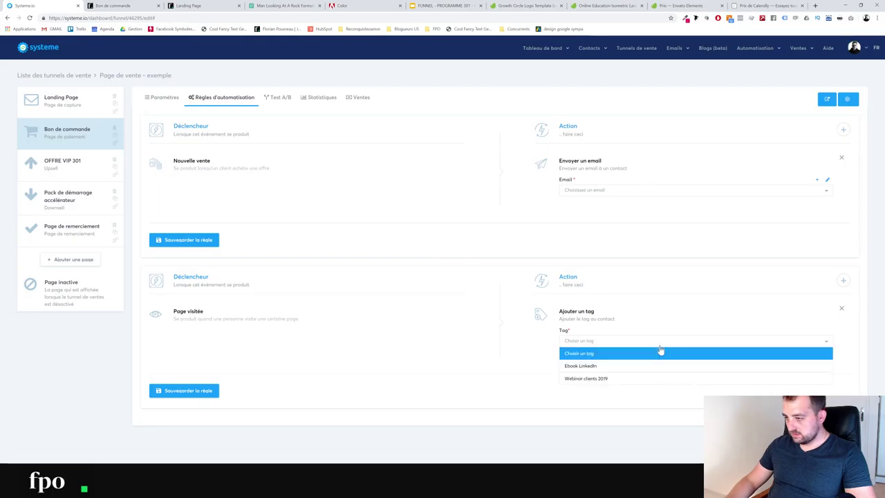
pyautogui.click(589, 48)
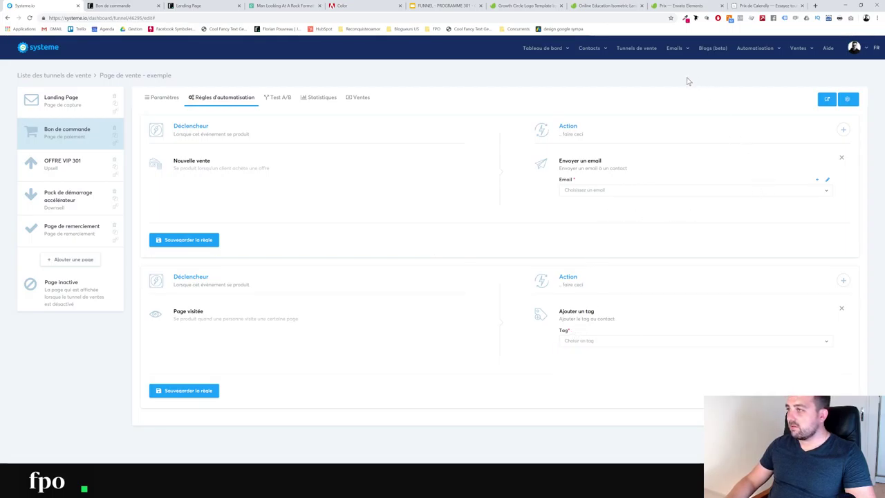
# Create the tag 'Intérêt Prog 301' in Gérer les tags, then return to the sales funnels
pyautogui.click(587, 72)
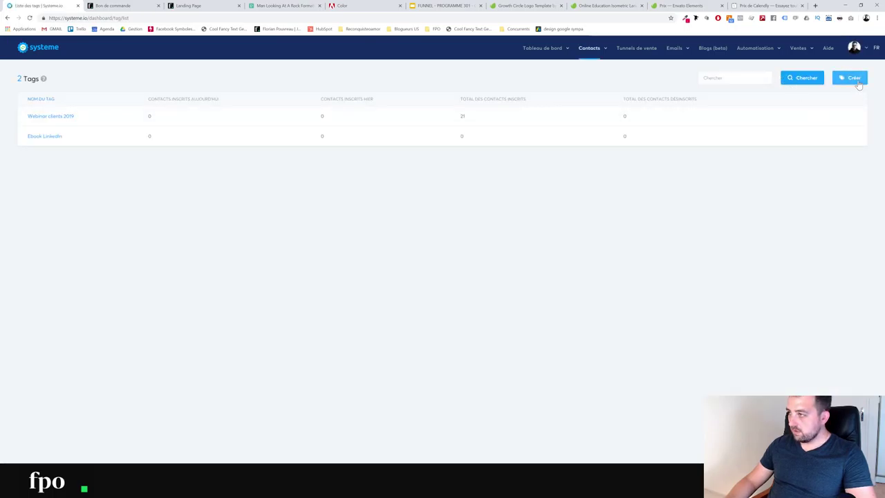
pyautogui.click(850, 77)
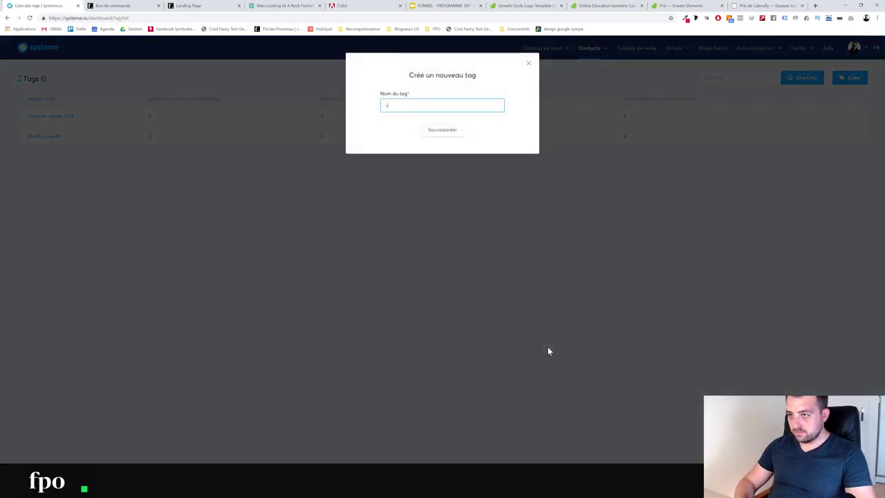
pyautogui.write('Inte')
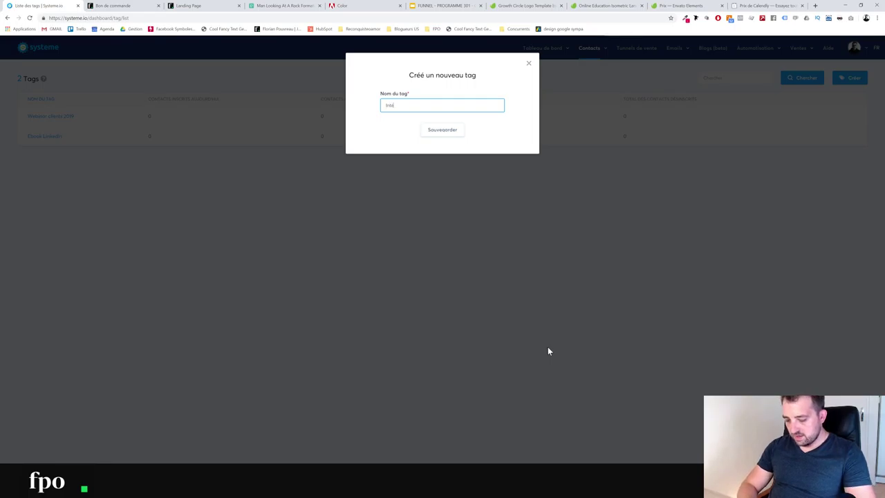
pyautogui.write('rêt')
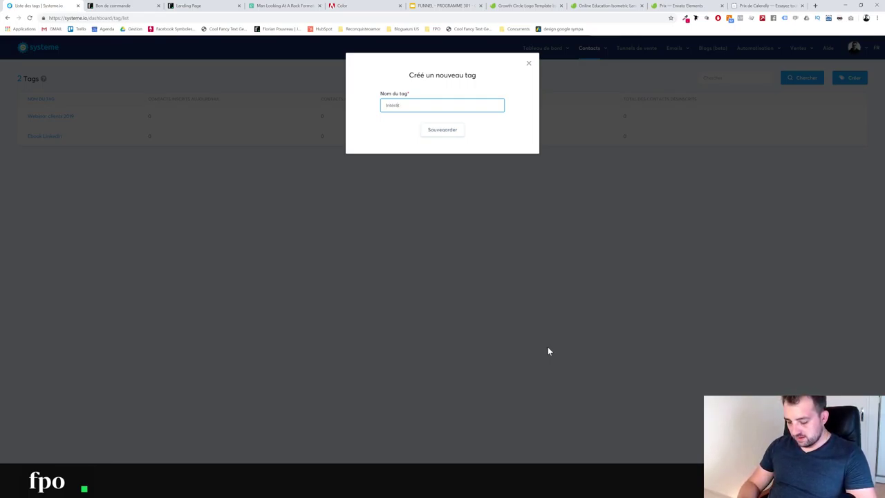
pyautogui.write(' Prog 301')
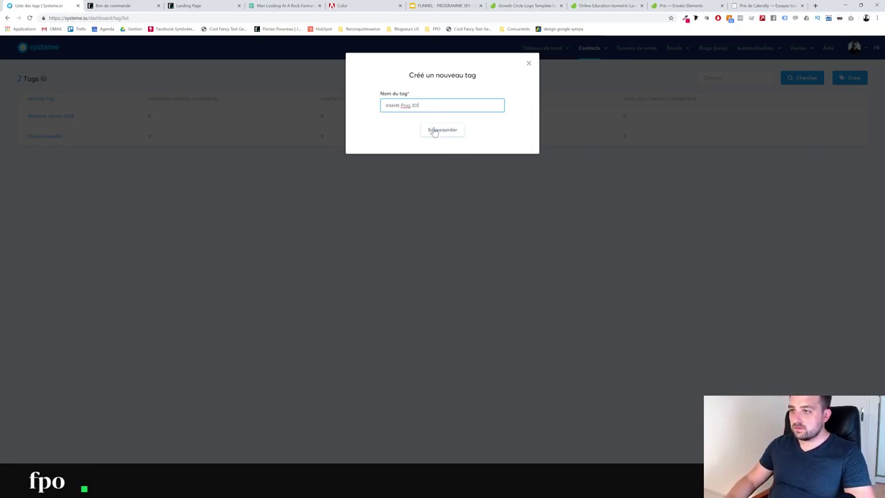
pyautogui.click(434, 131)
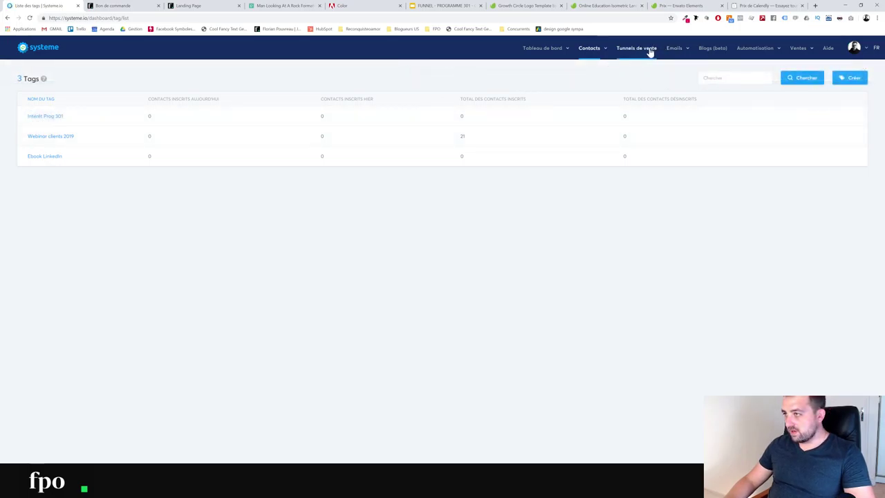
pyautogui.click(647, 50)
# Make the Landing Page's Page visitée rule add the tag Intérêt Prog 301, and save it
pyautogui.click(55, 118)
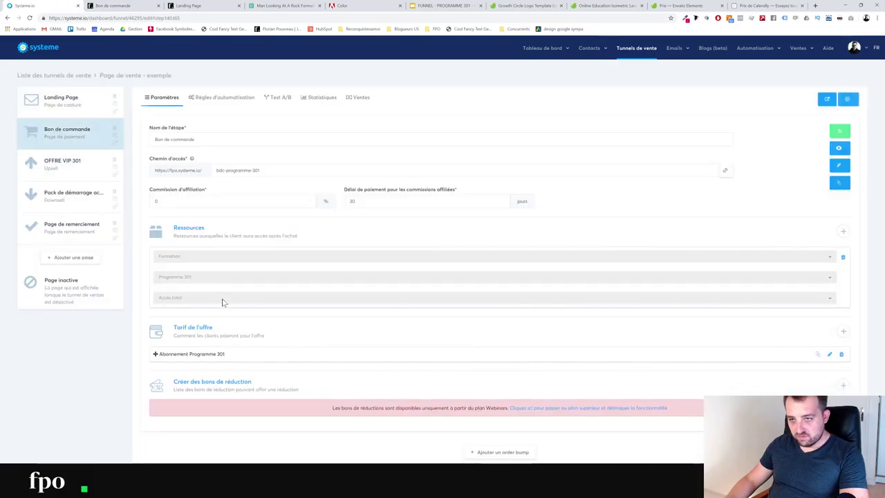
pyautogui.click(215, 98)
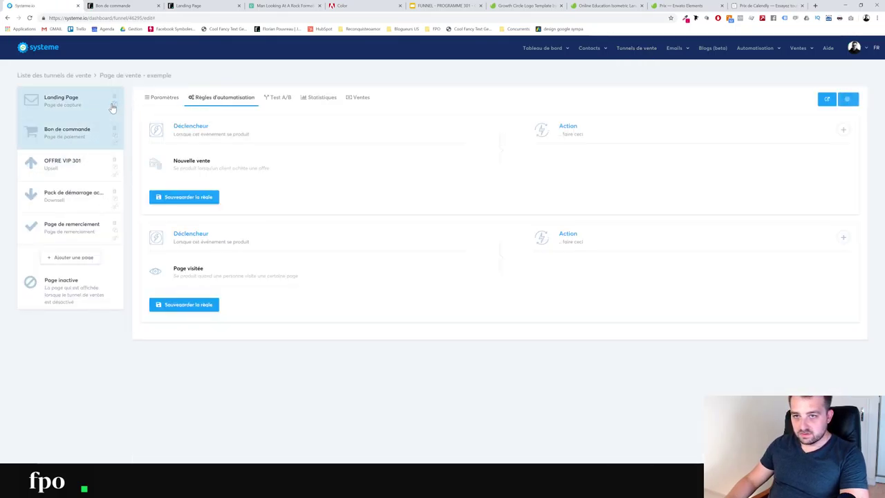
pyautogui.click(110, 104)
pyautogui.click(211, 98)
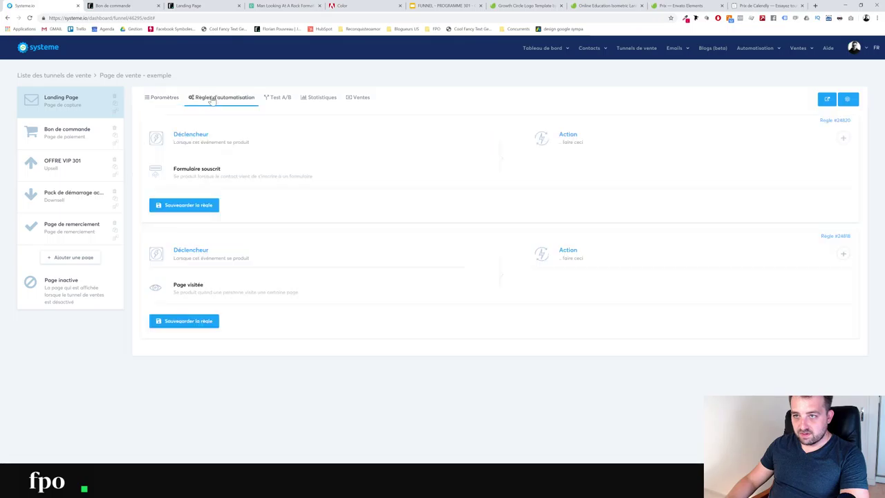
pyautogui.click(843, 254)
pyautogui.click(411, 242)
pyautogui.click(603, 321)
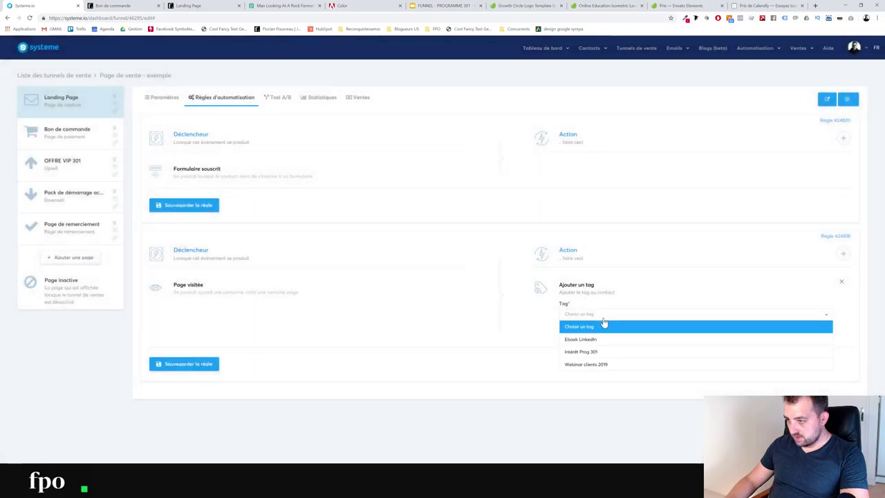
pyautogui.click(592, 354)
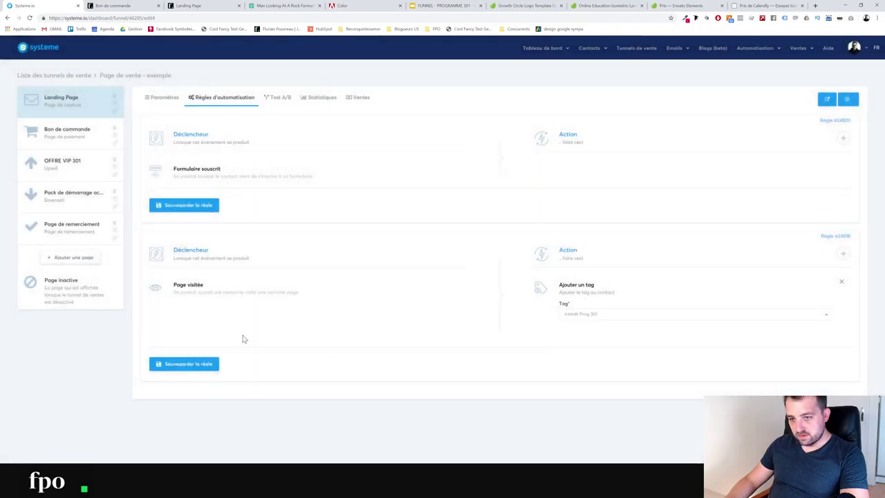
pyautogui.click(184, 363)
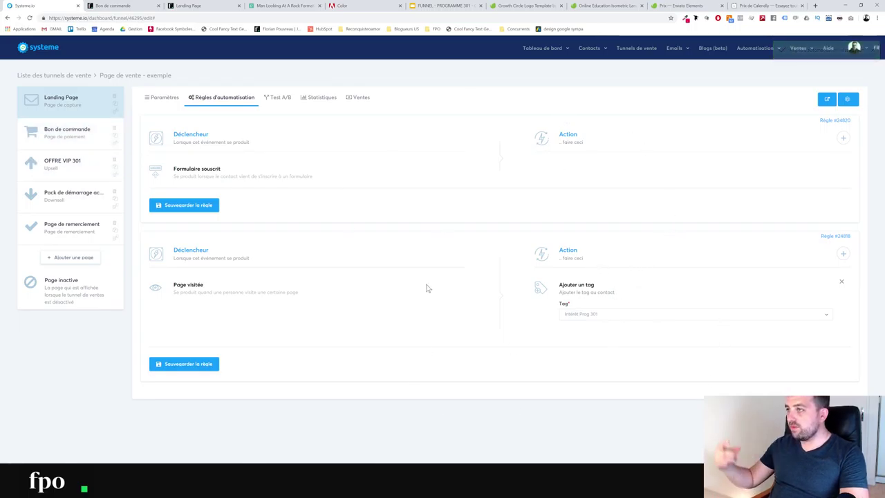
# Create the workflow RELANCE PROG 301 in the Editeur de workflows and open it
pyautogui.moveTo(740, 52)
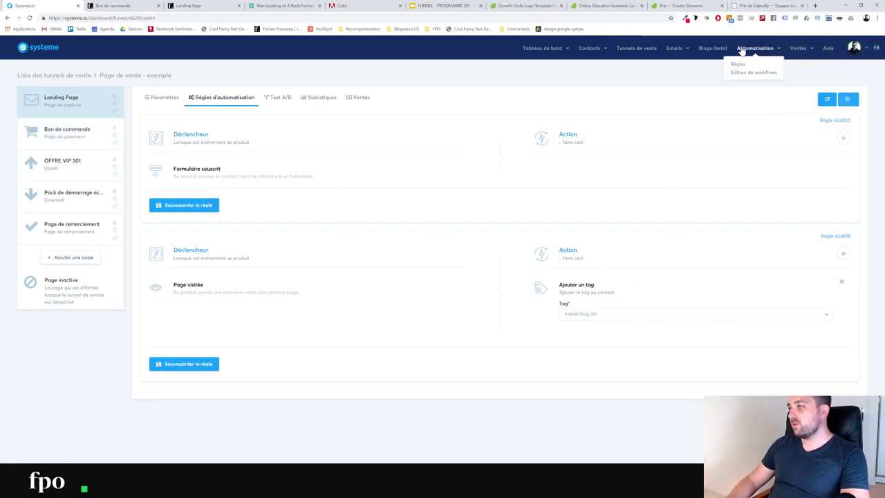
pyautogui.click(743, 72)
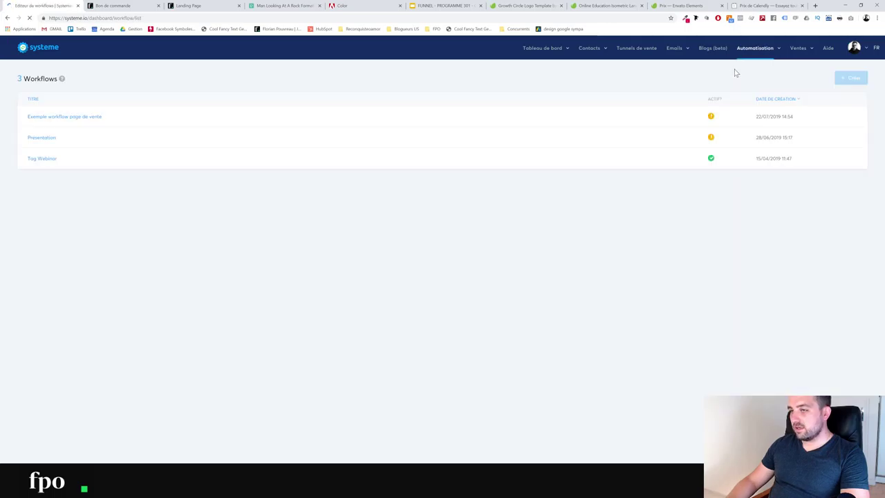
pyautogui.click(849, 78)
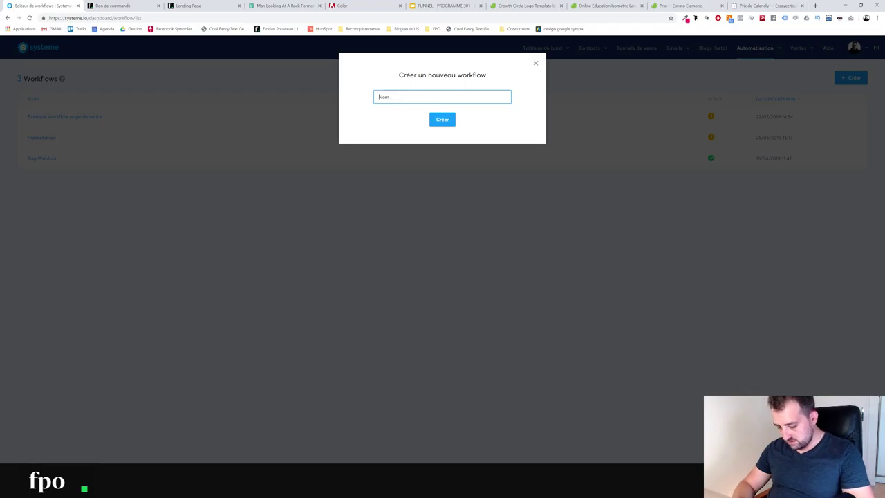
pyautogui.write('test')
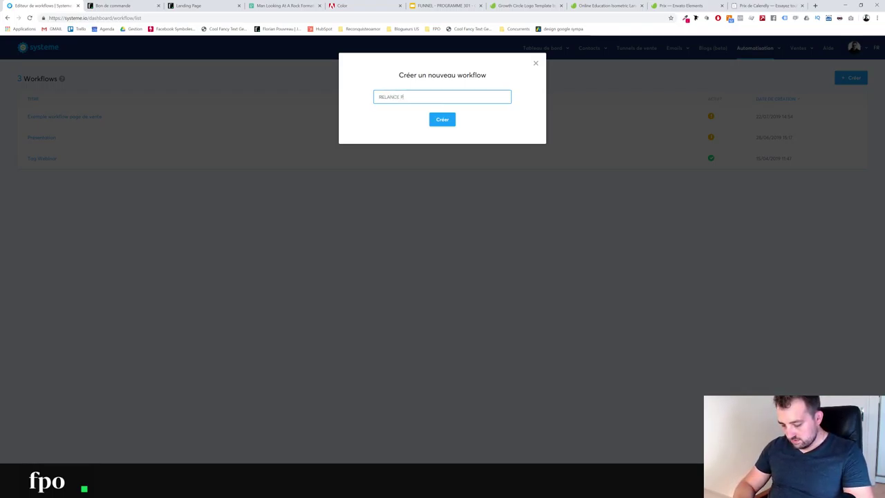
pyautogui.press('Return')
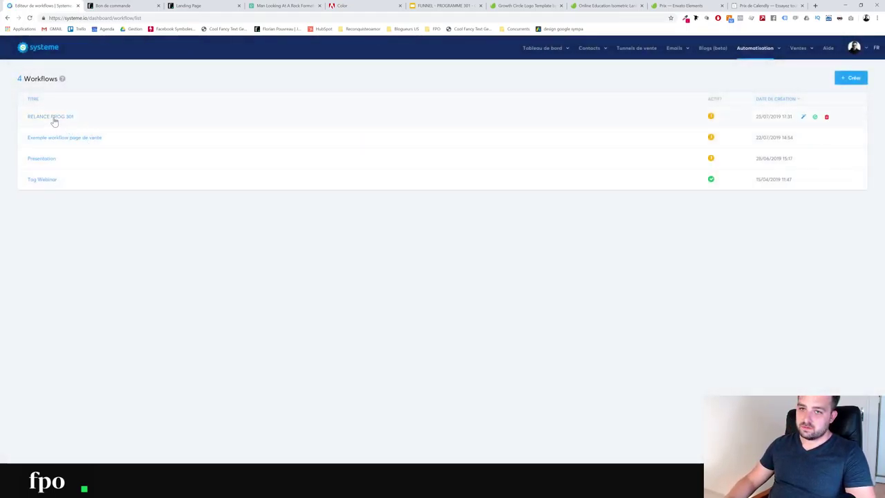
pyautogui.click(54, 119)
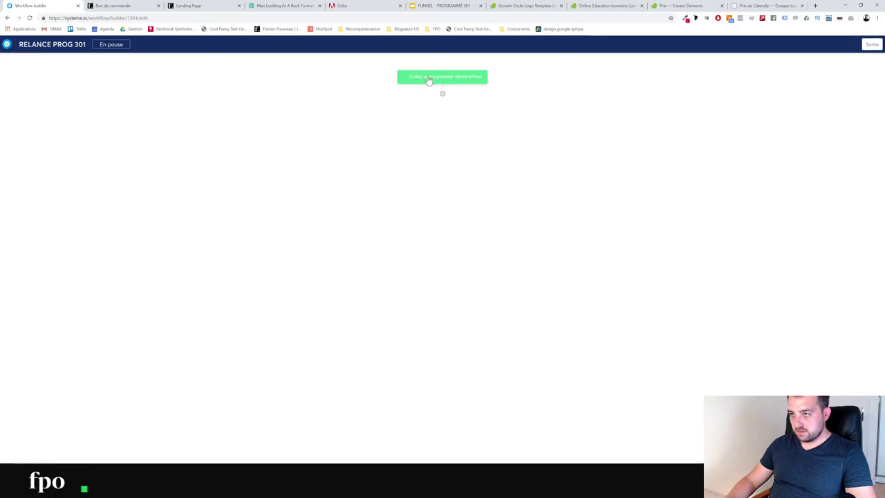
# Add a Tag ajouté trigger for the Intérêt Prog 301 tag to the workflow
pyautogui.click(429, 78)
pyautogui.click(395, 245)
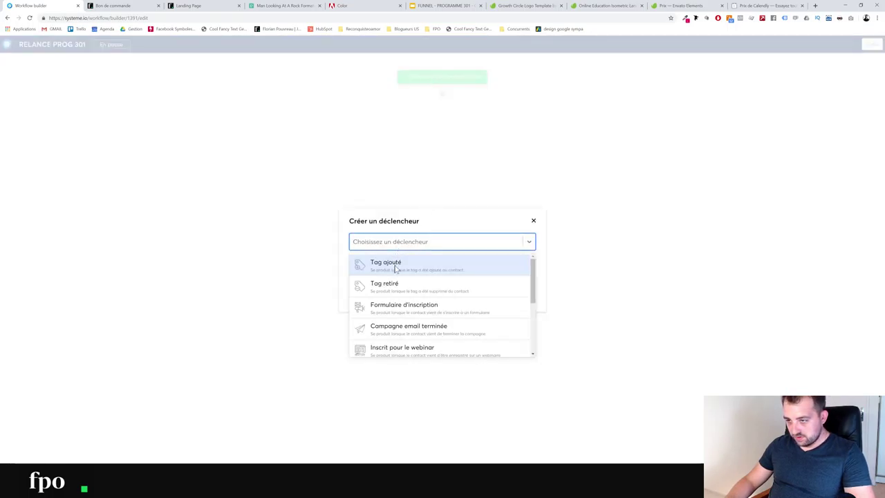
pyautogui.click(395, 267)
pyautogui.click(379, 266)
pyautogui.click(379, 312)
pyautogui.click(361, 284)
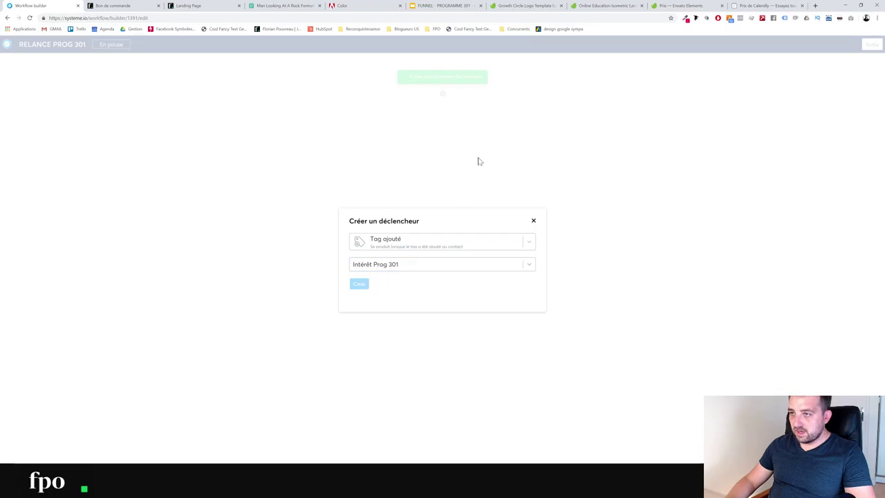
# Try a decision on Activité and Etat du contact conditions, discard it, and exit the builder
pyautogui.click(442, 95)
pyautogui.click(469, 250)
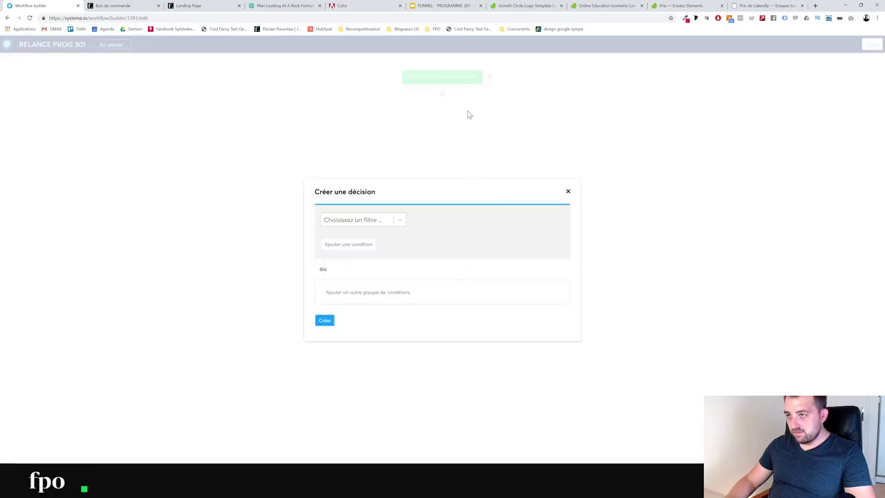
pyautogui.click(367, 222)
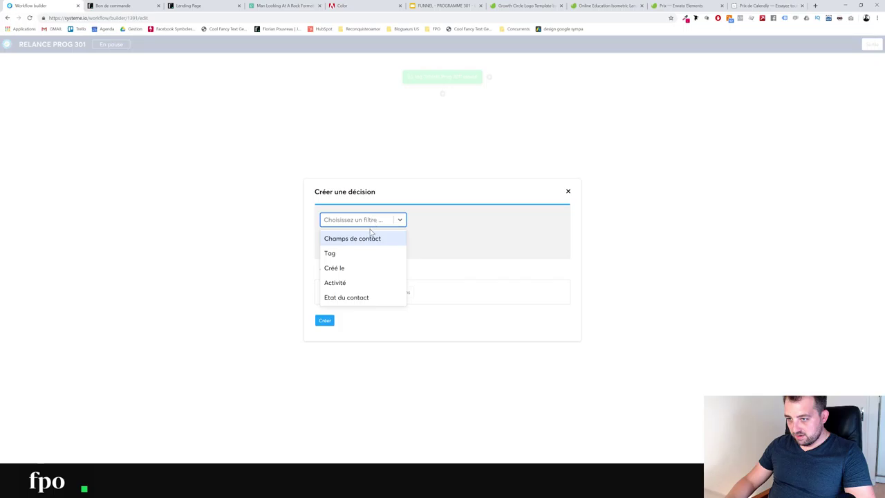
pyautogui.click(349, 283)
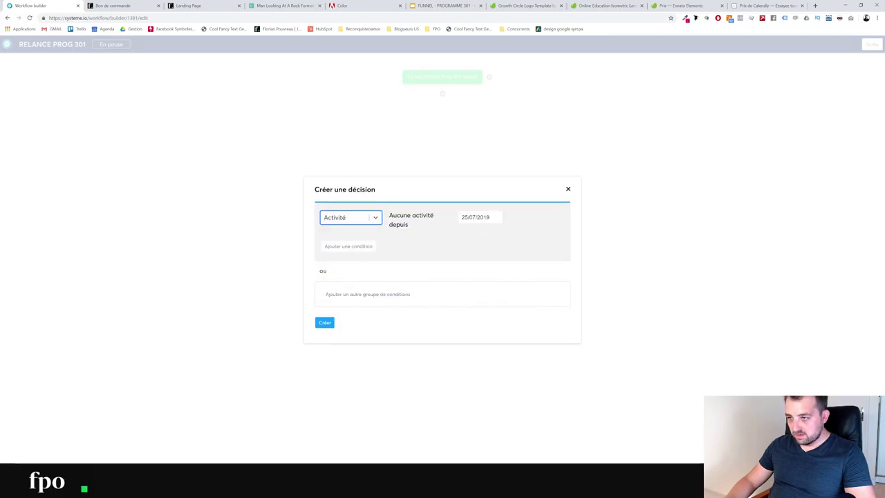
pyautogui.click(343, 250)
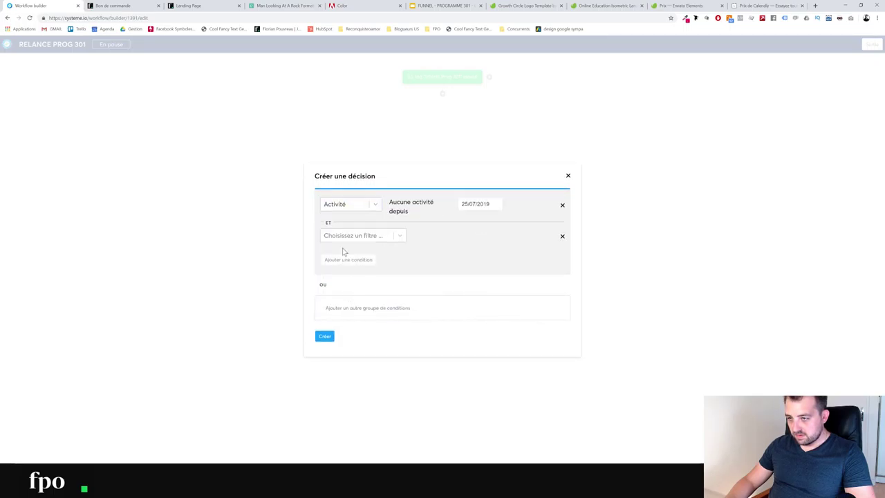
pyautogui.click(562, 205)
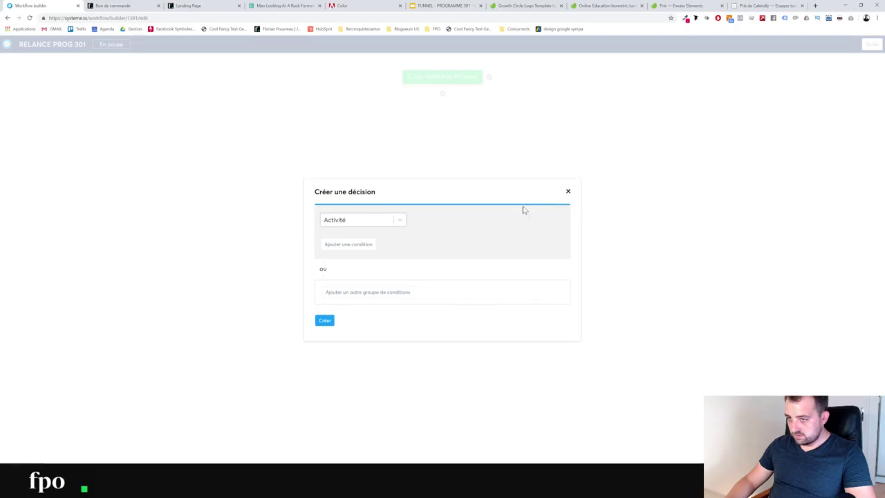
pyautogui.click(355, 225)
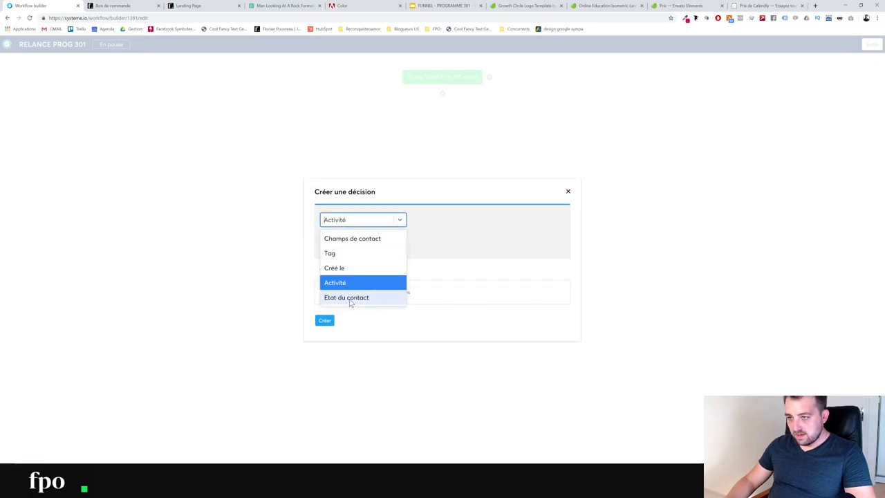
pyautogui.click(350, 298)
pyautogui.click(453, 221)
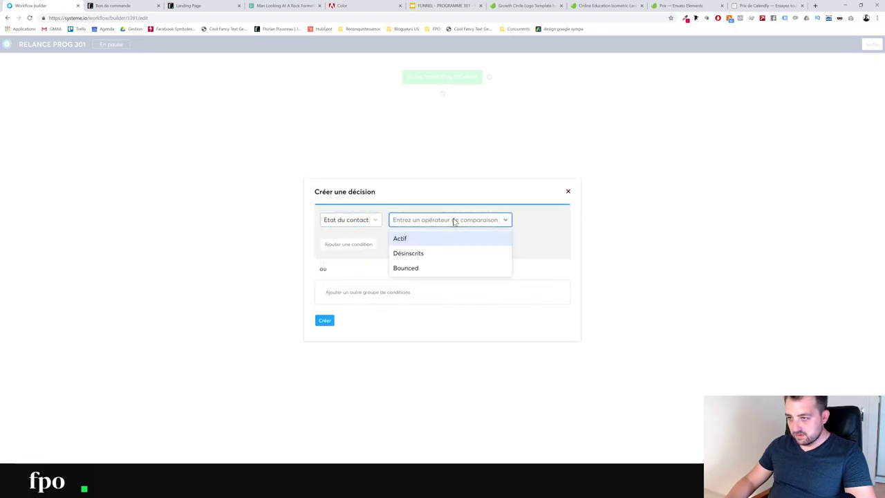
pyautogui.click(342, 224)
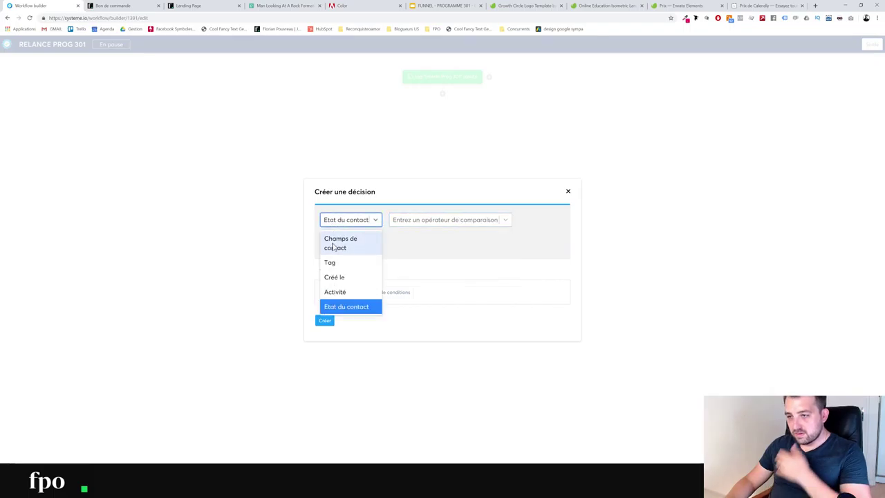
pyautogui.click(376, 152)
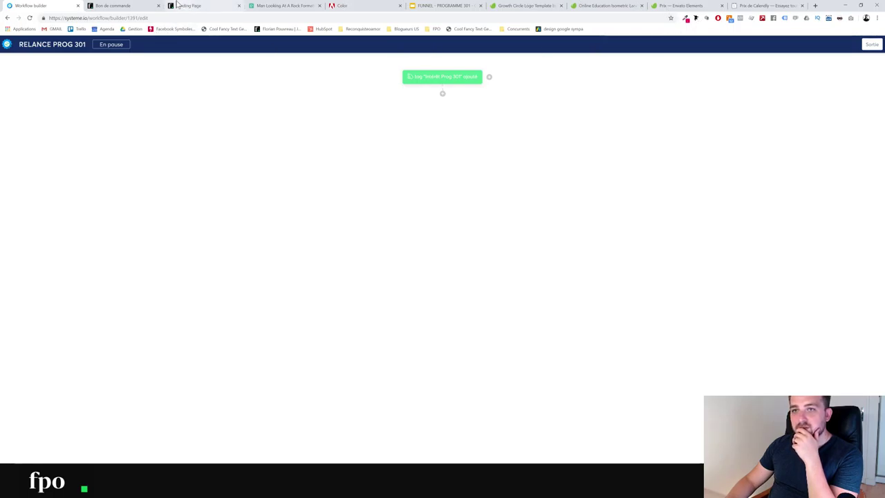
pyautogui.click(872, 44)
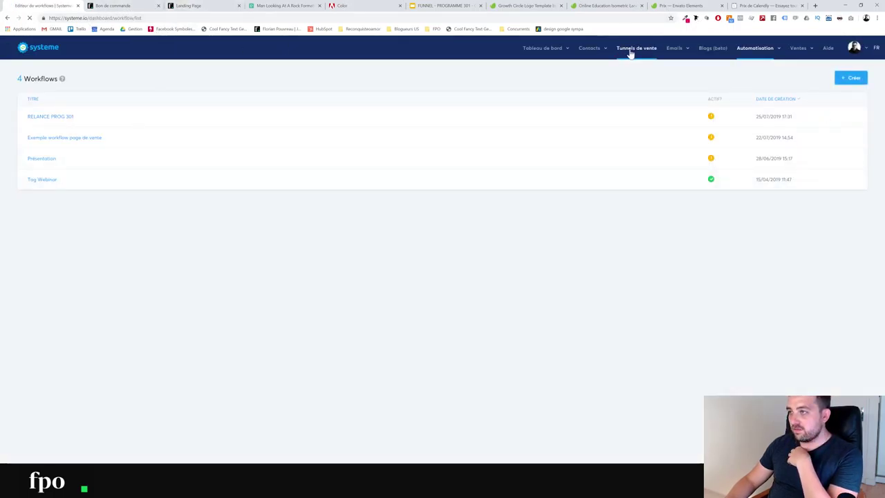
# Show the automation rules of the Bon de commande step in Page de vente - exemple
pyautogui.click(631, 53)
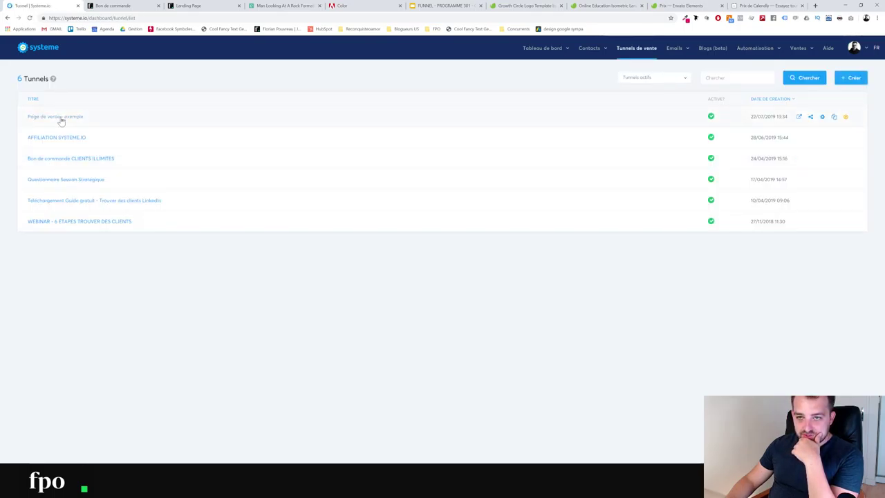
pyautogui.click(60, 119)
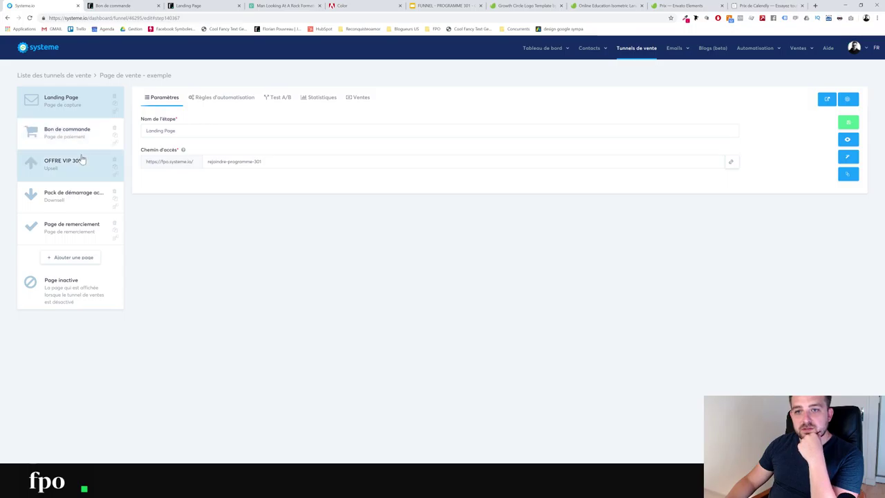
pyautogui.click(84, 138)
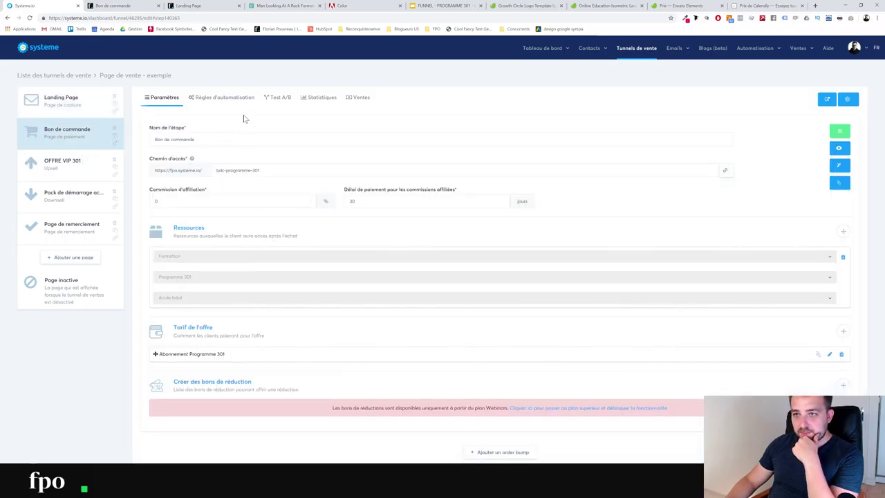
pyautogui.click(225, 98)
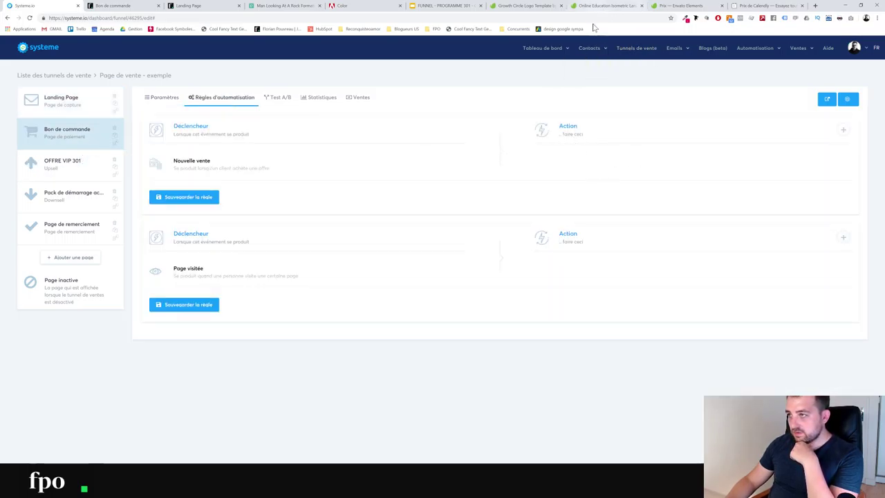
# Open the Contacts > Gérer les tags page in a new browser tab
pyautogui.moveTo(595, 51)
pyautogui.rightClick(588, 77)
pyautogui.click(609, 79)
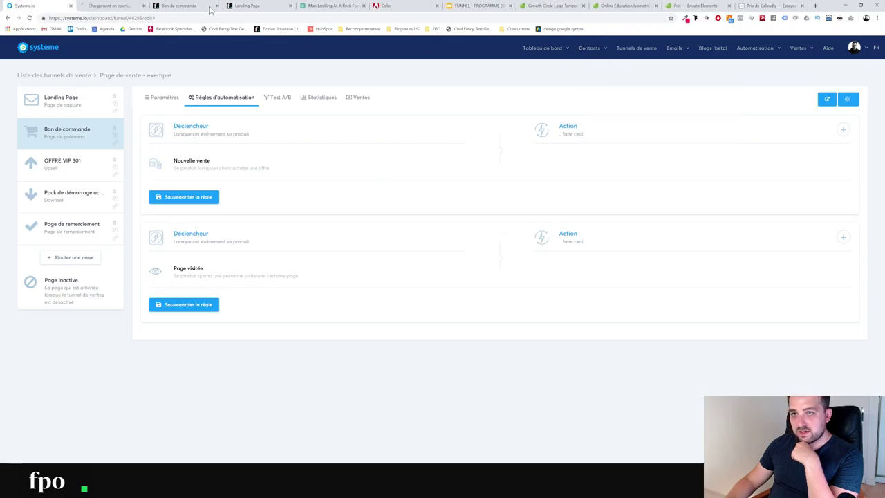
# Create and save the tag CLIENT PROG 301 in the tag list, then return to the funnel
pyautogui.click(142, 6)
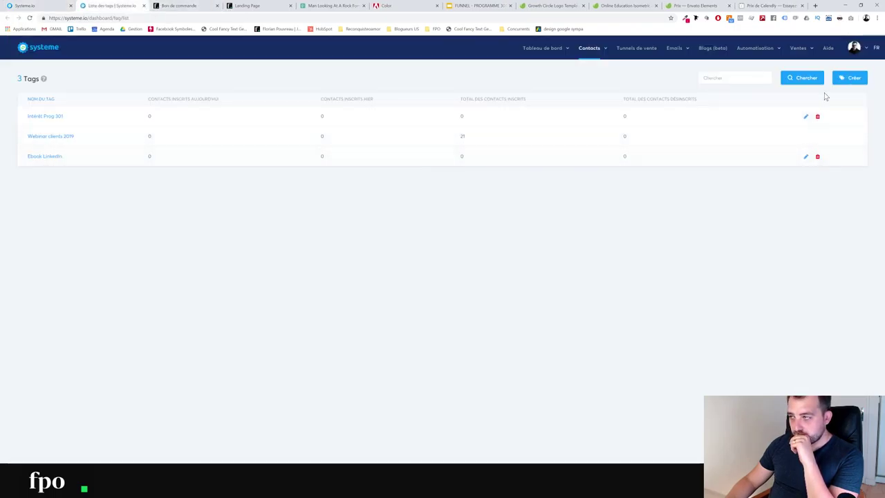
pyautogui.click(849, 77)
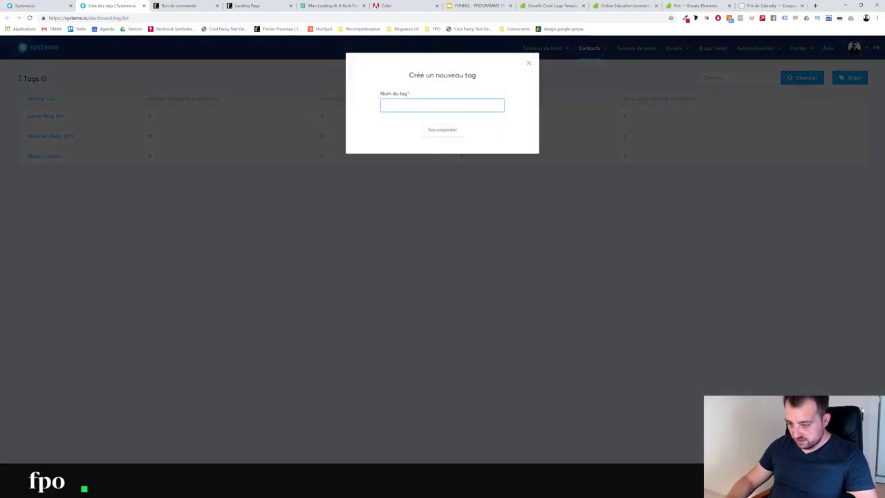
pyautogui.write('CLIENT PRO')
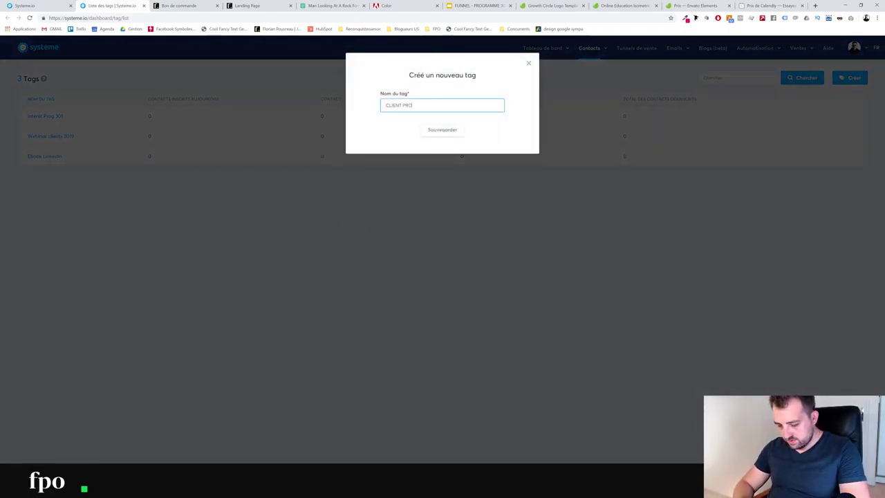
pyautogui.write('G 301')
pyautogui.click(432, 131)
pyautogui.click(69, 6)
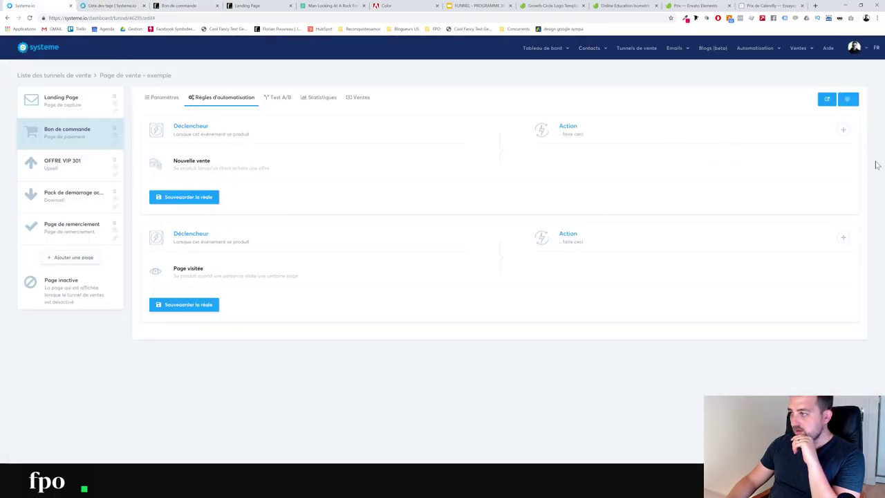
# Make the Bon de commande new-sale rule add the tag CLIENT PROG 301, and save it
pyautogui.click(844, 132)
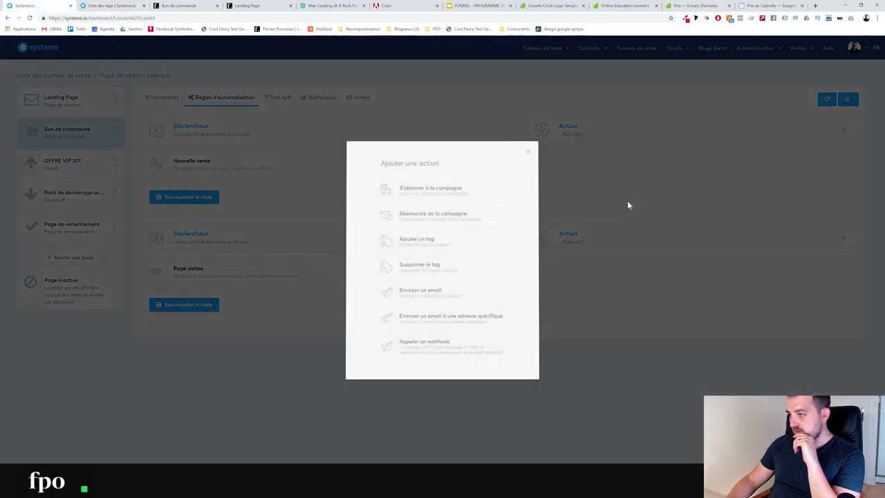
pyautogui.click(443, 240)
pyautogui.click(593, 191)
pyautogui.click(588, 229)
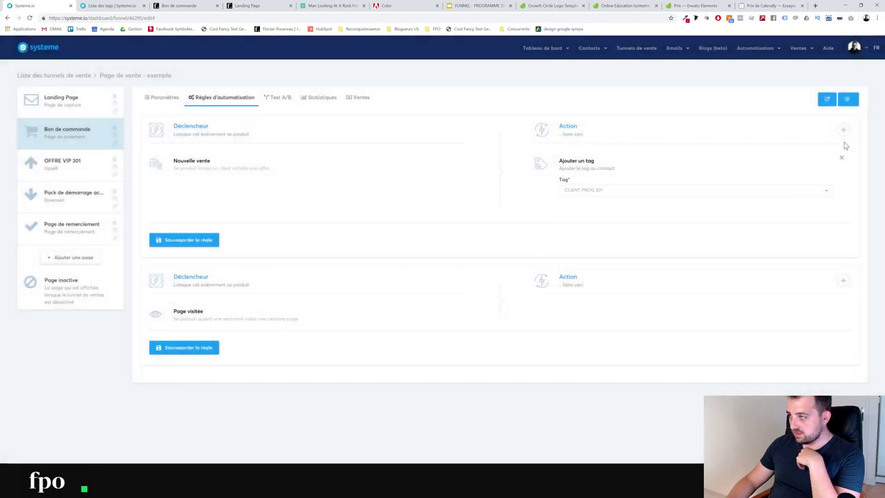
pyautogui.click(181, 239)
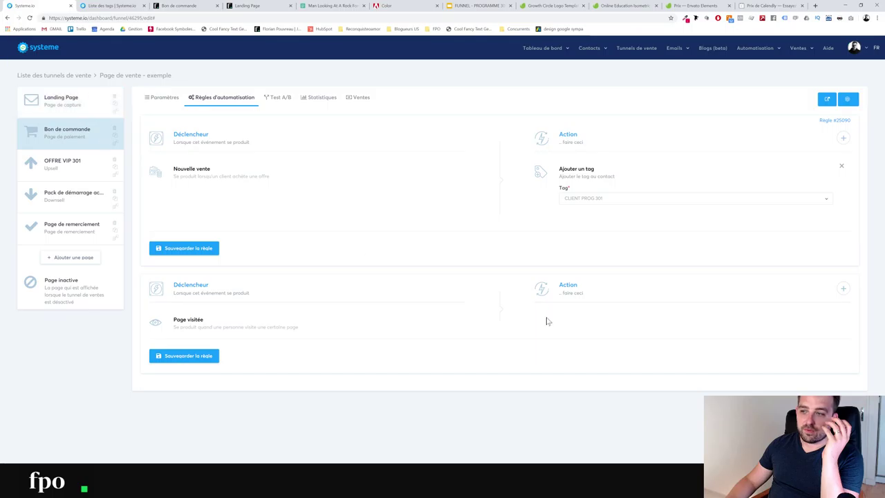
# Make the page-visit rule add the tag Intérêt Prog 301, and save it
pyautogui.click(843, 288)
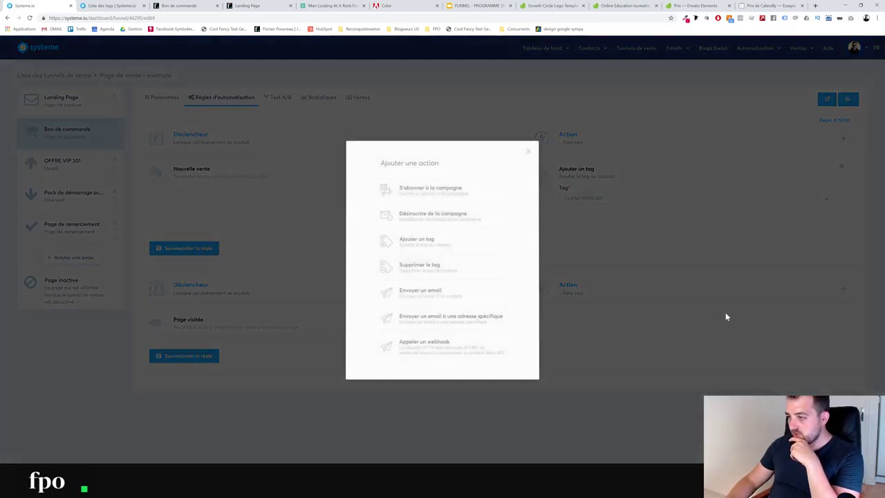
pyautogui.click(424, 246)
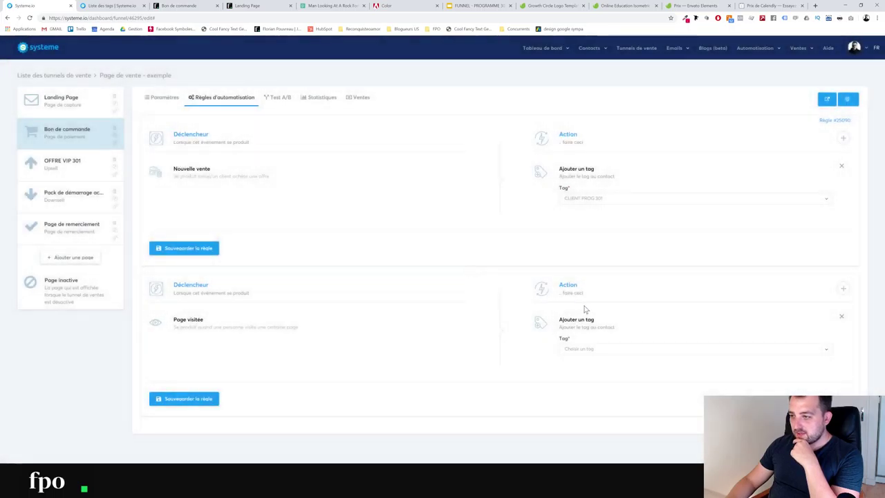
pyautogui.click(590, 350)
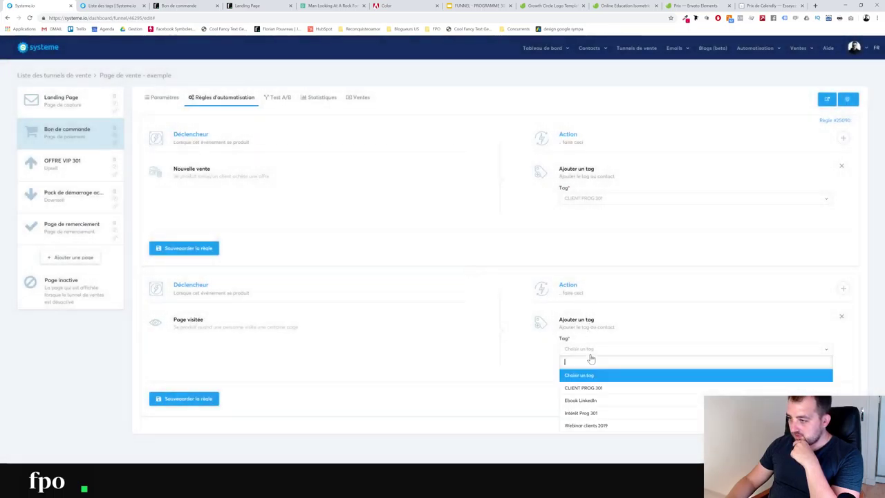
pyautogui.click(581, 413)
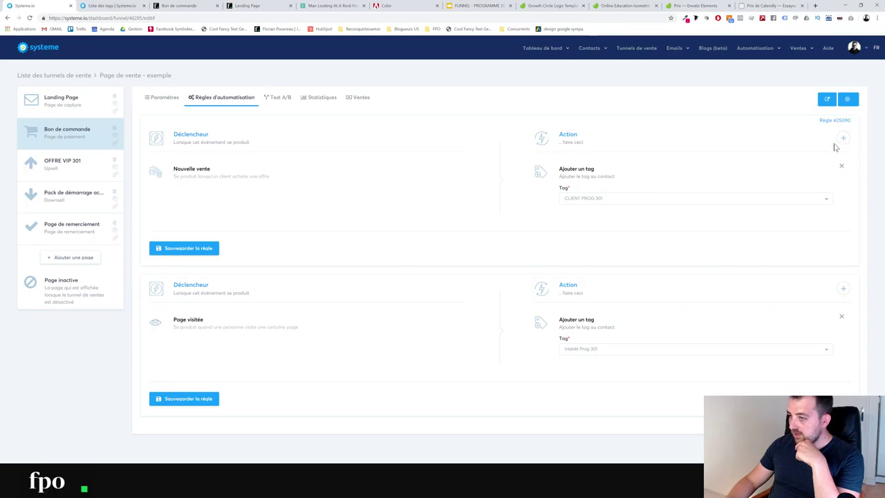
pyautogui.click(184, 399)
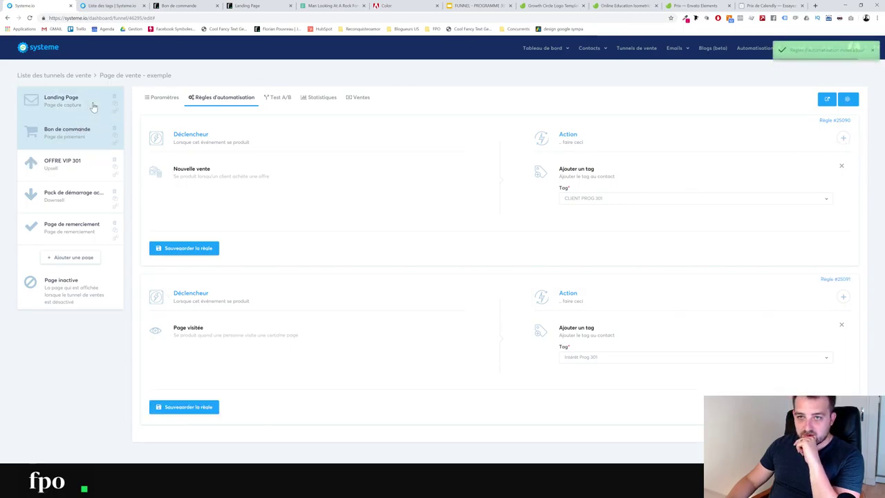
# Remove the tag action from the Landing Page step's page-visit rule
pyautogui.click(61, 98)
pyautogui.click(222, 98)
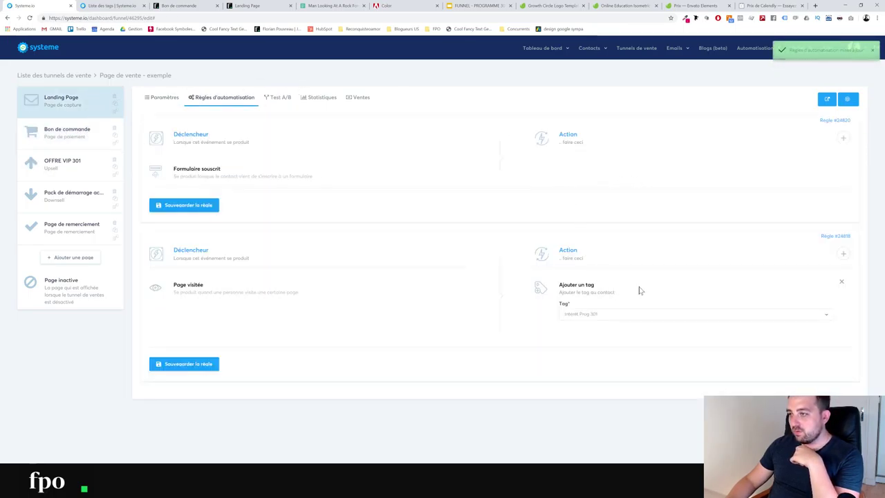
pyautogui.click(842, 282)
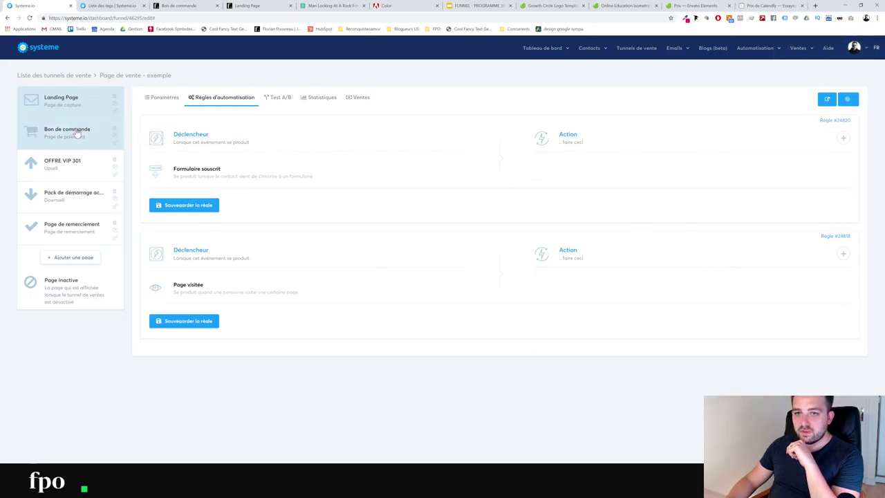
# Open the RELANCE PROG 301 workflow from the workflow editor list
pyautogui.moveTo(742, 55)
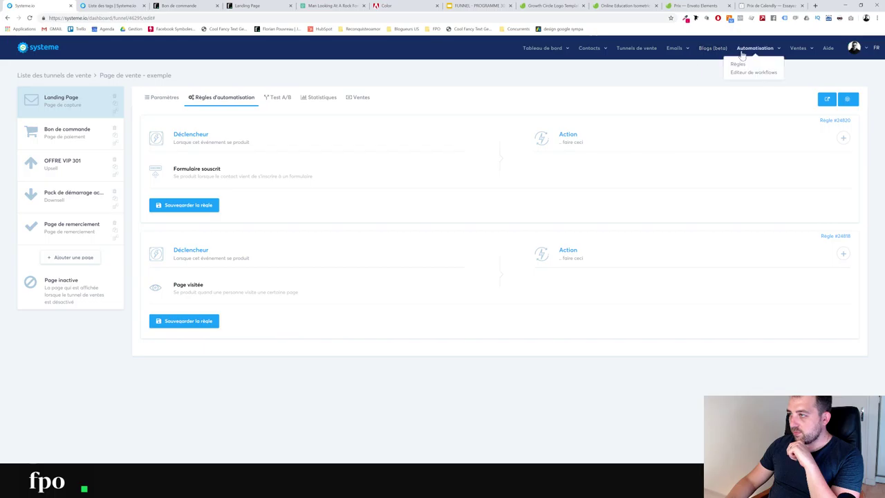
pyautogui.click(752, 73)
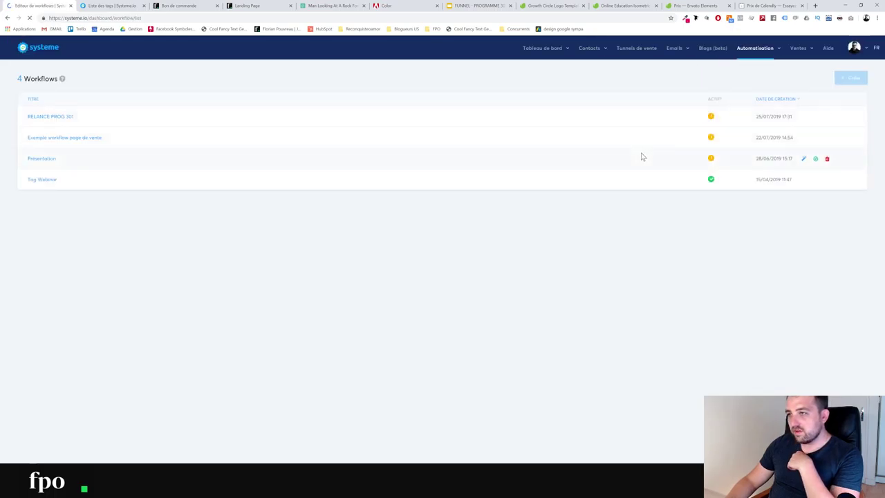
pyautogui.click(56, 117)
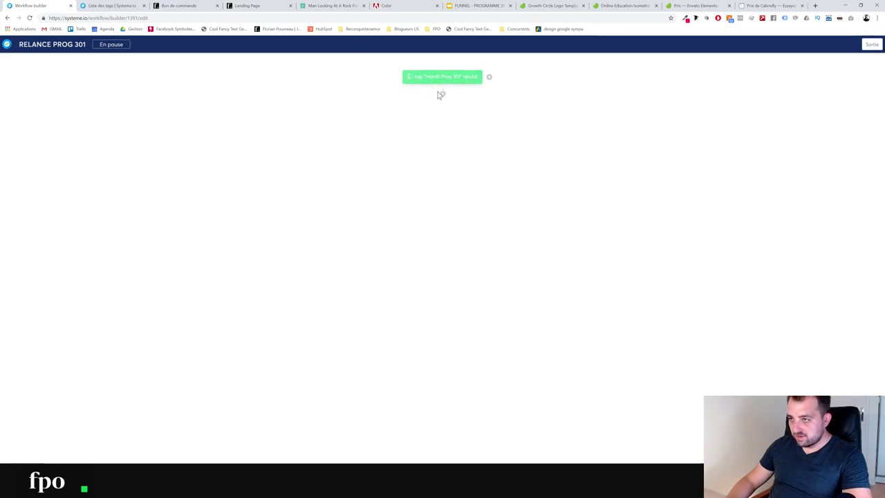
# Add a decision after the trigger: contact is not tagged with CLIENT PROG 301
pyautogui.click(443, 95)
pyautogui.click(514, 258)
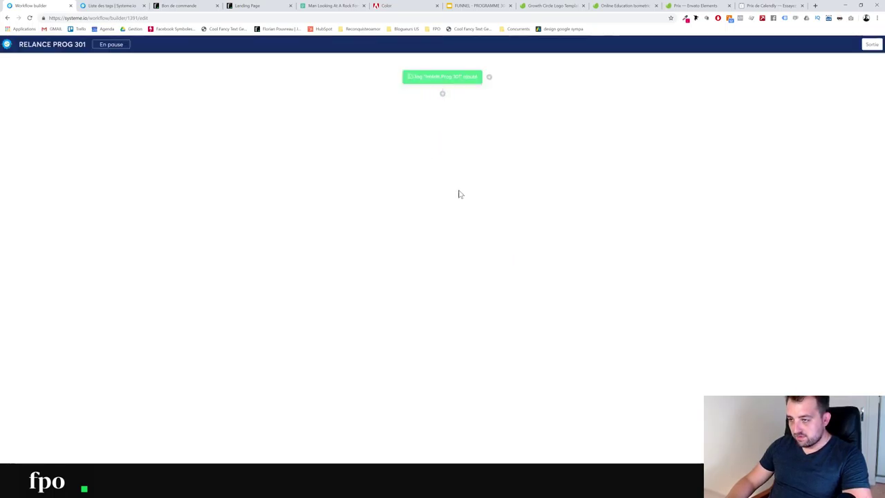
pyautogui.click(374, 220)
pyautogui.click(347, 252)
pyautogui.click(435, 223)
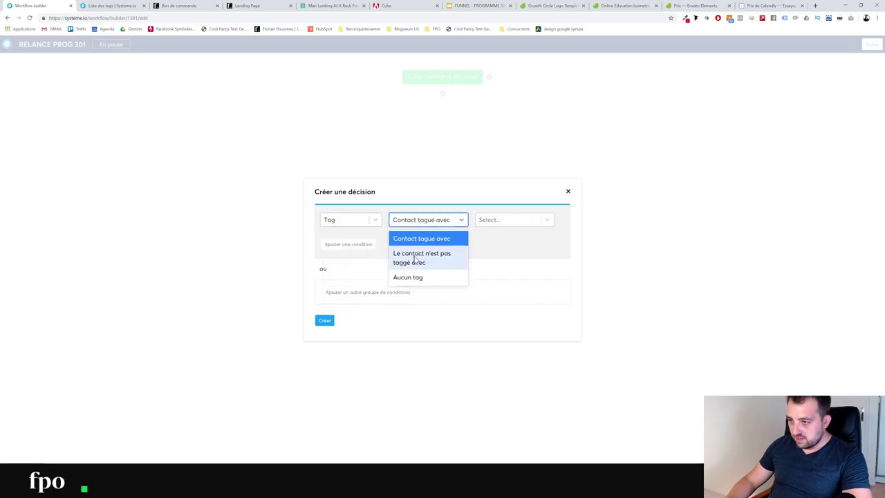
pyautogui.click(430, 262)
pyautogui.click(534, 218)
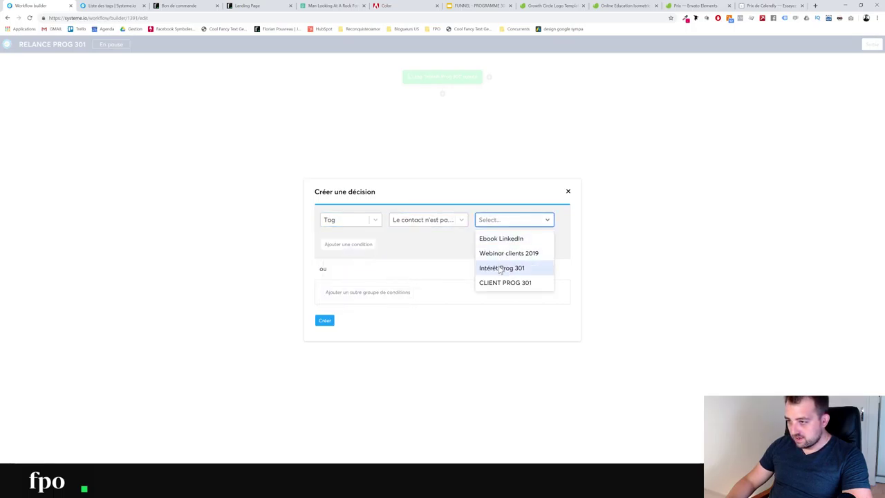
pyautogui.click(500, 283)
pyautogui.click(324, 321)
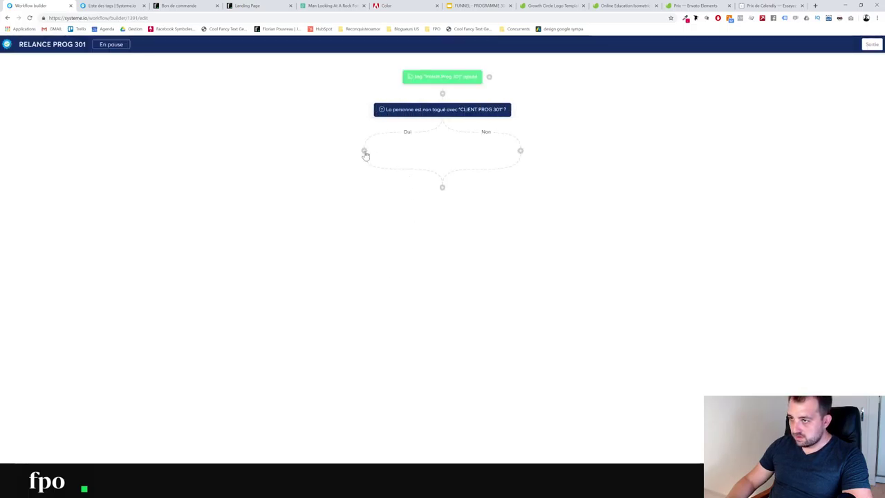
# Start a send-email action on the Oui branch, then cancel it without choosing an email
pyautogui.moveTo(430, 114)
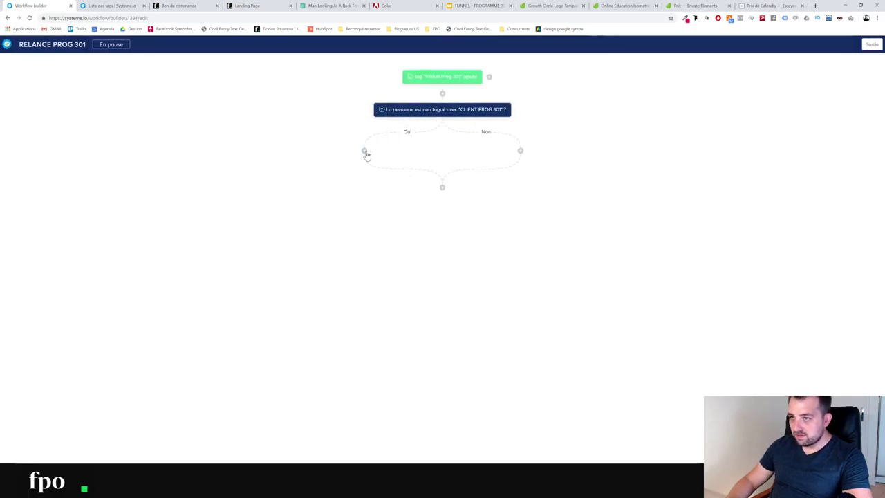
pyautogui.click(365, 151)
pyautogui.click(391, 261)
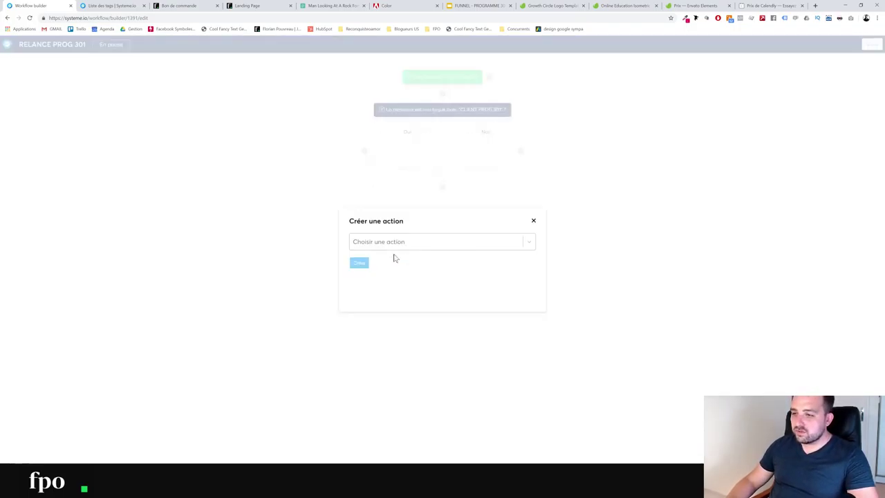
pyautogui.click(374, 245)
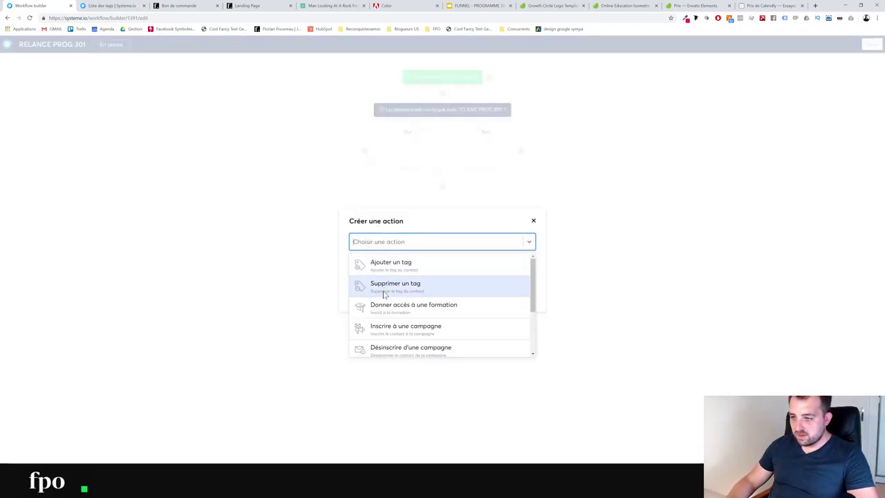
pyautogui.scroll(-1, 405, 309)
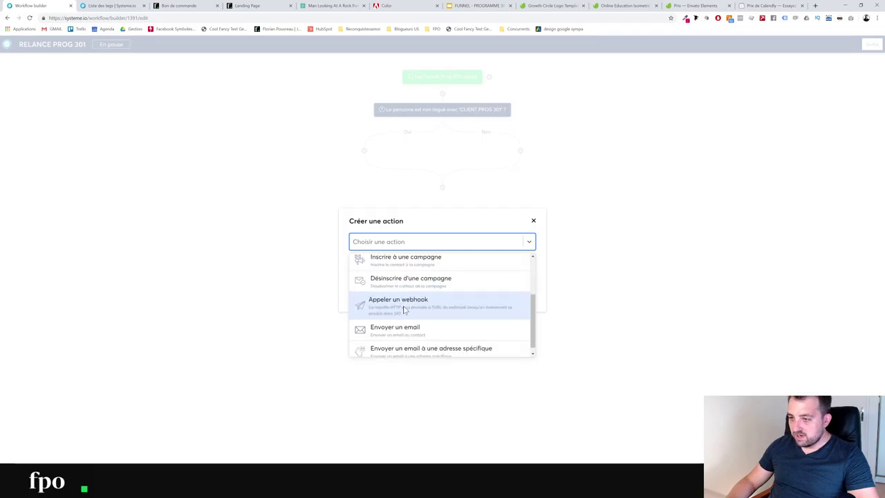
pyautogui.click(401, 320)
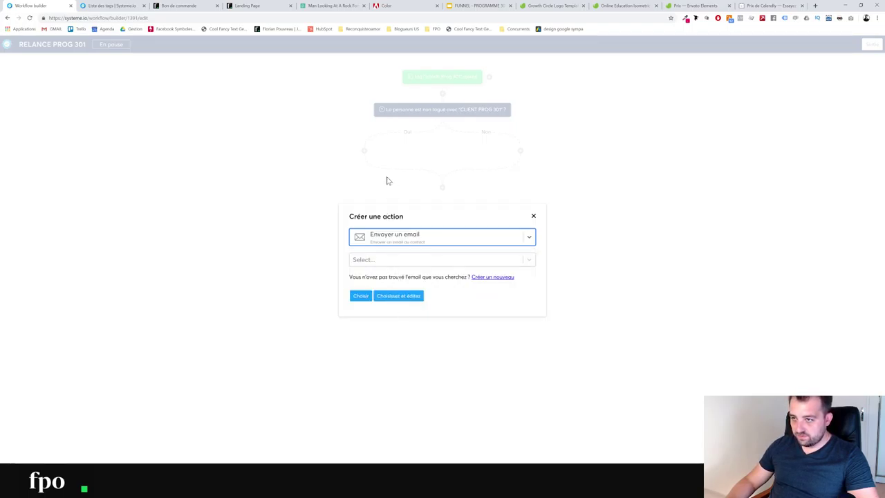
pyautogui.click(369, 260)
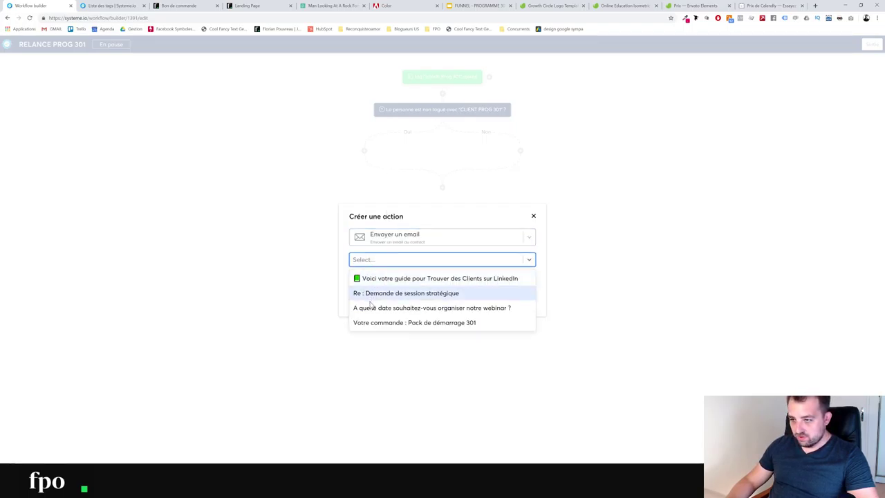
pyautogui.click(537, 218)
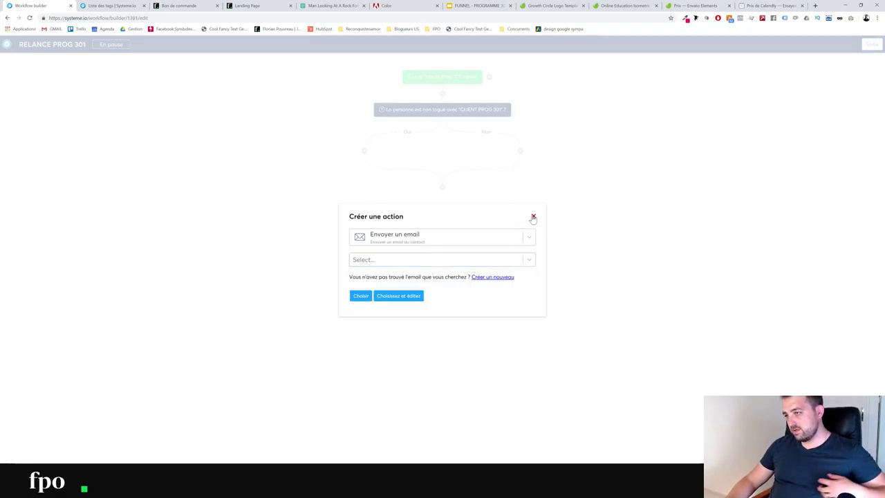
pyautogui.click(533, 216)
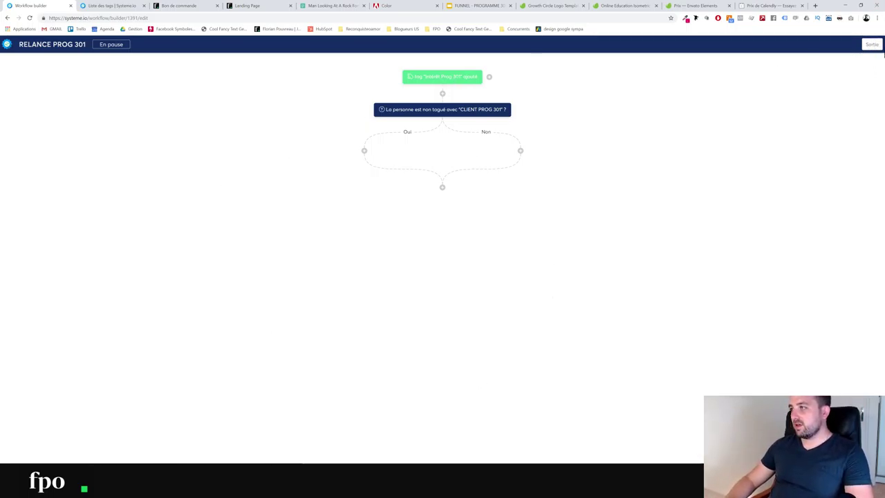
# Exit the workflow builder and switch to the Liste des tags browser tab
pyautogui.click(872, 45)
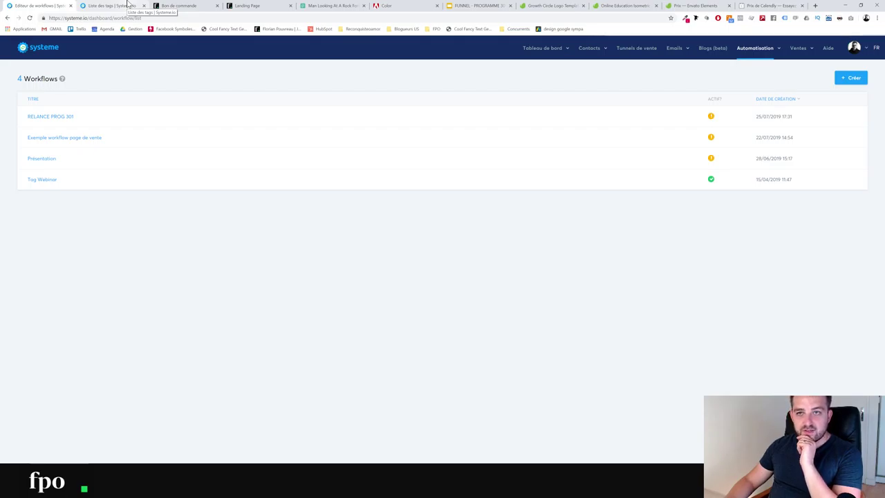
pyautogui.click(127, 5)
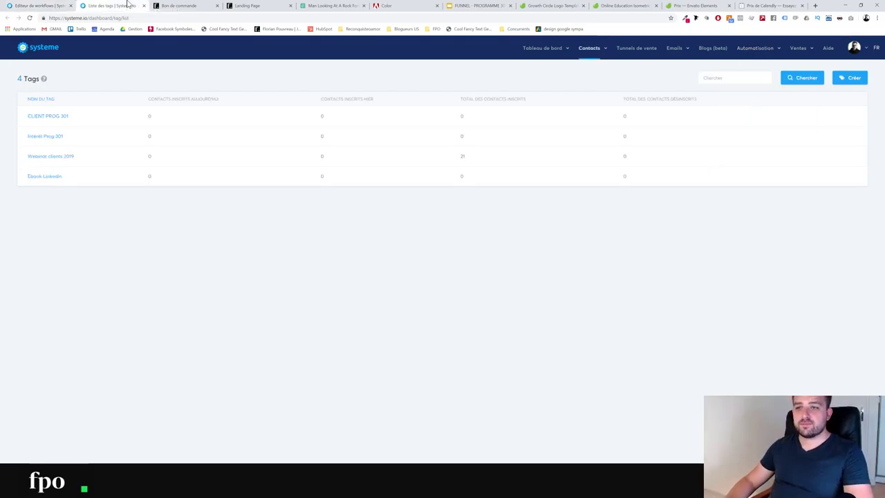